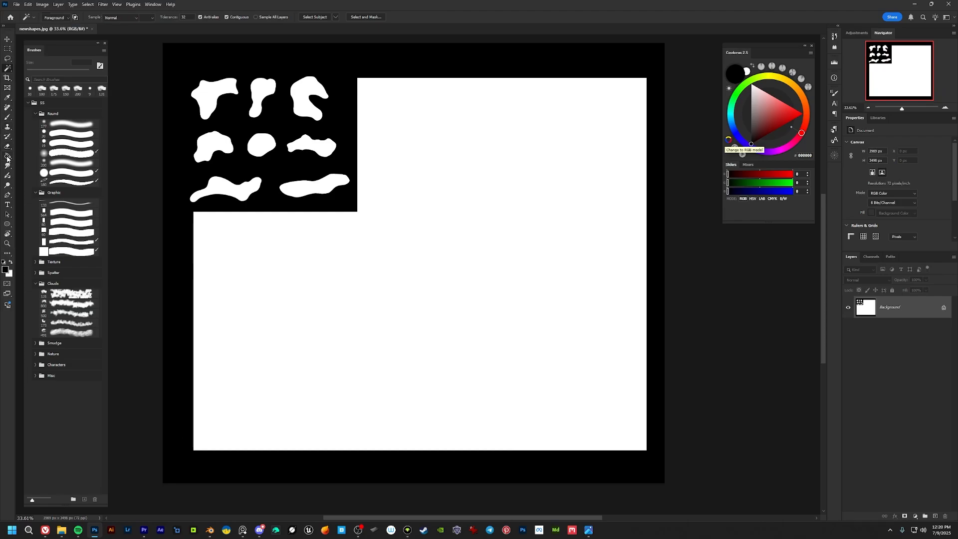
Fill the remaining white canvas area around the small shapes with black and add a new empty layer.
left_click(507, 197)
mouse_move(466, 266)
left_mouse_down()
mouse_move(545, 297)
mouse_move(465, 258)
left_mouse_up()
key("b")
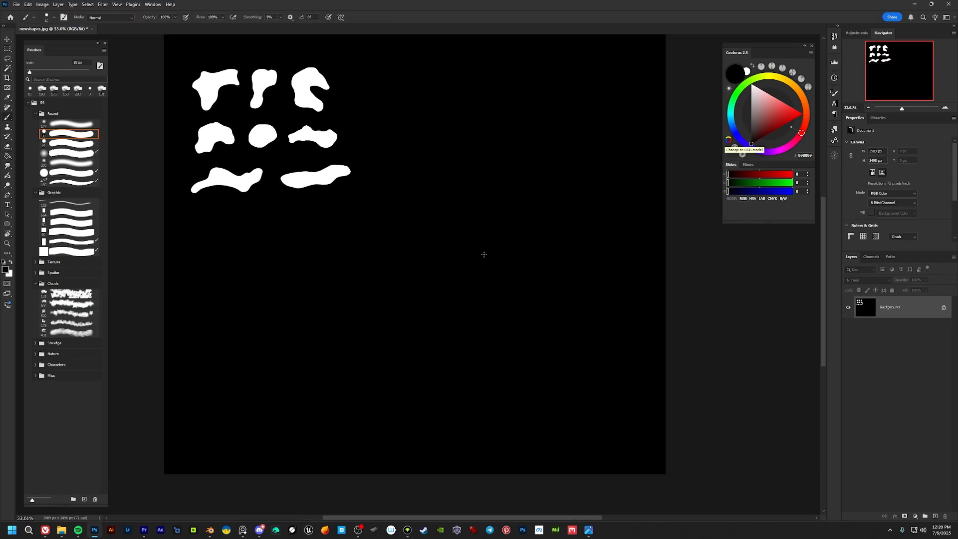
key("ctrl+shift+n")
key("Return")
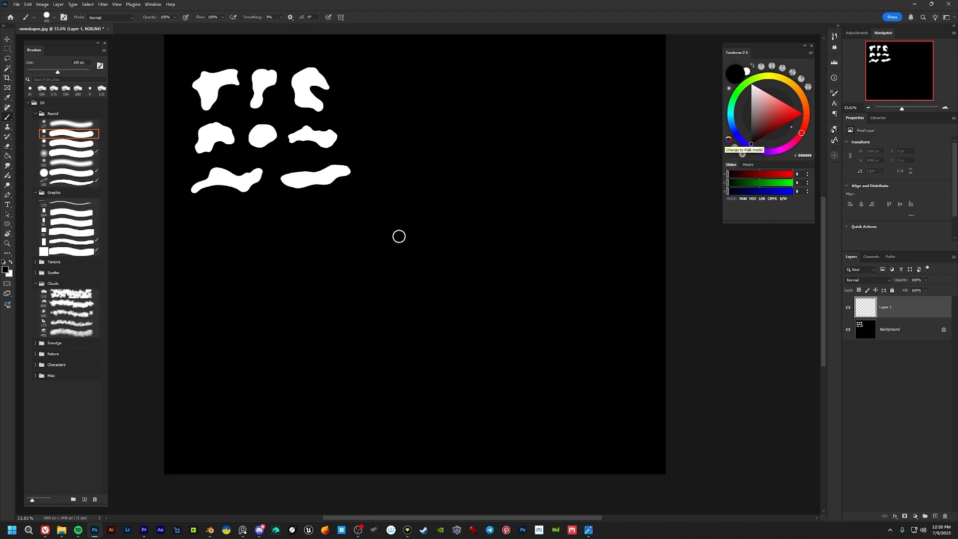
Paint a large solid white blob with an arm toward the upper right using an enlarged hard round brush.
key("bracketright")
key("bracketright")
key("bracketright")
key("bracketright")
key("bracketright")
key("bracketright")
key("bracketright")
mouse_move(393, 264)
left_mouse_down()
mouse_move(383, 265)
mouse_move(396, 256)
mouse_move(316, 338)
mouse_move(422, 314)
mouse_move(508, 237)
mouse_move(364, 250)
mouse_move(363, 342)
mouse_move(414, 307)
mouse_move(418, 331)
left_mouse_up()
key("x")
key("bracketright")
key("bracketright")
key("bracketleft")
key("bracketleft")
key("bracketleft")
key("bracketleft")
key("bracketleft")
mouse_move(451, 224)
left_mouse_down()
mouse_move(387, 234)
mouse_move(466, 238)
mouse_move(447, 292)
mouse_move(457, 338)
left_mouse_up()
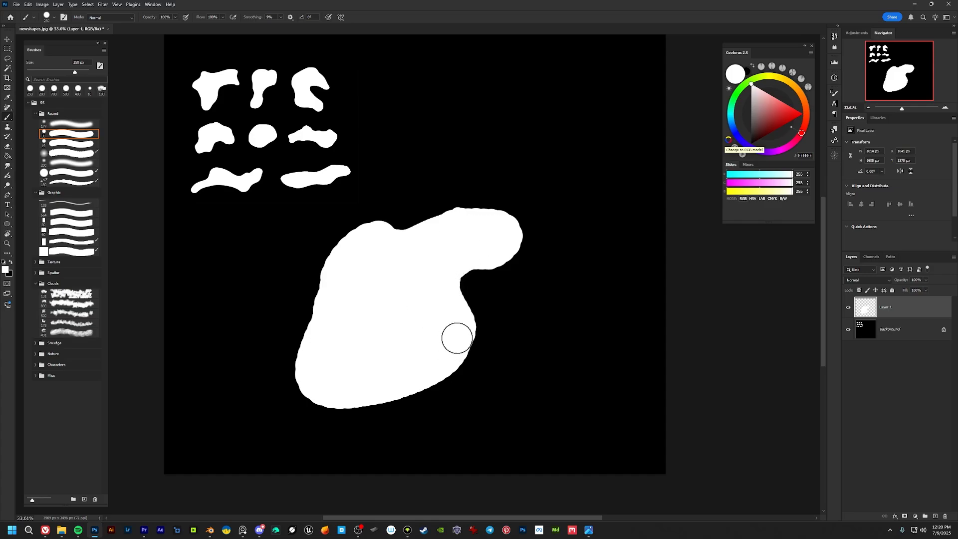
key("bracketleft")
Lasso a smooth contour inside the white blob, invert the selection, delete the rough outer edge and deselect.
key("l")
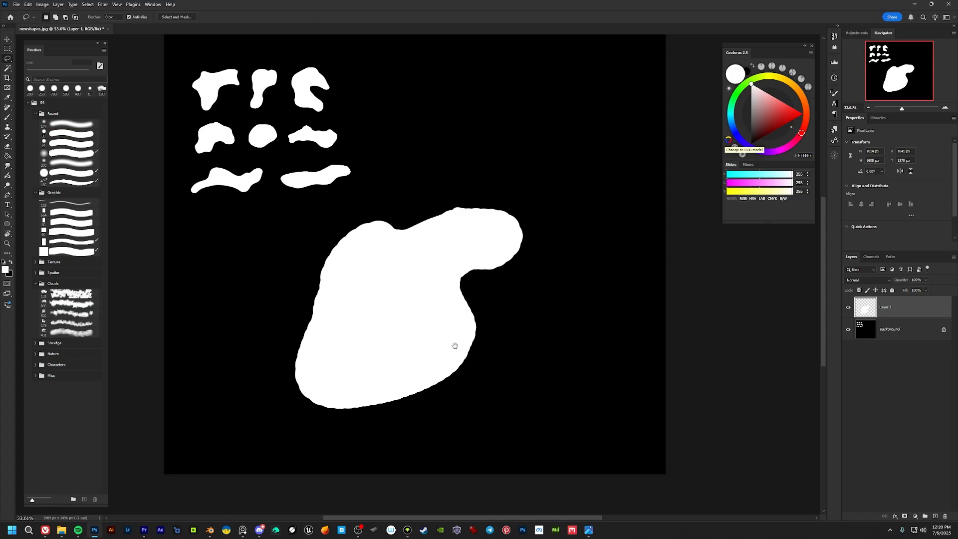
left_click_drag(454, 345, 473, 305)
scroll(469, 330, "up", 3, "alt")
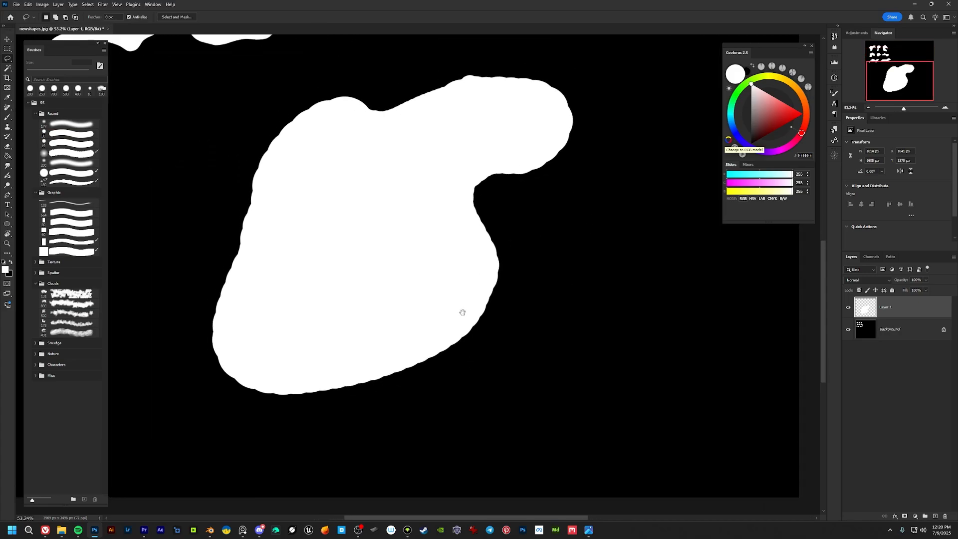
scroll(412, 301, "up", 2)
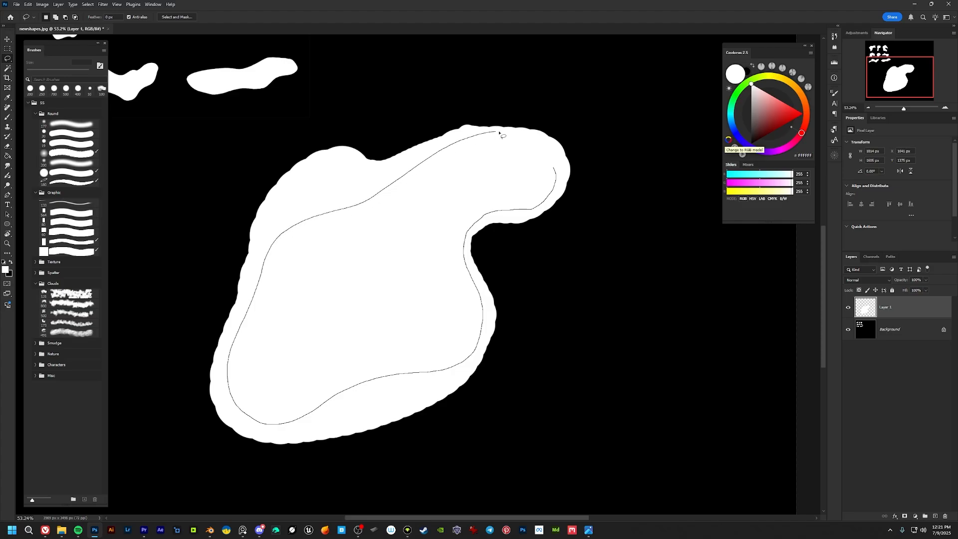
left_click_drag(553, 165, 551, 161)
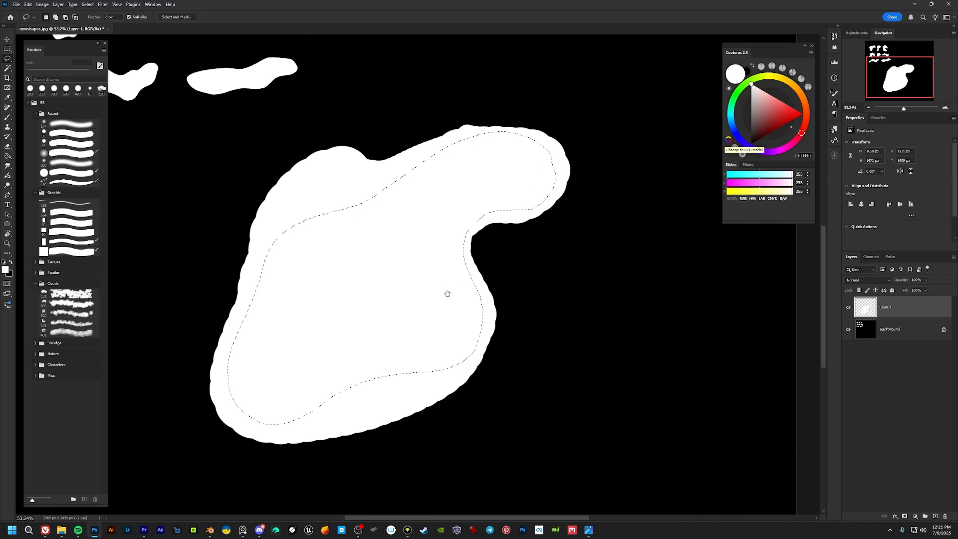
left_click_drag(447, 294, 470, 325)
right_click(475, 210)
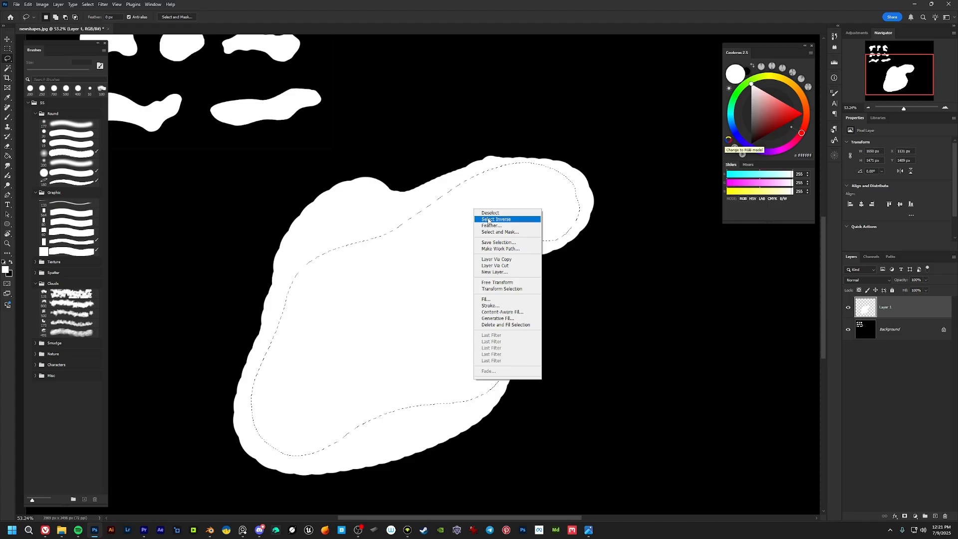
left_click(499, 220)
key("Delete")
key("ctrl+d")
scroll(453, 229, "down", 4, "alt")
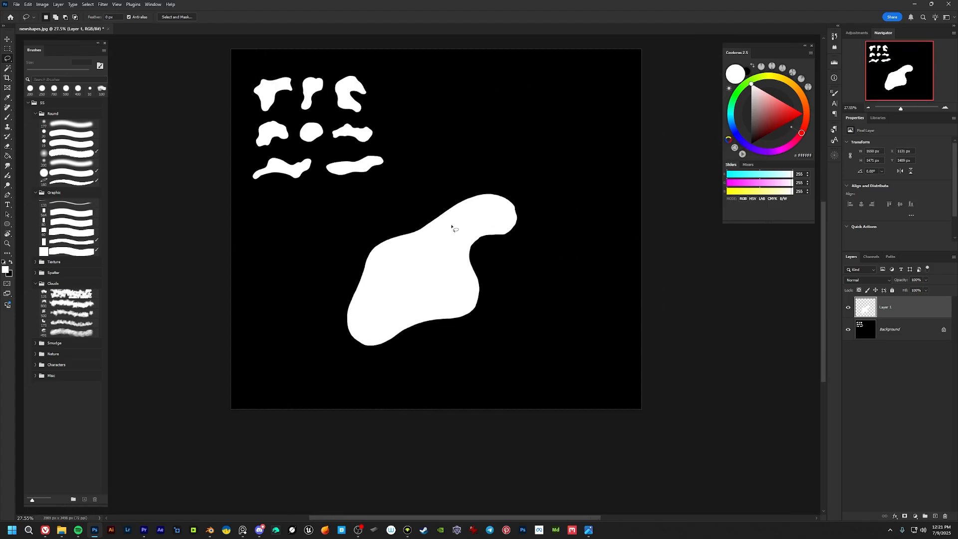
Move the smoothed blob on Layer 1 toward the upper right of the canvas.
key("r")
mouse_move(548, 182)
left_mouse_down()
mouse_move(630, 194)
mouse_move(521, 203)
left_mouse_up()
scroll(407, 255, "up", 5, "alt")
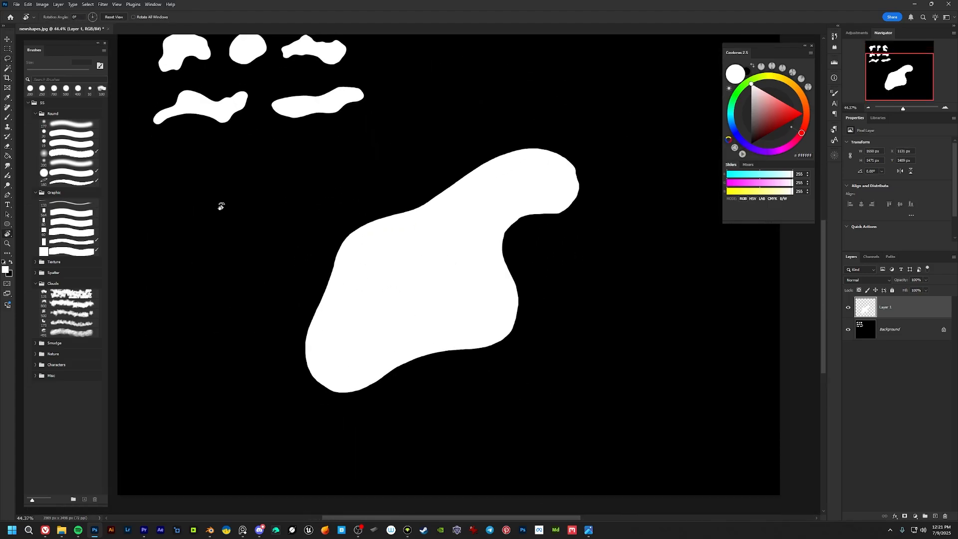
left_click(11, 40)
left_click_drag(517, 277, 487, 301)
key("l")
left_click_drag(428, 312, 547, 165)
key("ctrl+d")
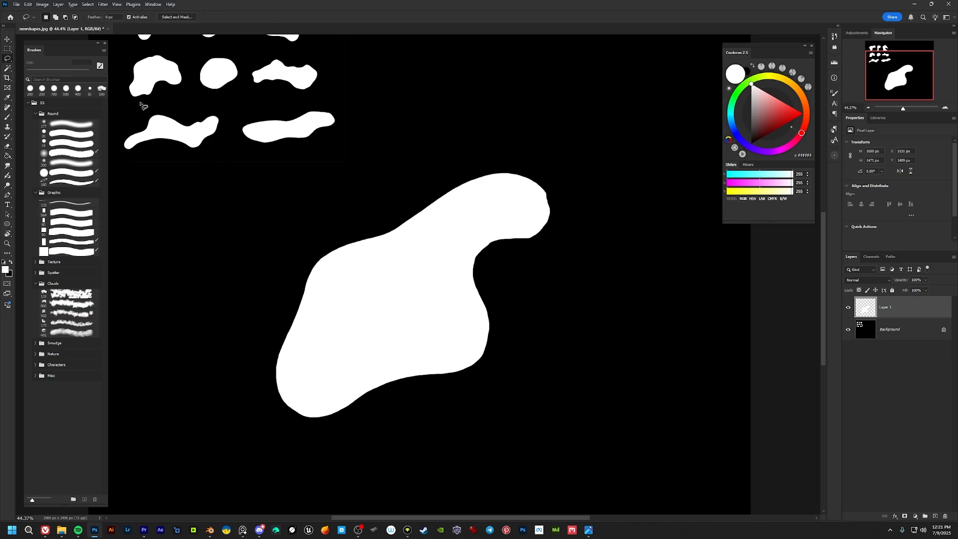
left_click(11, 40)
left_click_drag(395, 342, 510, 211)
left_click_drag(434, 237, 484, 201)
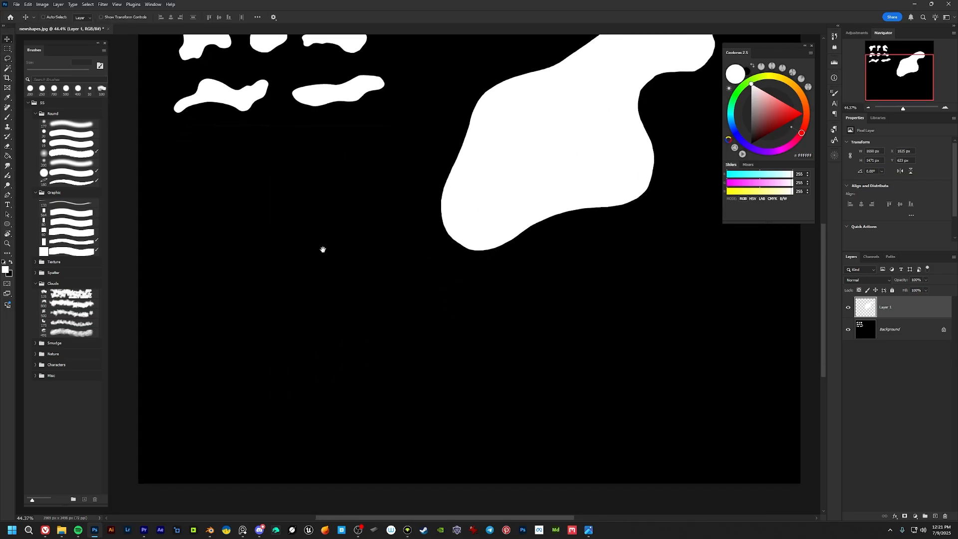
Choose the first brush in the Clouds group and add a new layer above the blob.
left_click(80, 295)
mouse_move(413, 258)
left_mouse_down()
mouse_move(391, 260)
mouse_move(419, 247)
mouse_move(368, 256)
left_mouse_up()
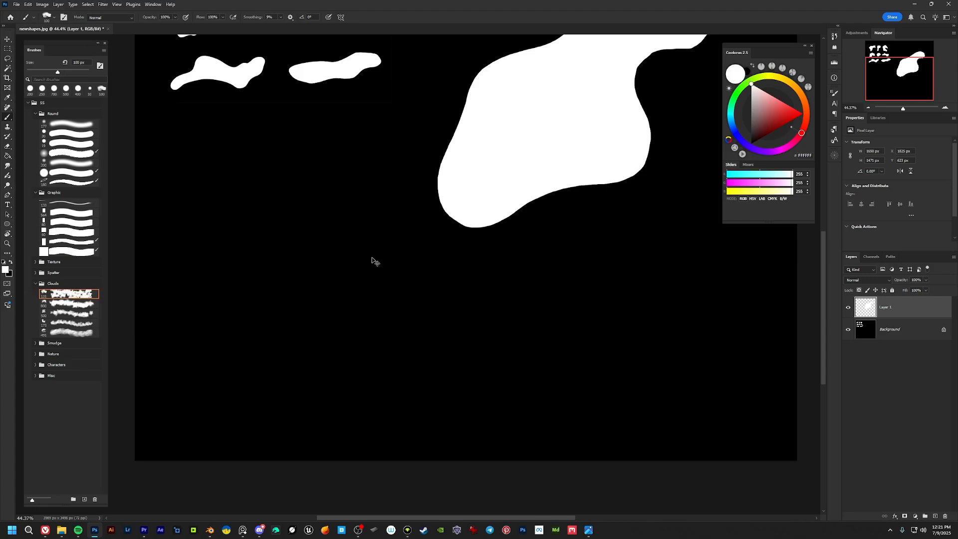
key("ctrl+shift+n")
key("Return")
Paint a solid white, roughly triangular cloud mass in the lower-left area of the canvas with the cloud brush.
left_click_drag(479, 227, 407, 334)
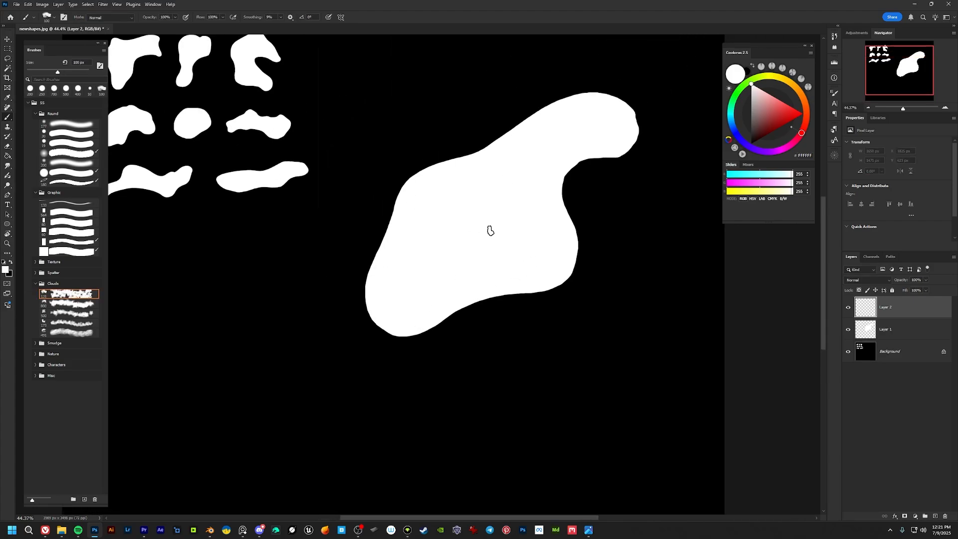
left_click_drag(489, 230, 540, 123)
mouse_move(292, 256)
left_mouse_down()
mouse_move(310, 364)
mouse_move(354, 358)
mouse_move(267, 294)
mouse_move(288, 272)
mouse_move(265, 337)
mouse_move(252, 338)
mouse_move(366, 349)
mouse_move(342, 336)
mouse_move(361, 336)
mouse_move(380, 353)
left_mouse_up()
key("bracketright")
key("bracketright")
key("bracketright")
key("bracketleft")
key("bracketleft")
key("bracketleft")
key("bracketleft")
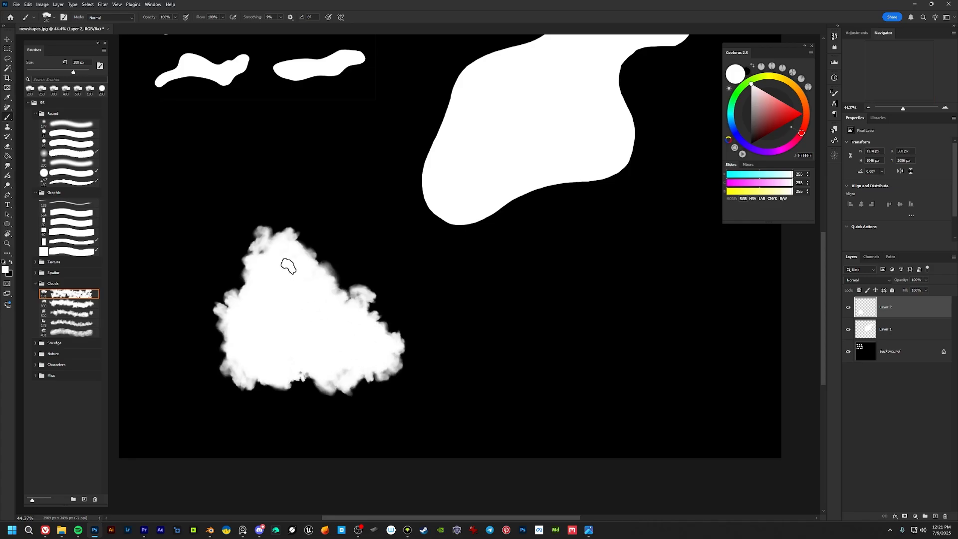
mouse_move(280, 265)
left_mouse_down()
mouse_move(294, 222)
mouse_move(274, 281)
left_mouse_up()
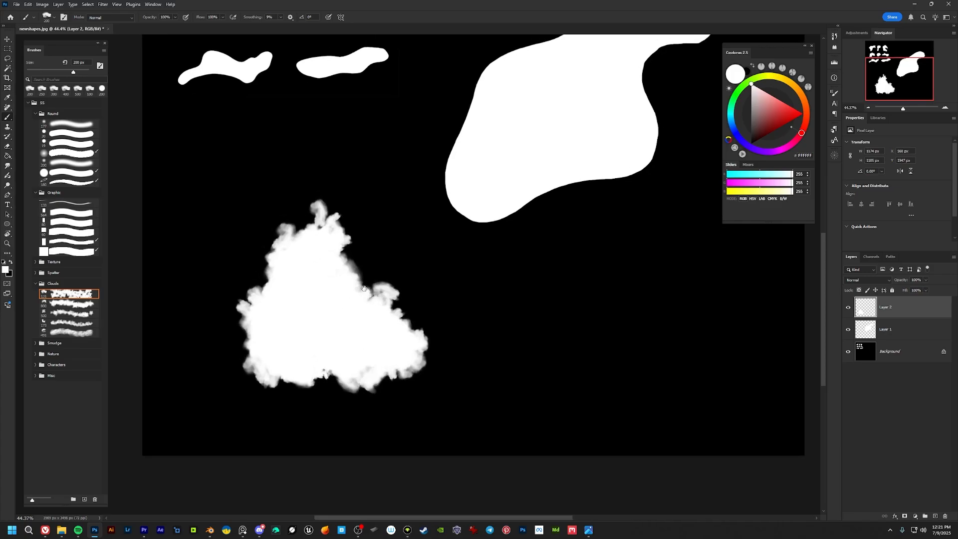
Lasso a smooth contour inside the cloud mass, invert the selection, delete the fuzzy edge and deselect.
key("l")
scroll(372, 280, "up", 3, "alt")
scroll(373, 280, "up", 2, "alt")
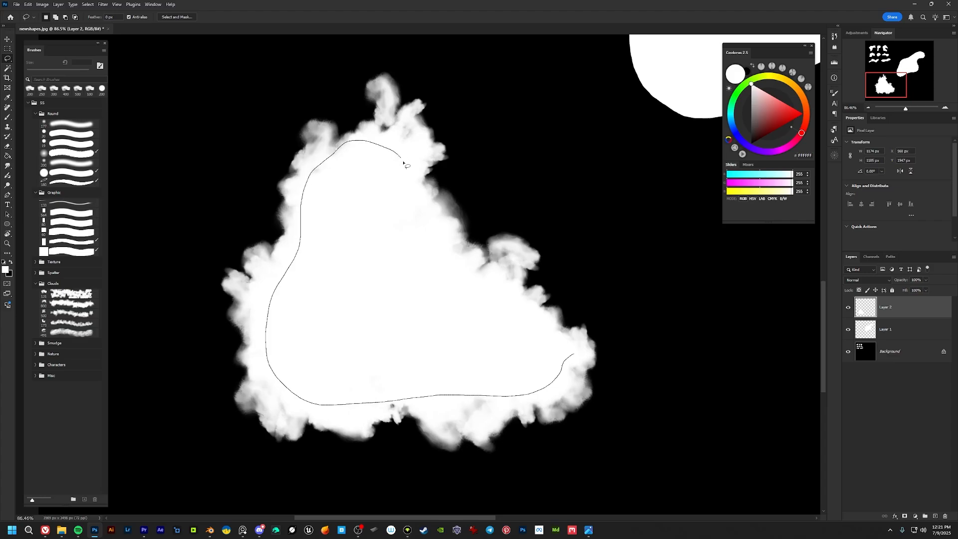
left_click_drag(488, 283, 559, 333)
right_click(437, 305)
left_click(459, 318)
key("Delete")
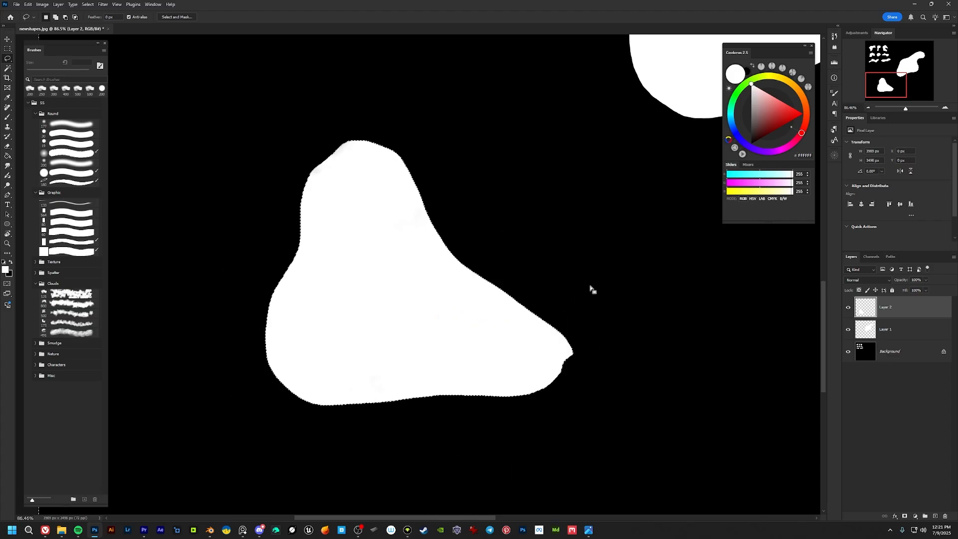
key("ctrl+d")
Lasso and delete the notched tip at the triangular shape's right end, leaving a rounded corner.
left_click_drag(606, 343, 562, 300)
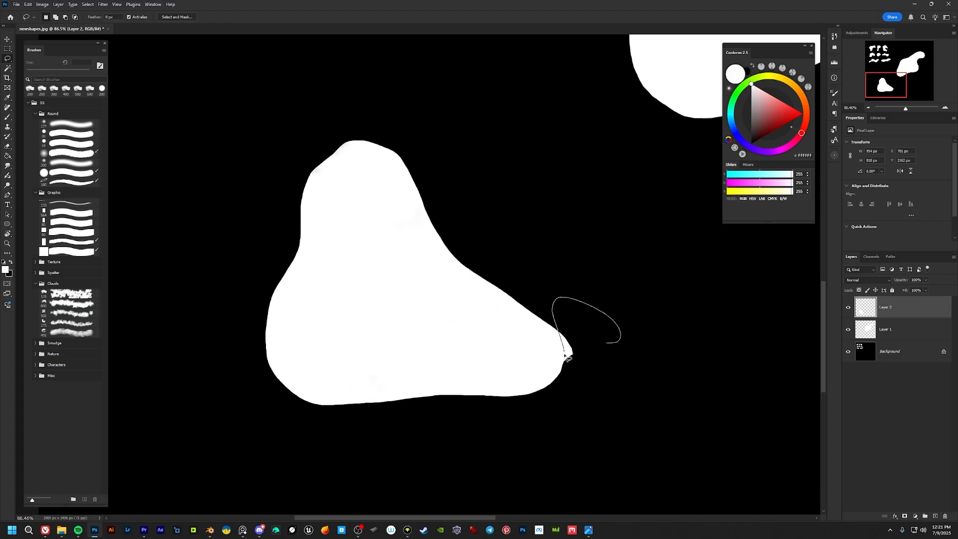
left_click_drag(567, 386, 663, 360)
key("Delete")
key("ctrl+d")
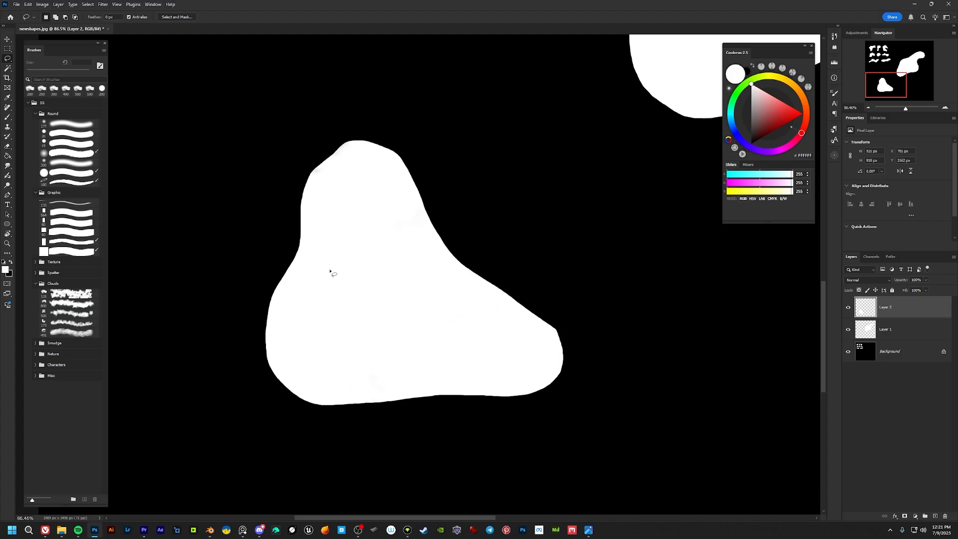
Draw a thin white leaf-shaped outline in the empty black area below the large blob with the round brush.
scroll(396, 310, "down", 4, "alt")
scroll(396, 311, "down", 2, "alt")
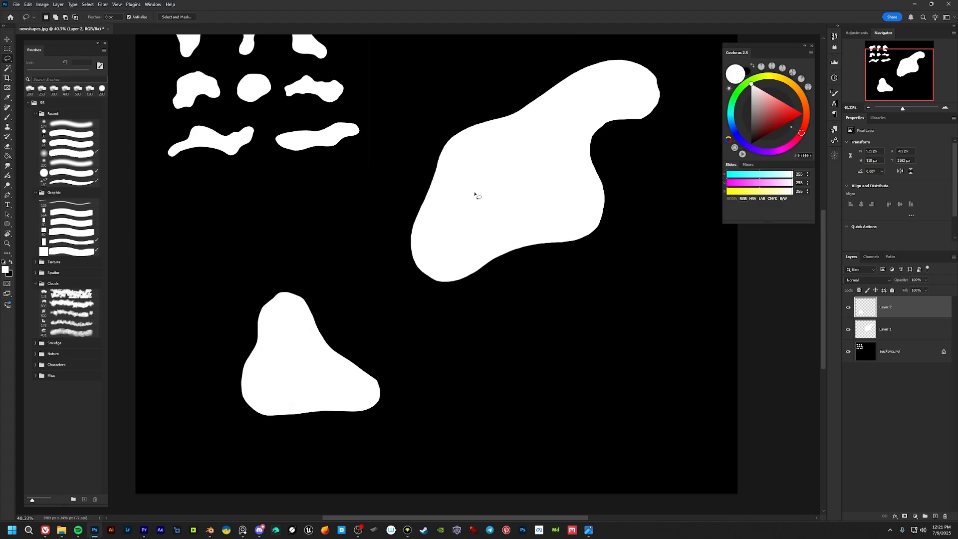
left_click_drag(476, 287, 474, 111)
left_click_drag(537, 205, 475, 214)
scroll(513, 242, "up", 3, "alt")
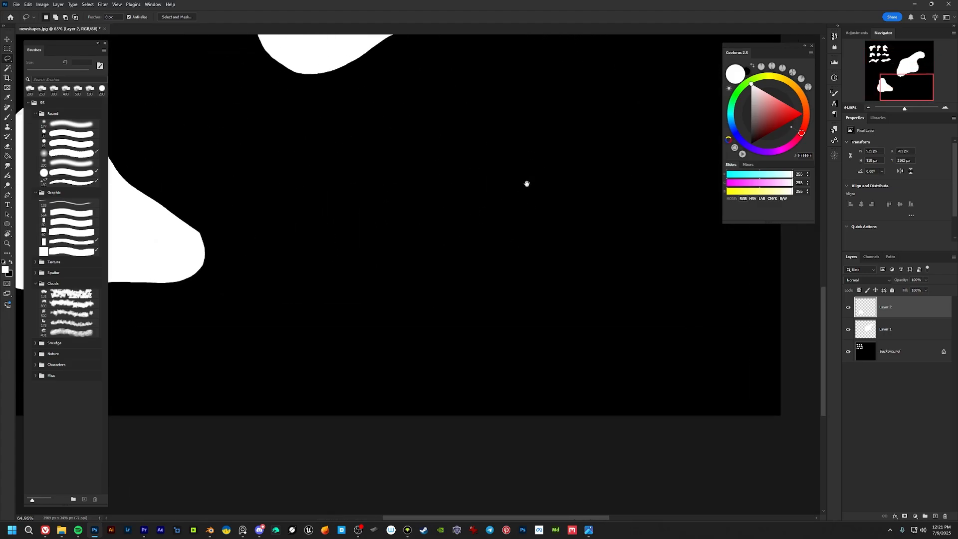
key("b")
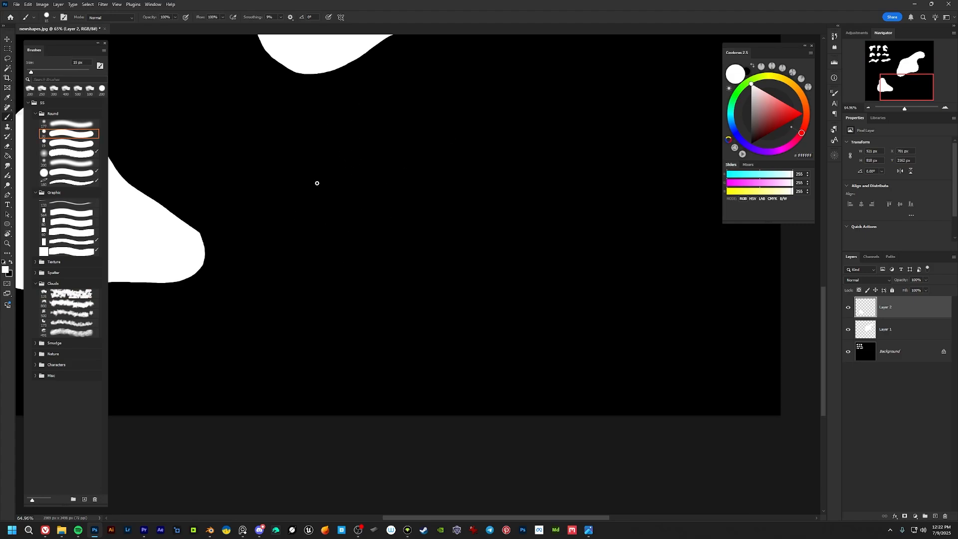
mouse_move(383, 182)
left_mouse_down()
mouse_move(308, 246)
mouse_move(398, 184)
left_mouse_up()
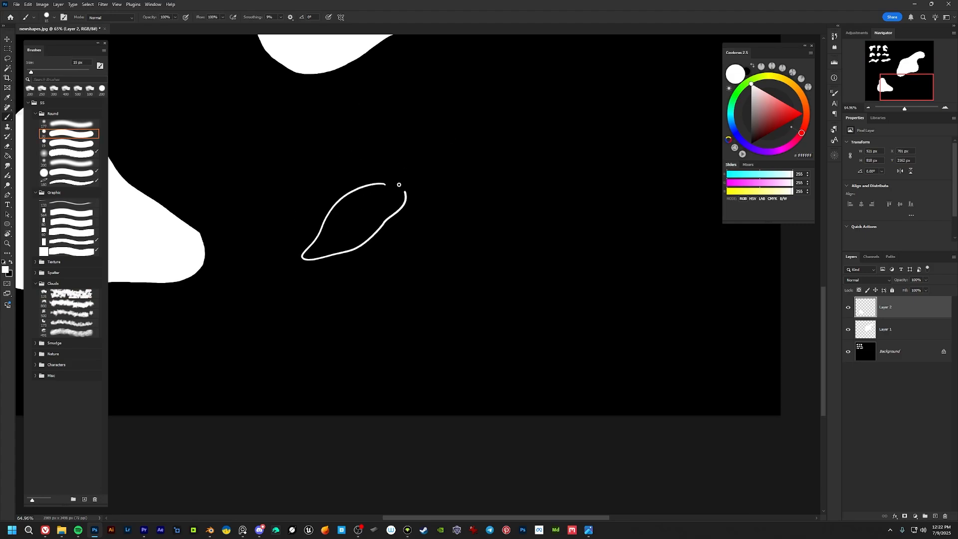
scroll(398, 199, "right", 4)
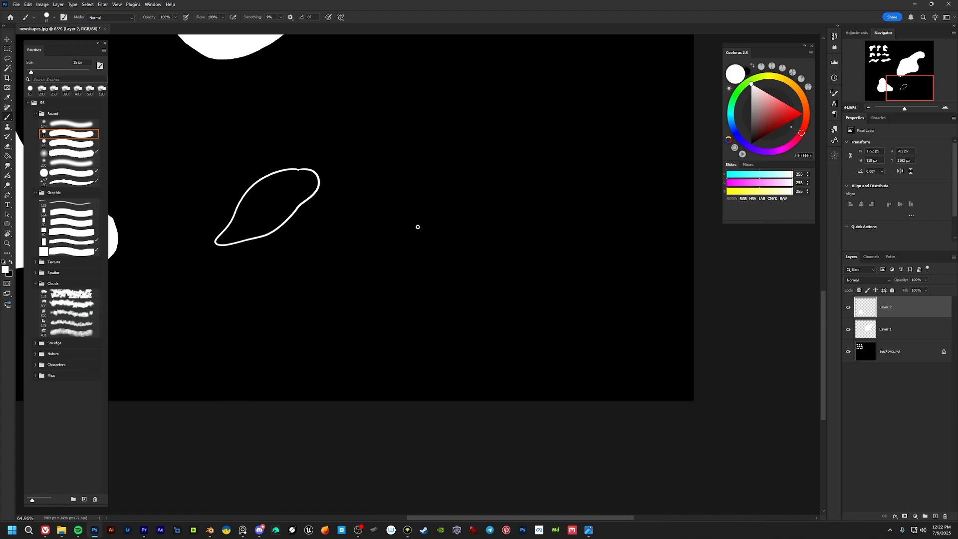
Draw a white box outline with a flared base to the right of the leaf outline.
mouse_move(385, 210)
left_mouse_down()
mouse_move(376, 315)
mouse_move(545, 352)
left_mouse_up()
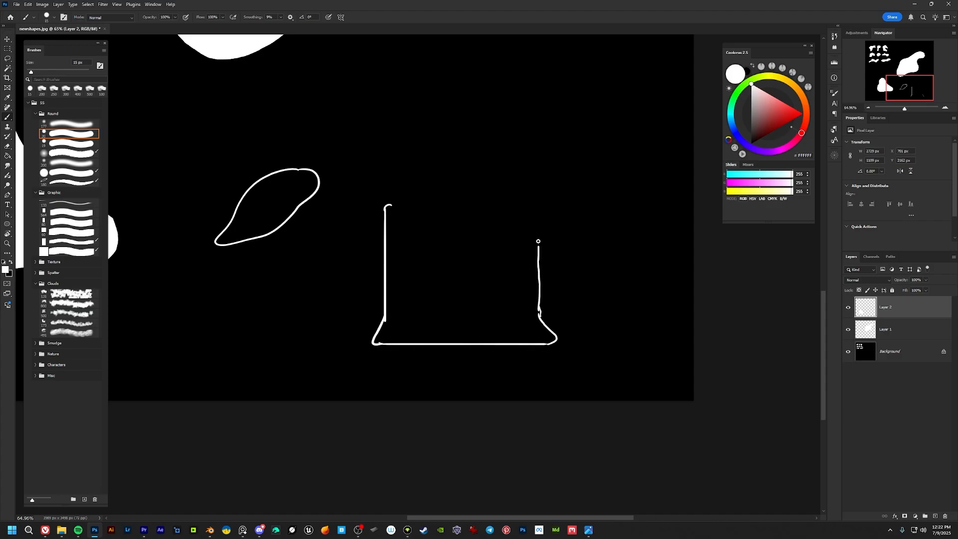
left_click_drag(537, 203, 414, 205)
left_click_drag(539, 201, 547, 188)
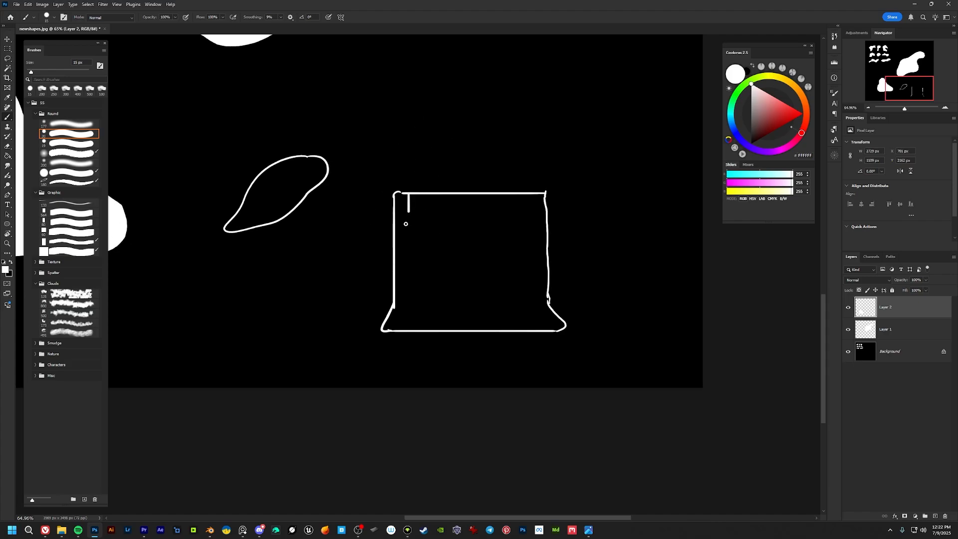
Draw a row of parallel vertical lines inside the box outline, working from its left side toward the middle.
left_click_drag(405, 224, 408, 311)
left_click_drag(420, 194, 420, 315)
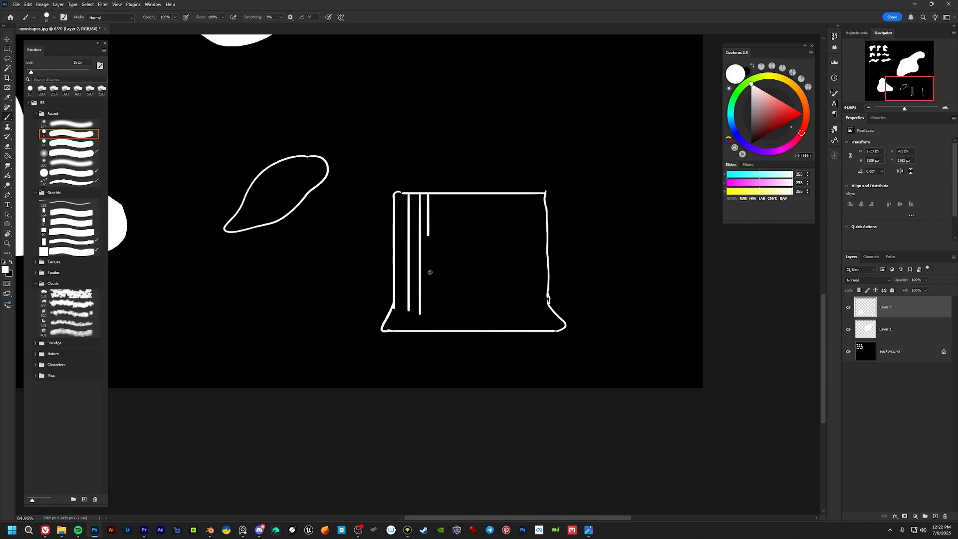
left_click_drag(430, 272, 428, 316)
mouse_move(442, 193)
left_mouse_down()
mouse_move(442, 324)
mouse_move(452, 302)
mouse_move(455, 324)
left_mouse_up()
left_click_drag(475, 193, 472, 315)
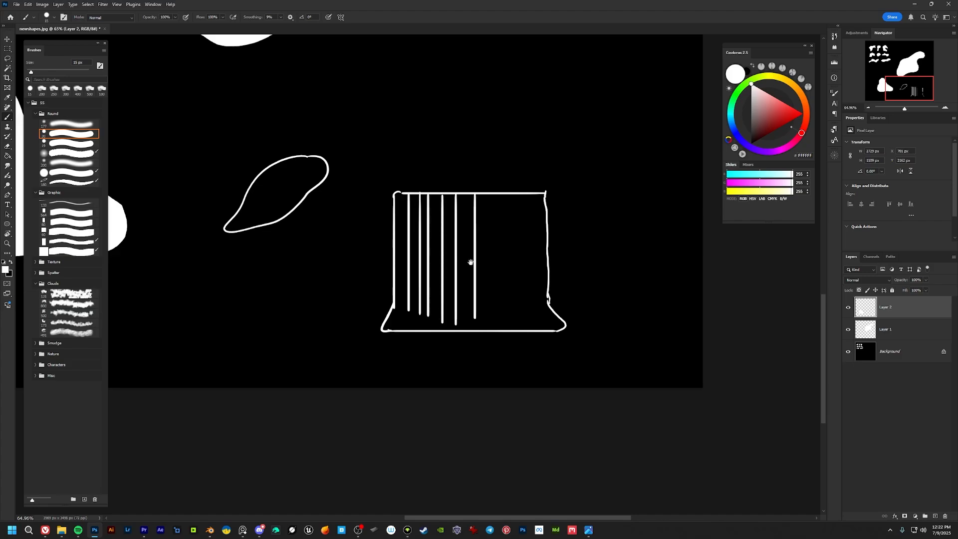
left_click_drag(470, 262, 475, 297)
Lasso and delete the lined box and the leaf outline, leaving only the solid shapes.
key("r")
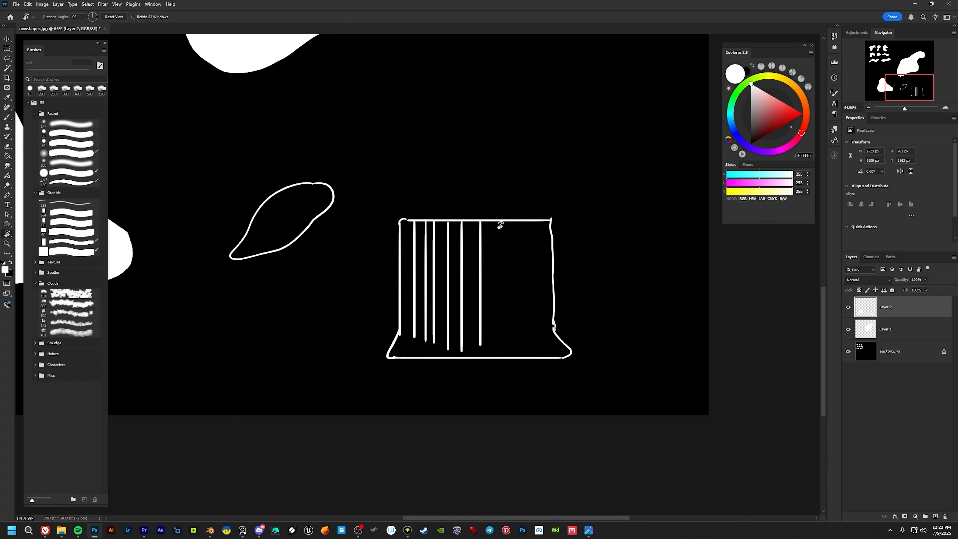
left_click_drag(457, 320, 494, 381)
key("b")
left_click(7, 59)
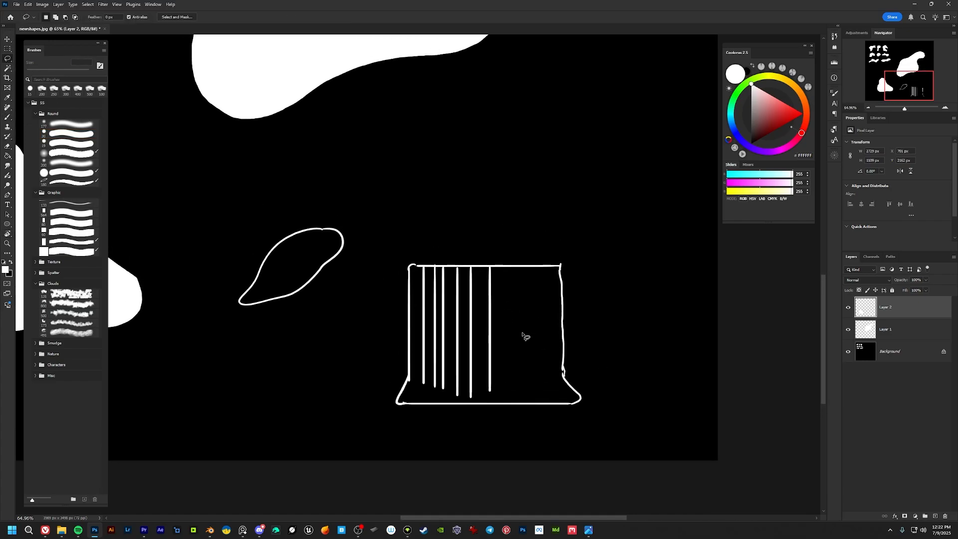
mouse_move(600, 252)
left_mouse_down()
mouse_move(409, 218)
mouse_move(399, 496)
mouse_move(629, 293)
left_mouse_up()
key("Delete")
key("ctrl+d")
left_click_drag(453, 279, 660, 329)
mouse_move(631, 258)
left_mouse_down()
mouse_move(534, 246)
mouse_move(649, 384)
left_mouse_up()
key("Delete")
key("ctrl+d")
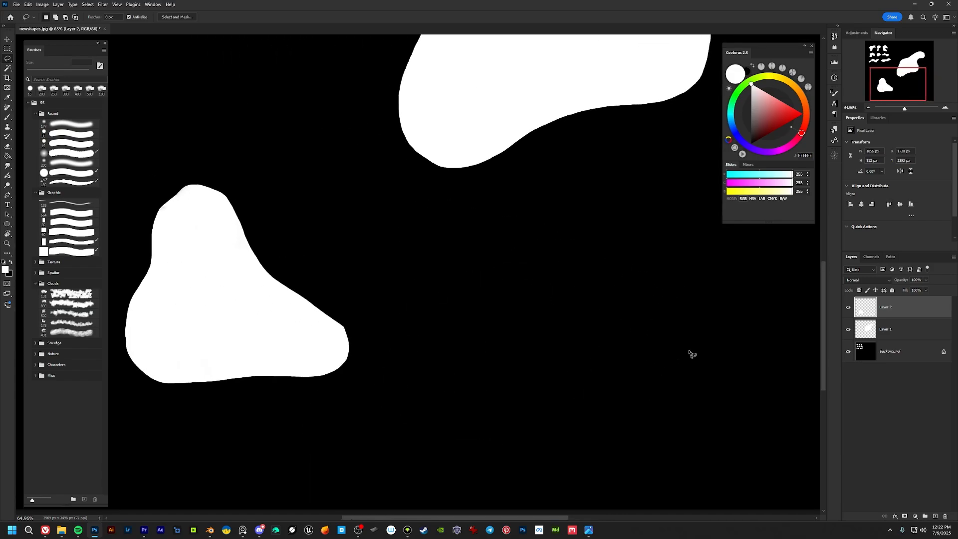
Examine the small shapes in the canvas's upper-left corner up close and compare them with the two large blobs.
scroll(385, 343, "down", 3, "alt")
left_click_drag(434, 293, 492, 396)
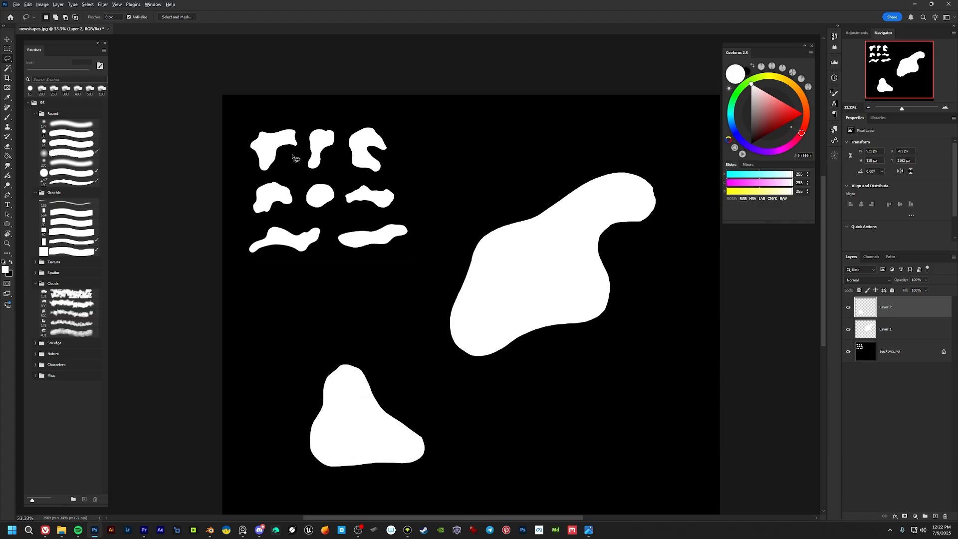
scroll(346, 183, "up", 15, "alt")
left_click_drag(370, 253, 590, 343)
left_click_drag(477, 282, 425, 243)
left_click_drag(508, 352, 401, 186)
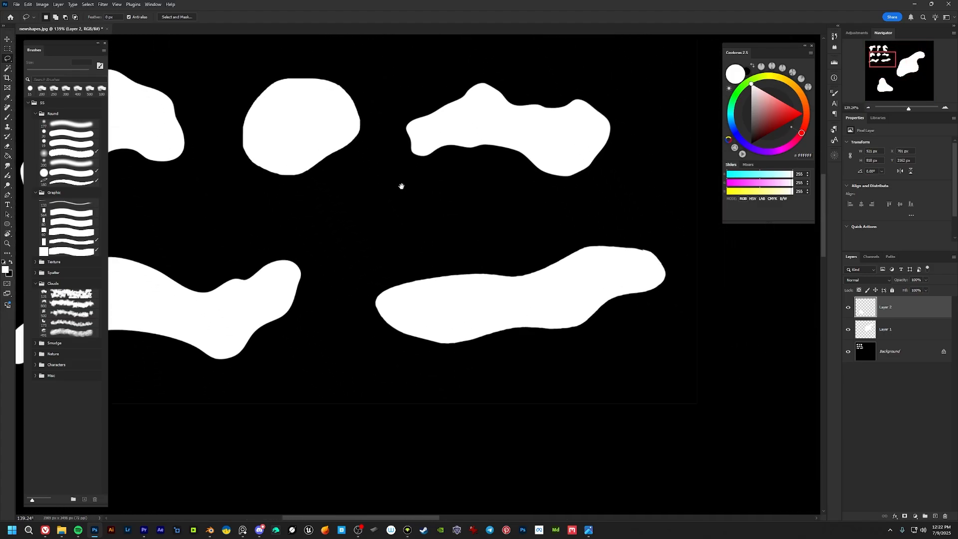
scroll(434, 243, "down", 11, "alt")
left_click_drag(530, 378, 390, 111)
left_click_drag(490, 176, 433, 161)
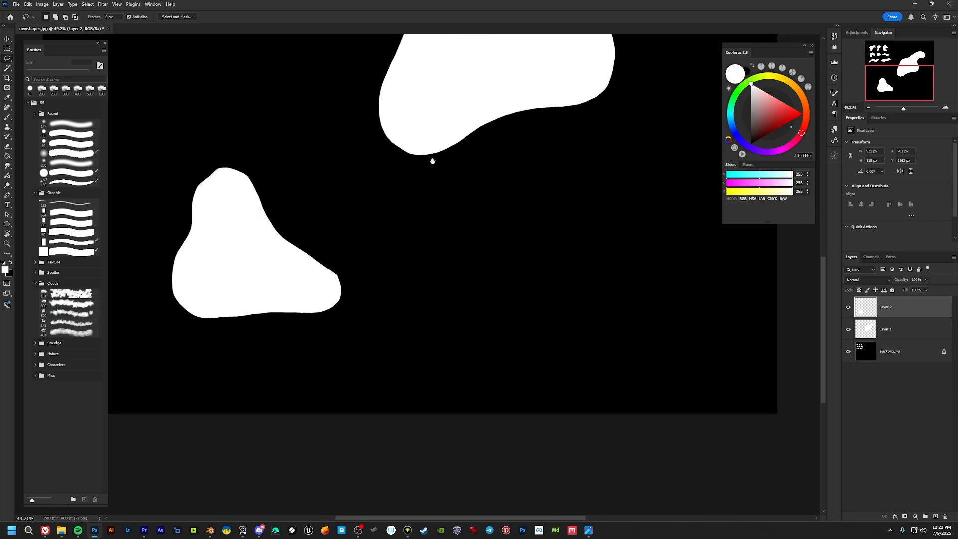
Add a new empty layer above Layer 2, the layer holding the triangular blob.
mouse_move(457, 220)
left_mouse_down()
mouse_move(622, 308)
mouse_move(426, 272)
left_mouse_up()
left_click(854, 324)
key("b")
left_click(848, 307)
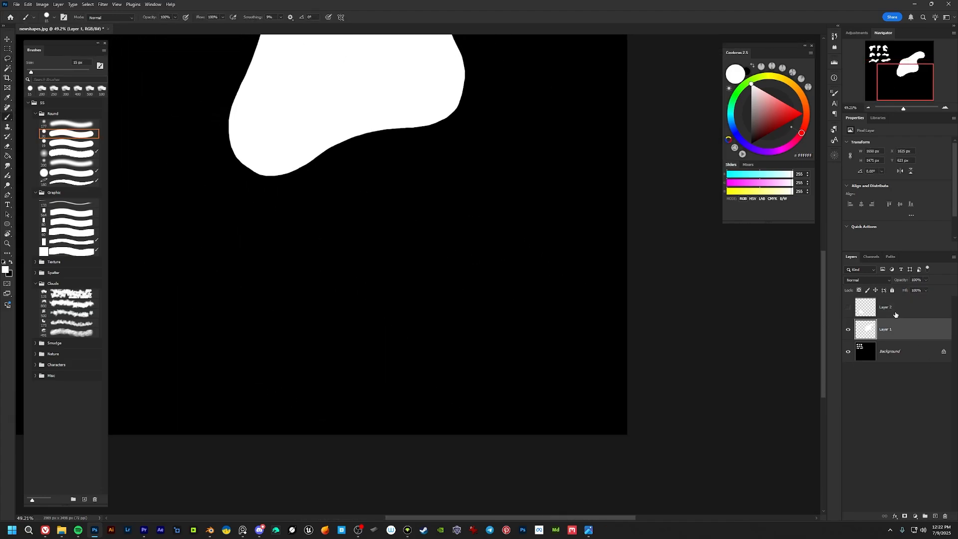
left_click(896, 315)
left_click(848, 307)
key("ctrl+shift+n")
key("Return")
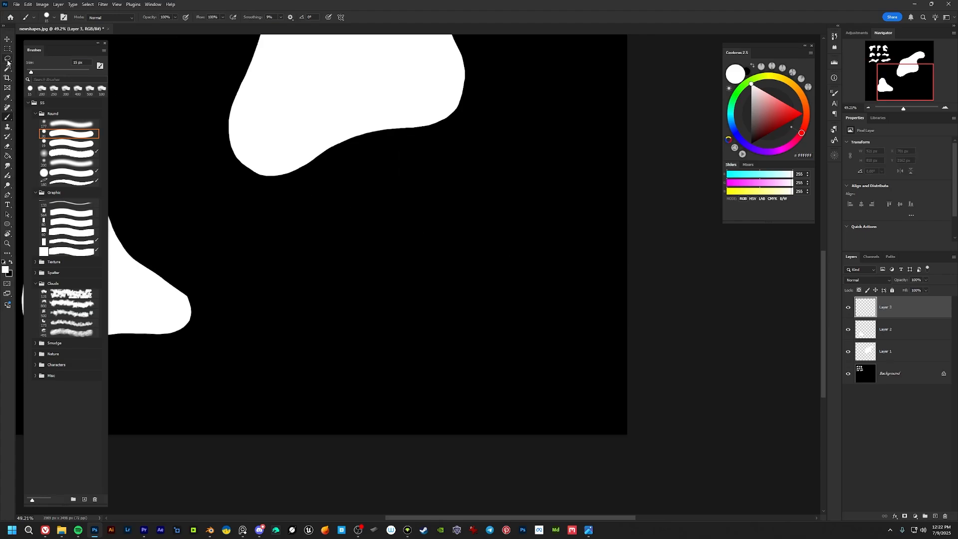
Lasso a U-shaped outline with a taller right arm to the right of the triangular blob and fill it with white.
left_click(8, 59)
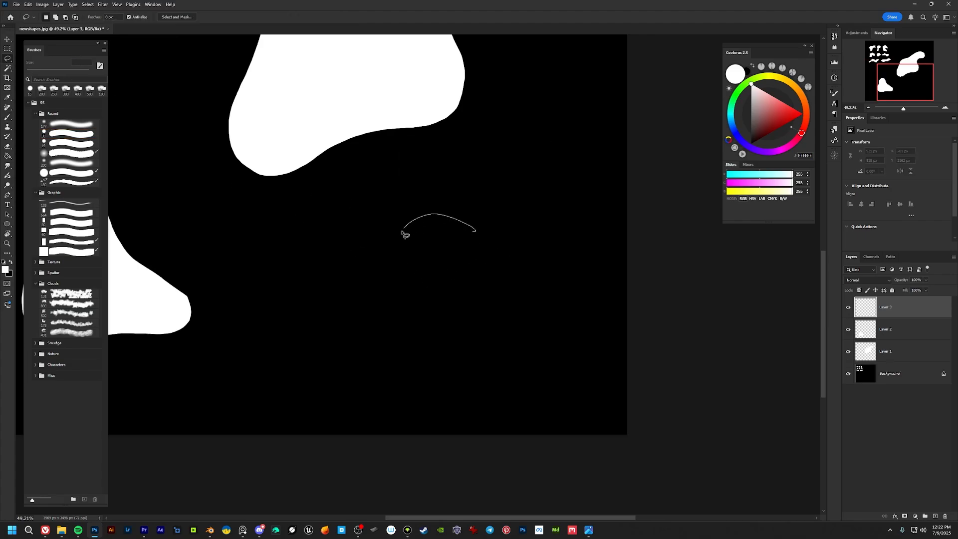
mouse_move(383, 265)
left_mouse_down()
mouse_move(328, 317)
mouse_move(269, 244)
mouse_move(270, 364)
mouse_move(402, 379)
mouse_move(448, 278)
mouse_move(485, 242)
mouse_move(480, 233)
left_mouse_up()
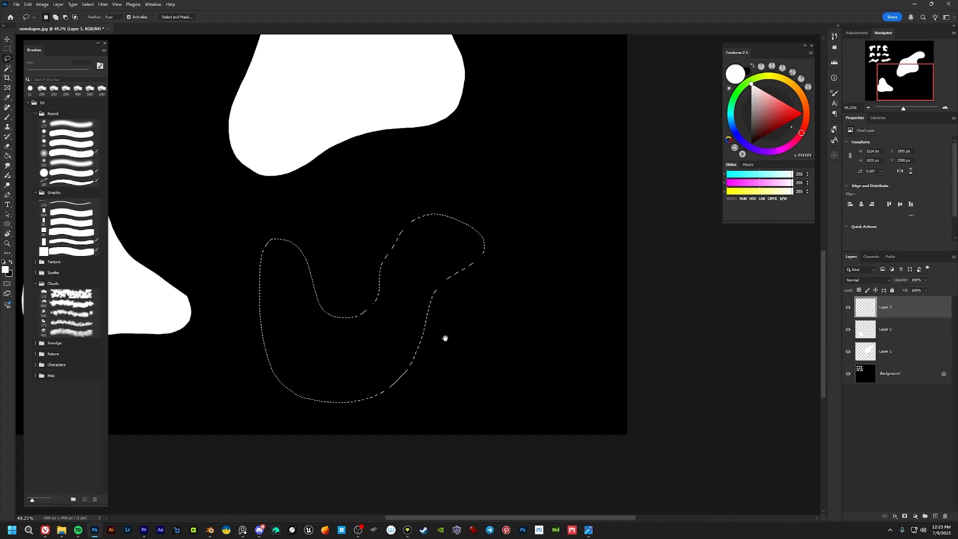
left_click_drag(444, 338, 499, 354)
key("x")
key("ctrl+BackSpace")
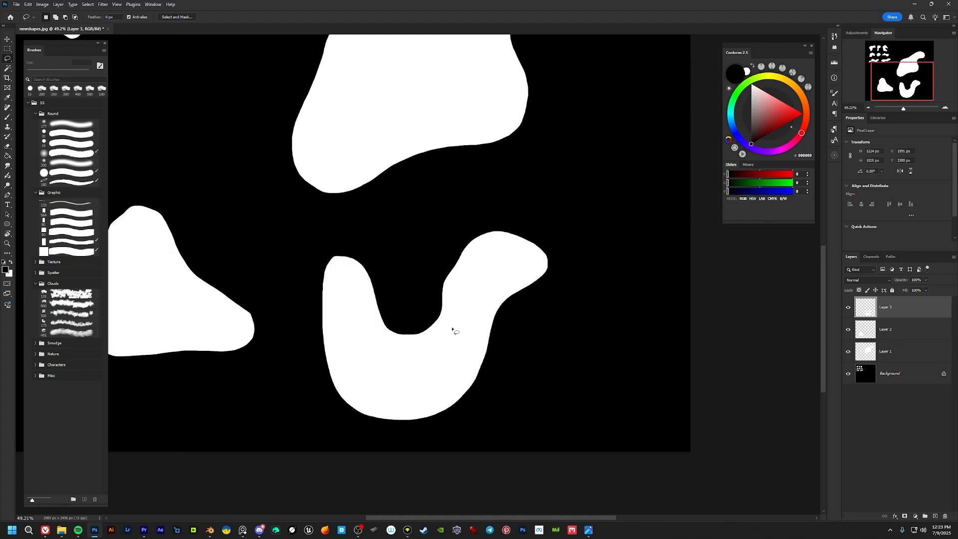
Rotate the U shape slightly counter-clockwise, shift it up and to the right, and clear the selection.
key("ctrl+t")
mouse_move(442, 343)
left_mouse_down()
mouse_move(486, 317)
mouse_move(473, 316)
left_mouse_up()
left_click_drag(581, 289, 617, 242)
key("Return")
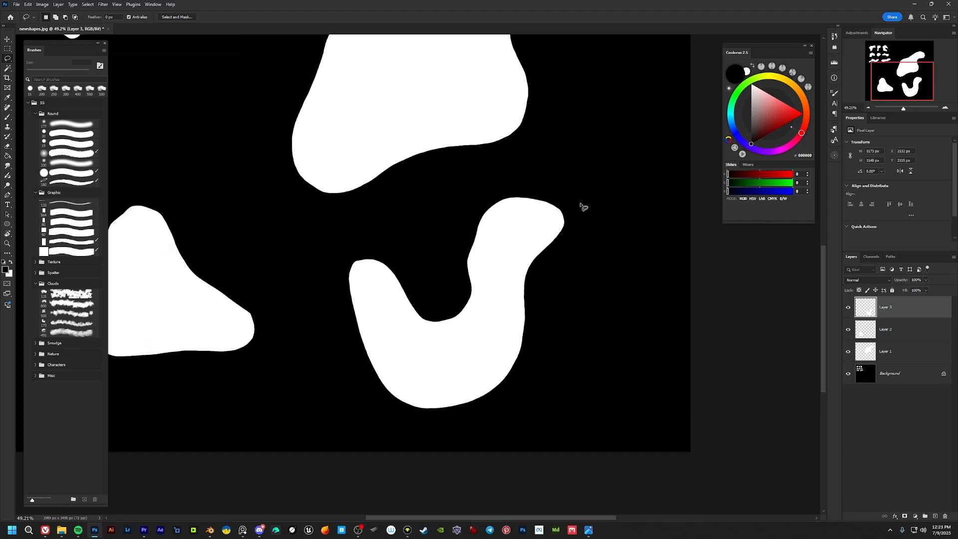
left_click_drag(581, 201, 559, 190)
key("b")
key("l")
key("ctrl+d")
Lasso a bulge along the inner edge of the U shape's right arm and fill it white to widen the arm's head.
left_click_drag(474, 237, 639, 203, "ctrl")
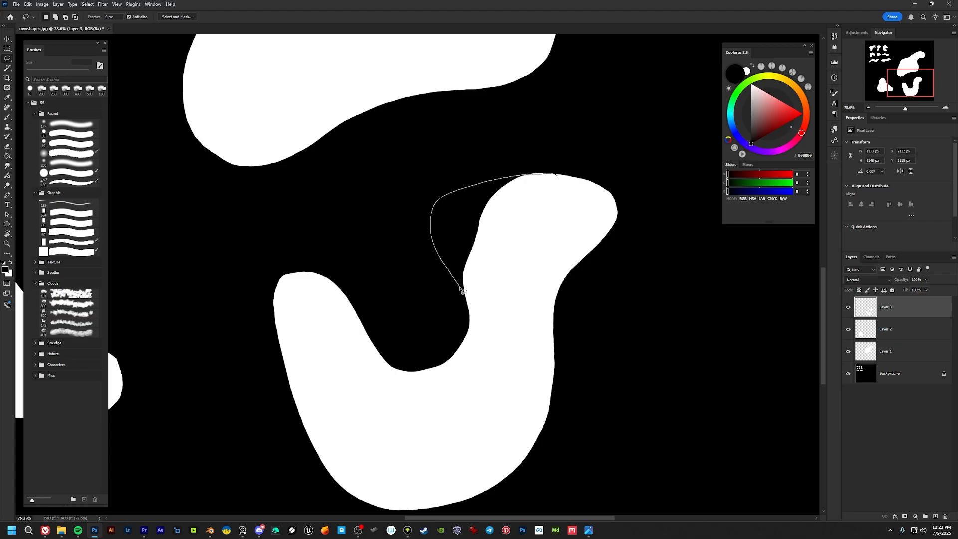
left_click_drag(477, 314, 556, 175)
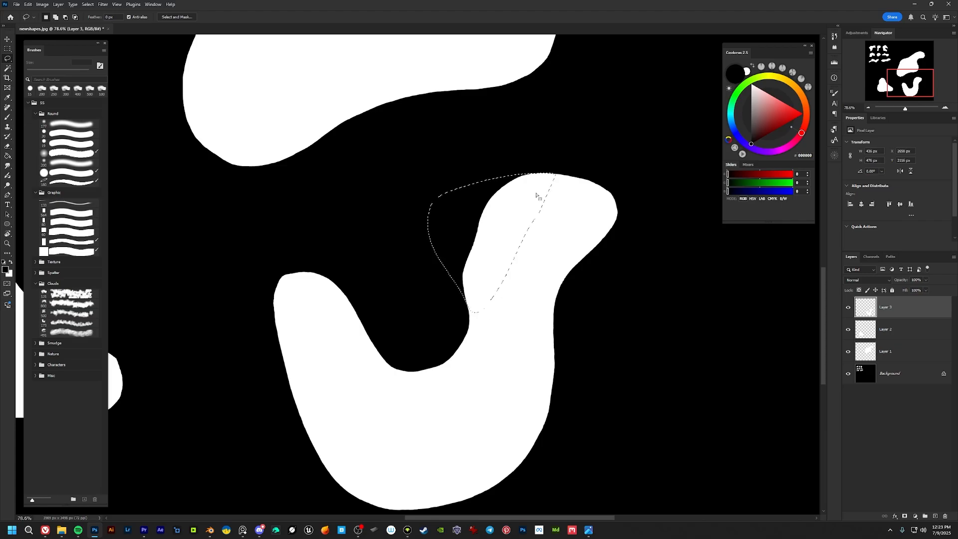
key("ctrl+BackSpace")
key("ctrl+d")
scroll(469, 303, "down", 3, "alt")
scroll(469, 303, "down", 4, "alt")
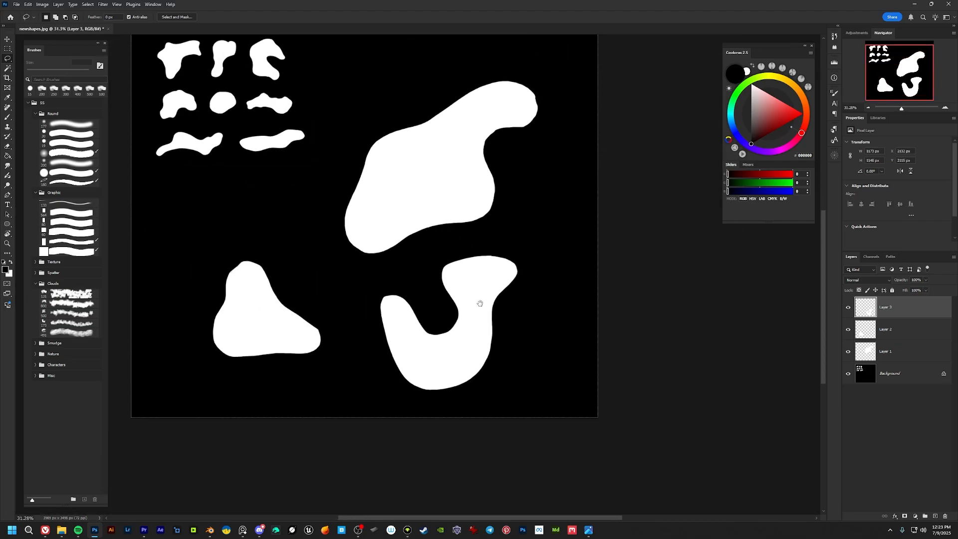
Lasso and delete the U shape's left arm along a rounded cut, leaving a hook-like silhouette.
key("r")
left_click_drag(564, 356, 545, 346)
scroll(474, 345, "up", 5, "alt")
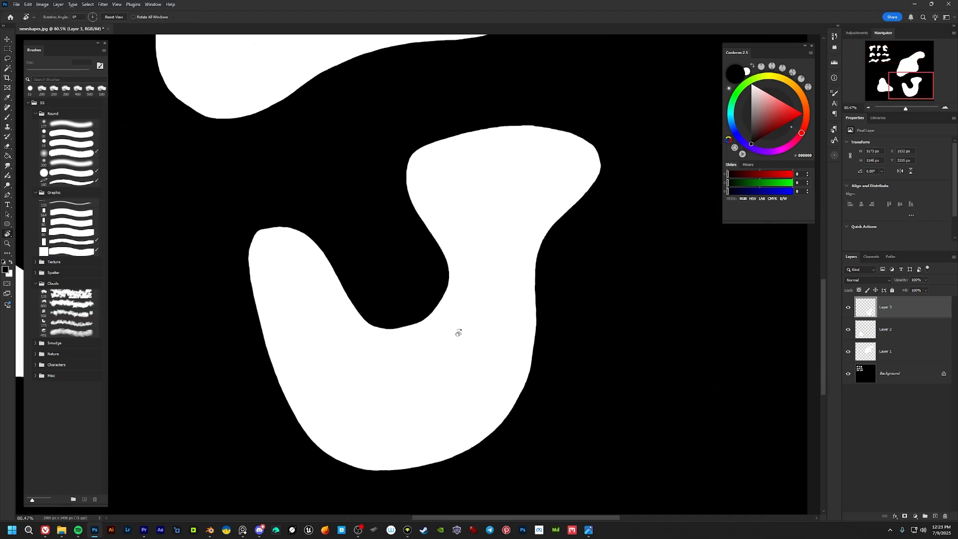
key("l")
left_click_drag(442, 210, 435, 274)
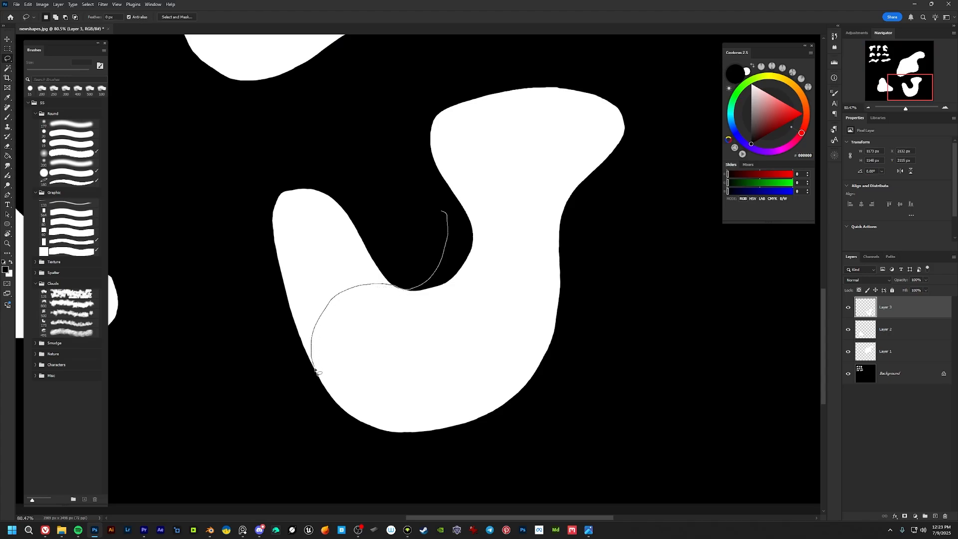
mouse_move(316, 372)
left_mouse_down()
mouse_move(212, 208)
mouse_move(367, 146)
left_mouse_up()
key("Delete")
key("ctrl+d")
scroll(438, 258, "down", 8, "alt")
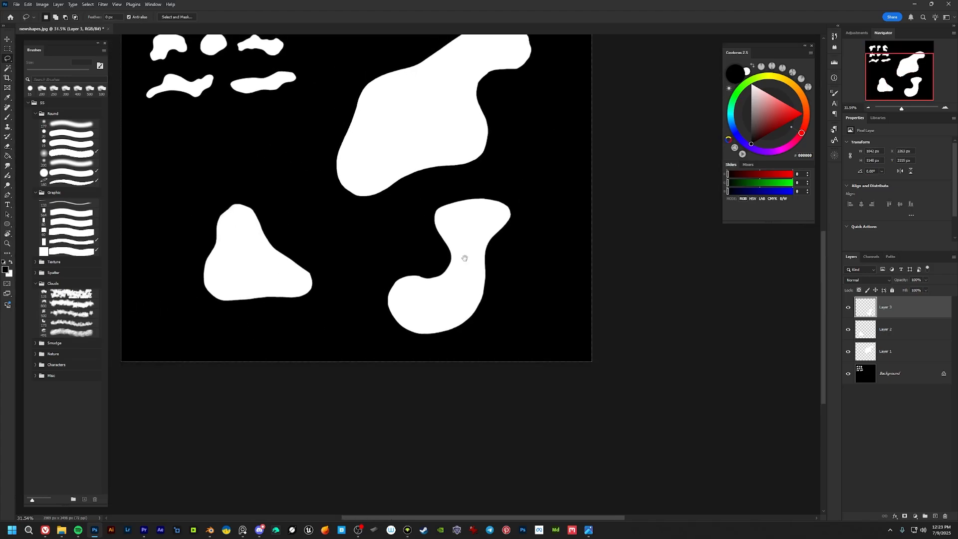
left_click_drag(459, 133, 491, 209)
scroll(489, 285, "up", 5, "alt")
left_click_drag(486, 320, 548, 248)
scroll(549, 248, "down", 4, "alt")
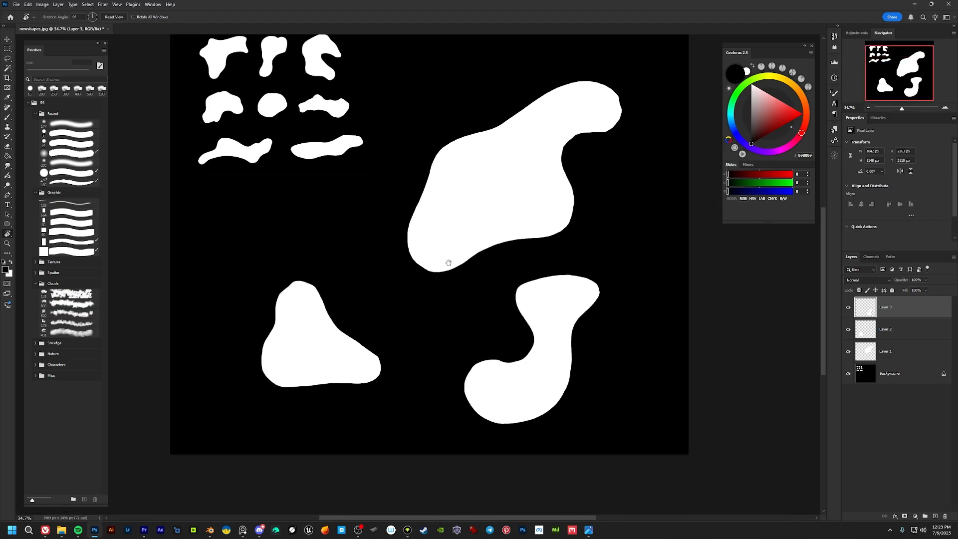
left_click(8, 49)
left_click_drag(502, 200, 495, 232)
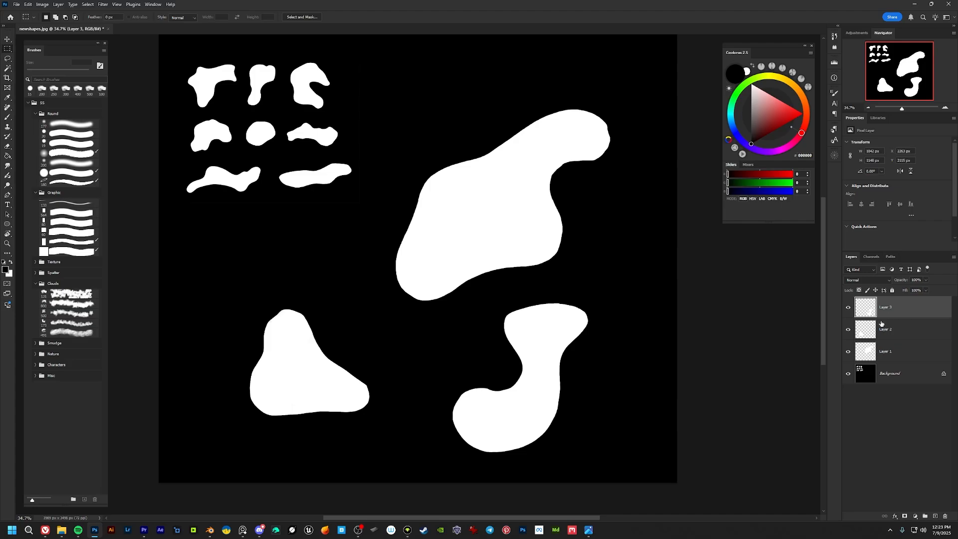
Enlarge the triangular blob on Layer 2 to about 2700 px wide and move it to the middle of the canvas.
left_click(848, 329)
left_click(846, 329)
left_click(847, 309)
left_click(847, 309)
left_click(883, 329)
key("ctrl+t")
left_click_drag(369, 310, 602, 108)
left_click_drag(508, 201, 513, 190)
key("Return")
Enlarge the large diagonal blob on Layer 1 to about 3120 px wide and center it on the canvas.
left_click(884, 351)
key("ctrl+t")
left_click_drag(538, 313, 506, 284)
key("ctrl+z")
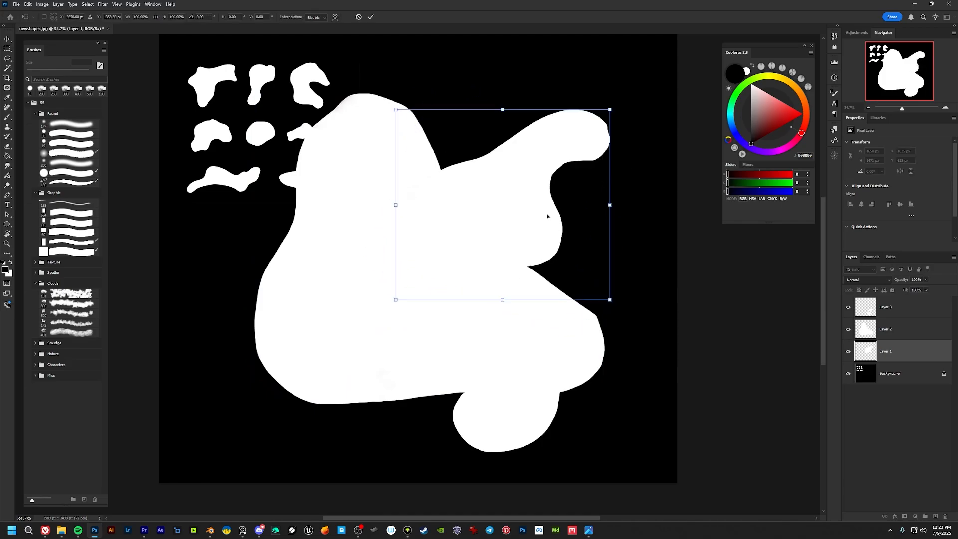
left_click_drag(547, 215, 453, 258)
left_click_drag(516, 152, 611, 68, "alt")
left_click_drag(549, 156, 559, 165)
key("Return")
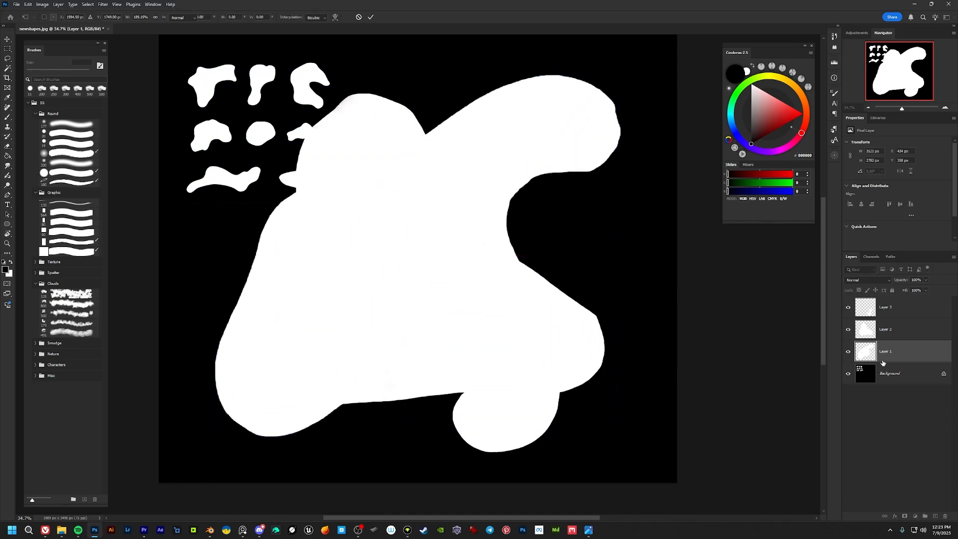
Move the hook-shaped blob on Layer 3 to the canvas center and enlarge it proportionally to fill most of the canvas.
left_click(891, 331)
left_click(908, 305)
key("ctrl+t")
left_click_drag(487, 331, 400, 246)
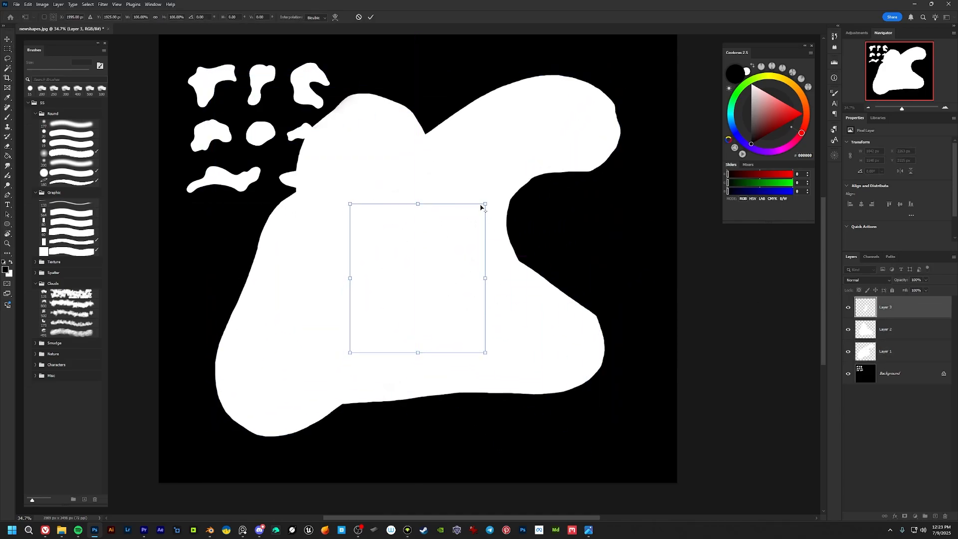
left_click_drag(483, 205, 581, 89, "alt")
key("Return")
Hide the three blob layers and cover the small shapes with a new black-filled layer directly above the background.
left_click_drag(848, 307, 848, 351)
left_click(894, 381)
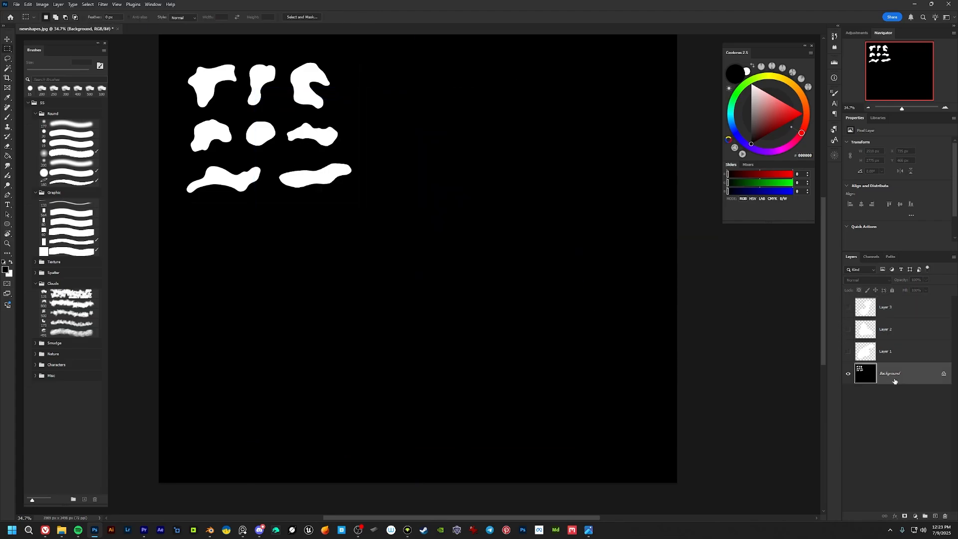
left_click(8, 156)
key("shift+ctrl+n")
key("Return")
left_click(446, 248)
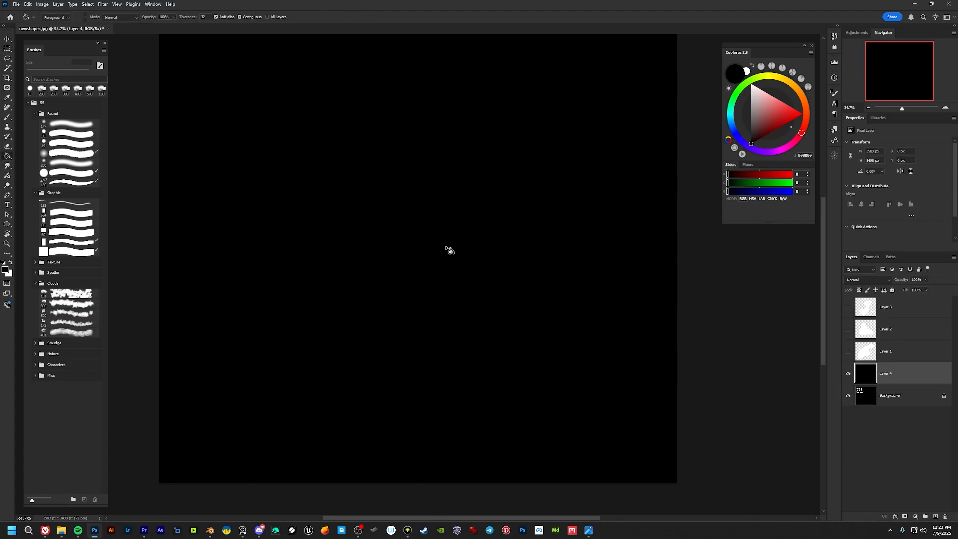
left_click_drag(433, 250, 432, 230)
scroll(429, 217, "down", 2, "alt")
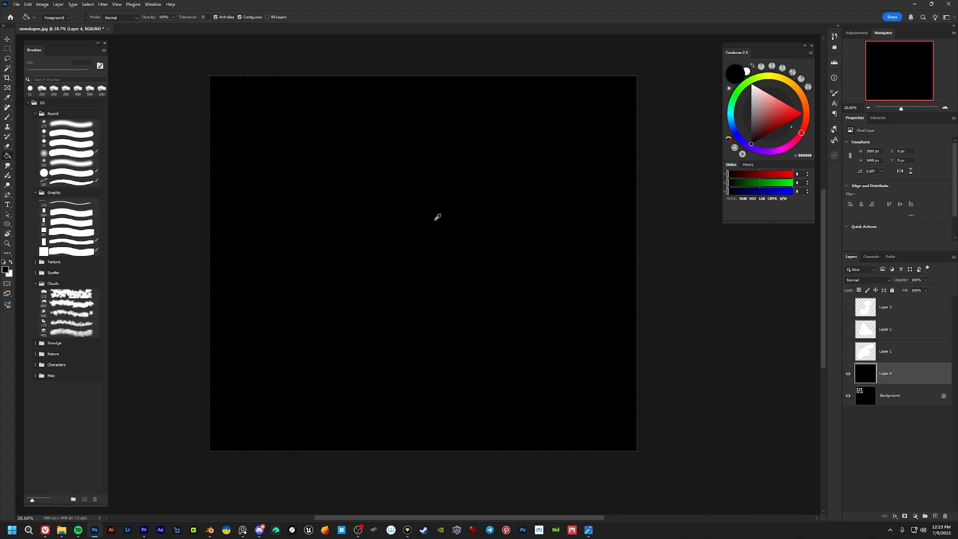
Show only the triangular blob's layer over the black fill and make it the active layer.
left_click(8, 38)
scroll(464, 280, "up", 1, "alt")
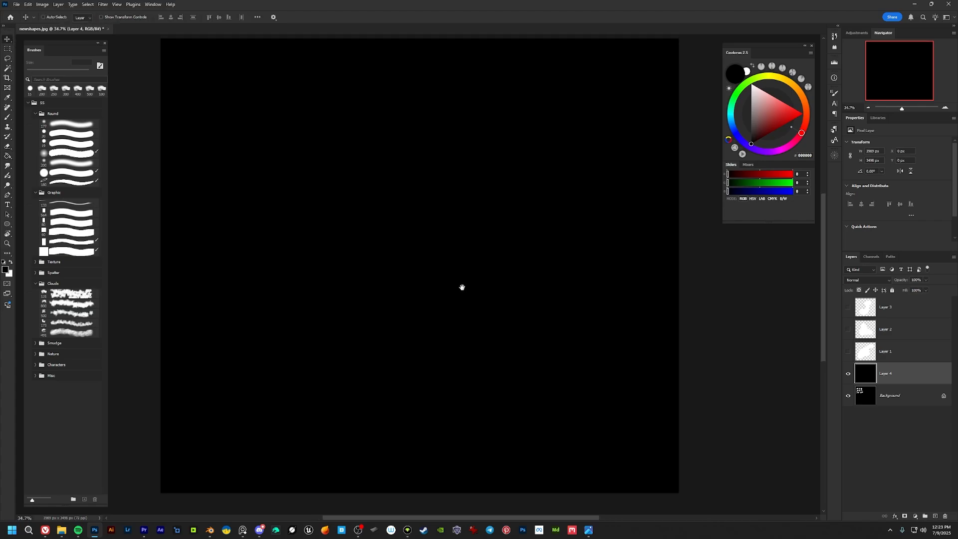
left_click(877, 358)
left_click(848, 330)
left_click(910, 330)
Lasso and trim the sharp upper corner of the triangular blob's right lobe to round it off.
left_click_drag(468, 330, 444, 300)
scroll(444, 301, "down", 1, "alt")
scroll(444, 313, "up", 2, "alt")
scroll(644, 337, "up", 3, "alt")
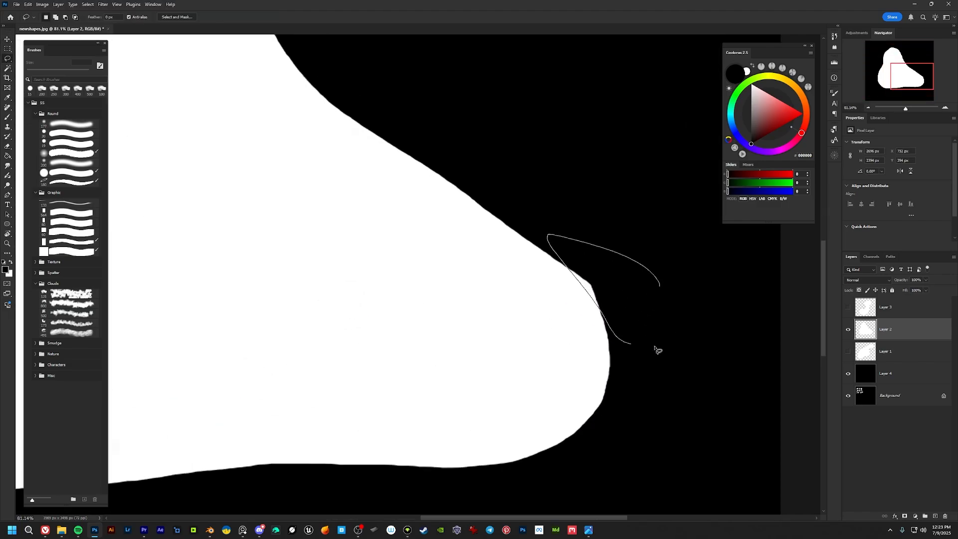
scroll(624, 317, "down", 4, "alt")
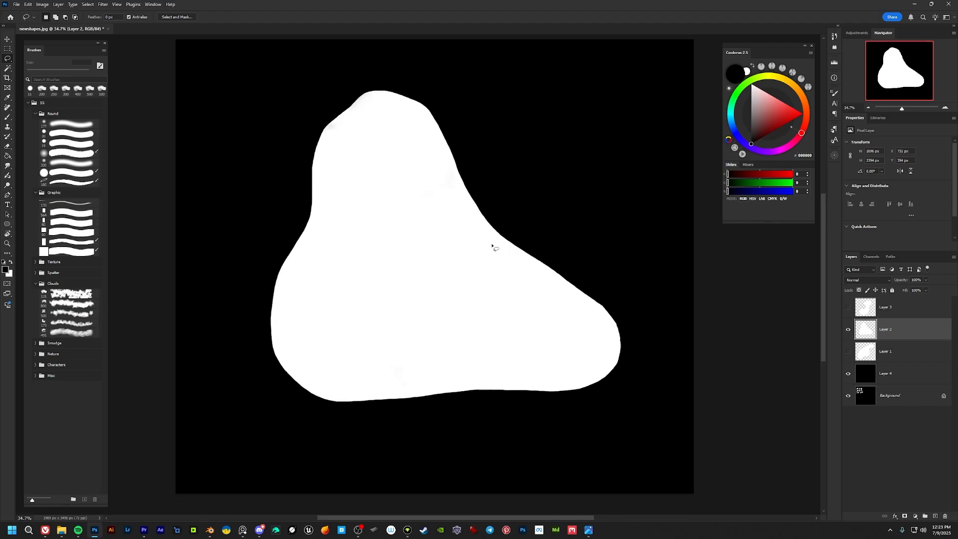
Select the triangular blob by picking the empty area around it with the Magic Wand and inverting the selection.
scroll(349, 135, "up", 3, "alt")
key("w")
left_click(236, 99)
right_click(236, 99)
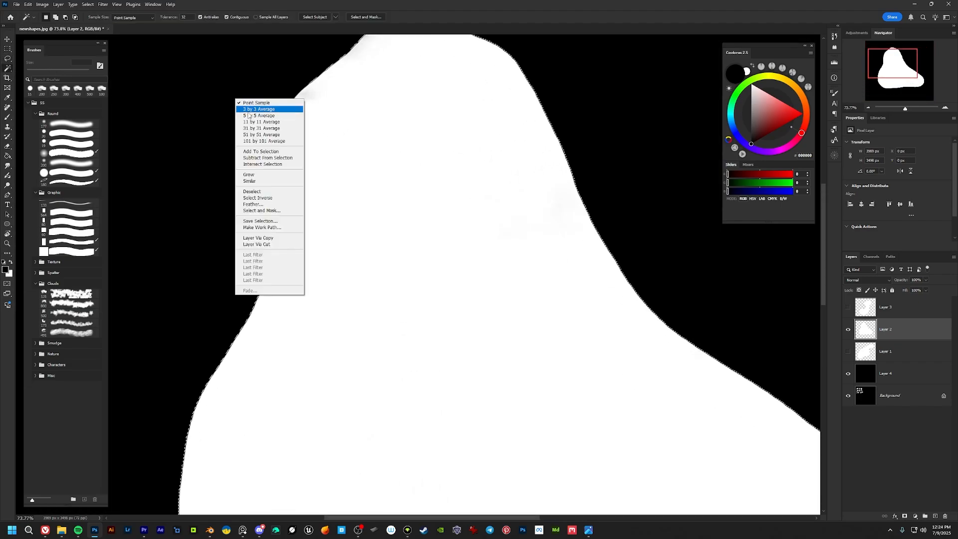
left_click(257, 198)
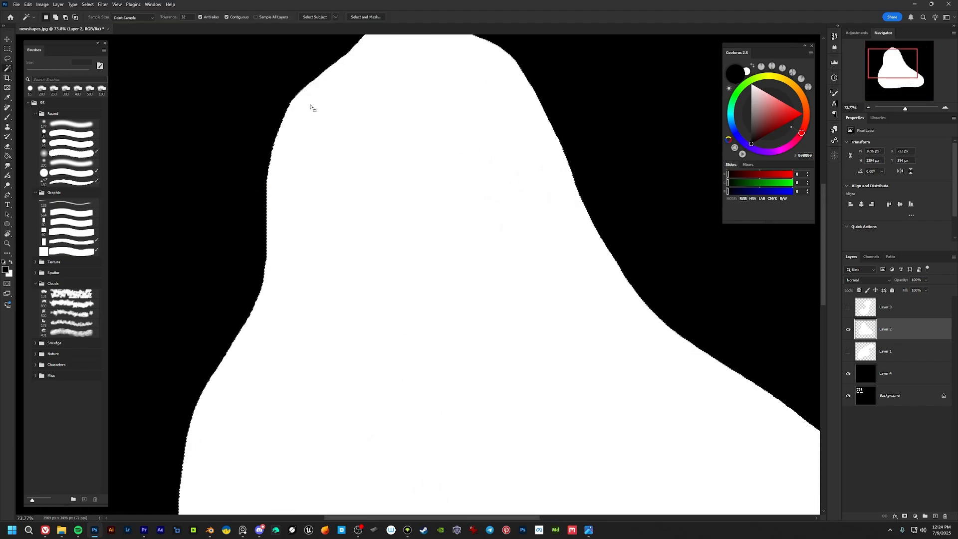
key("l")
scroll(447, 313, "down", 3, "alt")
mouse_move(447, 312)
left_mouse_down()
mouse_move(404, 232)
mouse_move(413, 243)
left_mouse_up()
left_click_drag(512, 202, 516, 205)
Save a JPEG copy of the triangular blob as shape2 in the Tut Shapes folder.
key("ctrl+shift+s")
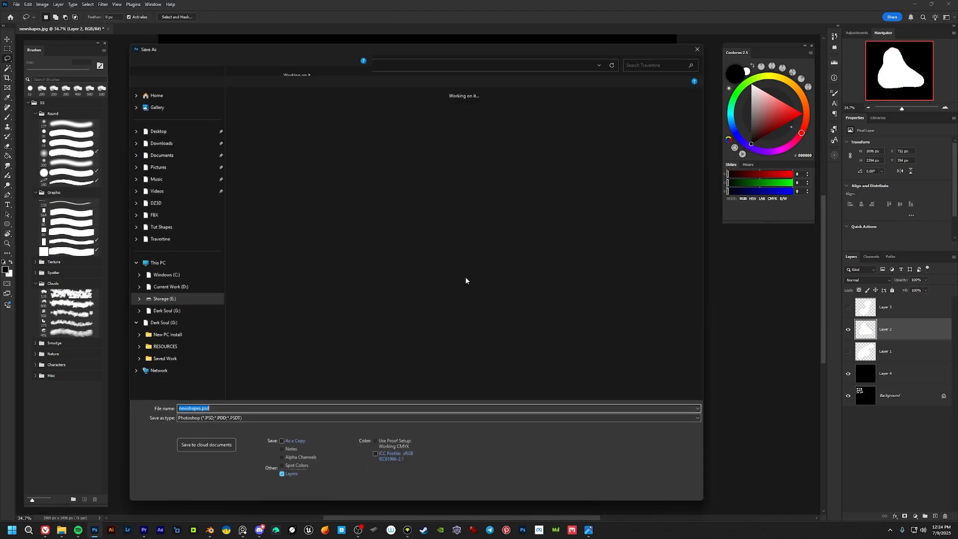
left_click(325, 418)
left_click(283, 331)
double_click(272, 156)
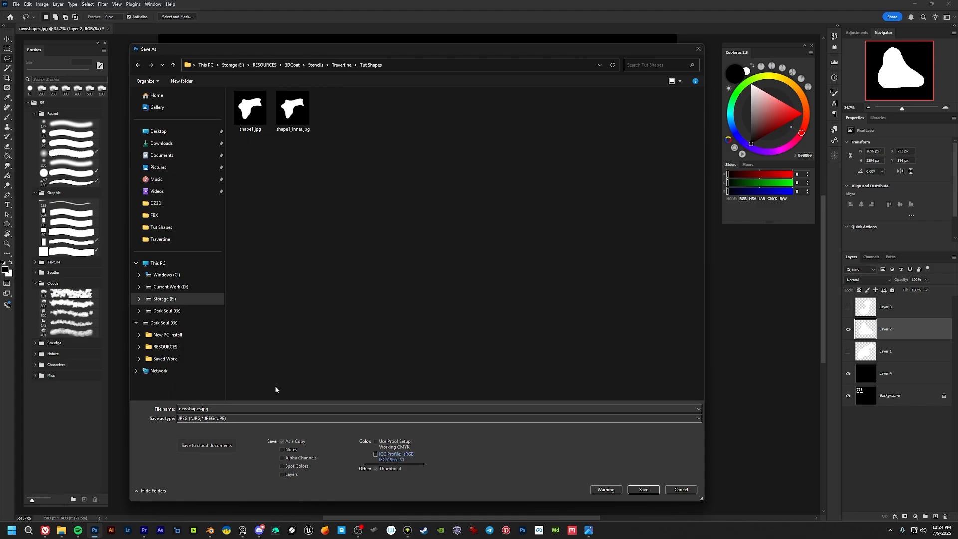
left_click(278, 408)
type("shape")
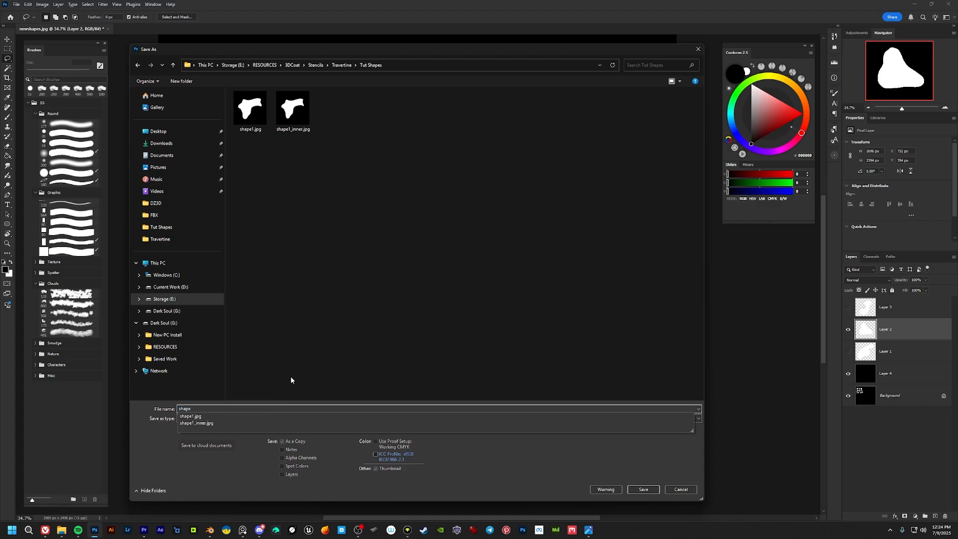
type("2")
key("Return")
key("Return")
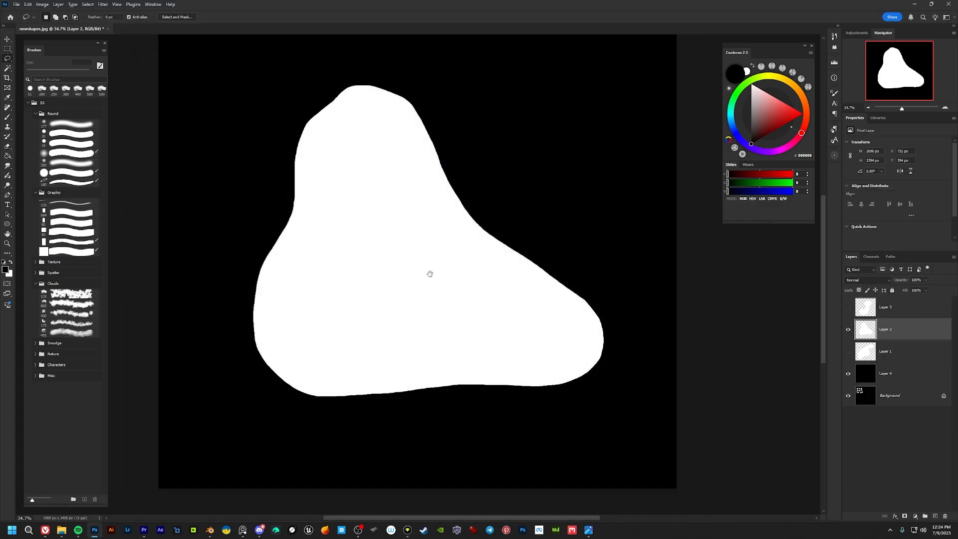
Examine the triangular blob's outline up close, especially the edge along its lower right lobe.
left_click_drag(429, 273, 433, 279)
left_click_drag(425, 320, 429, 312)
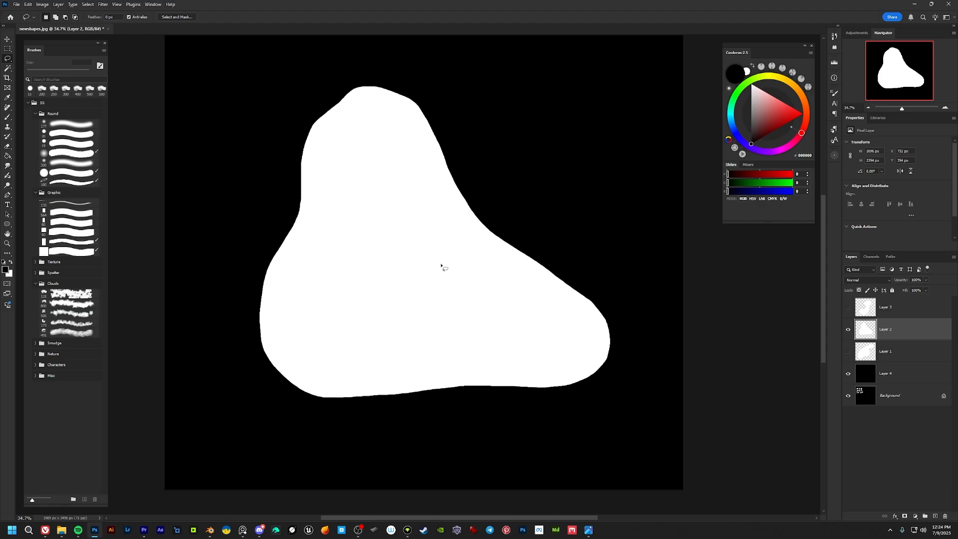
scroll(556, 356, "up", 3, "alt")
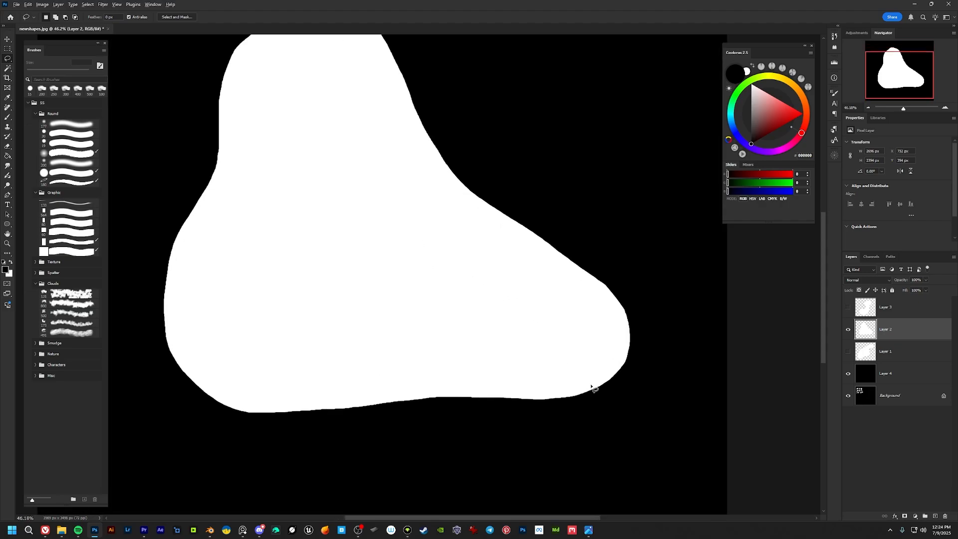
scroll(593, 387, "up", 2, "alt")
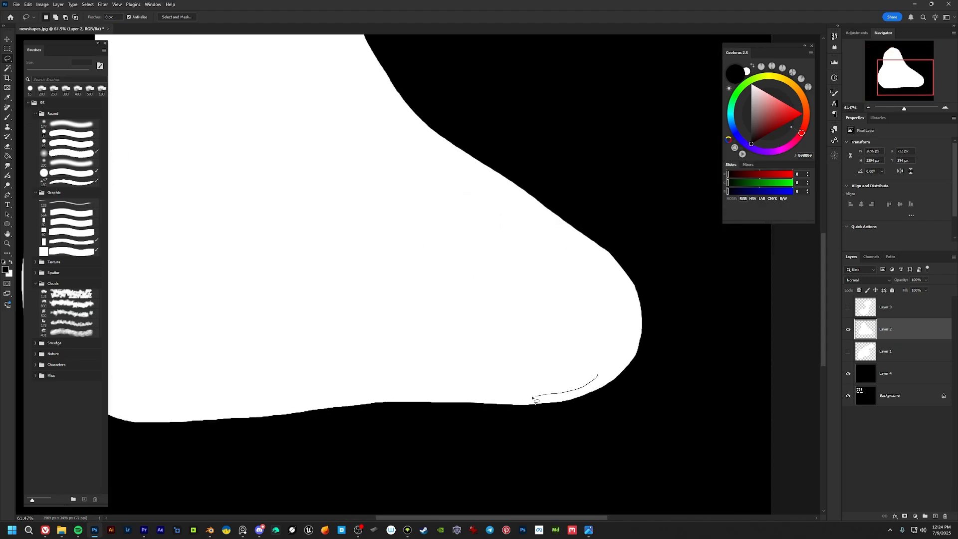
left_click_drag(464, 338, 562, 369)
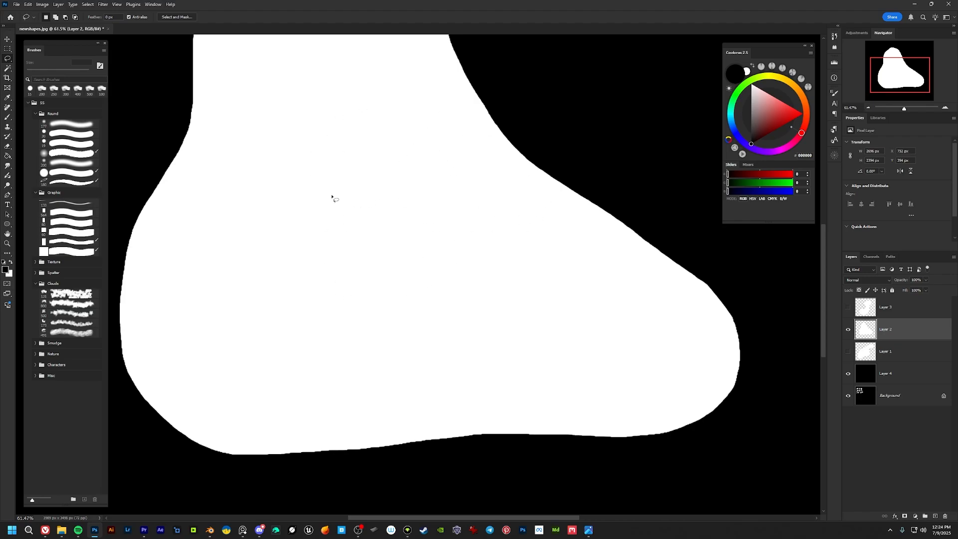
scroll(460, 293, "down", 1, "alt")
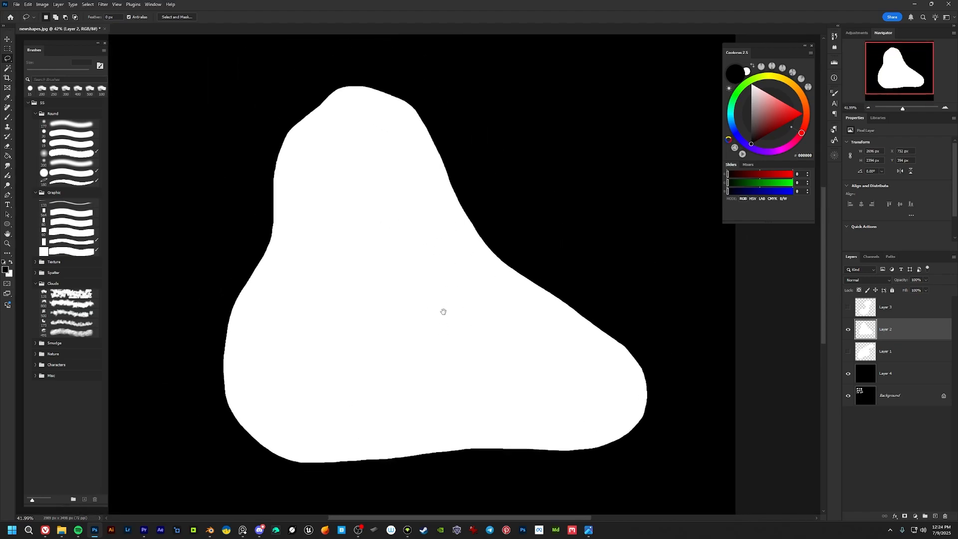
scroll(443, 312, "down", 1)
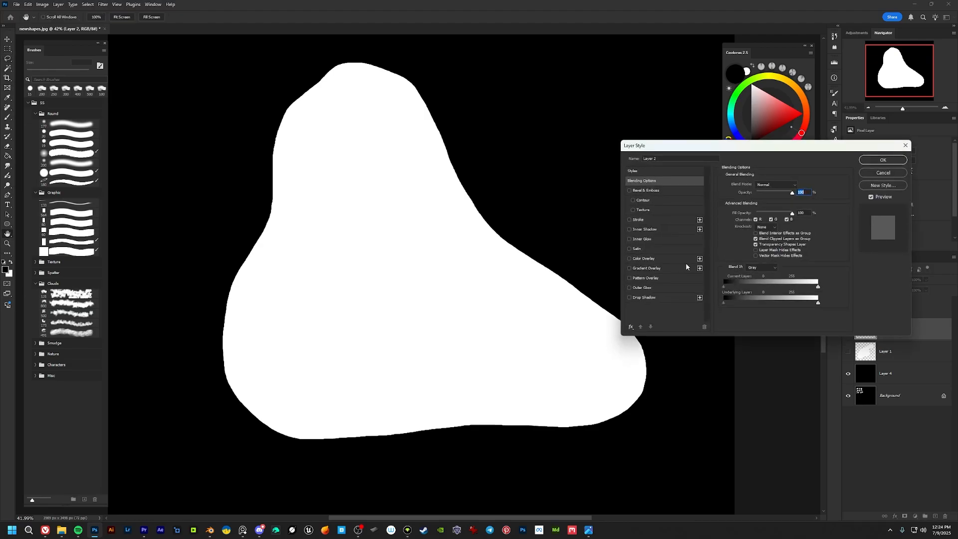
Duplicate the triangular blob's layer with the original hidden, and give the copy a wide light-red (ff5f5f) inside stroke.
key("Escape")
key("ctrl+j")
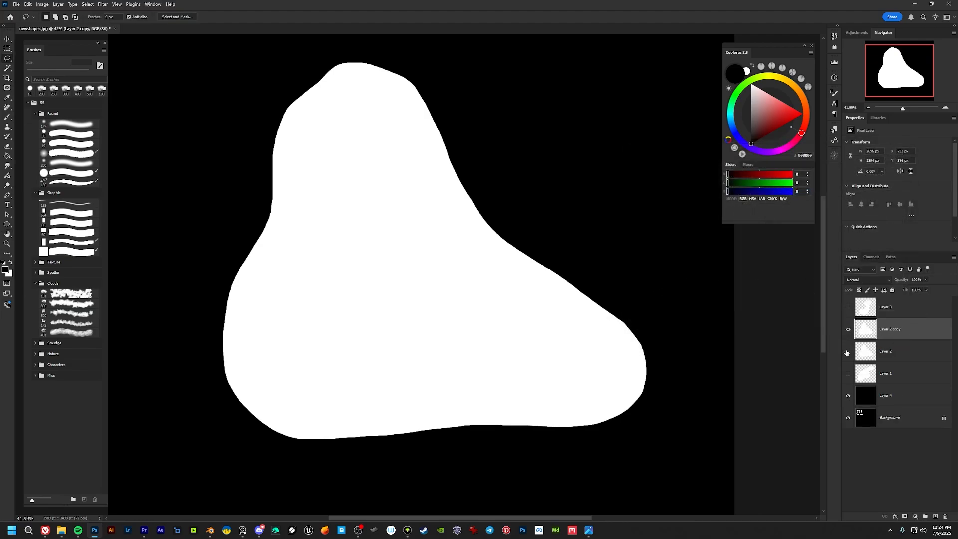
left_click(641, 220)
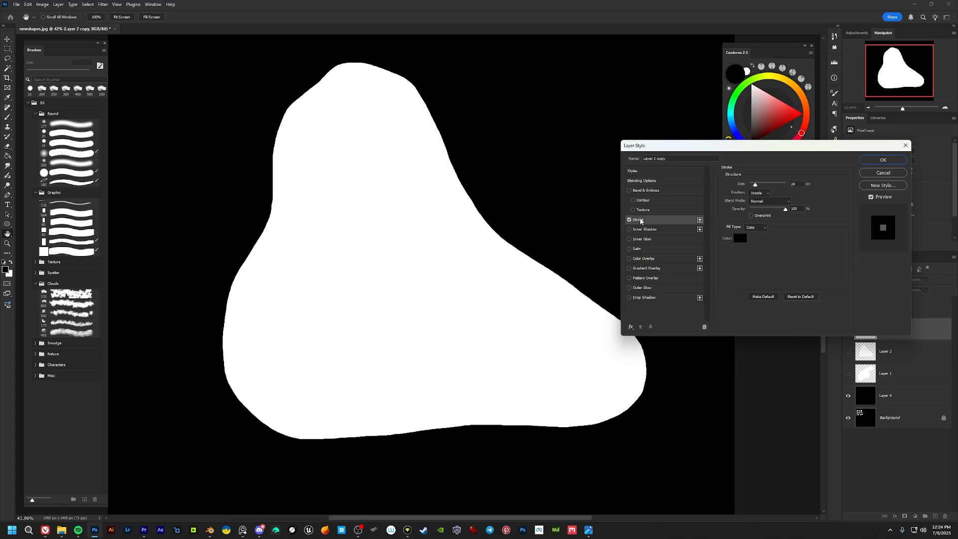
left_click_drag(699, 145, 682, 120)
left_click(718, 211)
left_click(719, 216)
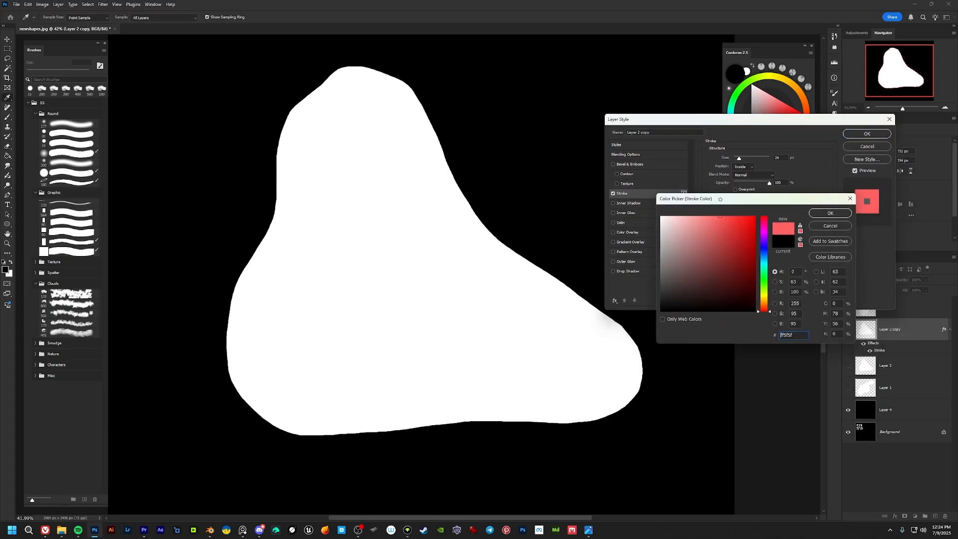
left_click(830, 213)
mouse_move(737, 160)
left_mouse_down()
mouse_move(758, 161)
mouse_move(745, 160)
left_mouse_up()
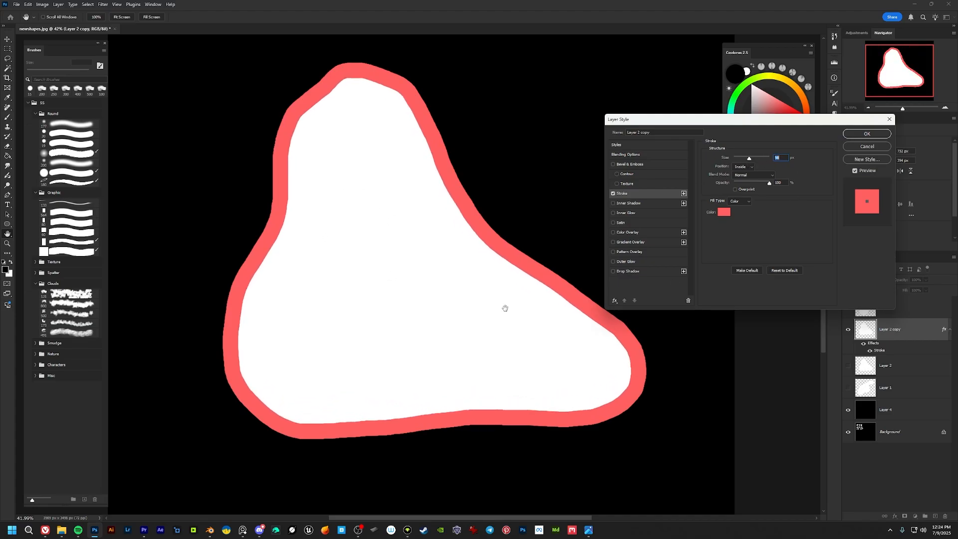
Switch to the reference image board and examine the rims of the white travertine pools in the terrace photo up close.
left_click(242, 528)
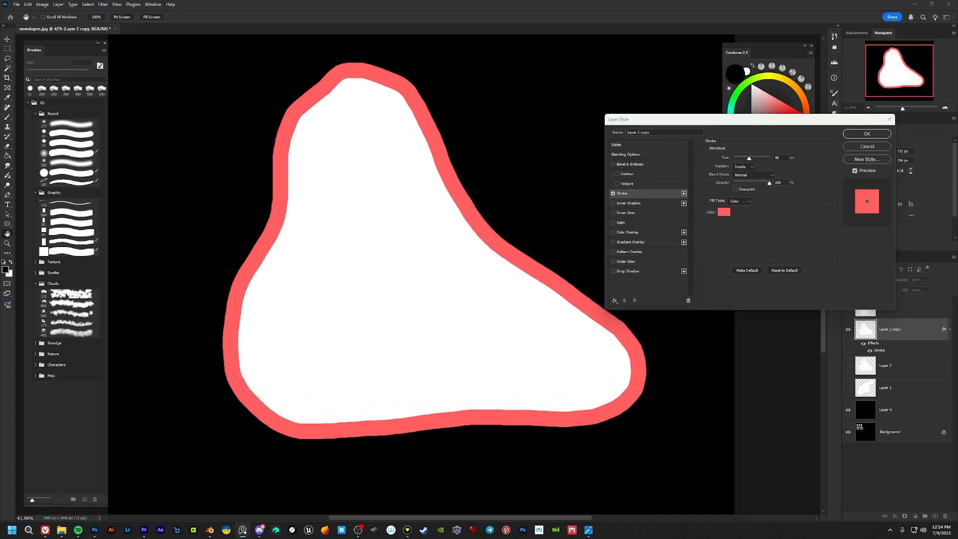
scroll(509, 263, "up", 1)
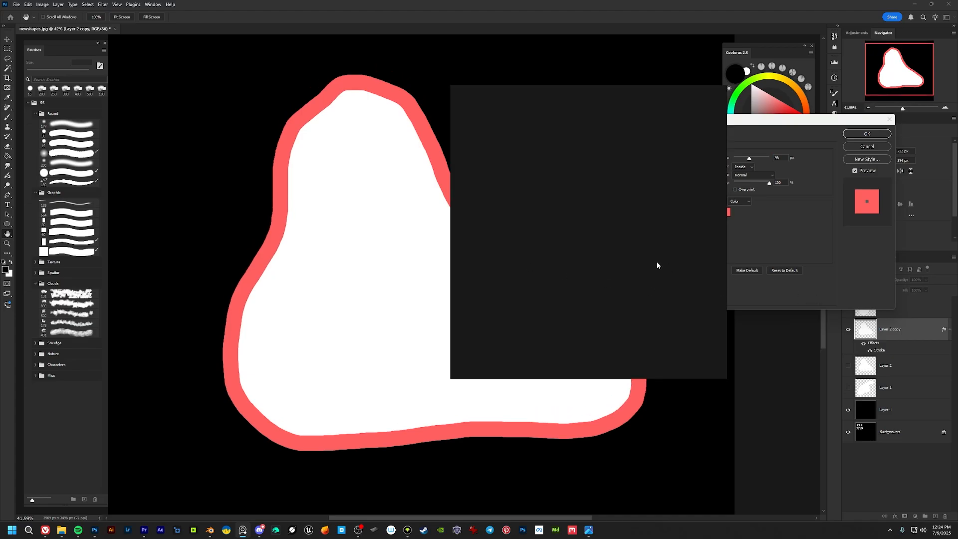
middle_click_drag(657, 264, 504, 237)
scroll(581, 235, "up", 4)
scroll(572, 261, "down", 3)
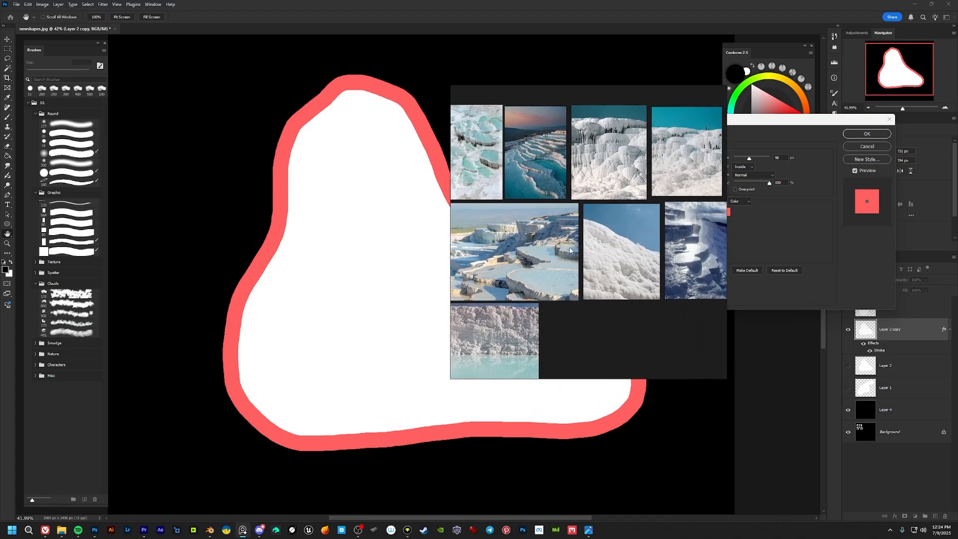
middle_click_drag(602, 262, 675, 250)
scroll(594, 270, "up", 4)
scroll(597, 274, "up", 3)
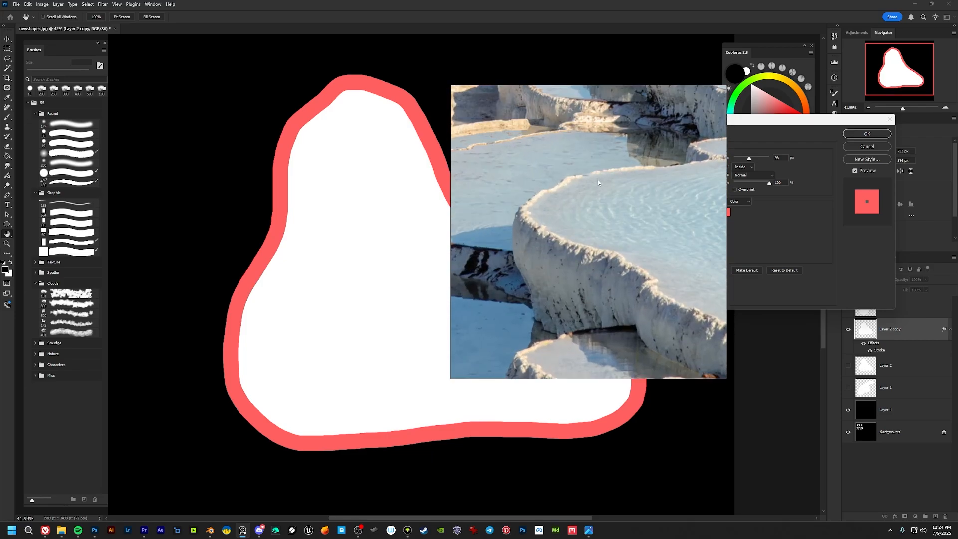
middle_click_drag(589, 271, 607, 276)
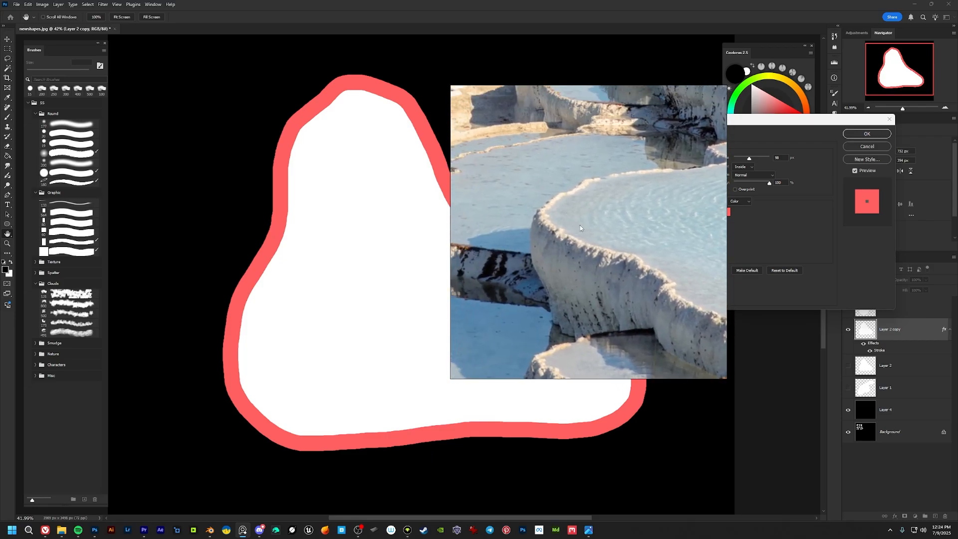
middle_click_drag(564, 332, 558, 271)
scroll(547, 236, "up", 5)
scroll(546, 236, "down", 1)
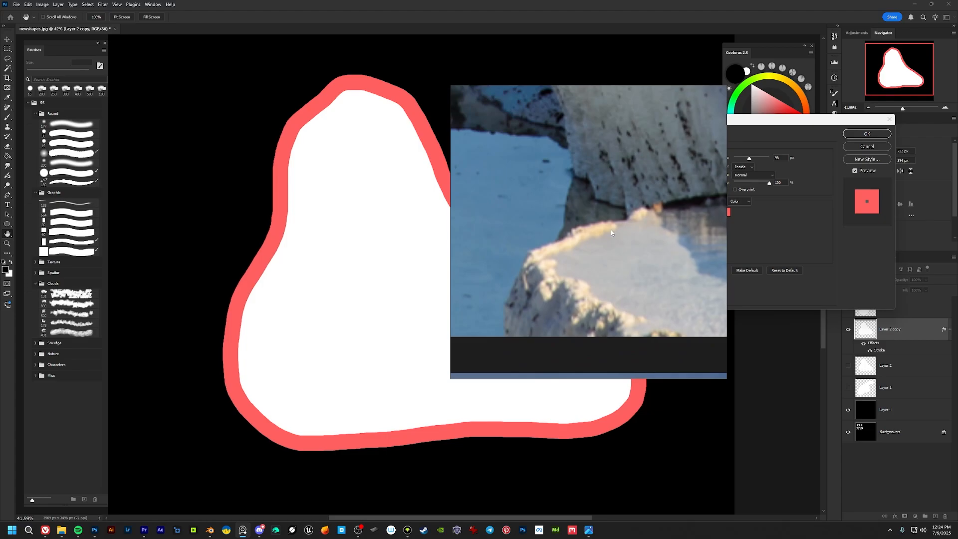
scroll(619, 237, "down", 4)
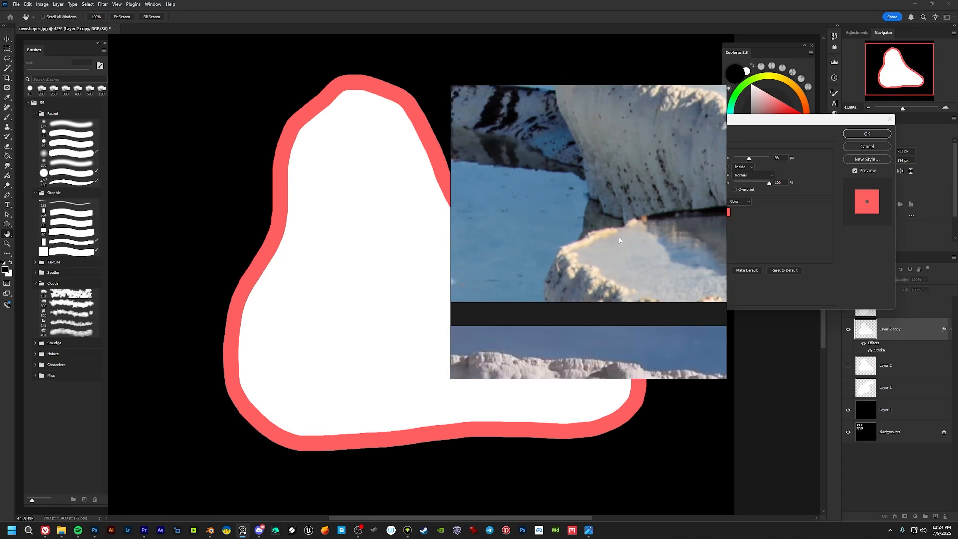
Examine the other reference photos, especially the thin travertine ridge between the teal pools in the aerial picture.
middle_click_drag(607, 221, 682, 443)
scroll(529, 255, "down", 1)
scroll(528, 257, "down", 3)
middle_click_drag(635, 294, 574, 272)
scroll(557, 249, "up", 2)
middle_click_drag(568, 174, 577, 302)
middle_click_drag(582, 99, 594, 220)
scroll(595, 223, "down", 4)
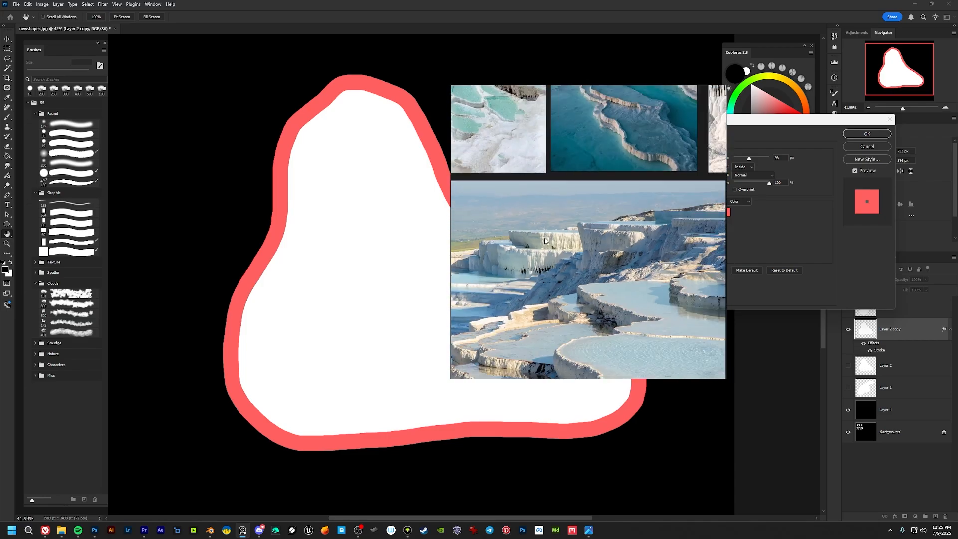
middle_click_drag(449, 229, 589, 225)
middle_click_drag(698, 149, 588, 226)
scroll(581, 269, "up", 4)
scroll(580, 272, "up", 3)
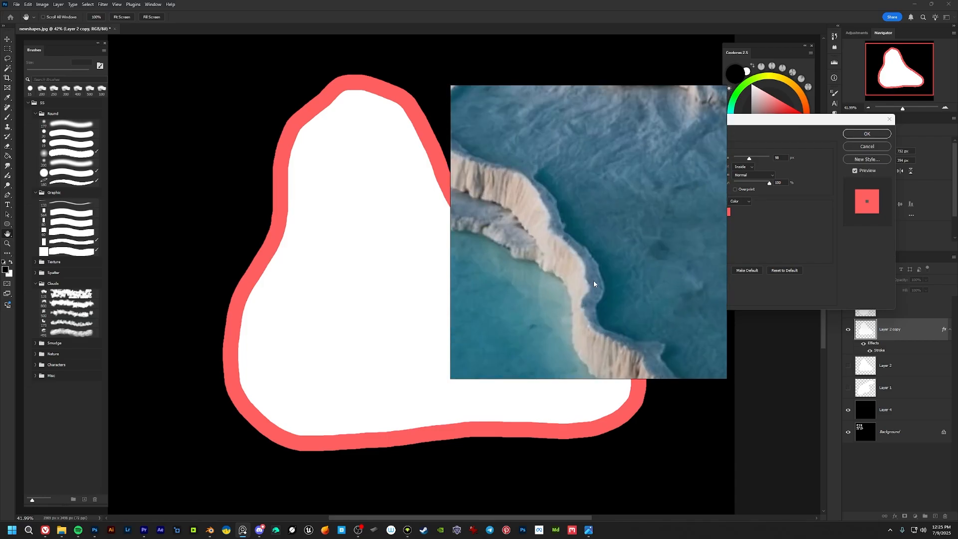
middle_click_drag(594, 280, 556, 234)
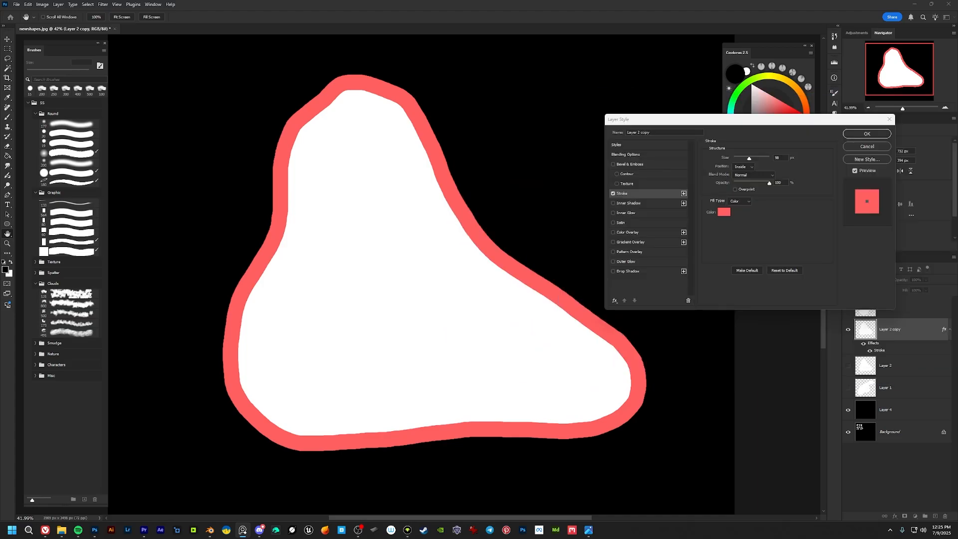
Narrow the copied blob layer's inside stroke, recolour it black, and apply the layer style.
left_click(736, 128)
left_click_drag(749, 159, 745, 160)
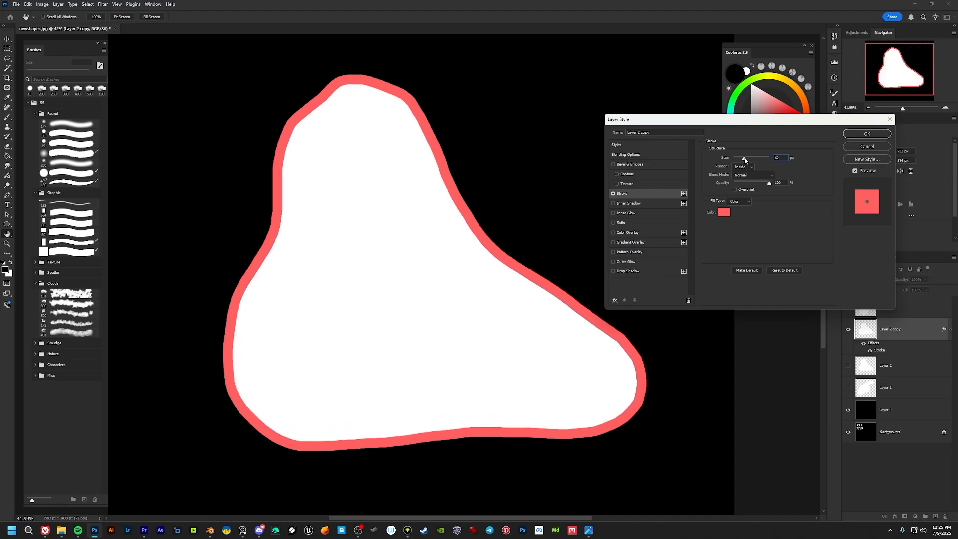
left_click(729, 212)
left_click(663, 327)
left_click(831, 215)
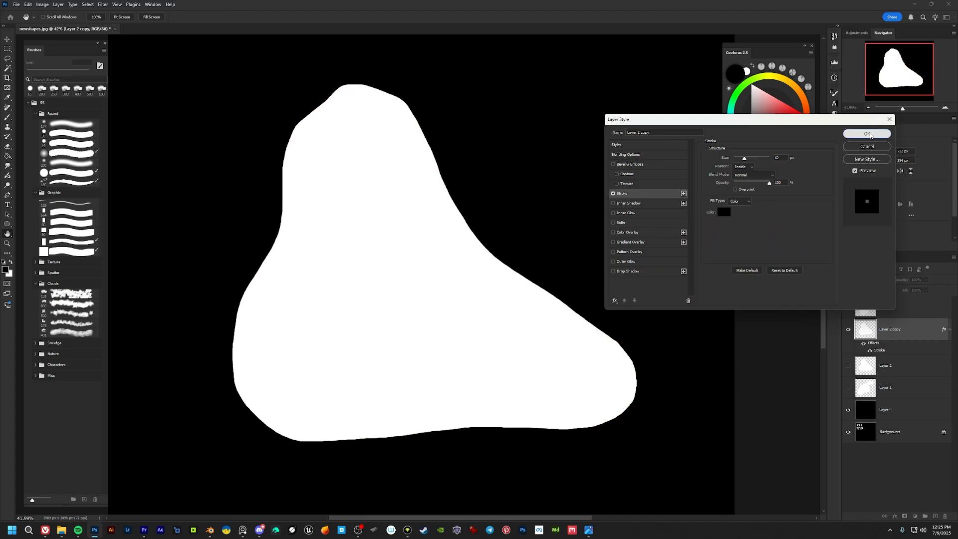
left_click(868, 133)
Save a JPEG copy of the shrunken triangular blob as shape2_pool.jpg in the Tut Shapes folder.
key("ctrl+shift+s")
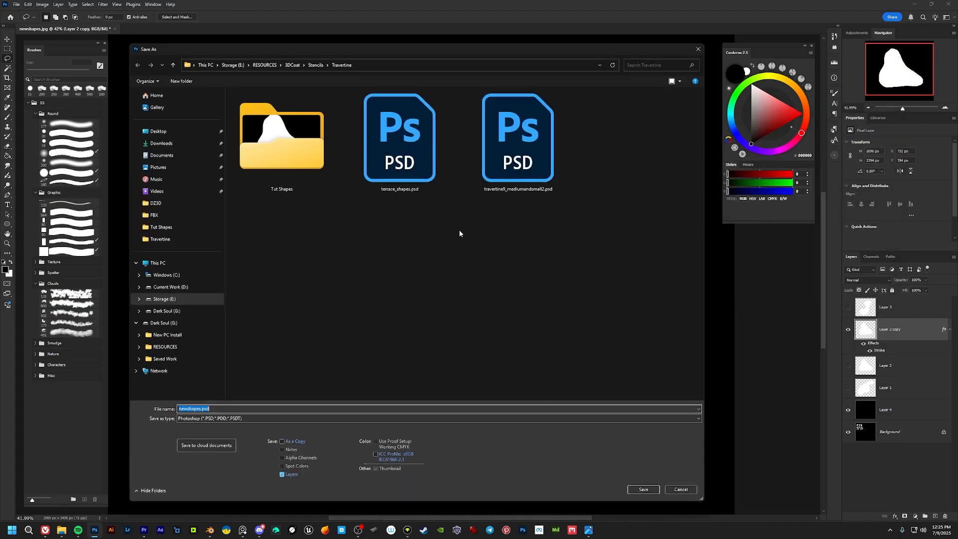
left_click(350, 418)
left_click(310, 332)
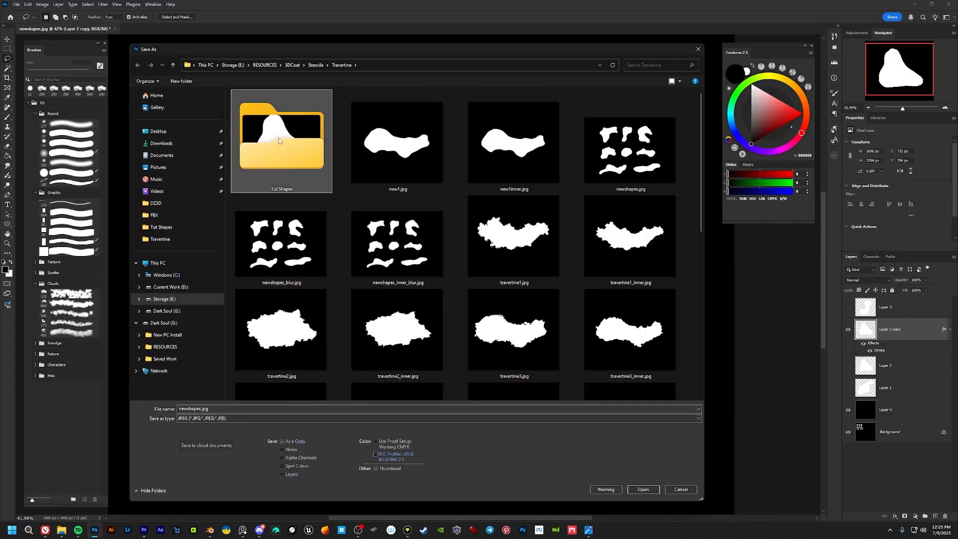
double_click(279, 138)
left_click(350, 129)
double_click(195, 409)
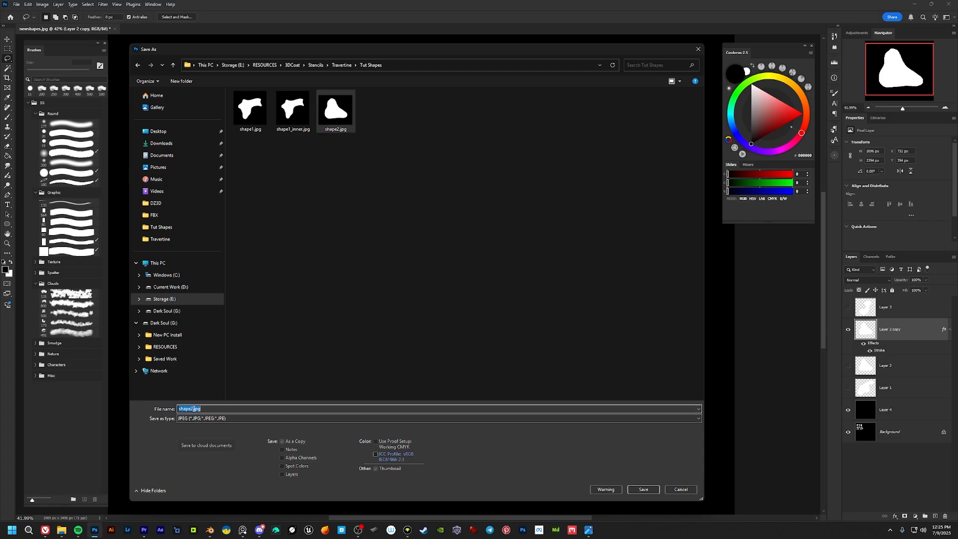
left_click(192, 409)
type("_pool")
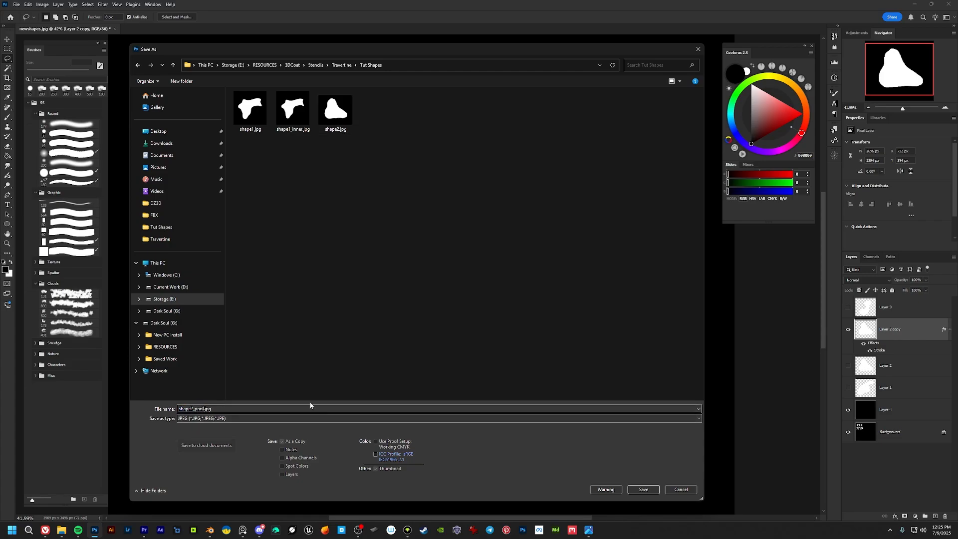
key("Return")
key("Return")
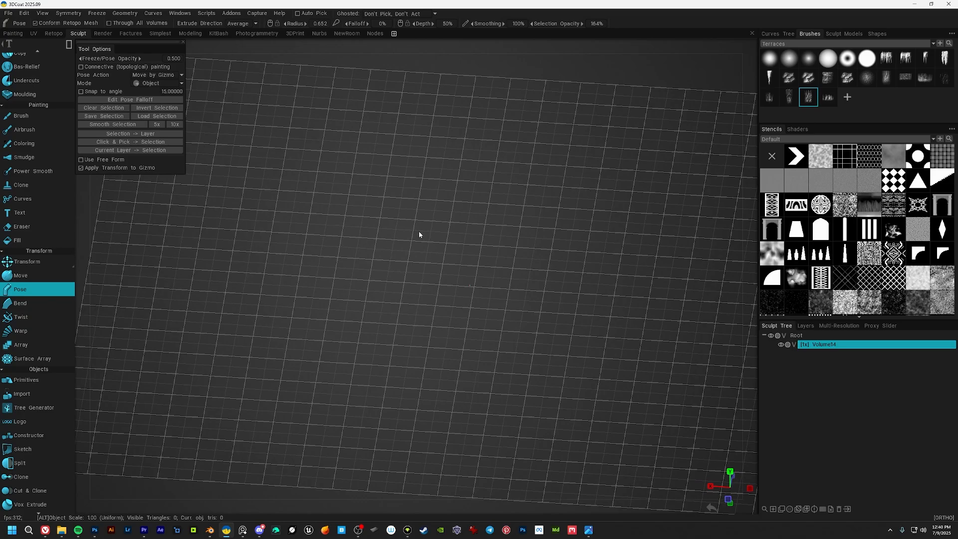
Switch to 3DCoat and add shape2.jpg and shape2_pool.jpg from Tut Shapes to the Travertine Shapes stencils, leaving no stencil active.
left_click(782, 139)
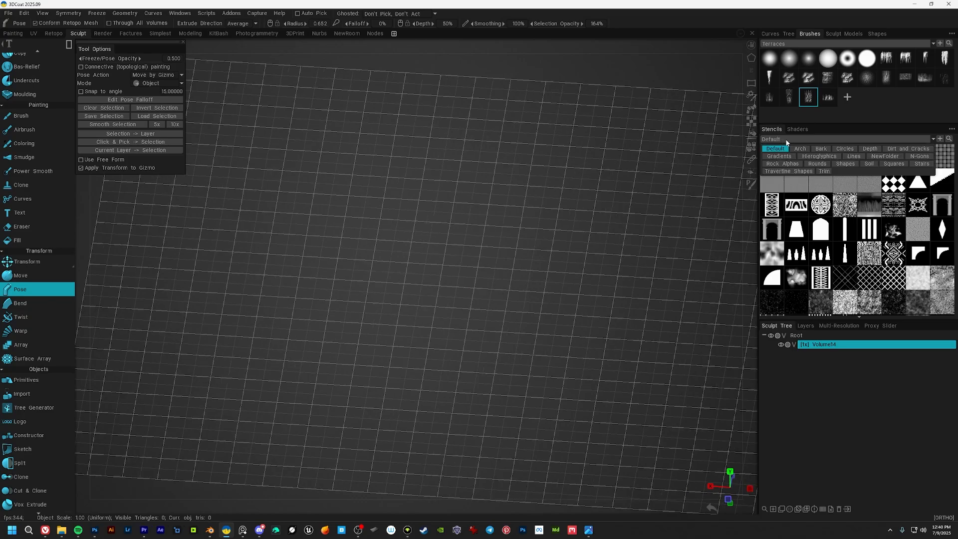
left_click(795, 170)
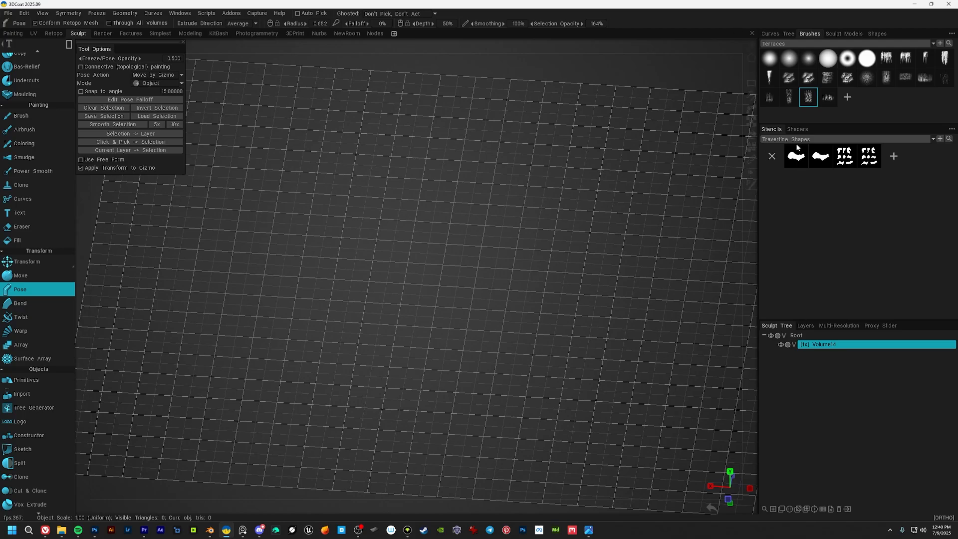
left_click(894, 157)
left_click_drag(441, 52, 410, 57)
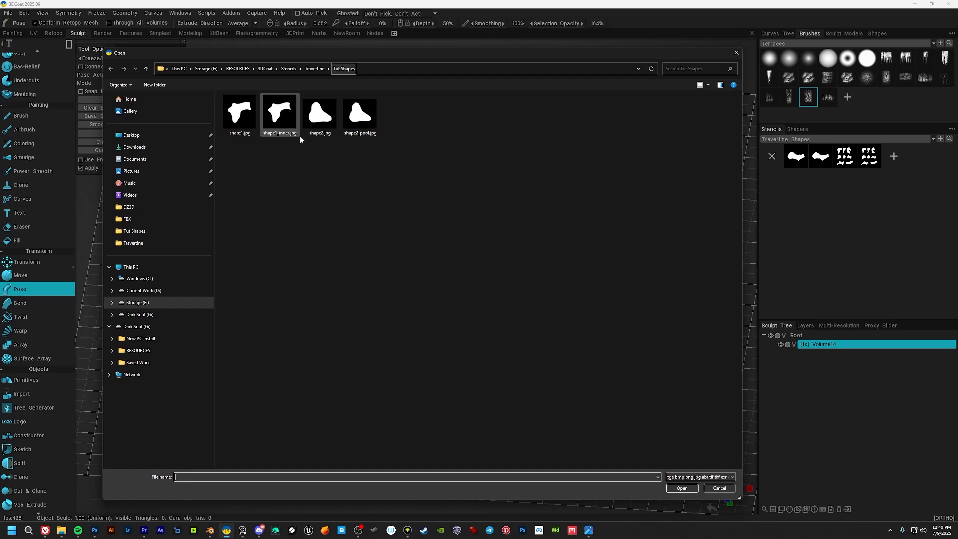
left_click(323, 114)
double_click(320, 117)
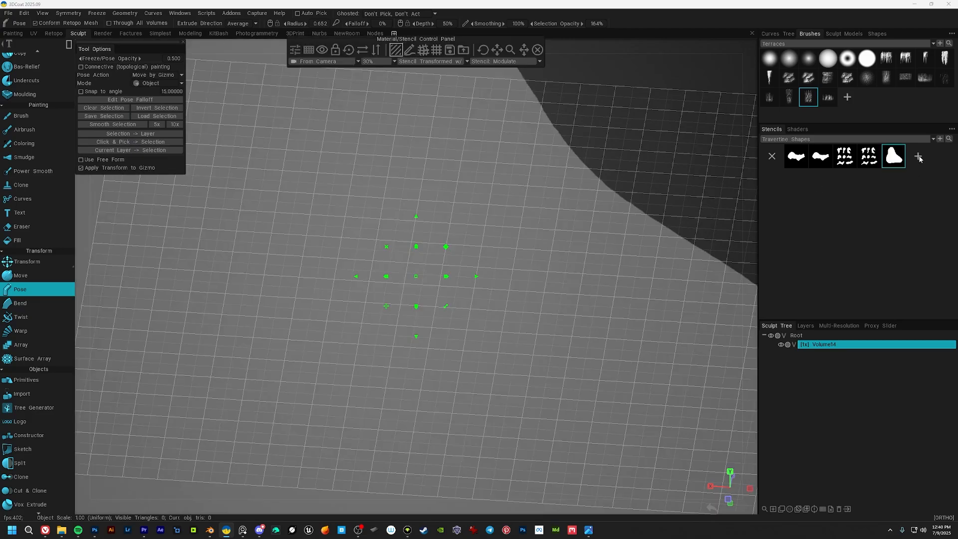
left_click(918, 157)
double_click(363, 119)
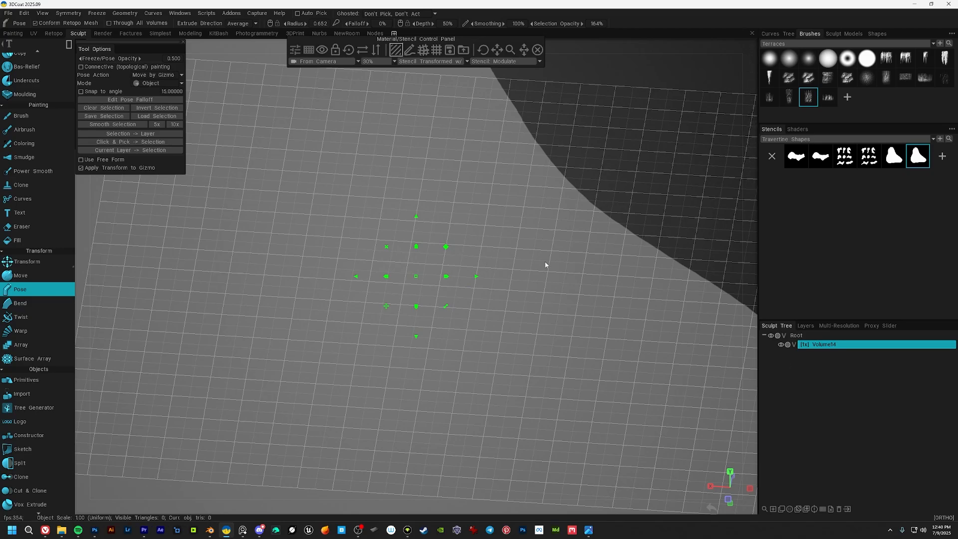
left_click(538, 49)
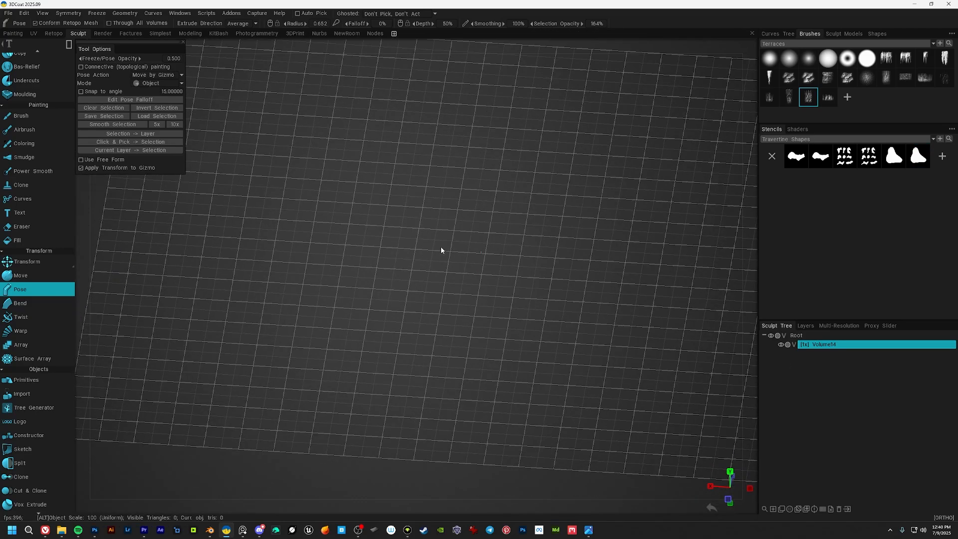
Start a box primitive and stretch it into a flat slab about 485 by 54 by 585 in size.
key("space")
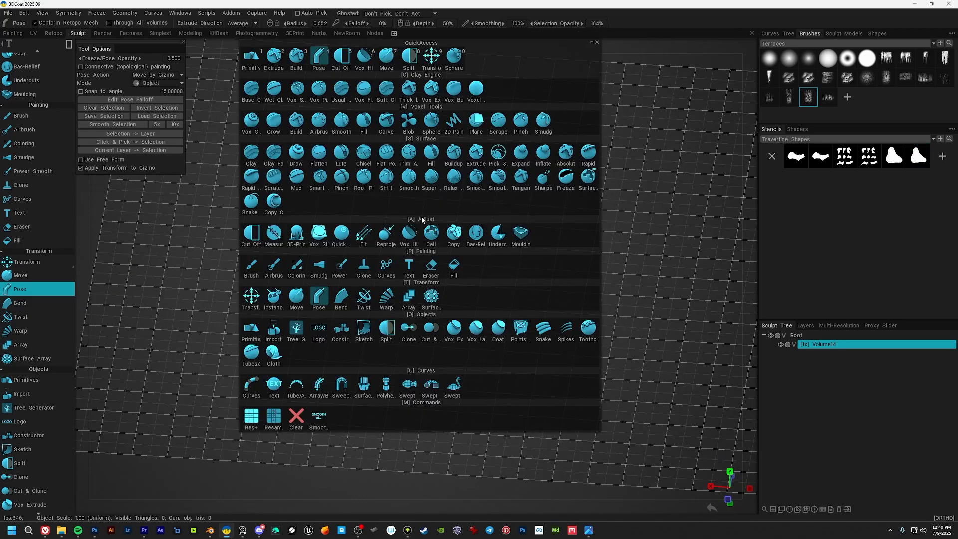
left_click(250, 325)
middle_click_drag(494, 308, 477, 286, "alt")
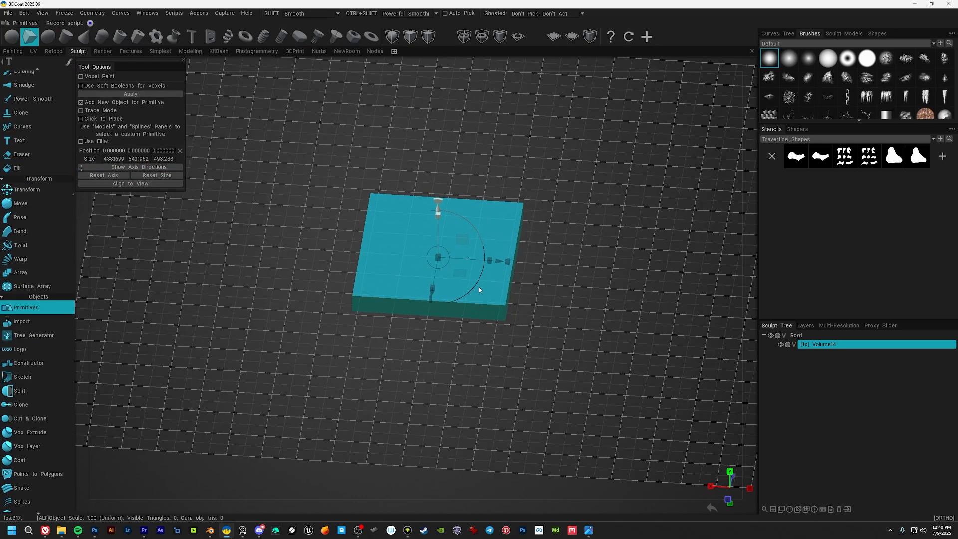
left_click_drag(478, 286, 481, 273, "alt")
right_click_drag(481, 274, 462, 331, "alt")
left_click_drag(463, 332, 482, 297, "alt")
left_click_drag(406, 301, 410, 298)
left_click_drag(344, 268, 339, 268)
left_click_drag(400, 298, 441, 298)
right_click_drag(440, 298, 385, 261, "alt")
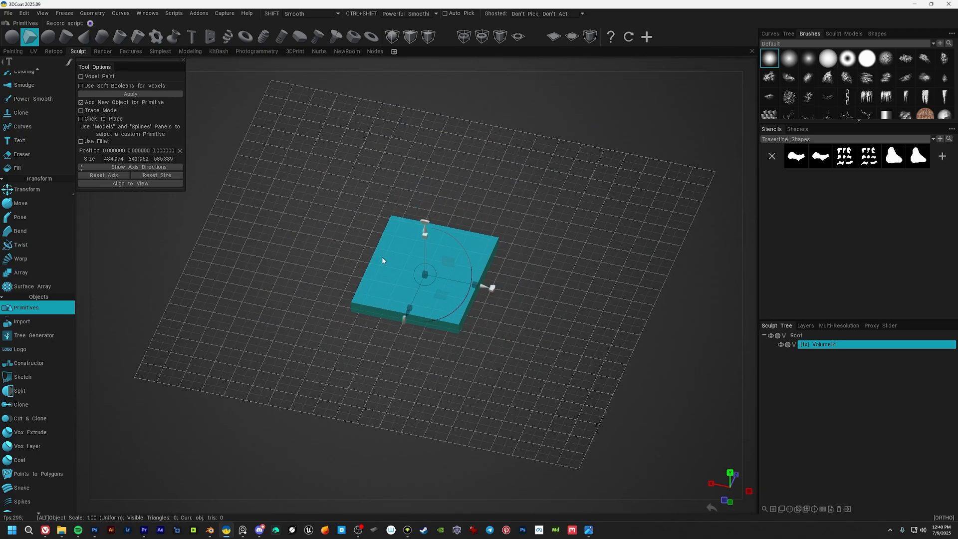
middle_click_drag(491, 287, 484, 279, "alt")
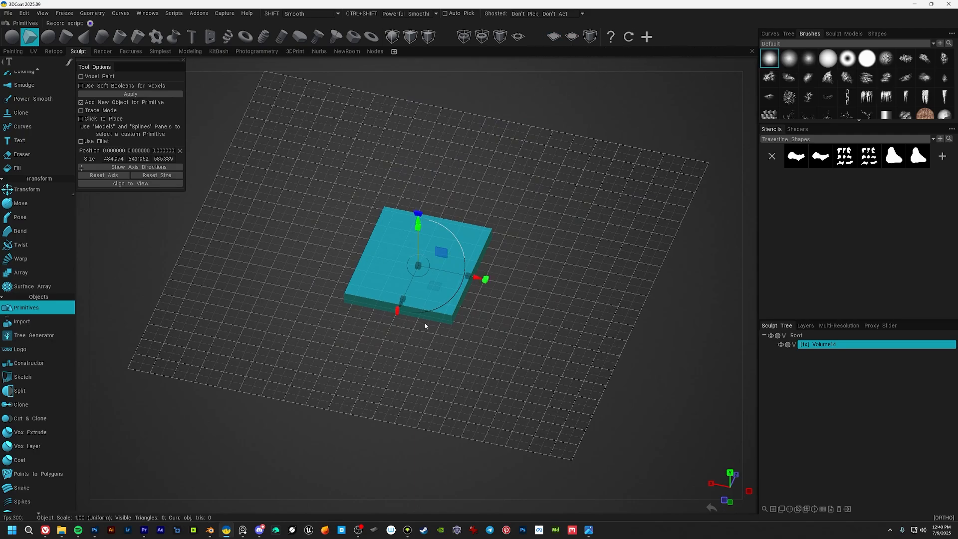
mouse_move(483, 277)
left_mouse_down("alt")
mouse_move(500, 277)
mouse_move(483, 280)
left_mouse_up("alt")
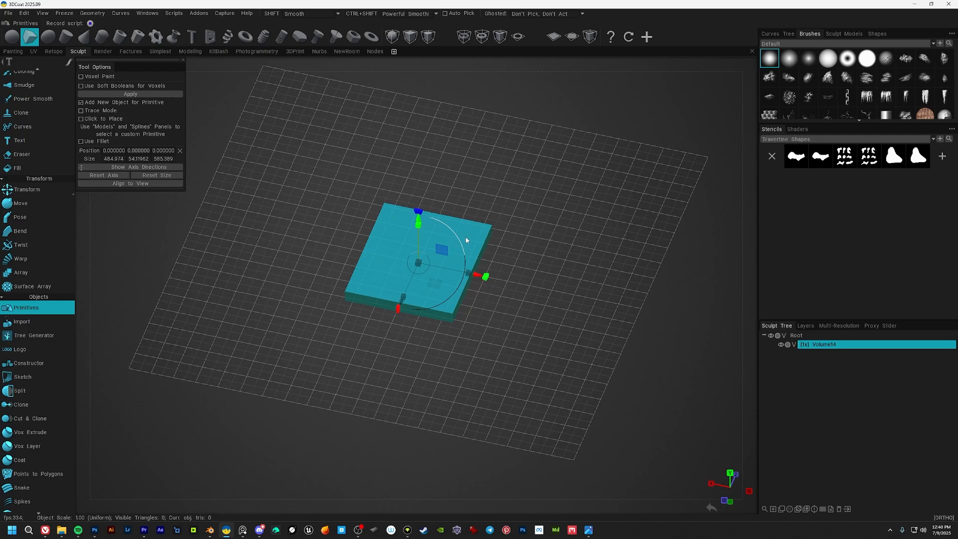
Scale the slab primitive uniformly to about 738 by 82 by 891.
left_click_drag(421, 261, 586, 256)
right_click_drag(586, 254, 490, 240, "alt")
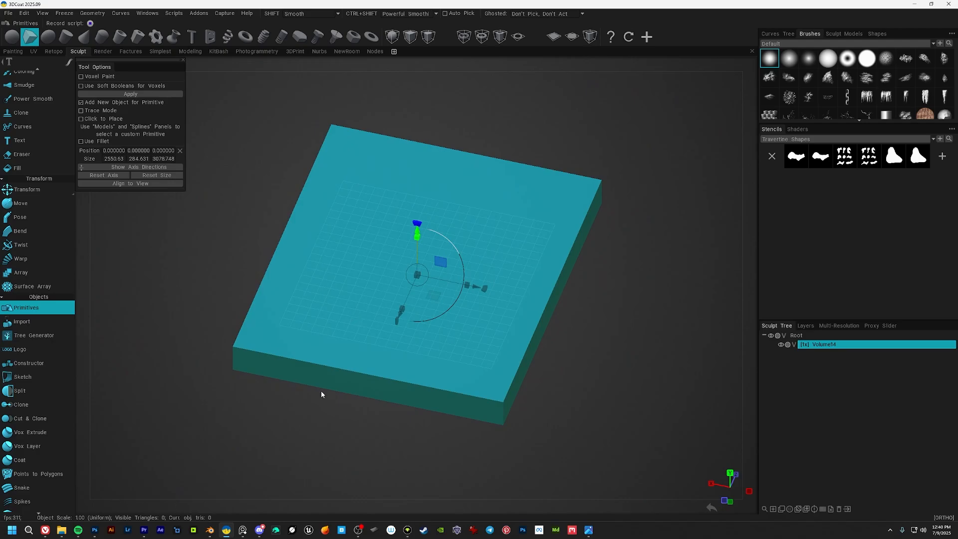
middle_click_drag(484, 240, 483, 250, "alt")
right_click_drag(484, 251, 513, 237, "alt")
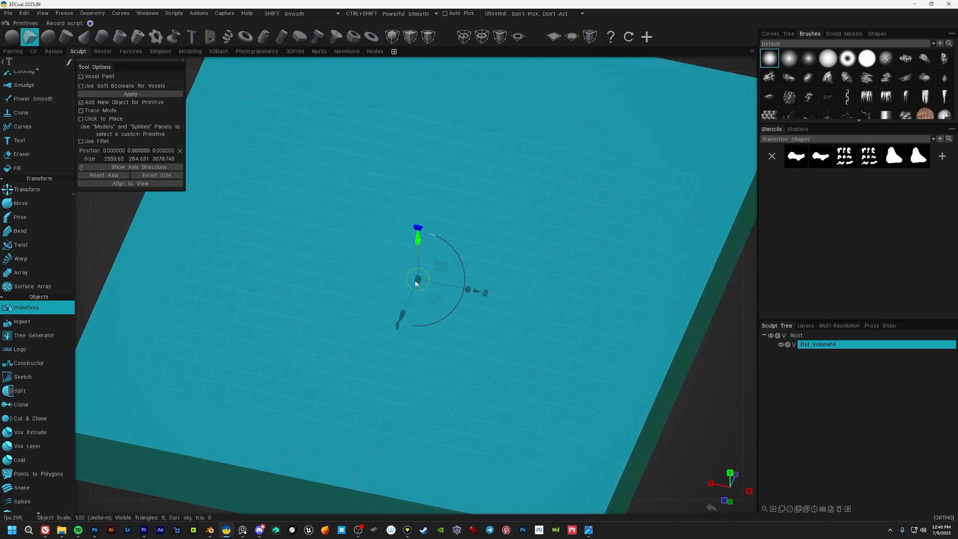
left_click_drag(415, 282, 369, 282)
middle_click_drag(495, 278, 496, 252, "alt")
right_click_drag(496, 253, 496, 280, "alt")
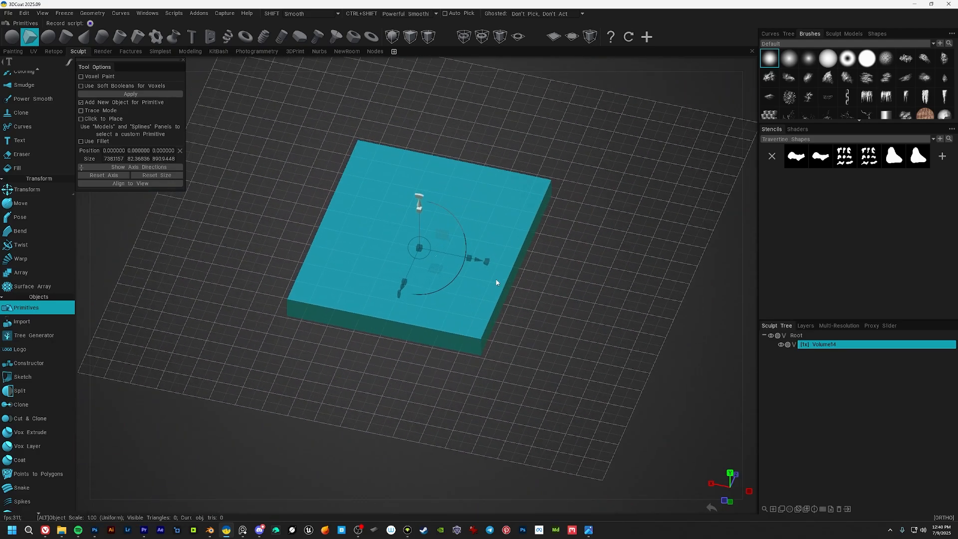
Scale the slab primitive uniformly down to about 610 by 68 by 737 and apply it to create the volume.
left_click_drag(419, 248, 416, 248)
middle_click_drag(479, 253, 489, 272, "alt")
right_click_drag(489, 272, 505, 322, "alt")
left_click_drag(505, 322, 522, 303, "alt")
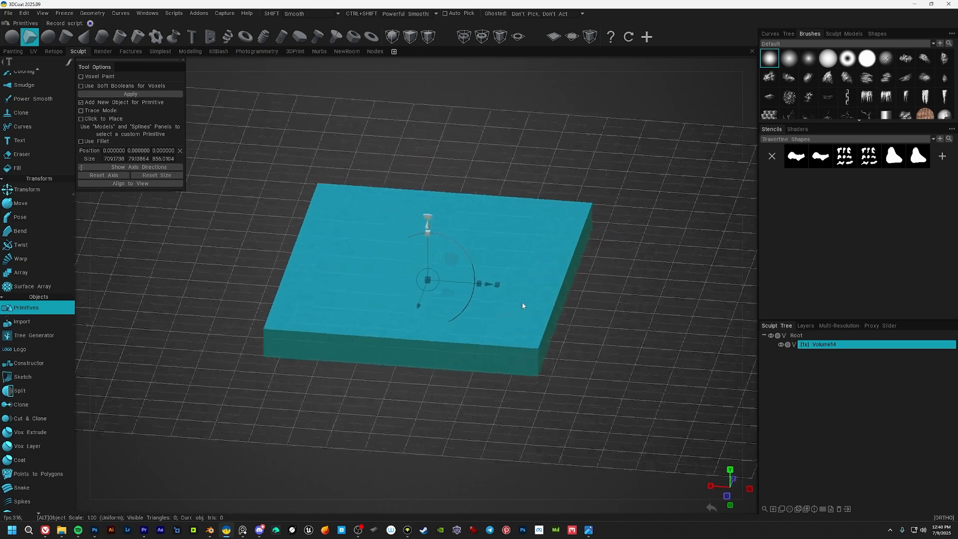
right_click_drag(522, 303, 523, 305, "alt")
left_click_drag(427, 280, 420, 279)
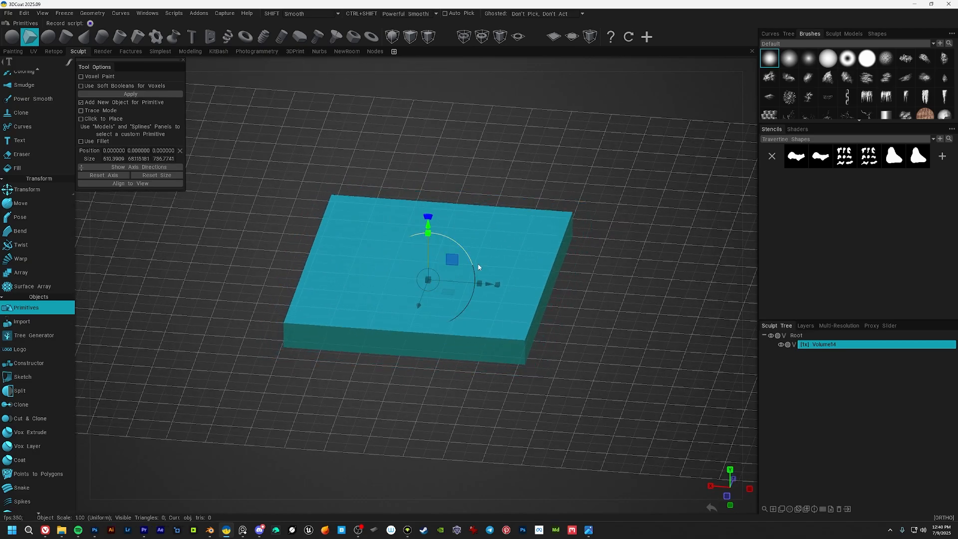
key("Return")
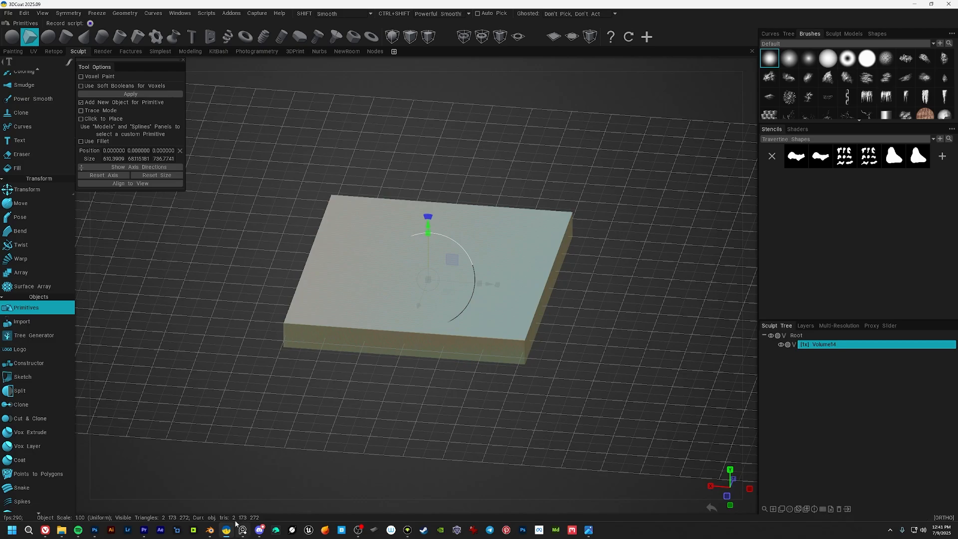
Activate the Pose tool and load the shape2 stencil for the slab.
middle_click_drag(435, 263, 441, 259, "alt")
left_click_drag(470, 216, 510, 215, "alt")
right_click_drag(510, 214, 522, 291, "alt")
middle_click_drag(523, 291, 501, 234, "alt")
key("space")
key("space")
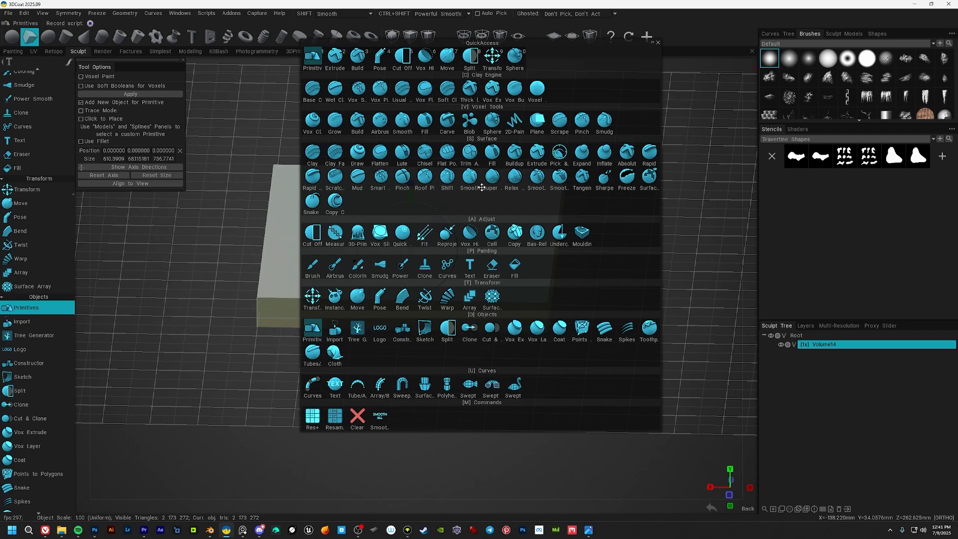
key("space")
left_click(209, 59)
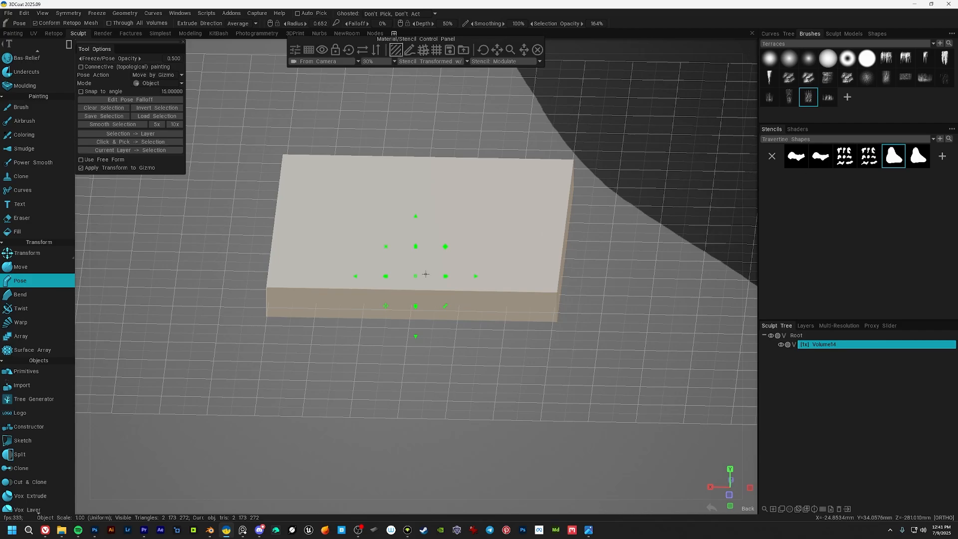
Shrink and place the shape2 stencil so its whole silhouette sits on the slab's top face in a top view.
left_click_drag(426, 274, 504, 285, "alt+shift")
middle_click_drag(447, 276, 449, 329, "alt")
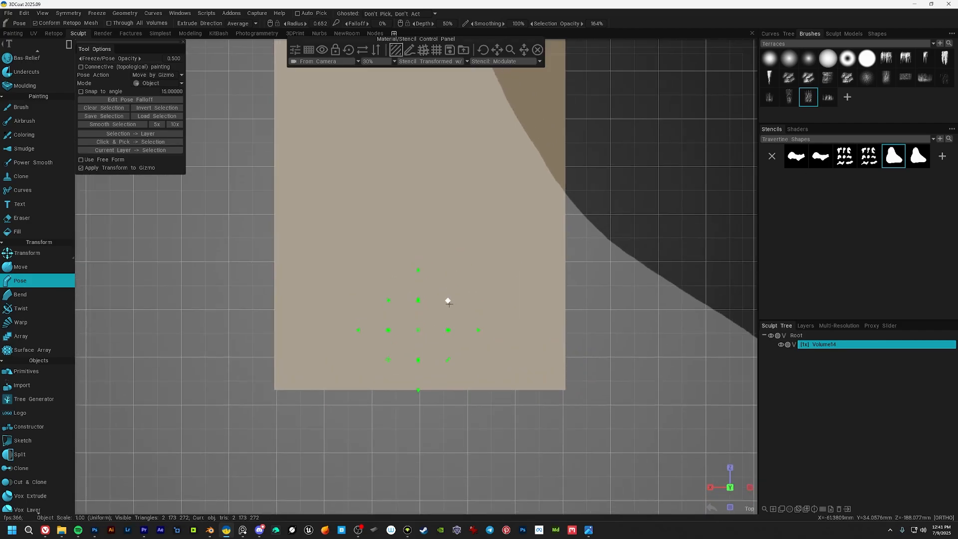
left_click_drag(449, 303, 425, 223)
mouse_move(455, 194)
left_mouse_down()
mouse_move(419, 226)
mouse_move(447, 200)
left_mouse_up()
middle_click_drag(447, 200, 449, 234, "alt")
right_click_drag(449, 235, 457, 288, "alt")
middle_click_drag(464, 251, 468, 267, "alt")
right_click_drag(469, 268, 469, 286, "alt")
middle_click_drag(468, 286, 462, 297, "alt")
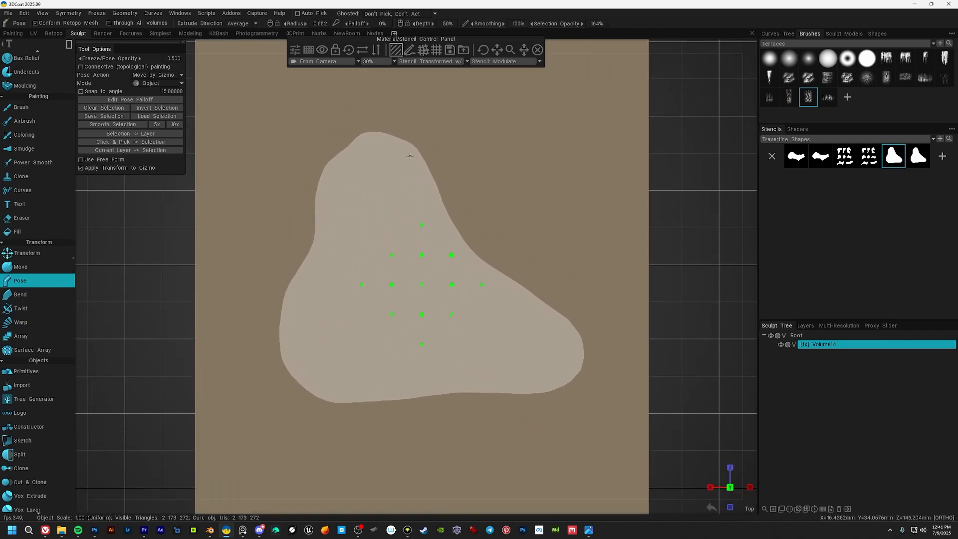
Set the Pose selection to Rectangle Lasso with Ignore Back Faces enabled.
key("e")
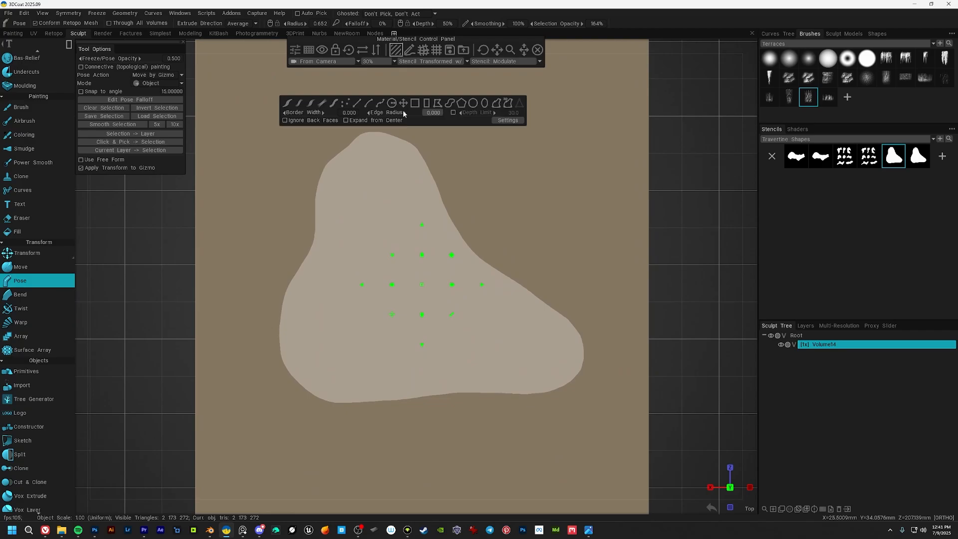
key("space")
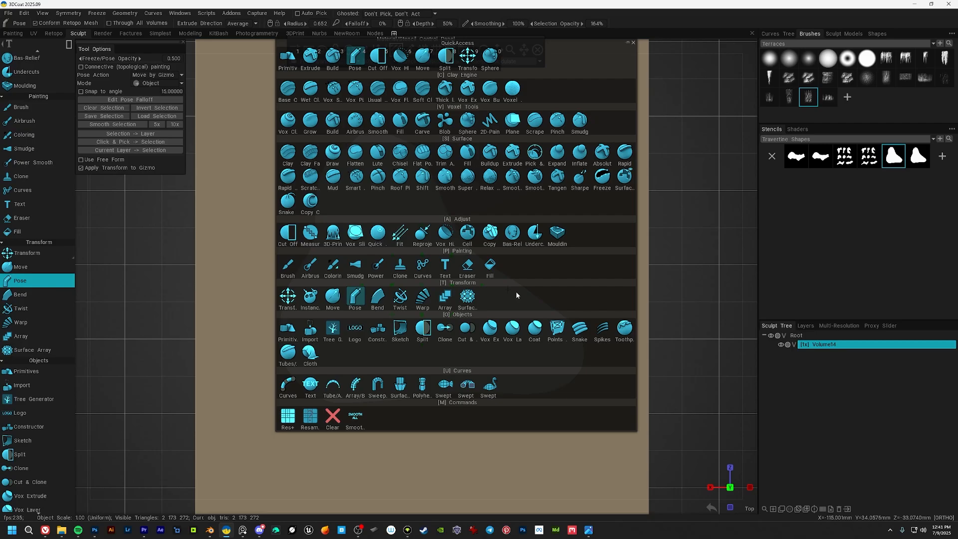
key("space")
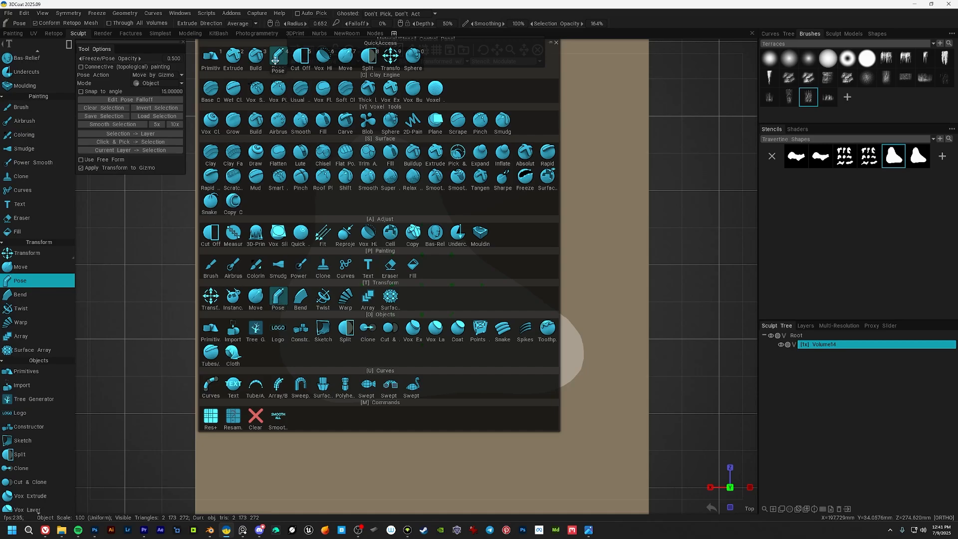
left_click(287, 299)
key("e")
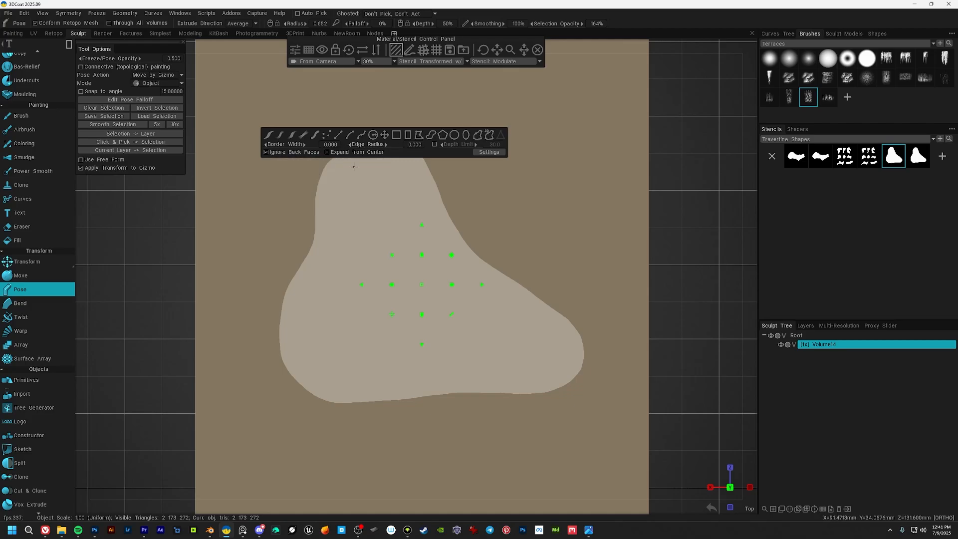
key("e")
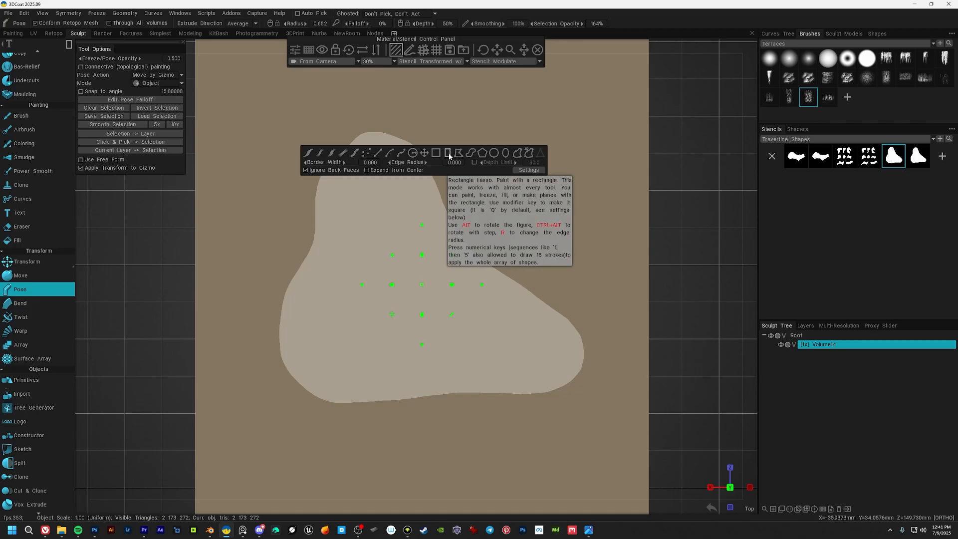
left_click(449, 156)
Select the shape2 silhouette on the slab's top by framing the whole stencil with the rectangle lasso.
middle_click_drag(422, 152, 423, 132, "alt")
middle_click_drag(434, 207, 435, 213)
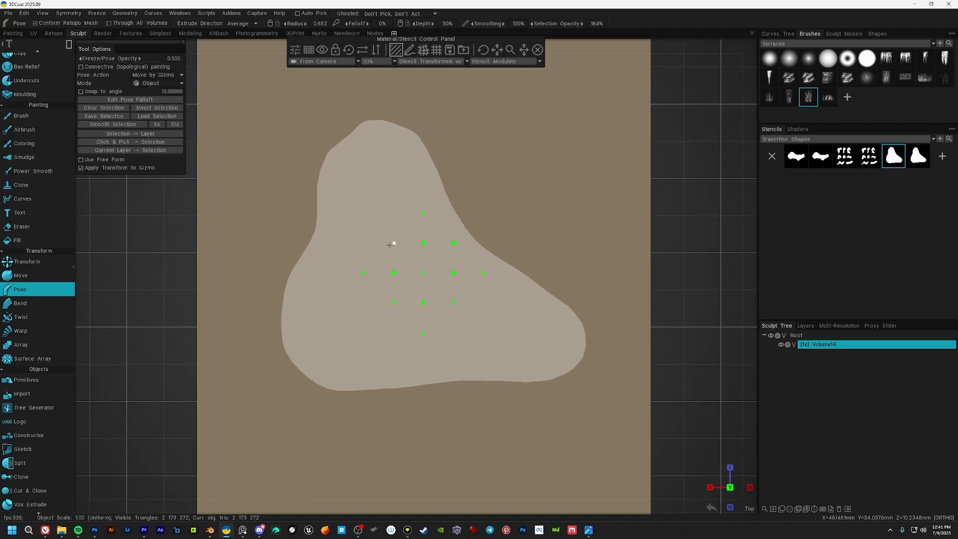
left_click_drag(243, 83, 624, 414)
Smooth the Pose selection twice to soften the jagged border of the silhouette.
middle_click_drag(552, 352, 532, 263, "alt")
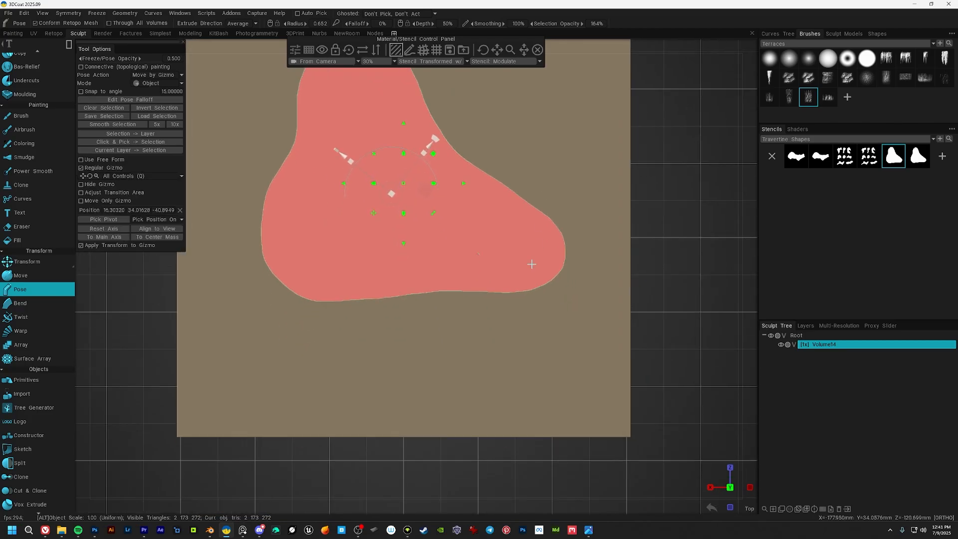
left_click_drag(532, 263, 515, 291, "alt")
right_click_drag(515, 291, 592, 376, "alt")
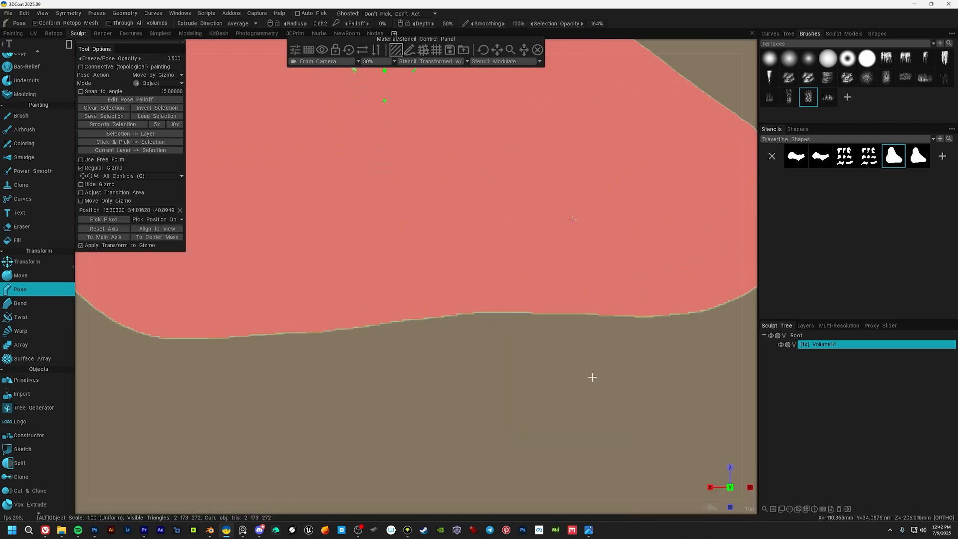
left_click_drag(560, 246, 533, 203, "alt")
middle_click_drag(533, 203, 522, 224, "alt")
middle_click_drag(464, 333, 462, 279, "alt")
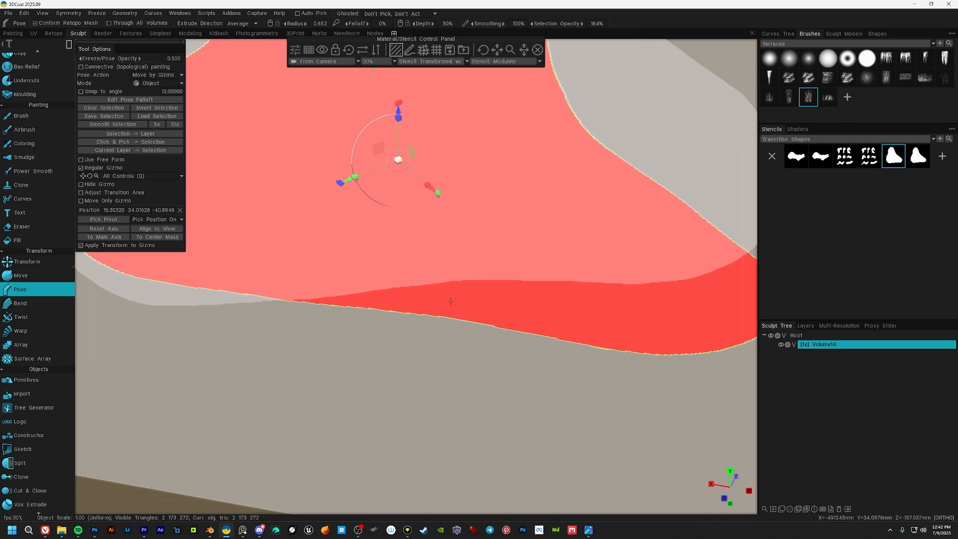
right_click_drag(445, 331, 490, 299, "alt")
middle_click_drag(383, 298, 449, 278, "alt")
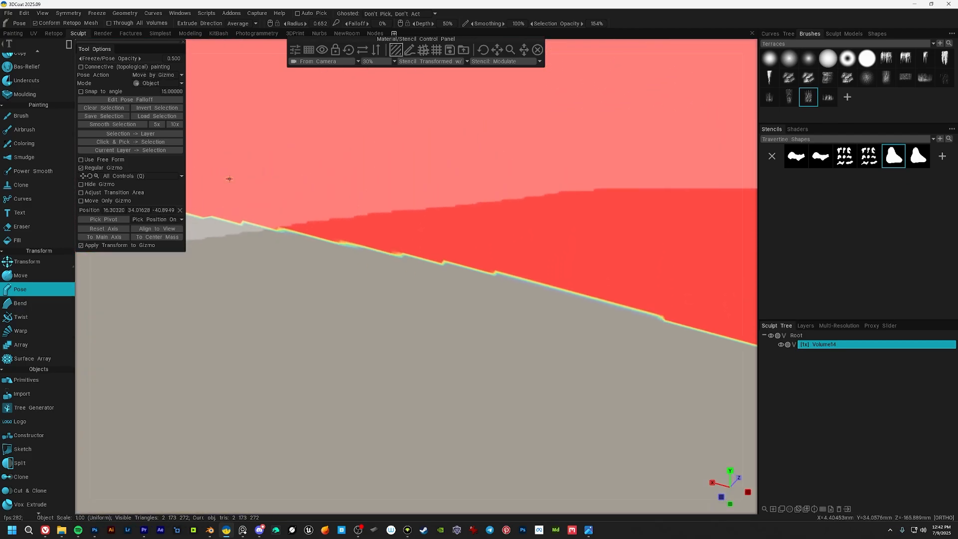
left_click(115, 126)
middle_click_drag(489, 289, 487, 323, "alt")
left_click_drag(487, 323, 509, 342, "alt+shift")
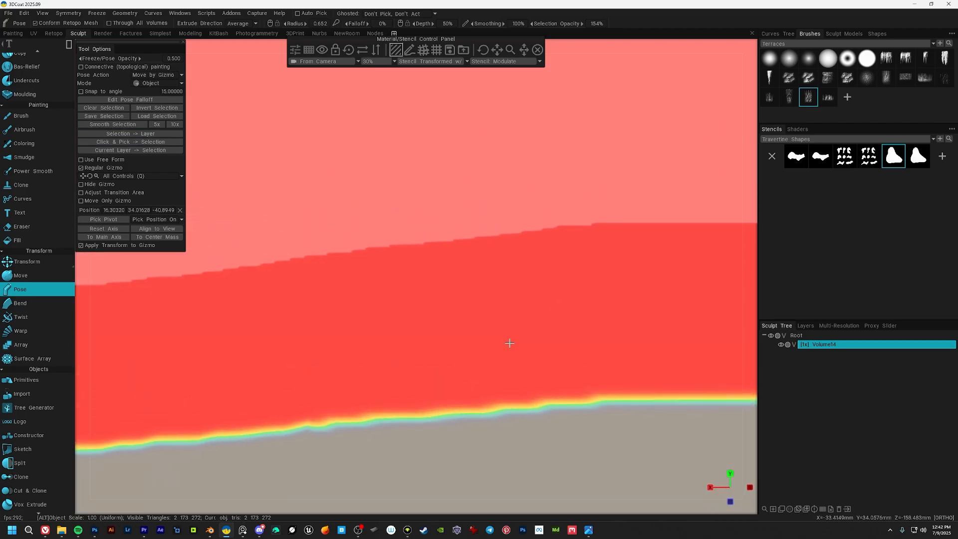
left_click(122, 126)
right_click_drag(529, 374, 453, 285, "alt")
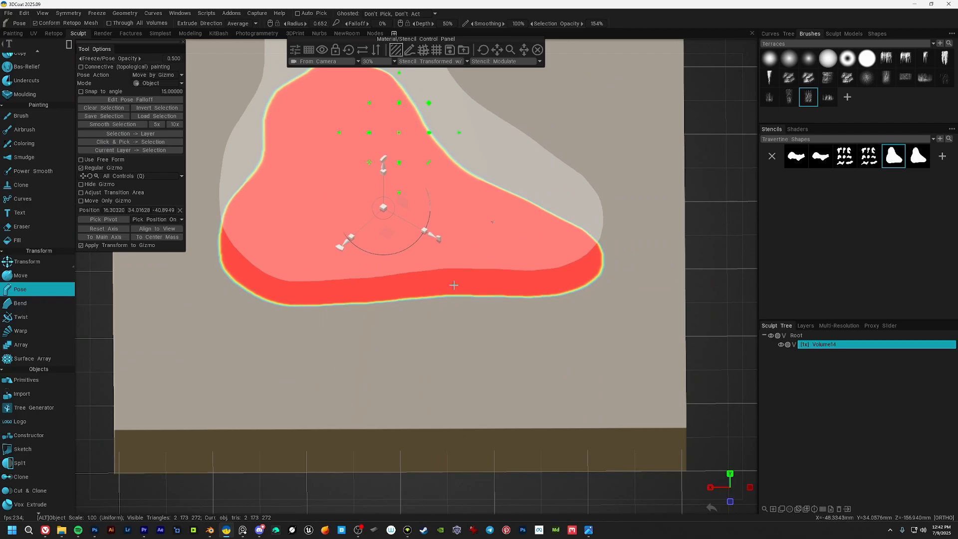
middle_click_drag(453, 285, 459, 319, "alt")
Turn off the stencil and reset the Pose gizmo's axes with the slab seen straight from the side.
left_click(537, 50)
middle_click_drag(457, 248, 473, 301, "alt")
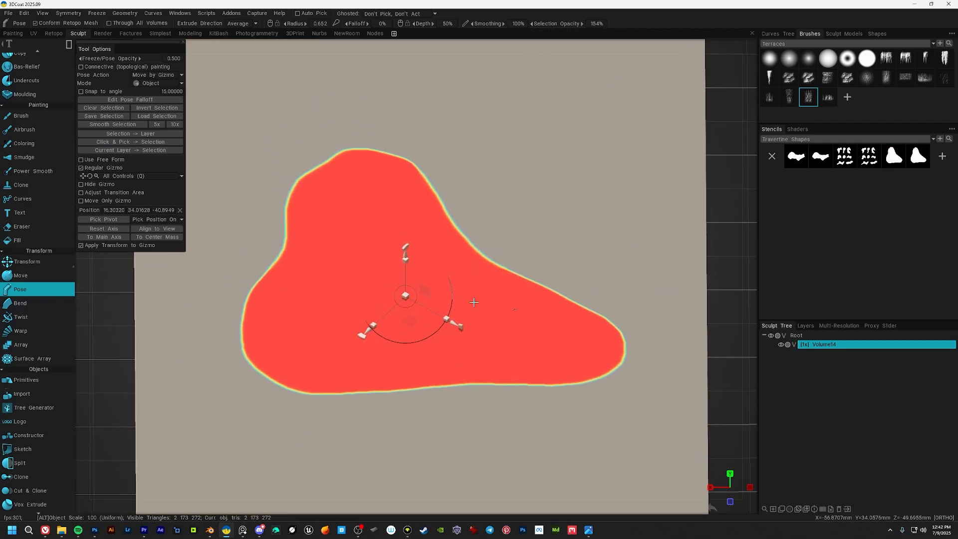
left_click_drag(472, 301, 483, 275, "alt+shift")
right_click_drag(483, 272, 504, 362, "alt")
middle_click_drag(504, 361, 510, 276, "alt")
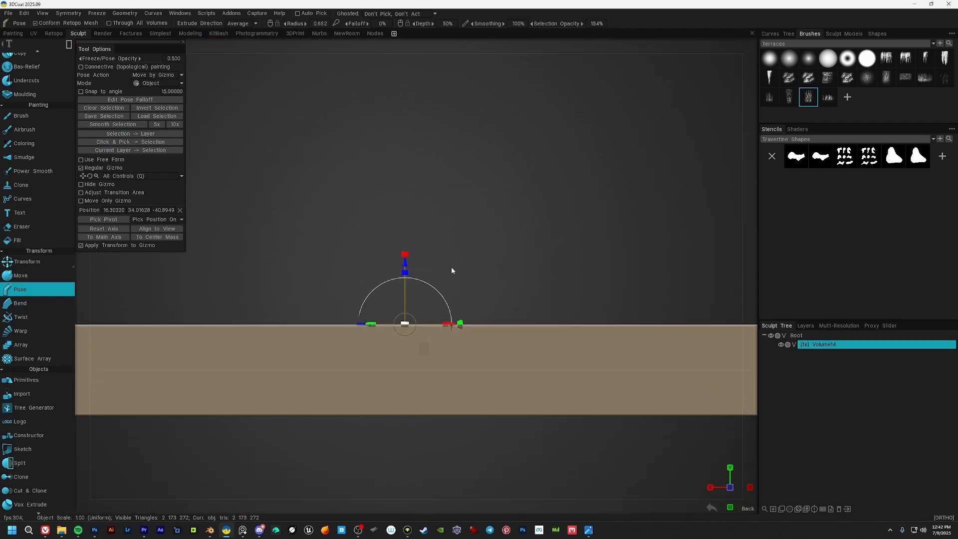
left_click(117, 229)
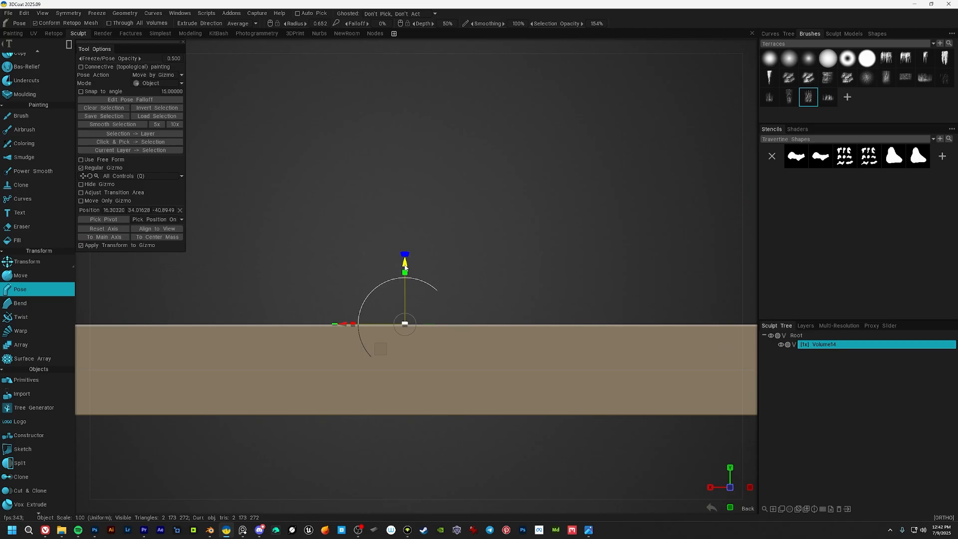
Raise the selected silhouette about 150 mm straight up from the slab and apply the pose.
left_click_drag(404, 267, 444, 61)
middle_click_drag(403, 270, 403, 301, "alt")
right_click_drag(403, 301, 387, 252, "alt")
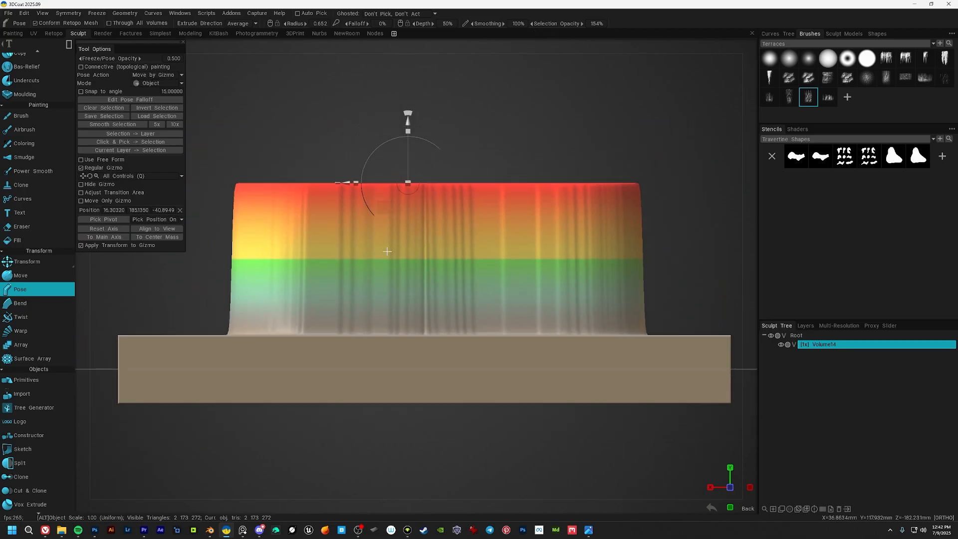
left_click_drag(387, 251, 394, 293, "alt")
left_click_drag(410, 124, 410, 124)
middle_click_drag(465, 282, 464, 288, "alt")
key("Return")
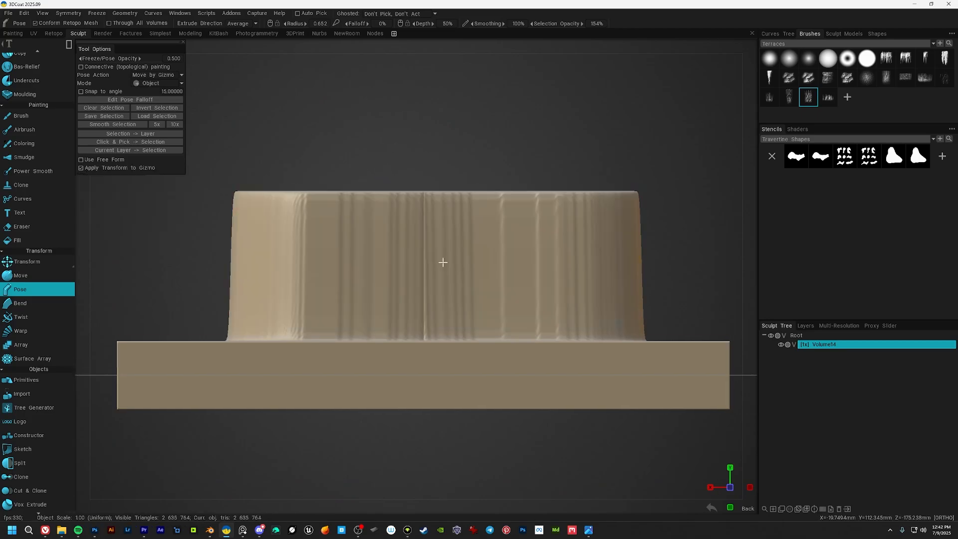
Load the shape2_pool stencil and fit its silhouette just inside the raised plateau's rim in a top view.
left_click_drag(444, 252, 407, 325, "alt")
middle_click_drag(441, 265, 432, 306, "alt")
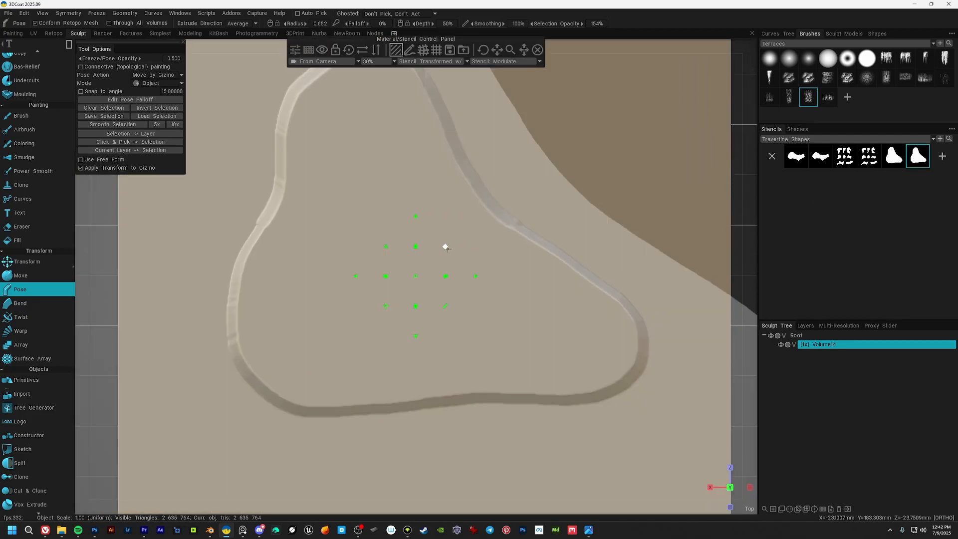
left_click_drag(447, 249, 425, 252)
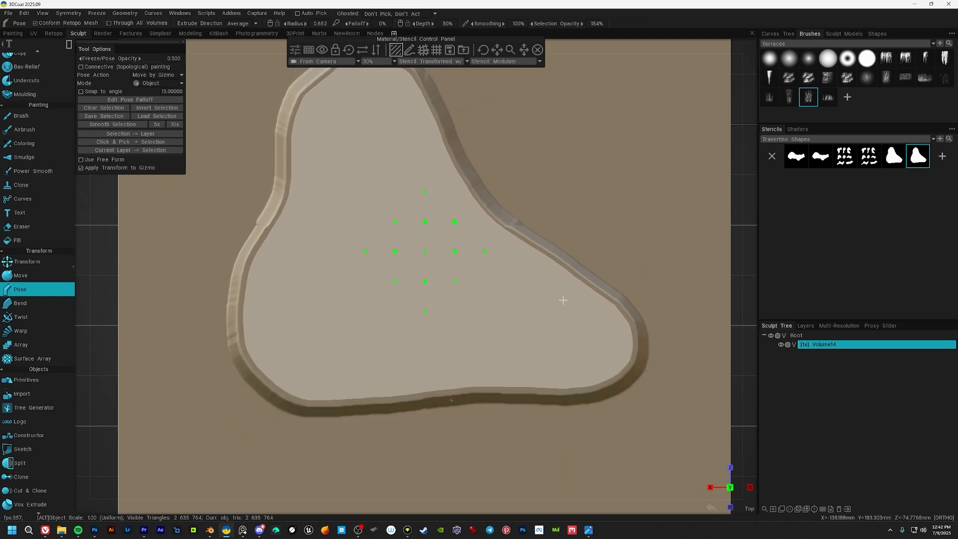
middle_click_drag(563, 300, 546, 343, "alt")
right_click_drag(546, 342, 501, 313, "alt")
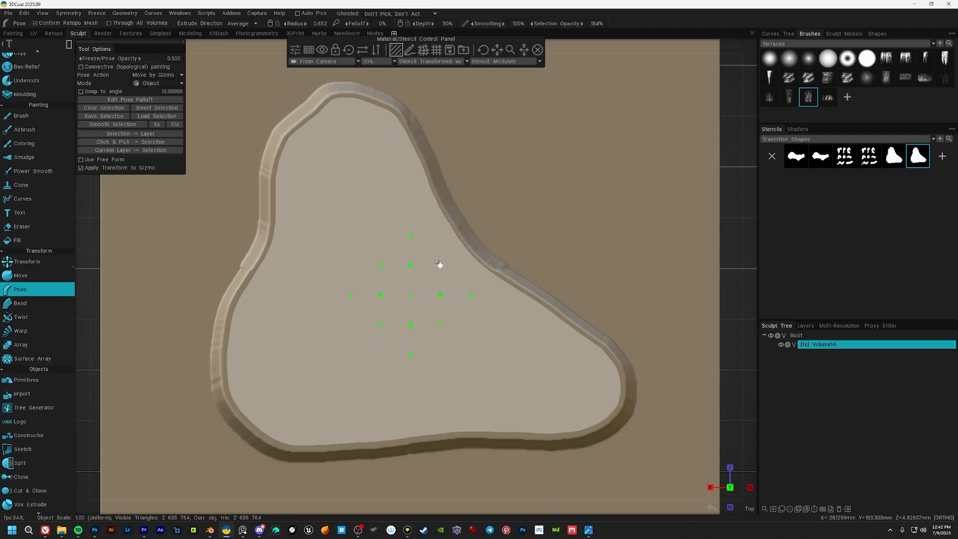
left_click_drag(438, 263, 439, 264)
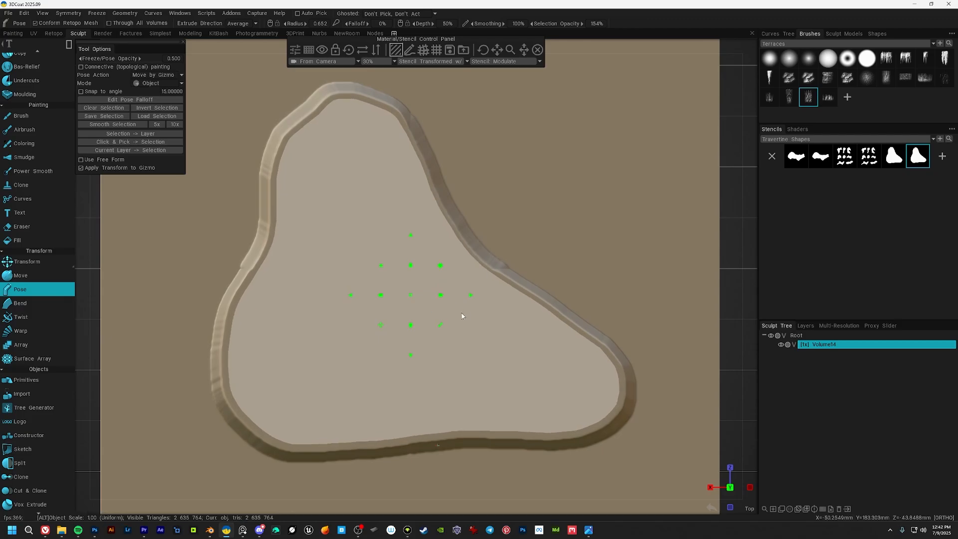
middle_click_drag(451, 284, 486, 298, "alt")
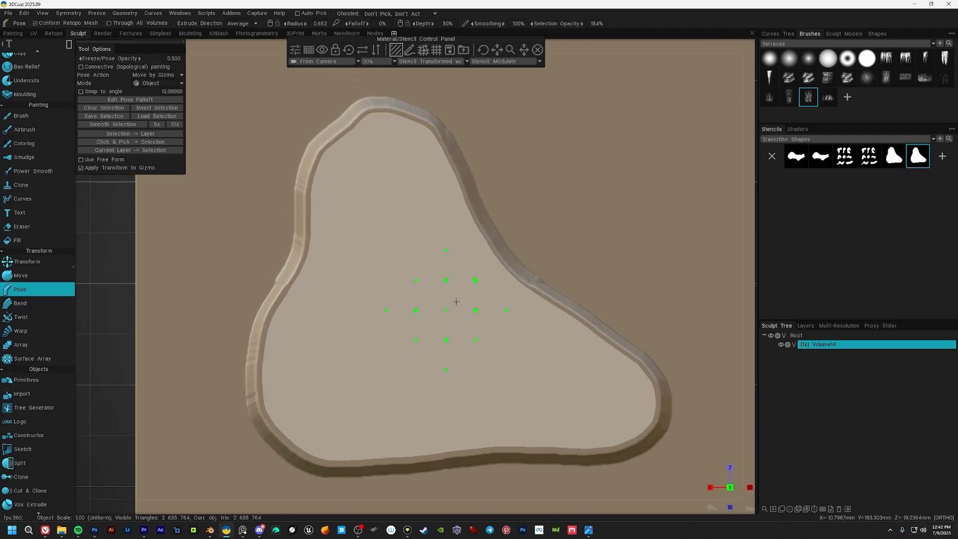
left_click_drag(444, 311, 444, 311)
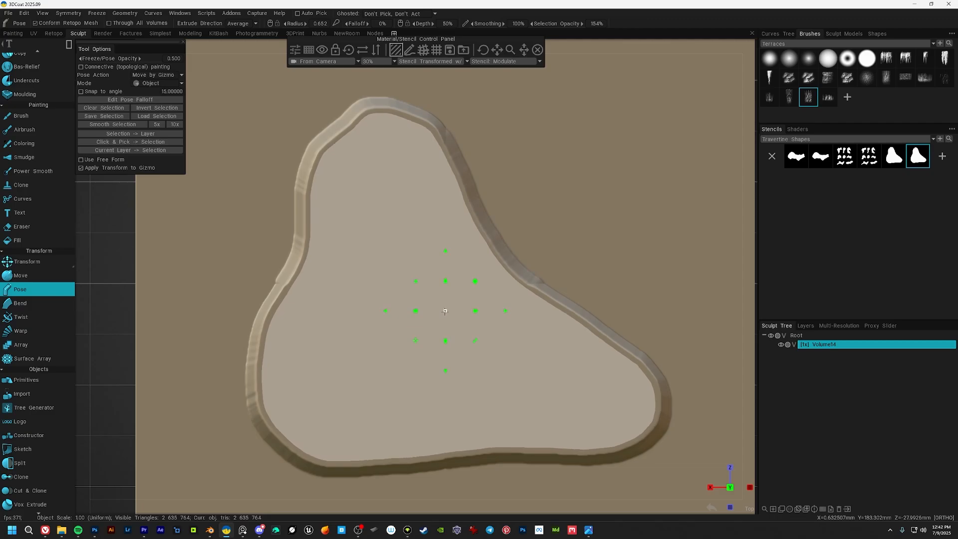
middle_click_drag(446, 311, 482, 247, "alt")
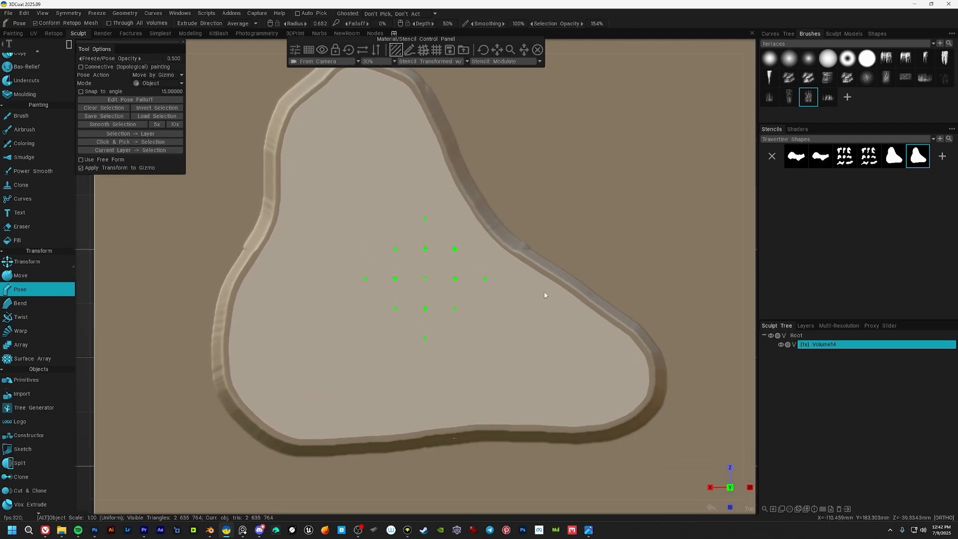
middle_click_drag(544, 295, 551, 310, "alt")
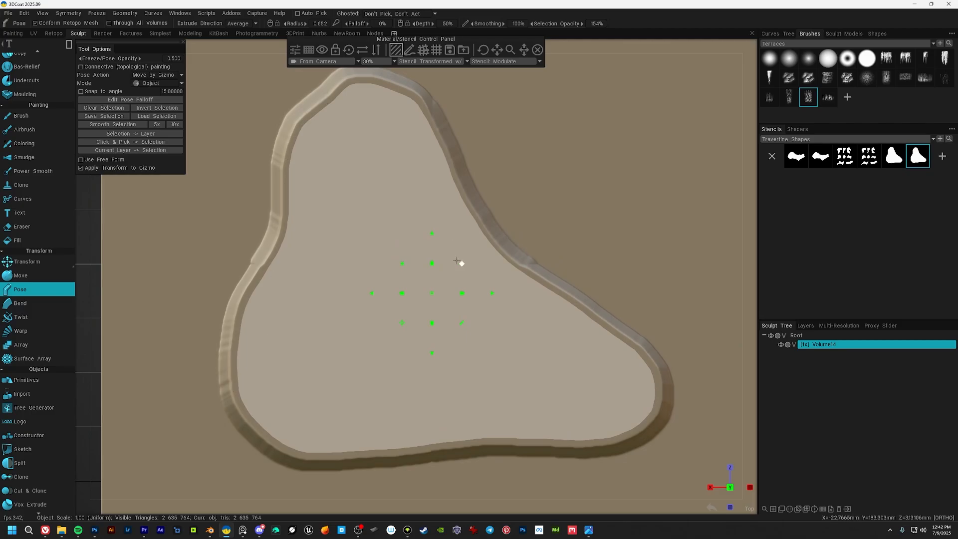
left_click_drag(461, 263, 462, 263)
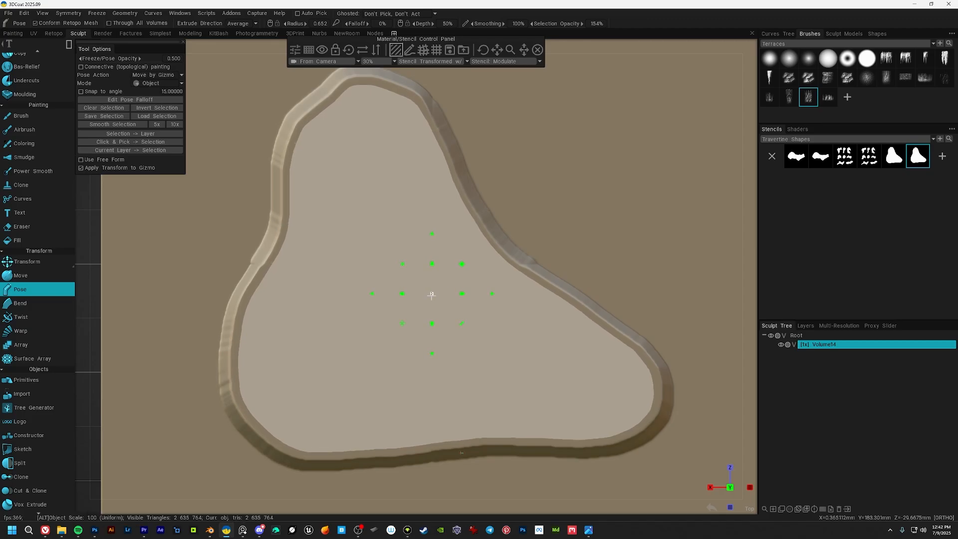
Select the pool silhouette on the plateau's top by framing the whole stencil with the rectangle lasso.
mouse_move(513, 348)
left_mouse_down("alt")
mouse_move(521, 355)
mouse_move(499, 279)
left_mouse_up("alt")
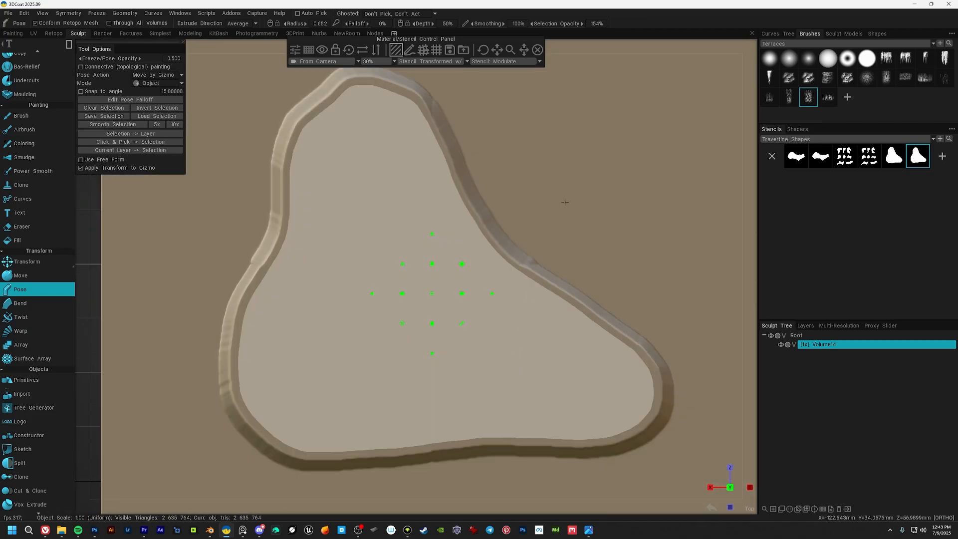
scroll(477, 236, "down", 3)
left_click_drag(570, 147, 294, 417)
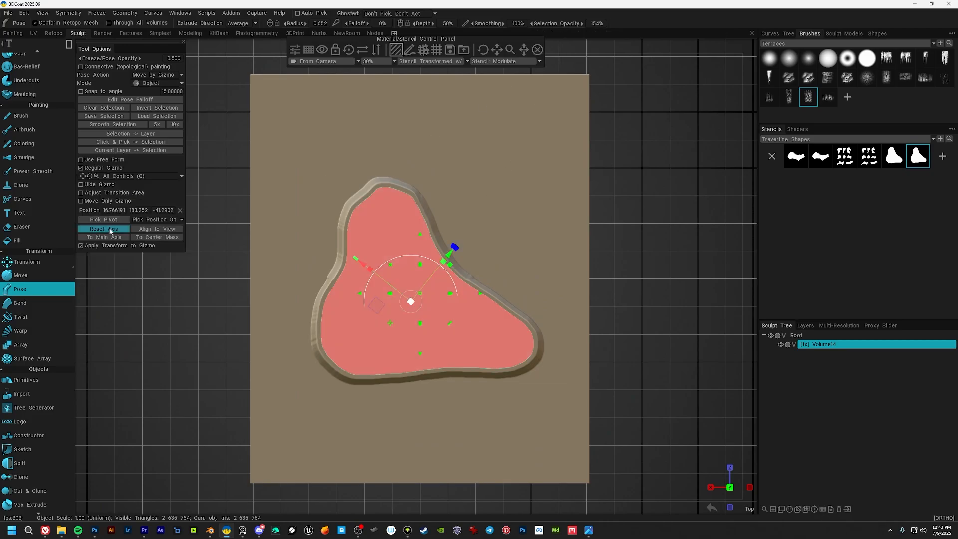
Reset the Pose gizmo's axes and smooth the edge of the pool selection once.
scroll(471, 253, "up", 4)
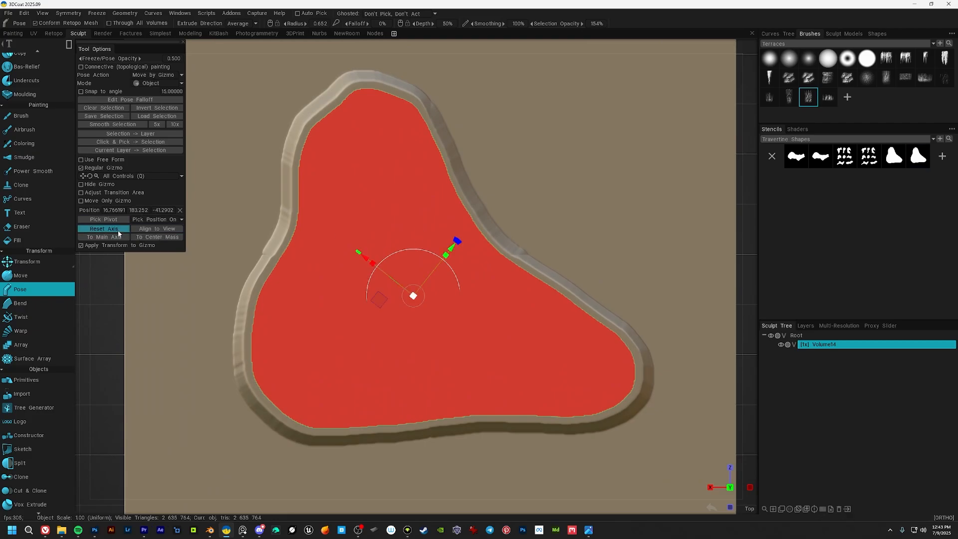
left_click(104, 229)
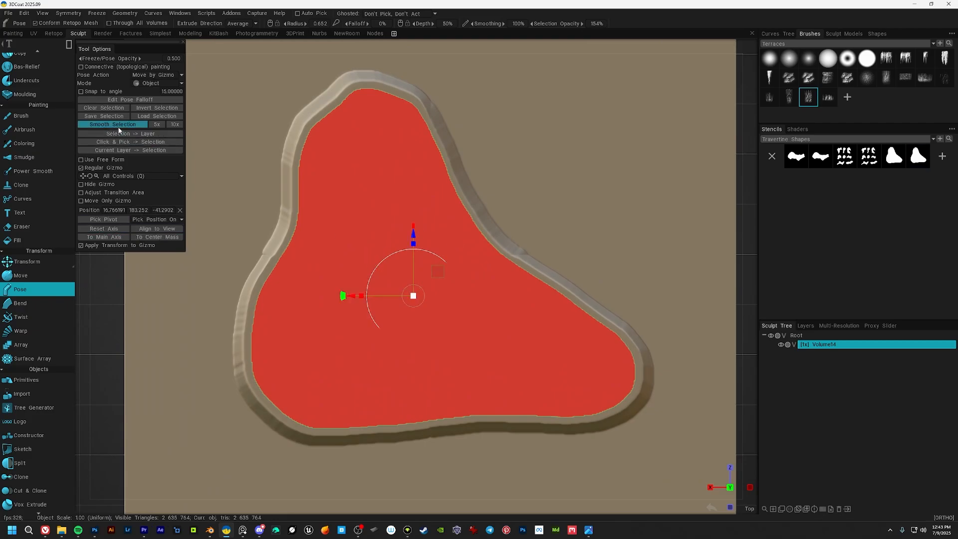
scroll(408, 328, "up", 5)
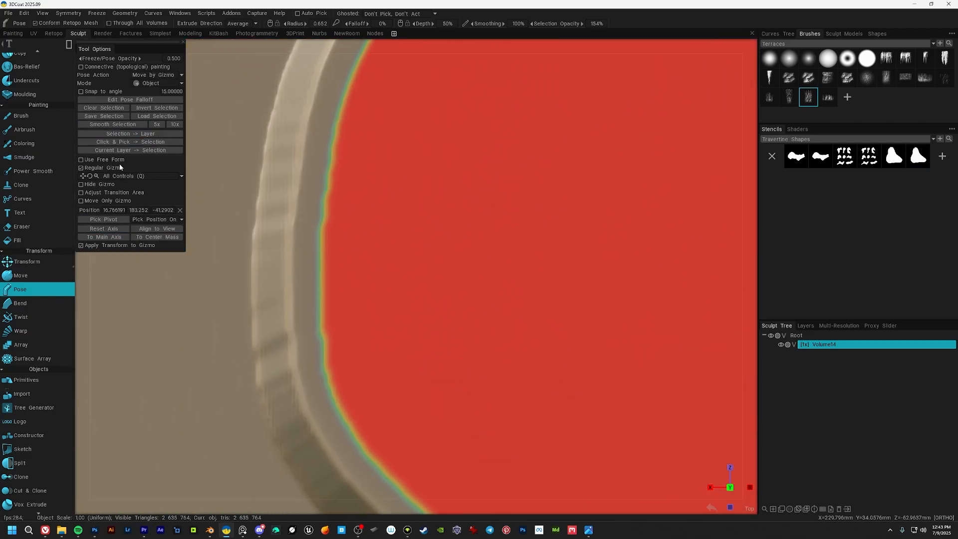
left_click(111, 124)
scroll(316, 203, "down", 5)
middle_click_drag(585, 308, 477, 340, "alt")
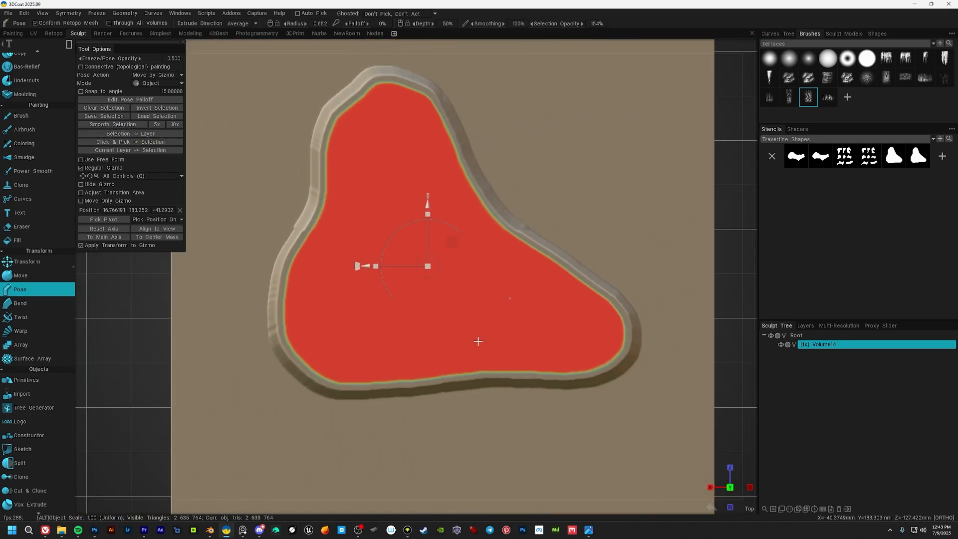
Sink the selected pool floor about 28 mm straight down below the rim and clear the pose selection.
left_click_drag(477, 340, 495, 279, "alt")
right_click_drag(495, 278, 488, 253, "alt")
middle_click_drag(489, 252, 466, 212, "alt")
left_click_drag(418, 194, 414, 188)
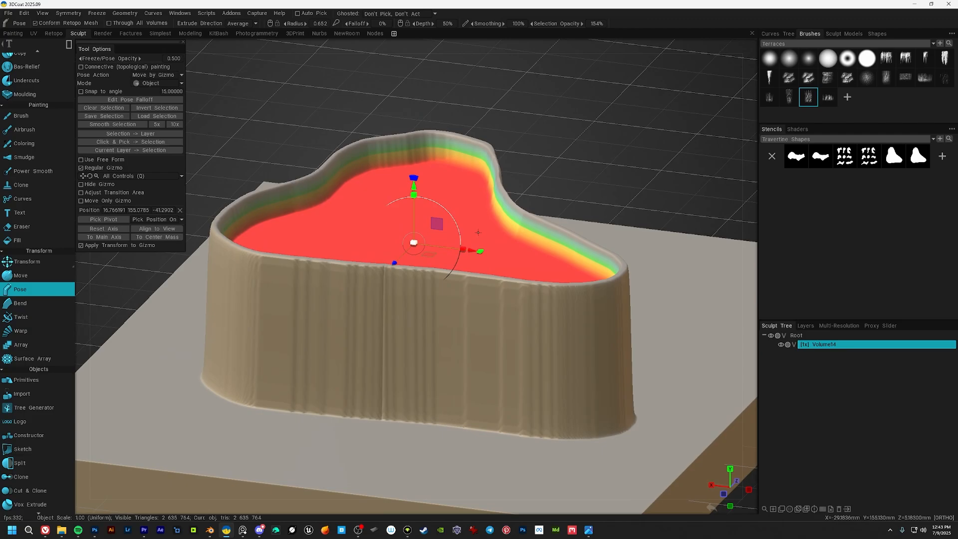
left_click_drag(414, 189, 416, 187)
key("ctrl+d")
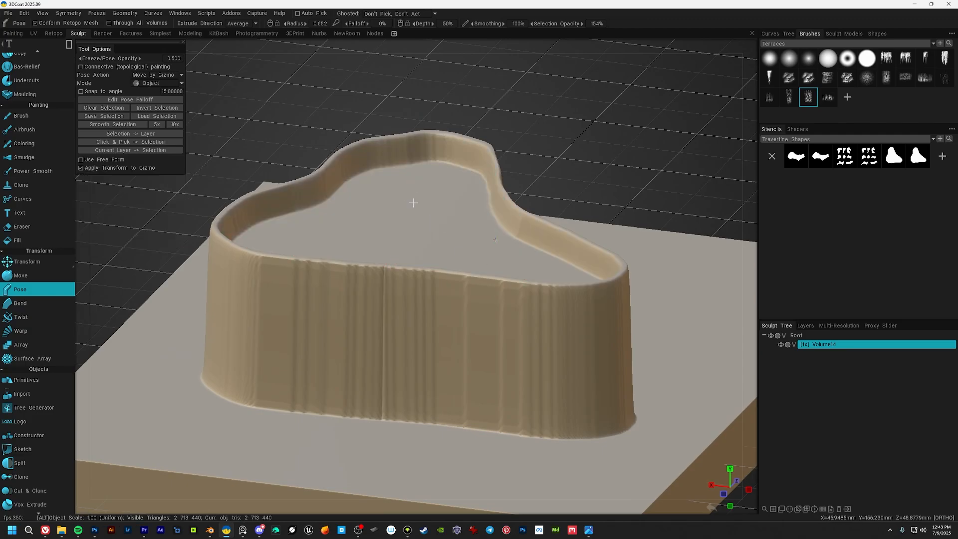
Cut the whole base slab off below the plateau with the Cut Off tool in a straight side view.
middle_click_drag(437, 260, 447, 192, "alt")
left_click_drag(447, 192, 475, 273, "alt")
right_click_drag(475, 274, 451, 227, "alt")
left_click_drag(472, 305, 453, 245, "alt")
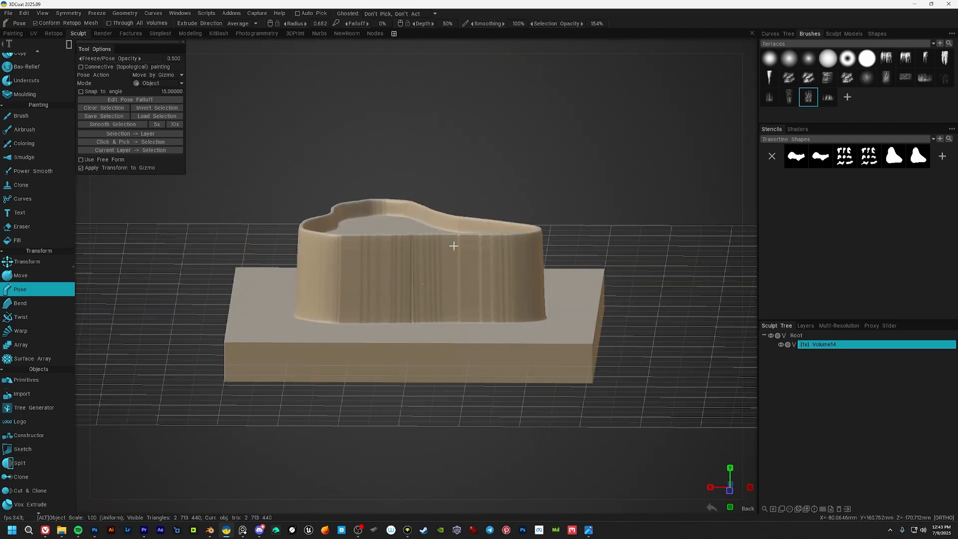
middle_click_drag(447, 286, 456, 256, "alt")
left_click_drag(455, 260, 438, 256, "alt")
key("space")
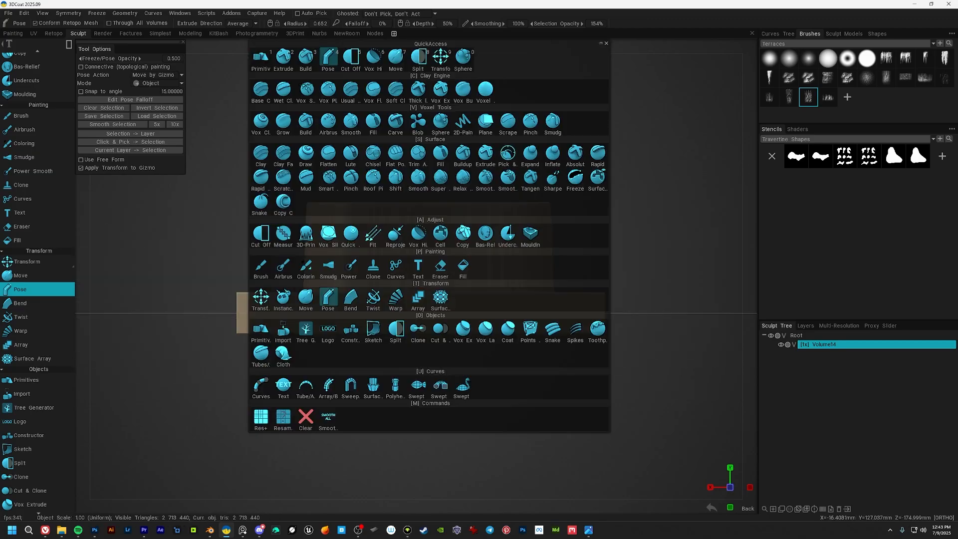
left_click(349, 60)
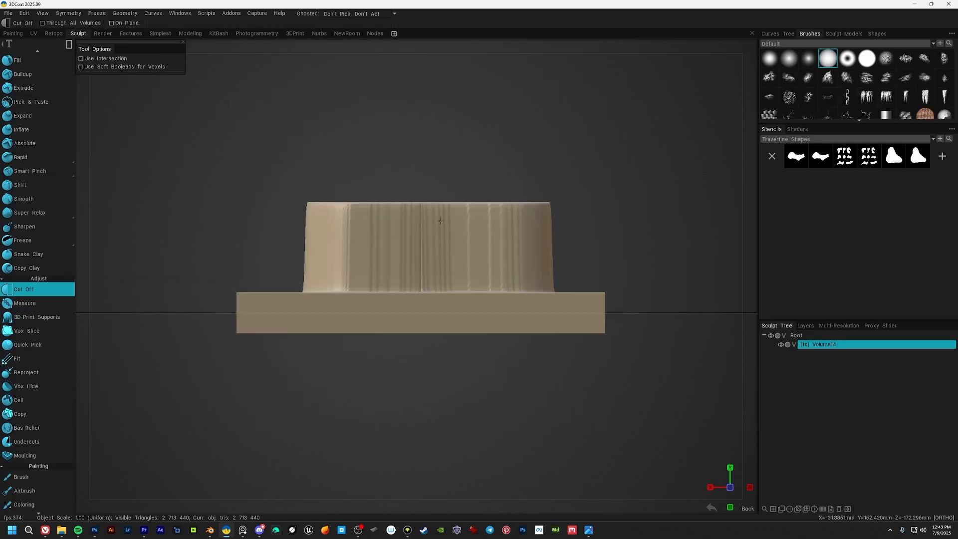
middle_click_drag(447, 304, 452, 245, "alt")
left_click_drag(201, 299, 669, 231)
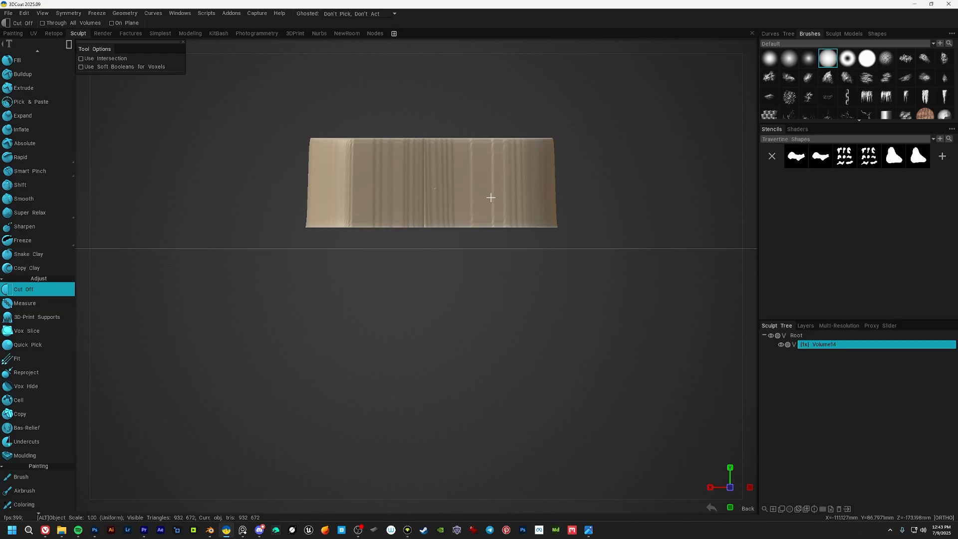
Examine the cut-free terrace from below, above and the side, checking its flat underside, walls and pool rim.
left_click_drag(490, 197, 614, 220, "alt")
scroll(462, 265, "up", 6)
left_click_drag(486, 243, 509, 253, "alt")
middle_click_drag(509, 253, 458, 193, "alt")
left_click_drag(458, 194, 469, 259, "alt")
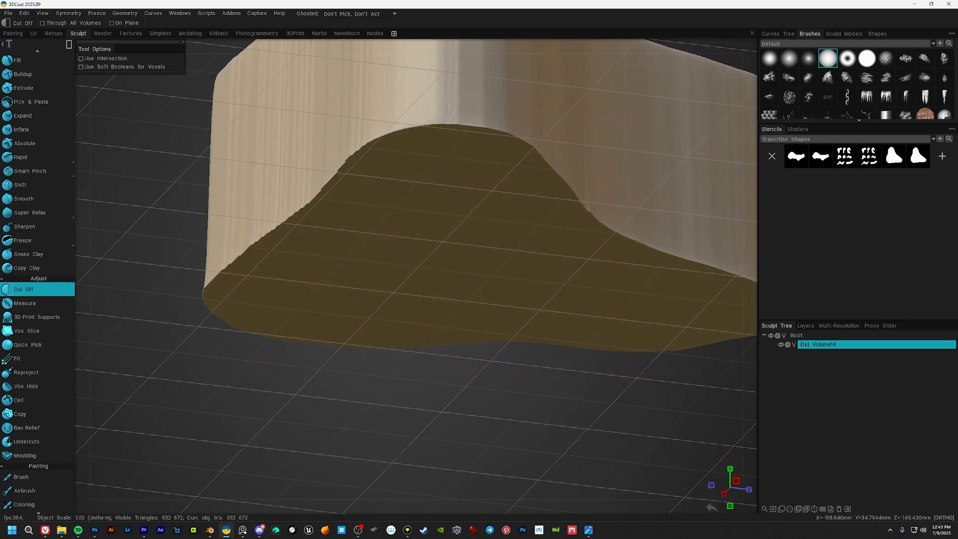
left_click_drag(359, 224, 379, 180, "alt")
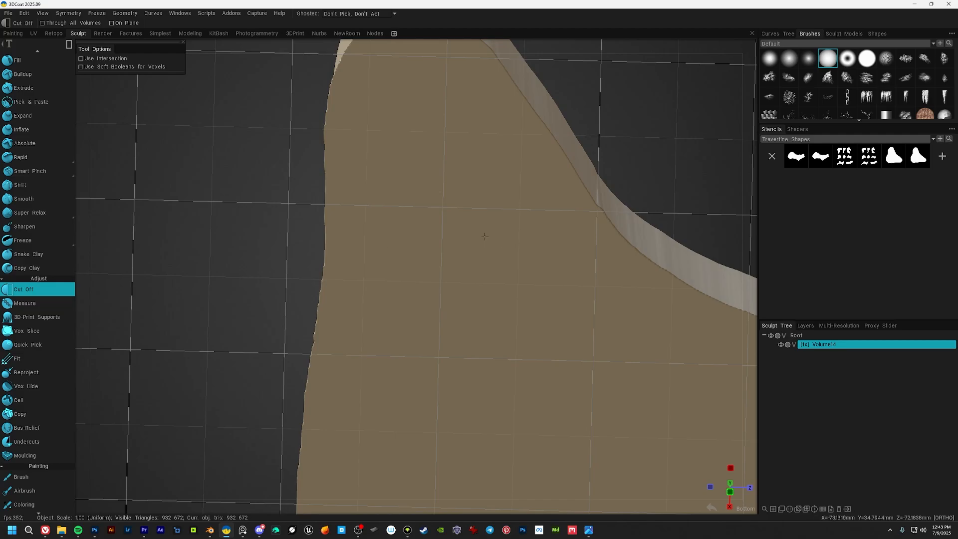
left_click_drag(484, 236, 396, 231, "alt")
right_click_drag(396, 231, 474, 255, "alt")
middle_click_drag(474, 255, 483, 351, "alt")
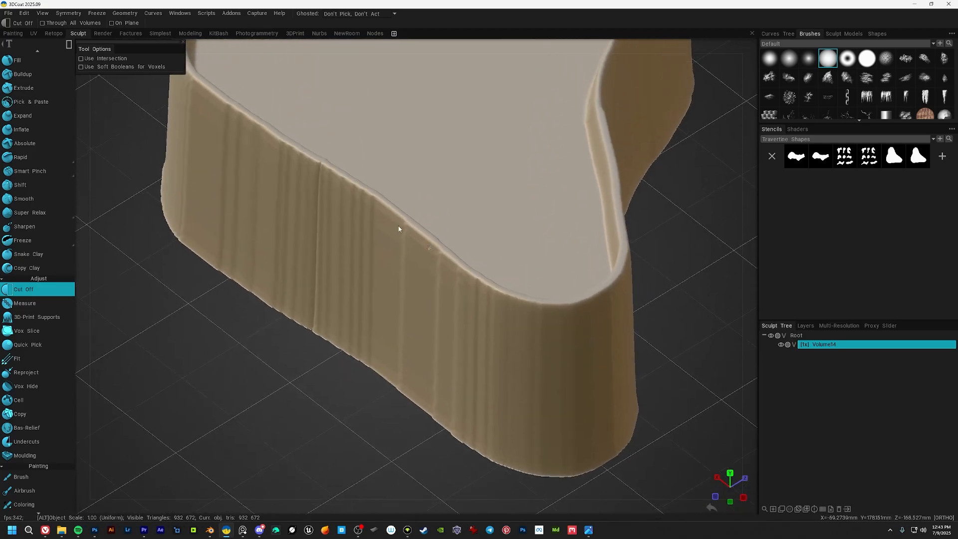
middle_click_drag(399, 229, 420, 295, "alt")
left_click_drag(393, 240, 408, 246, "alt")
middle_click_drag(409, 246, 436, 265, "alt")
right_click_drag(436, 265, 430, 290, "alt")
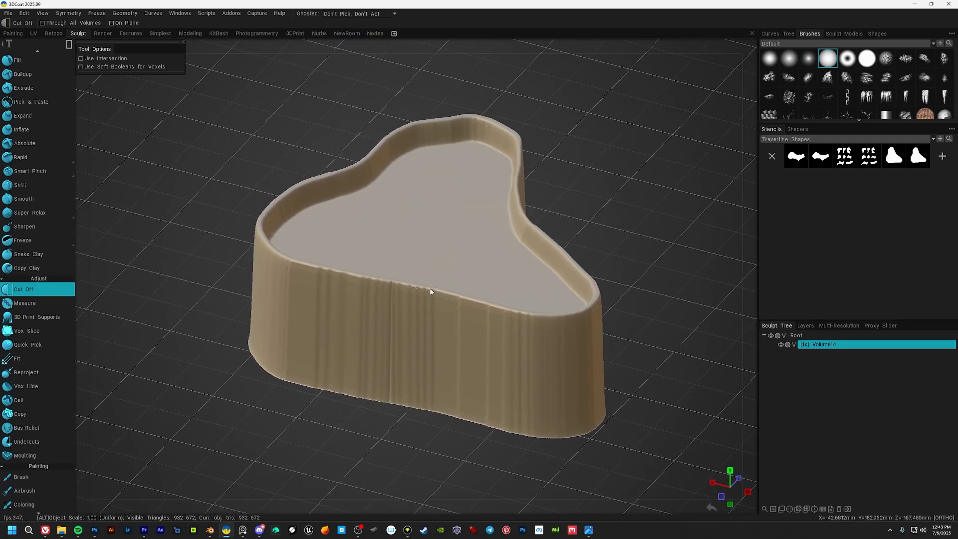
mouse_move(430, 291)
left_mouse_down("alt")
mouse_move(445, 309)
mouse_move(435, 294)
left_mouse_up("alt")
right_click_drag(434, 295, 438, 301, "alt")
left_click_drag(427, 267, 448, 233, "alt")
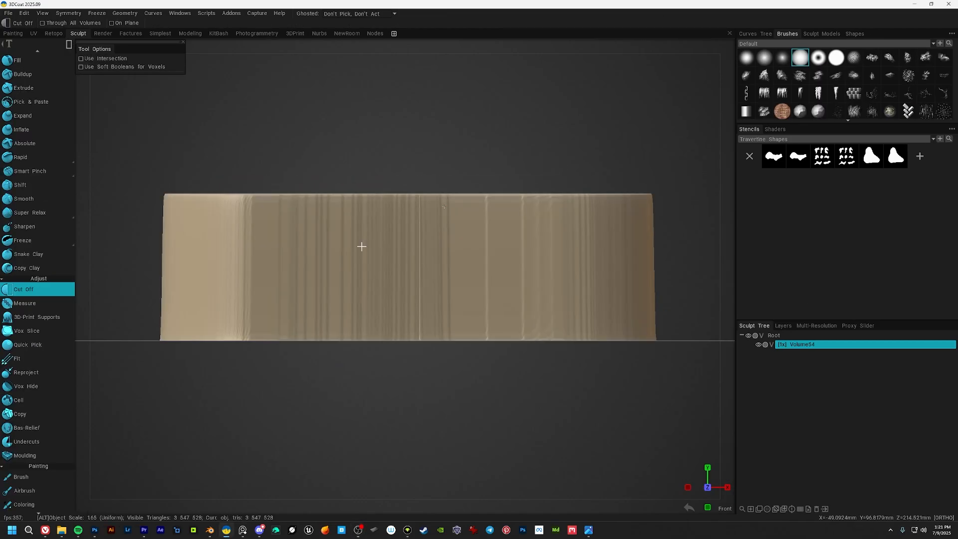
Hide the 3D grid and view the terrace block from slightly above its front.
left_click_drag(372, 238, 374, 273, "alt")
right_click_drag(374, 273, 479, 286, "alt")
middle_click_drag(479, 286, 480, 274, "alt")
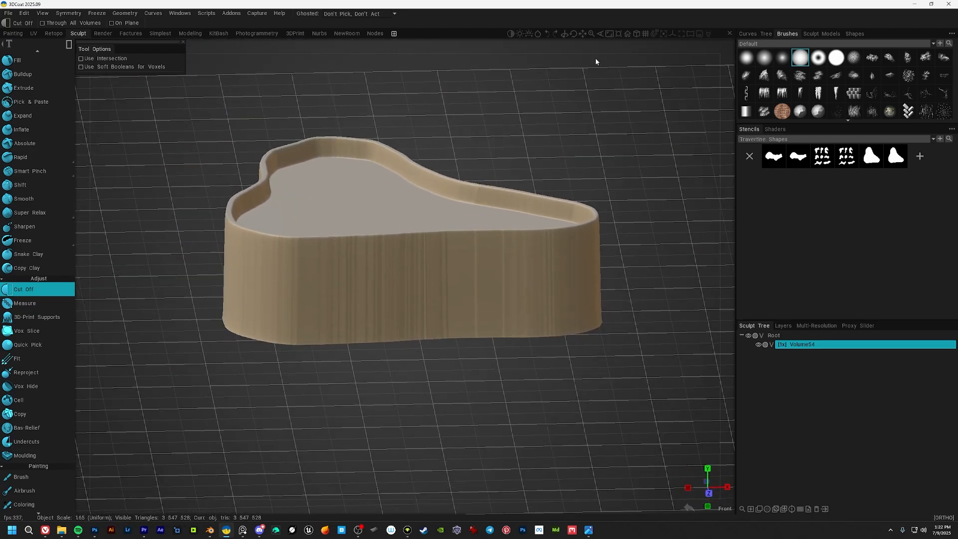
left_click(645, 34)
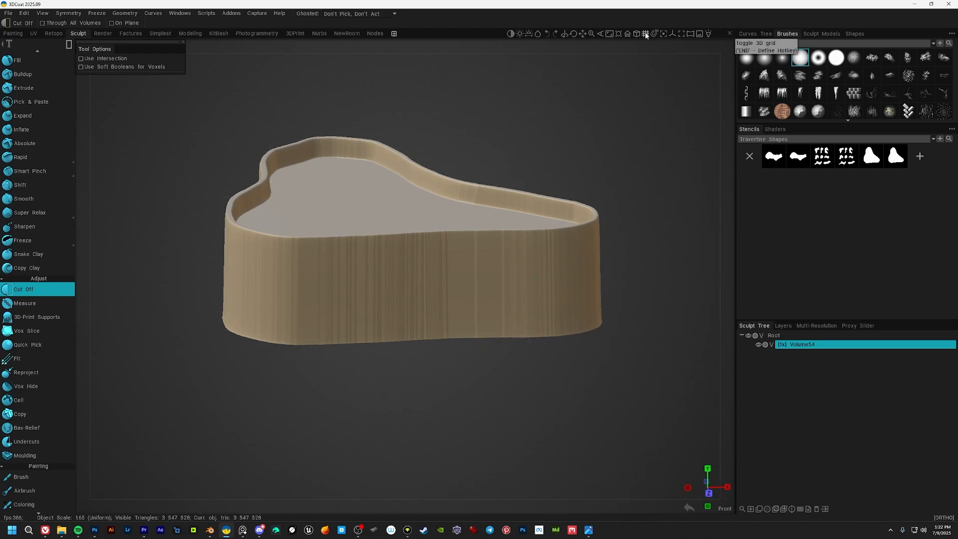
middle_click_drag(429, 269, 417, 274, "alt")
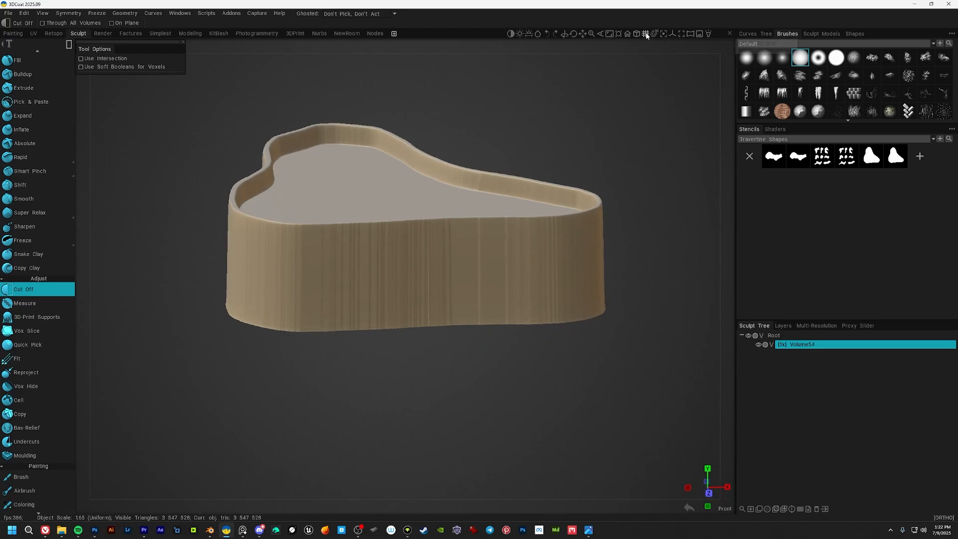
mouse_move(431, 237)
middle_mouse_down("alt")
mouse_move(439, 210)
mouse_move(437, 245)
middle_mouse_up("alt")
right_click_drag(437, 250, 449, 269, "alt")
middle_click_drag(449, 269, 447, 277, "alt")
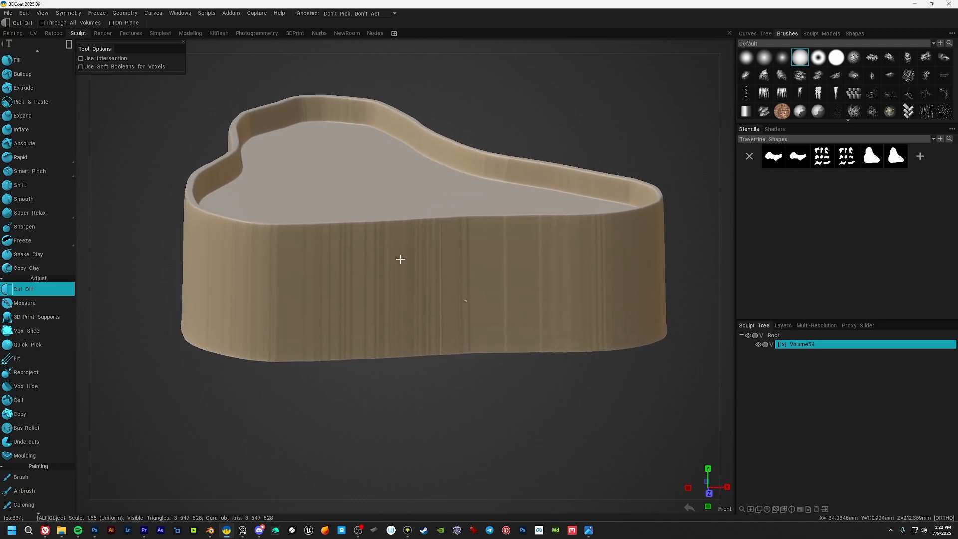
left_click_drag(399, 259, 395, 256, "alt")
Switch to the Pose tool in a straight front view and load the first stencil of the Gradients set.
key("space")
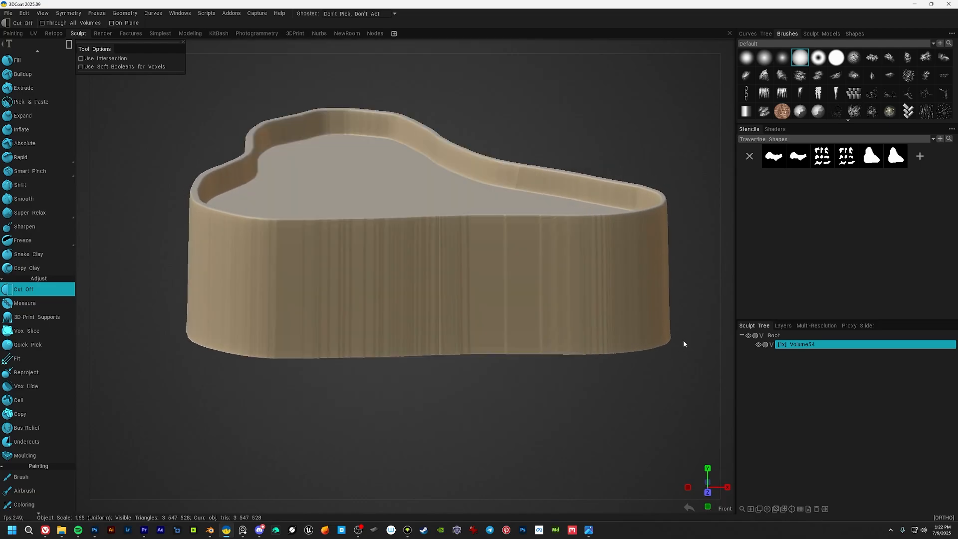
middle_click_drag(472, 245, 444, 265, "alt")
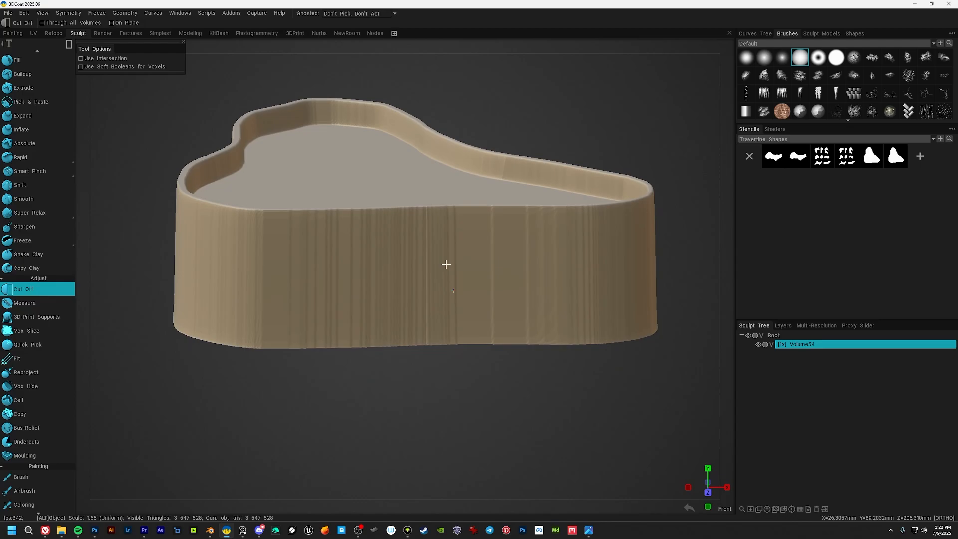
left_click_drag(427, 295, 421, 272, "alt")
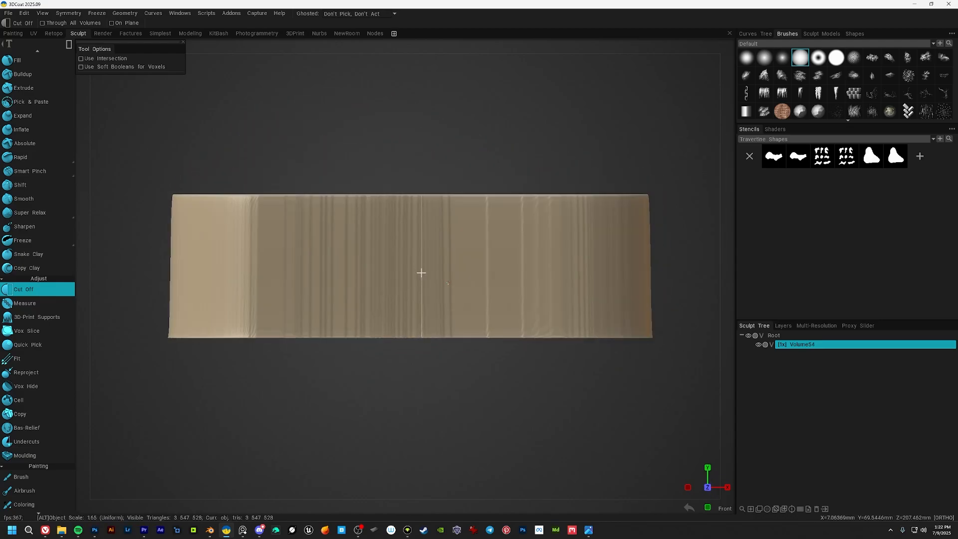
key("space")
key("4")
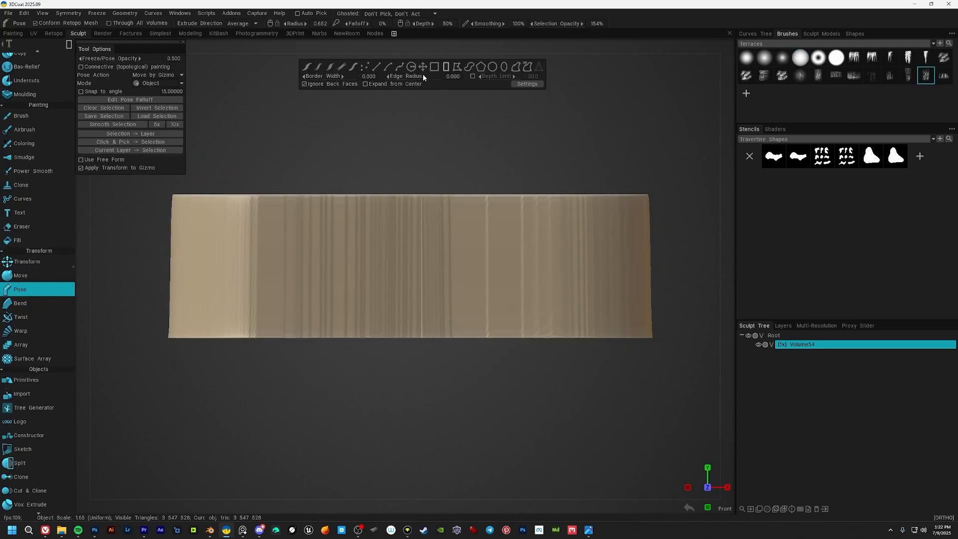
middle_click_drag(436, 258, 426, 294, "alt")
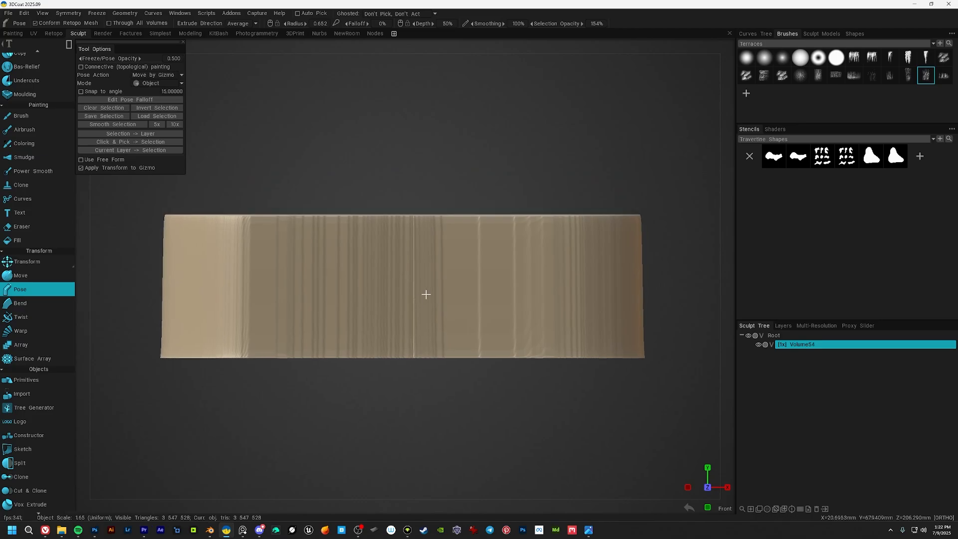
left_click(804, 140)
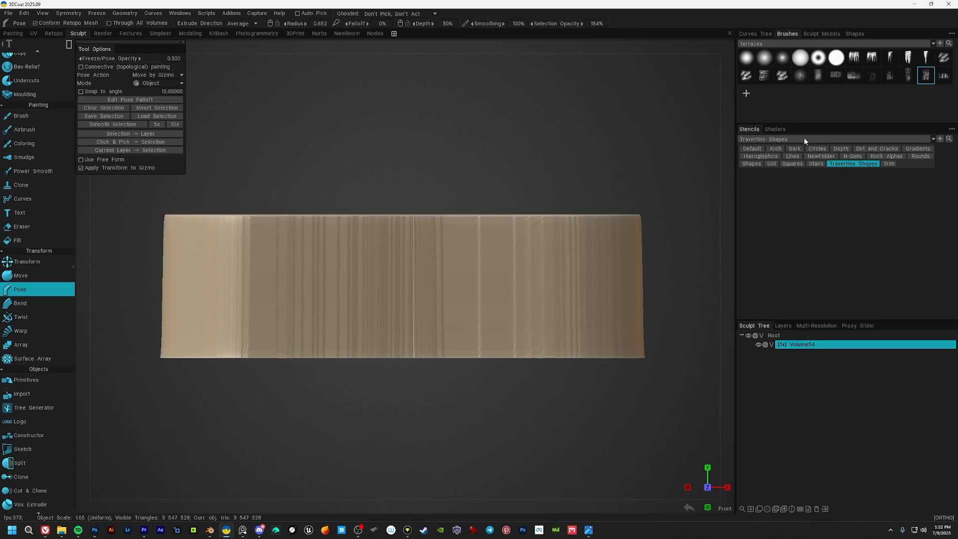
left_click(915, 150)
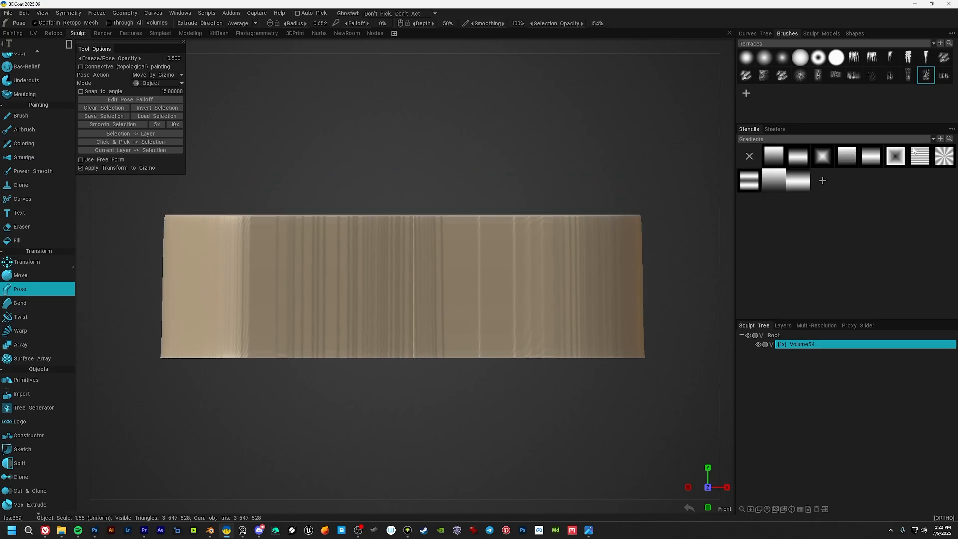
left_click(772, 156)
Fit the gradient stencil over the terrace's lower half so that it is strongest at the base and fades upward.
left_click_drag(425, 307, 419, 318)
scroll(541, 316, "down", 3)
middle_click_drag(540, 315, 545, 310)
scroll(545, 309, "up", 1)
left_click_drag(413, 305, 414, 306)
left_click_drag(461, 286, 534, 247, "alt")
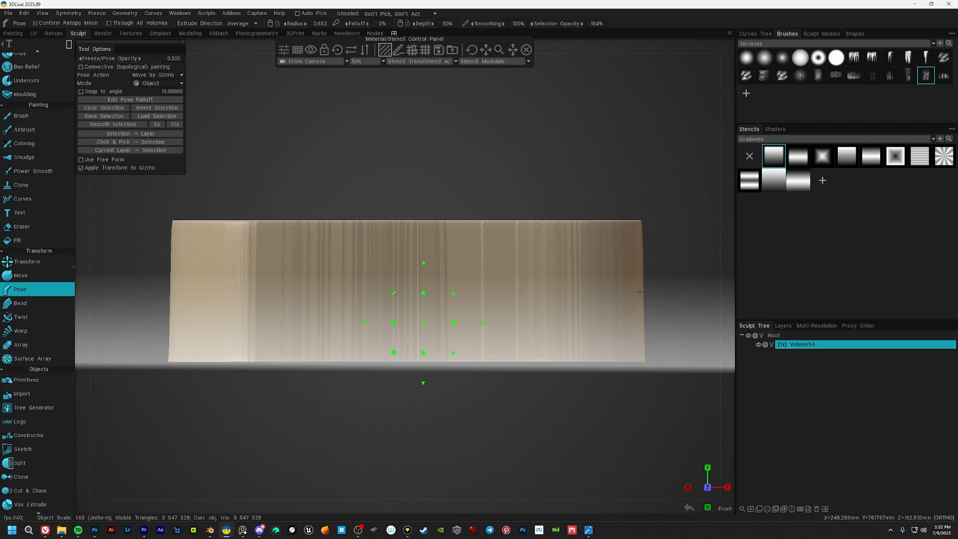
left_click_drag(650, 345, 578, 263, "alt")
right_click_drag(578, 260, 573, 269, "alt")
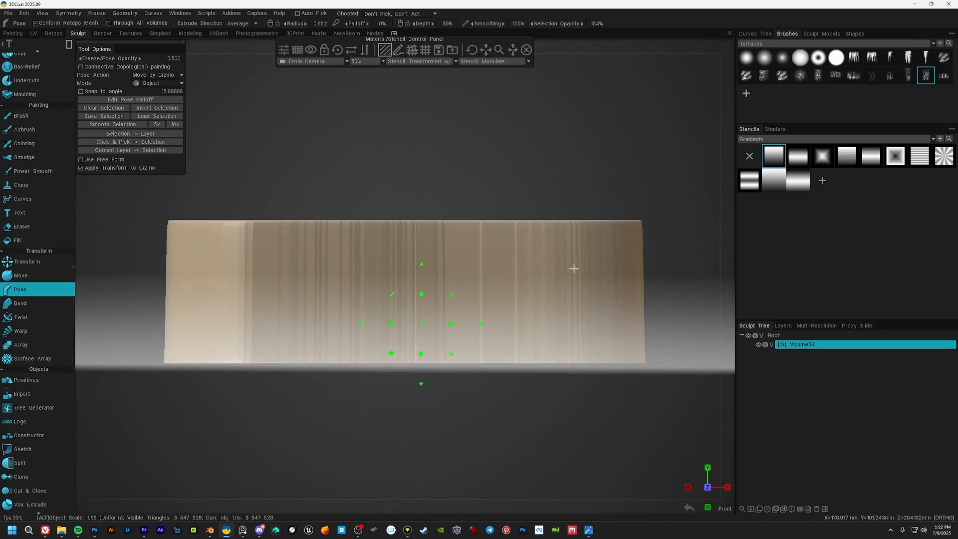
middle_click_drag(573, 269, 580, 248, "alt")
right_click_drag(583, 286, 584, 261, "alt")
middle_click_drag(583, 261, 583, 275, "alt")
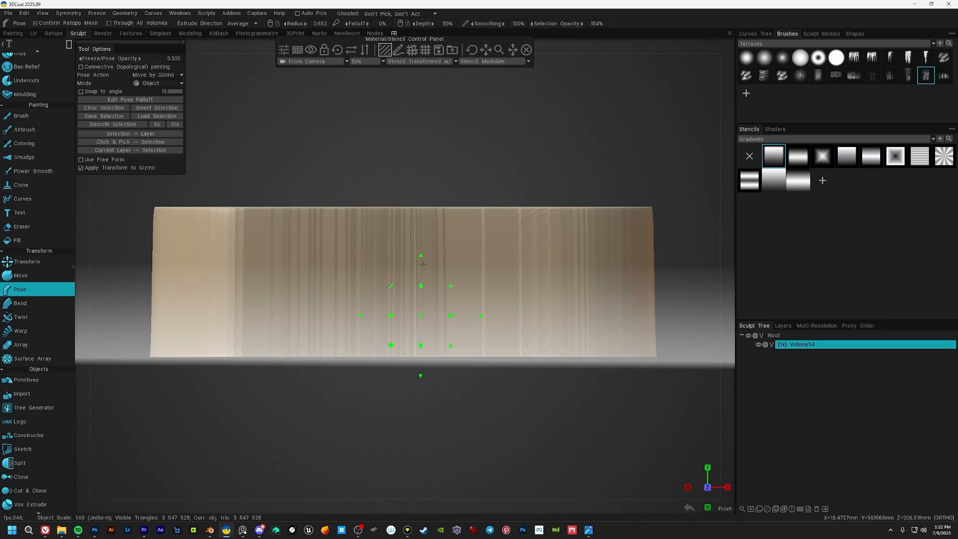
left_click_drag(422, 258, 422, 257)
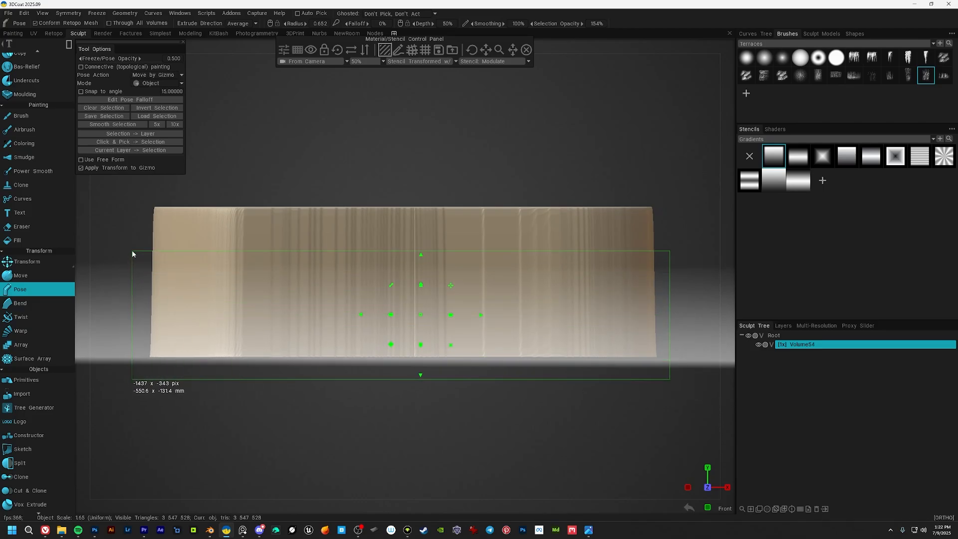
left_click_drag(133, 254, 132, 254)
left_click_drag(485, 280, 561, 300, "alt")
key("ctrl+d")
Select the terrace's lower part through the gradient stencil with a rectangle of about 566 × 139 mm around it.
key("e")
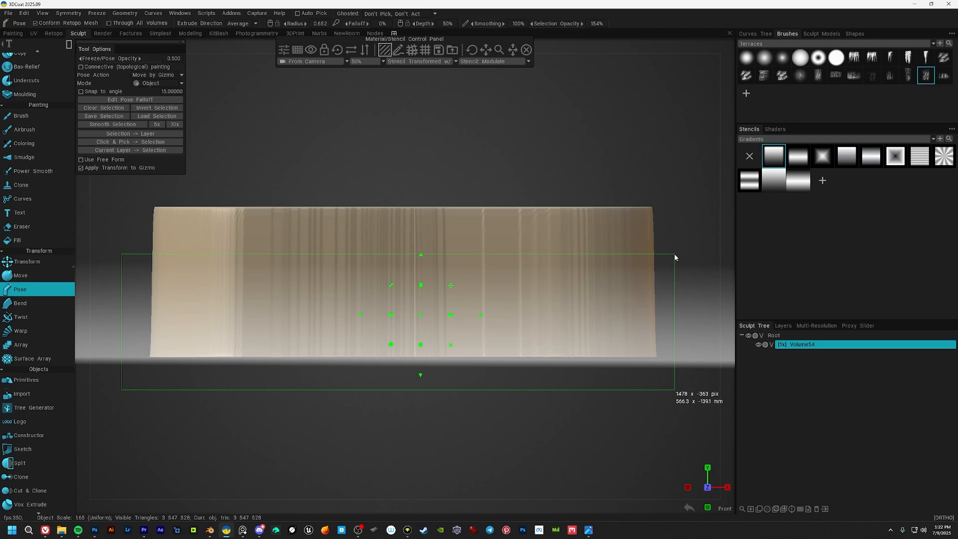
mouse_move(675, 255)
left_mouse_down()
mouse_move(374, 256)
mouse_move(403, 220)
mouse_move(318, 259)
mouse_move(389, 240)
mouse_move(458, 247)
mouse_move(431, 235)
mouse_move(407, 280)
left_mouse_up()
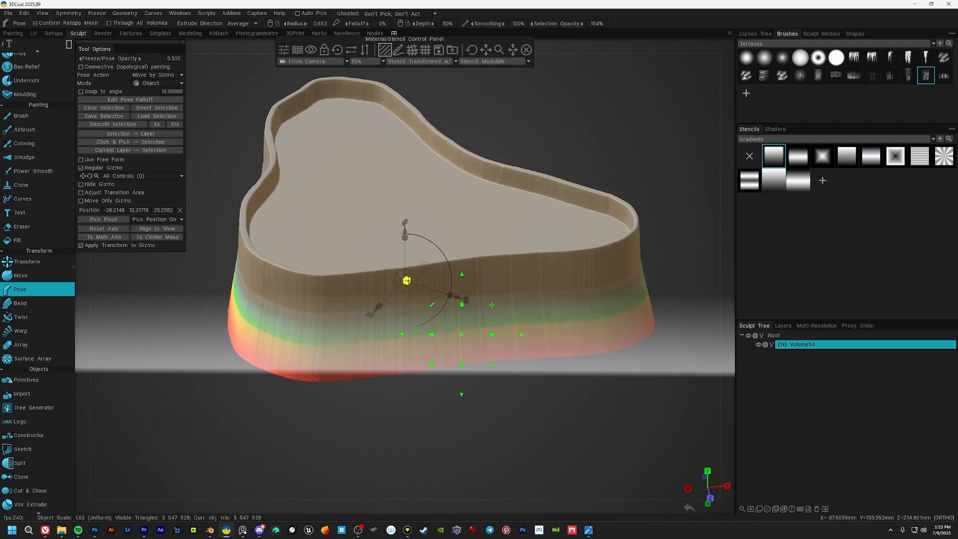
Try flaring the terrace's base outward by uniformly scaling the gradient selection, and undo the scaling.
left_click_drag(495, 270, 414, 257, "alt")
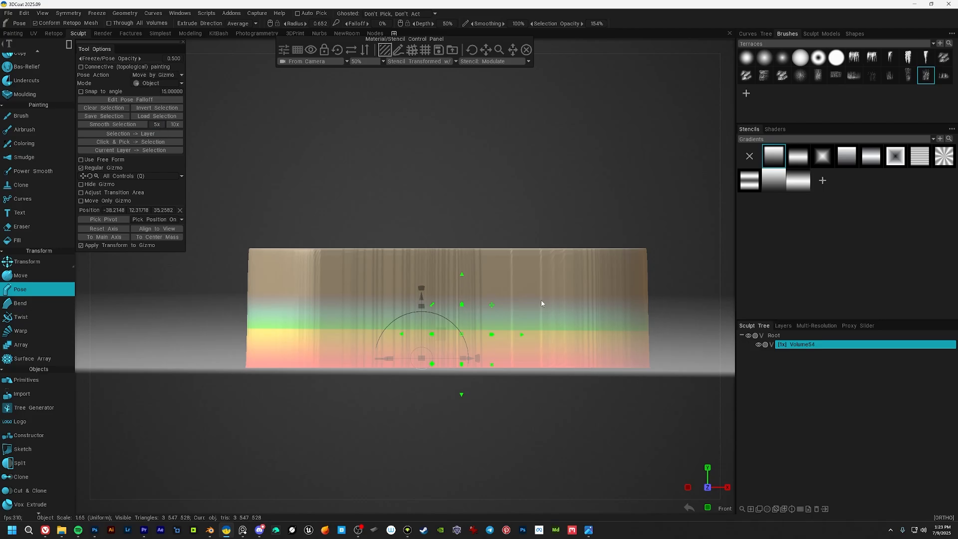
mouse_move(540, 292)
left_mouse_down("alt")
mouse_move(550, 310)
mouse_move(523, 297)
mouse_move(501, 309)
left_mouse_up("alt")
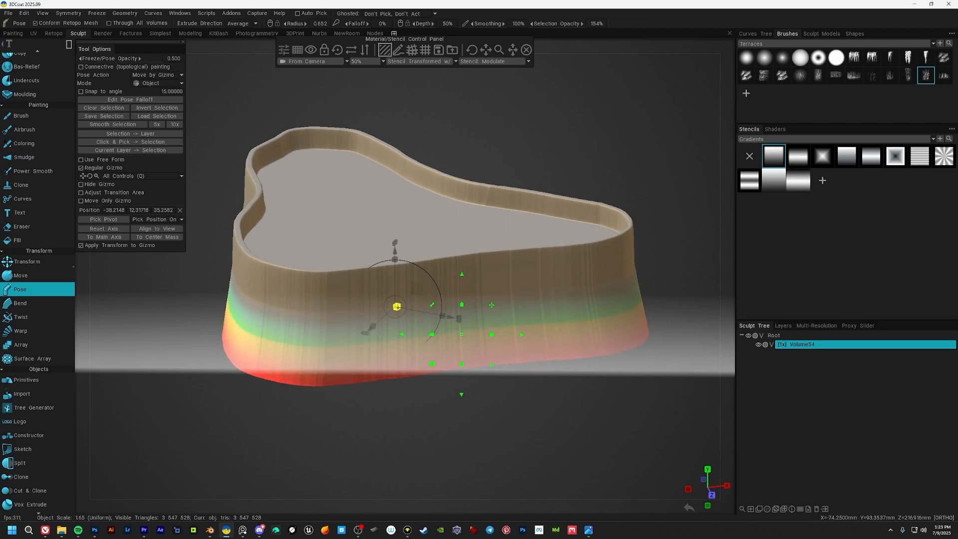
key("ctrl+z")
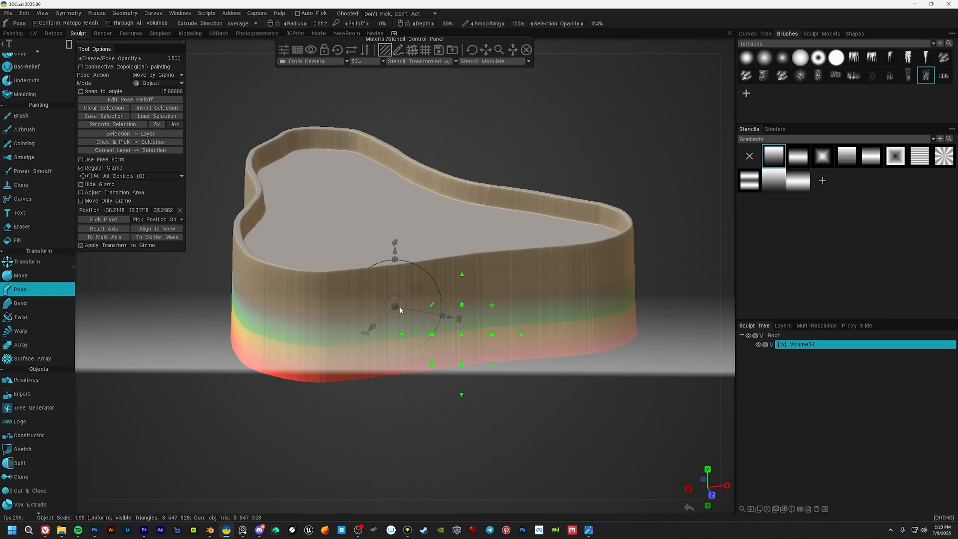
Flare the terrace's base outward by uniformly scaling the gradient selection, and check the profile straight from the front.
left_click_drag(395, 306, 398, 306)
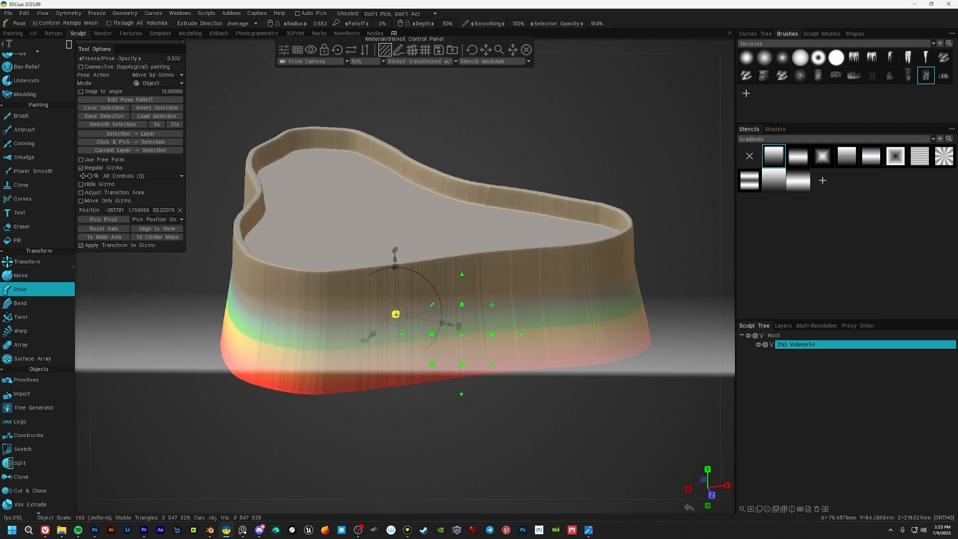
mouse_move(577, 287)
left_mouse_down("alt")
mouse_move(535, 265)
mouse_move(473, 290)
mouse_move(623, 285)
mouse_move(580, 273)
mouse_move(486, 308)
left_mouse_up("alt")
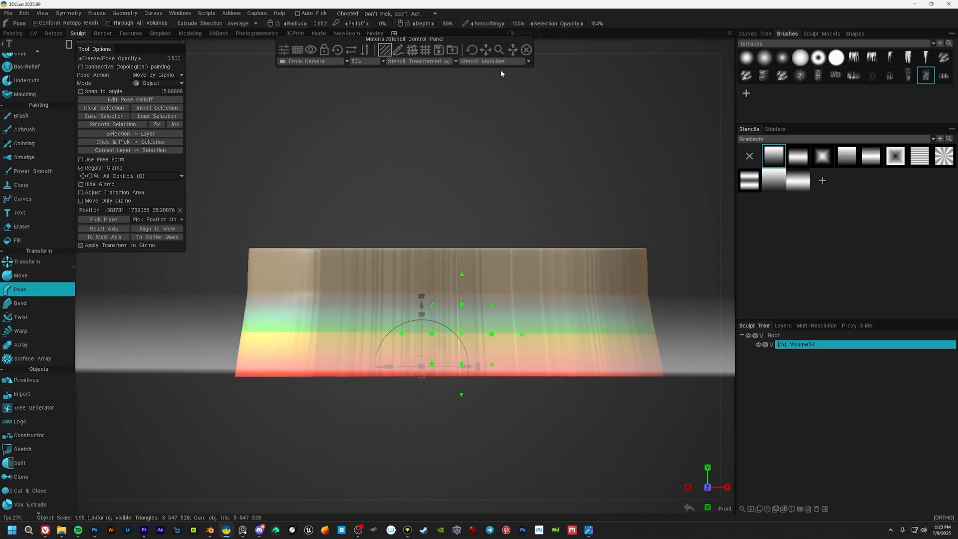
middle_click_drag(531, 286, 529, 270, "alt")
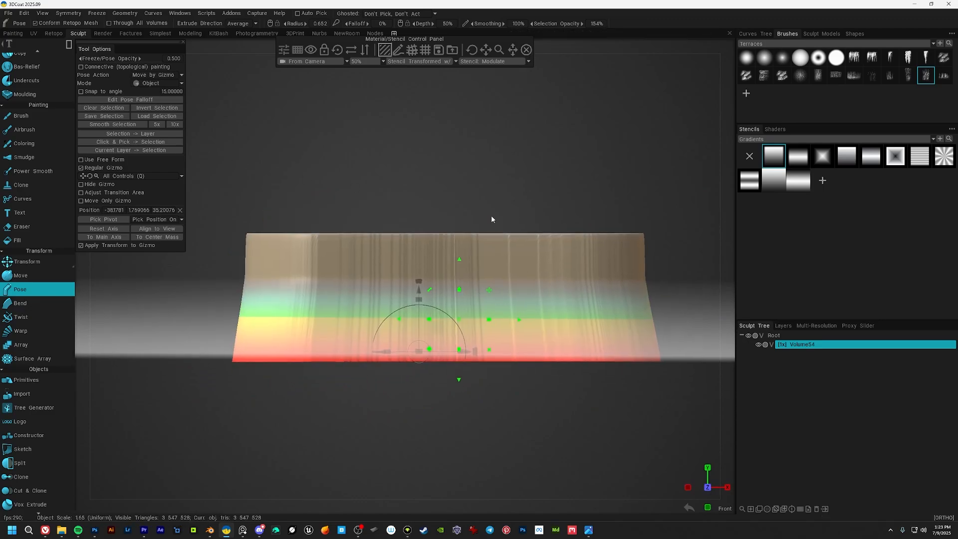
Clear the Pose selection and turn off the gradient stencil.
key("ctrl+d")
middle_click_drag(455, 278, 438, 277, "alt")
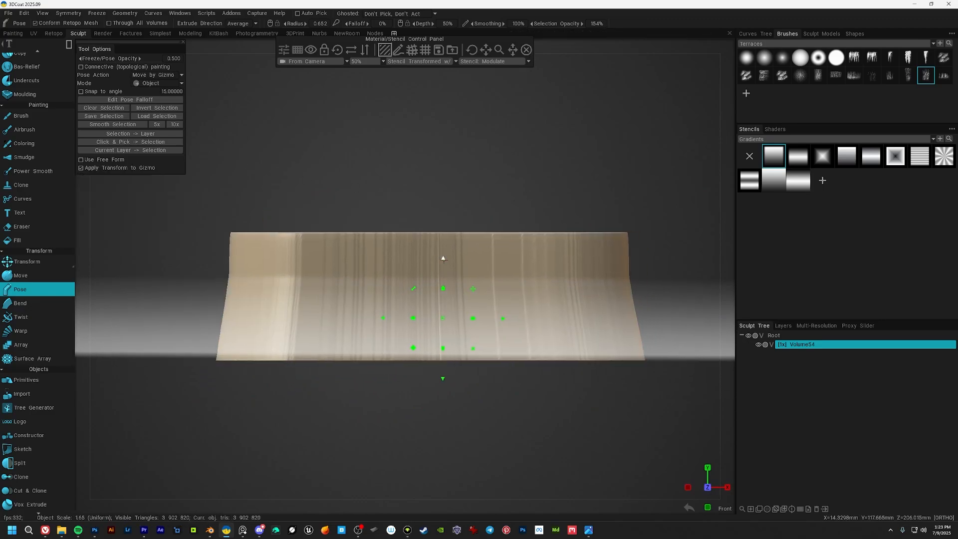
left_click(527, 49)
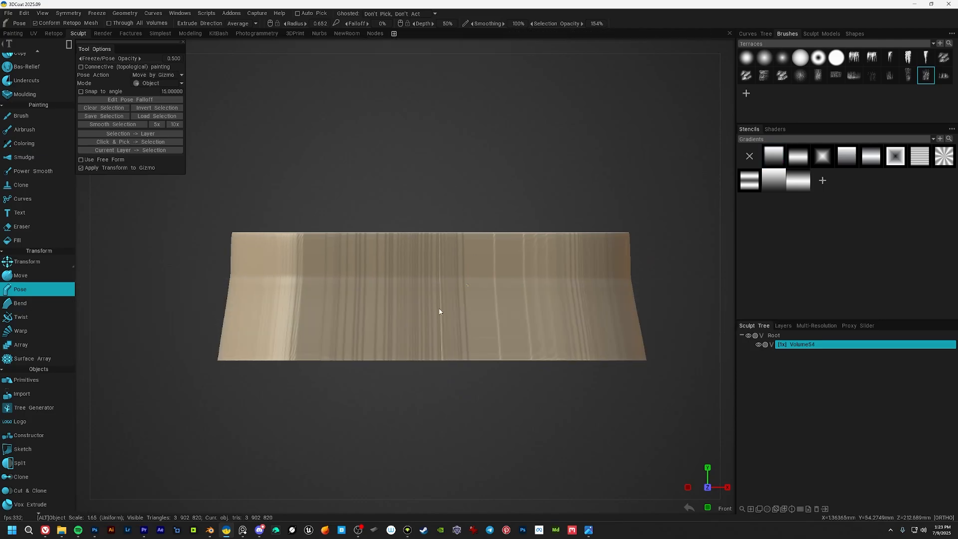
Switch from Pose to the Build voxel tool for detailing the flared wall.
scroll(439, 312, "up", 5)
middle_click_drag(536, 247, 388, 227, "alt")
scroll(491, 285, "down", 2)
scroll(479, 279, "down", 3)
middle_click_drag(517, 291, 461, 276, "alt")
scroll(483, 288, "up", 2)
left_click_drag(483, 289, 462, 286, "alt")
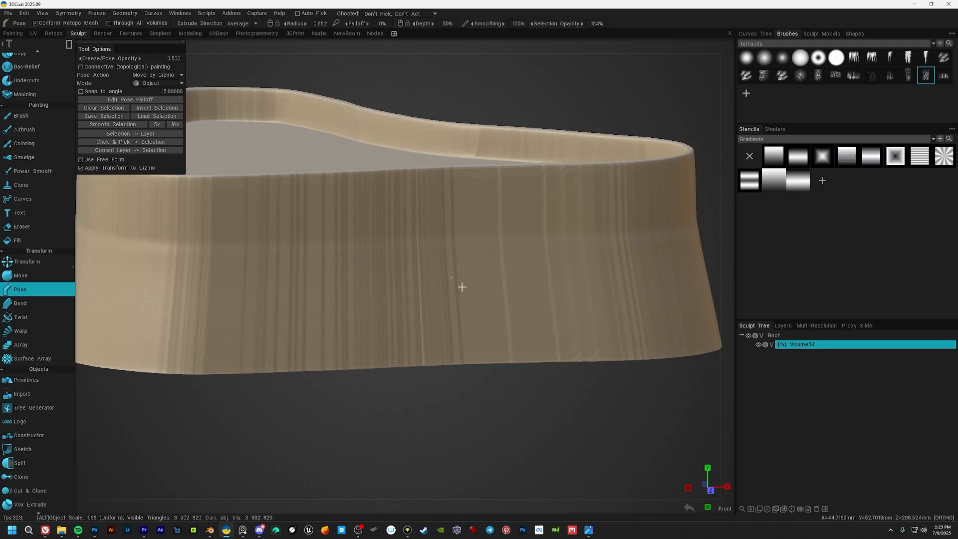
right_click_drag(462, 286, 419, 258, "alt")
key("space")
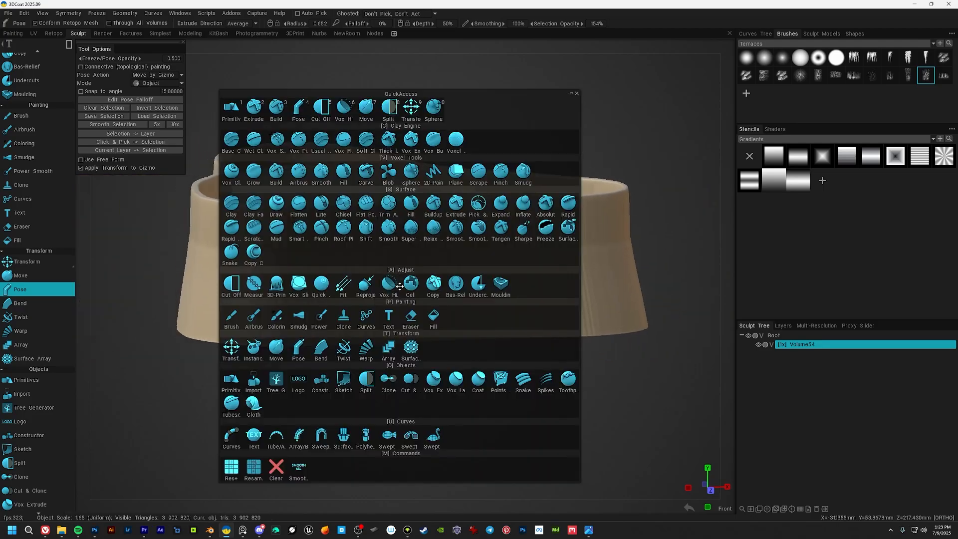
left_click(275, 107)
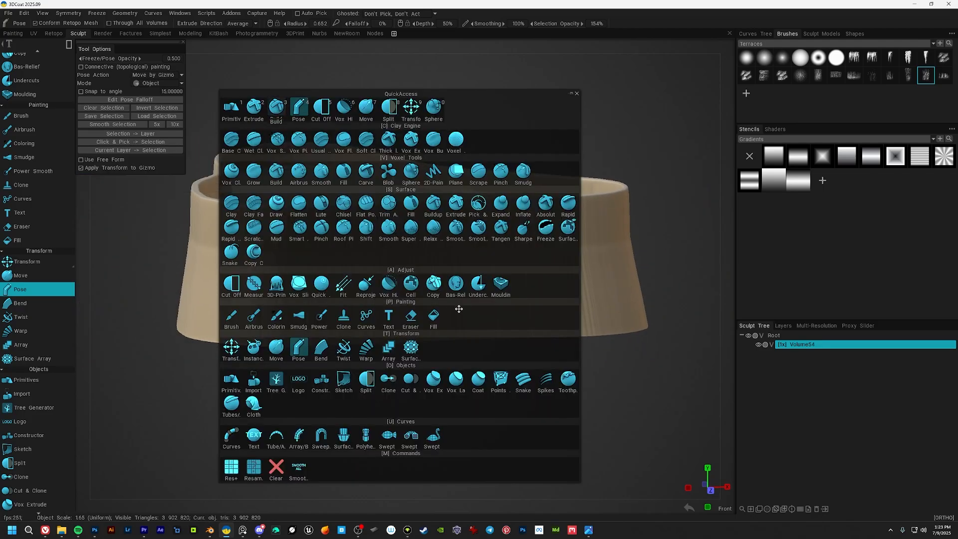
Face the terrace's front wall straight on and set the Build brush's rotation to 0.
left_click_drag(443, 276, 432, 301, "alt+shift")
right_click_drag(431, 301, 512, 254, "alt")
middle_click_drag(512, 254, 499, 283, "alt")
left_click_drag(498, 282, 497, 339, "alt")
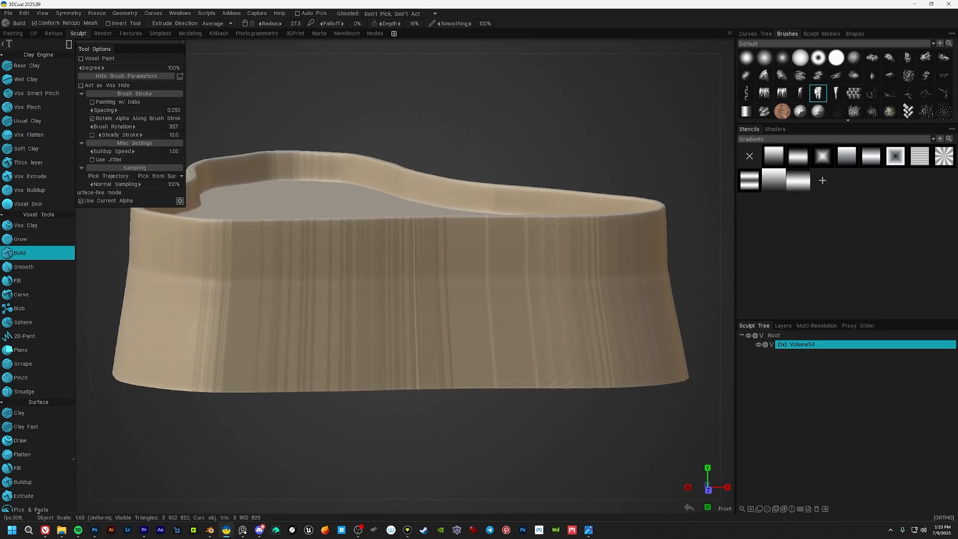
middle_click_drag(535, 235, 464, 187, "alt")
mouse_move(459, 281)
middle_mouse_down("alt")
mouse_move(493, 282)
mouse_move(522, 316)
middle_mouse_up("alt")
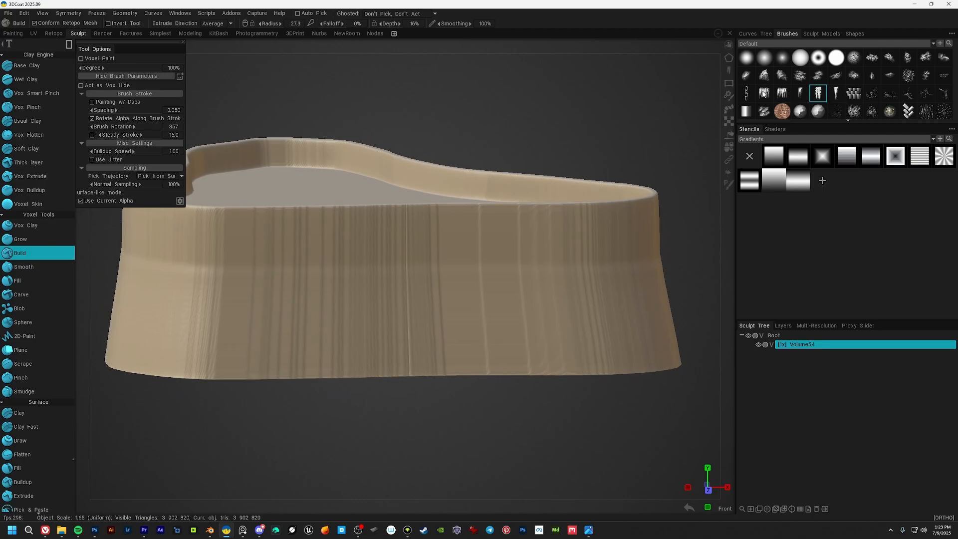
middle_click_drag(544, 244, 530, 268, "alt")
middle_click_drag(446, 292, 449, 280, "alt")
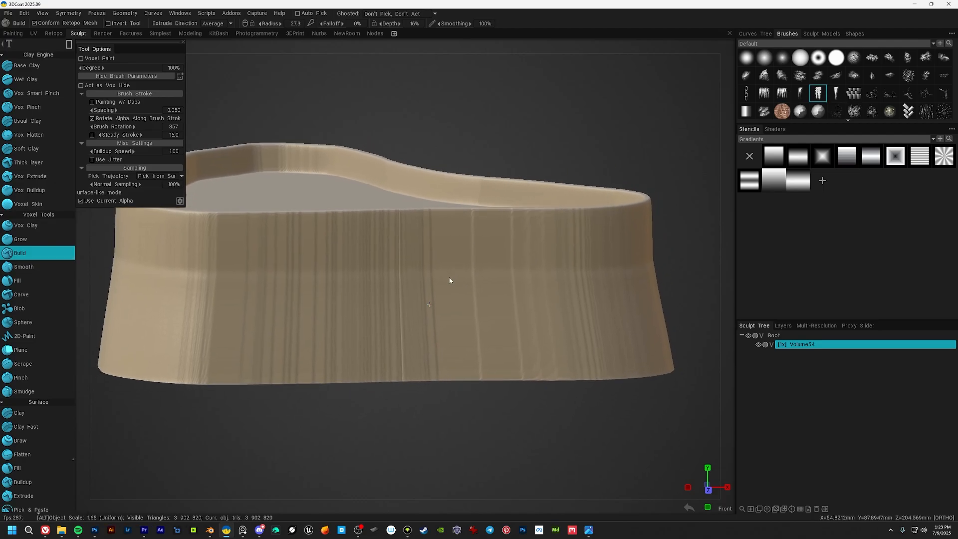
middle_click_drag(384, 321, 409, 309, "alt")
left_click_drag(409, 308, 427, 276, "alt")
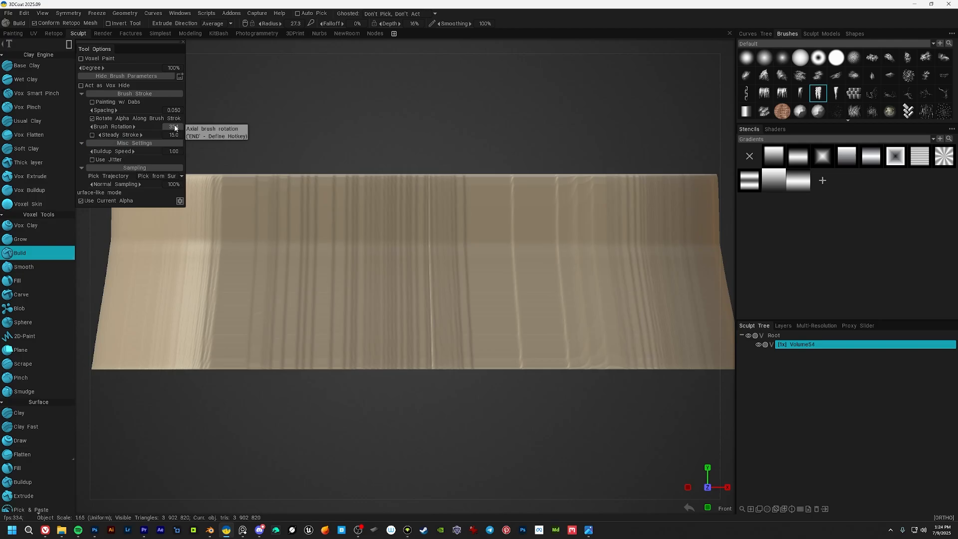
key("Return")
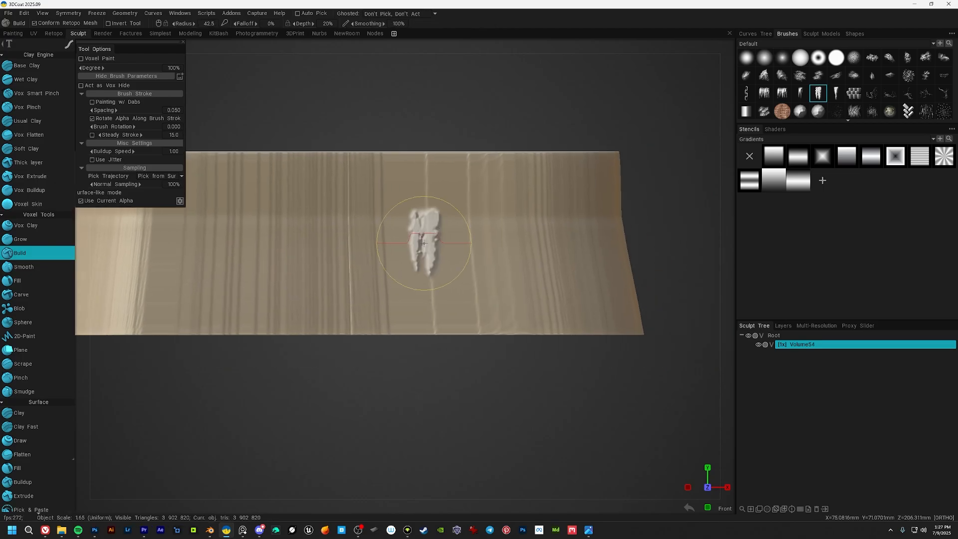
Set the Build brush's radius to 46.3 and its depth to 15% over the front wall.
mouse_move(395, 252)
left_mouse_down()
mouse_move(376, 268)
mouse_move(425, 282)
mouse_move(404, 265)
mouse_move(462, 249)
mouse_move(450, 231)
left_mouse_up()
mouse_move(449, 230)
right_mouse_down()
mouse_move(455, 222)
mouse_move(442, 222)
mouse_move(459, 222)
right_mouse_up()
key("space")
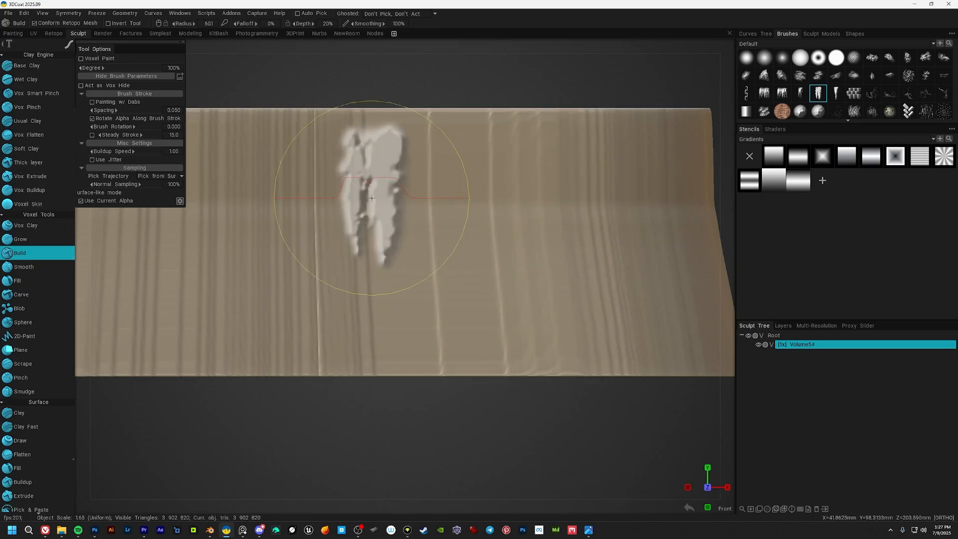
middle_click_drag(454, 229, 451, 231)
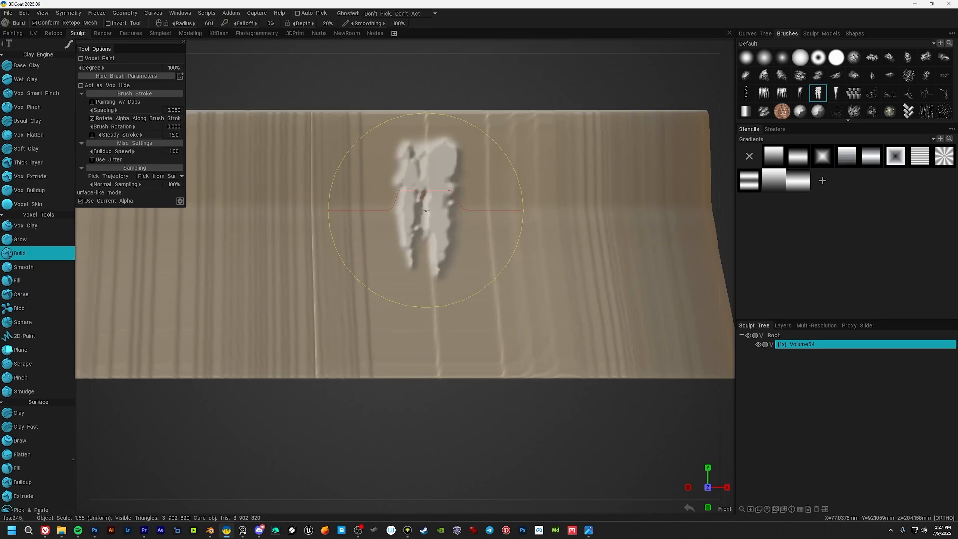
mouse_move(430, 210)
right_mouse_down()
mouse_move(498, 215)
mouse_move(585, 198)
mouse_move(438, 201)
mouse_move(346, 220)
mouse_move(454, 221)
right_mouse_up()
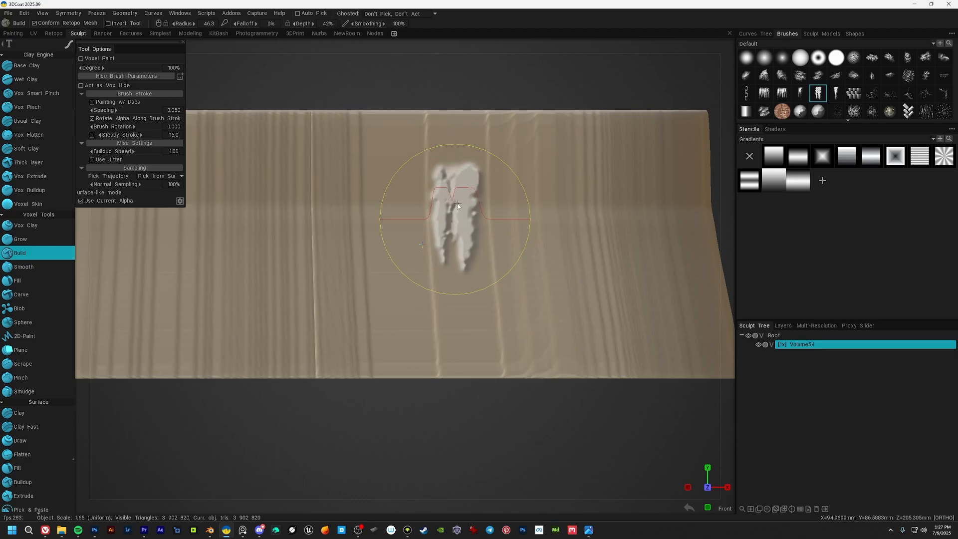
right_click_drag(459, 196, 463, 140)
mouse_move(470, 203)
right_mouse_down()
mouse_move(472, 217)
mouse_move(465, 199)
right_mouse_up()
mouse_move(442, 295)
right_mouse_down()
mouse_move(443, 270)
mouse_move(445, 287)
right_mouse_up()
right_click_drag(452, 243, 453, 270)
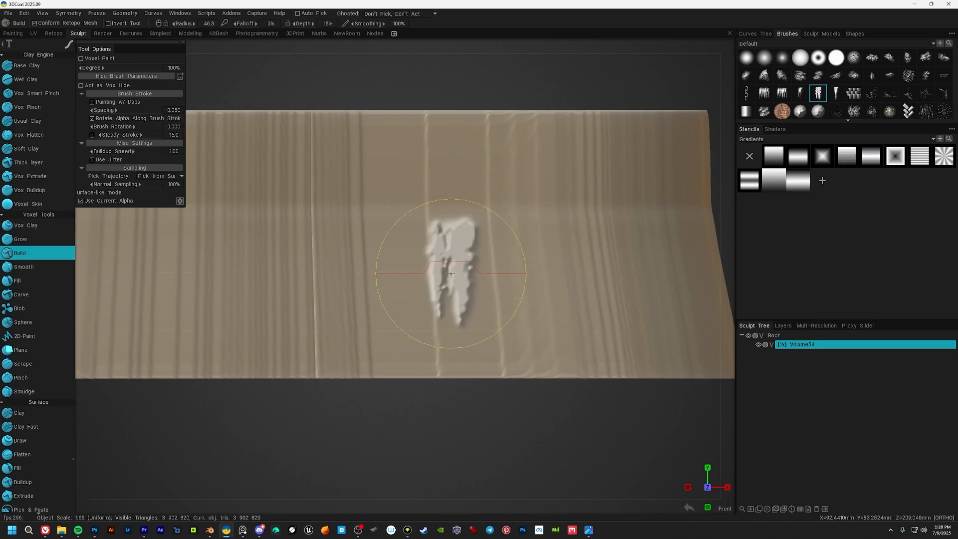
Reduce the Build brush's radius to 26.4 and bring the middle of the front wall into reach.
key("bracketleft")
key("bracketleft")
key("bracketleft")
key("bracketright")
key("bracketright")
mouse_move(448, 189)
left_mouse_down("alt")
mouse_move(445, 199)
mouse_move(431, 142)
left_mouse_up("alt")
mouse_move(452, 348)
left_mouse_down("alt")
mouse_move(441, 366)
mouse_move(425, 330)
left_mouse_up("alt")
middle_click_drag(425, 330, 460, 280, "alt")
Try vertical strokes down the front wall with the narrow double-drip alpha, undoing the first one.
left_click_drag(395, 213, 388, 310)
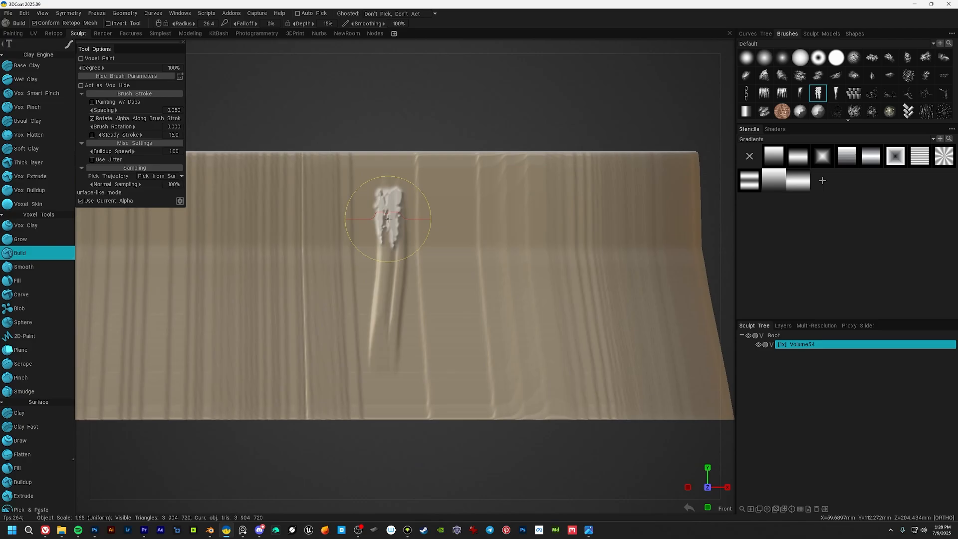
mouse_move(415, 235)
left_mouse_down("alt")
mouse_move(475, 271)
mouse_move(421, 234)
left_mouse_up("alt")
key("ctrl+z")
middle_click_drag(433, 225, 442, 211, "alt")
mouse_move(403, 213)
left_mouse_down()
mouse_move(394, 279)
mouse_move(422, 296)
left_mouse_up()
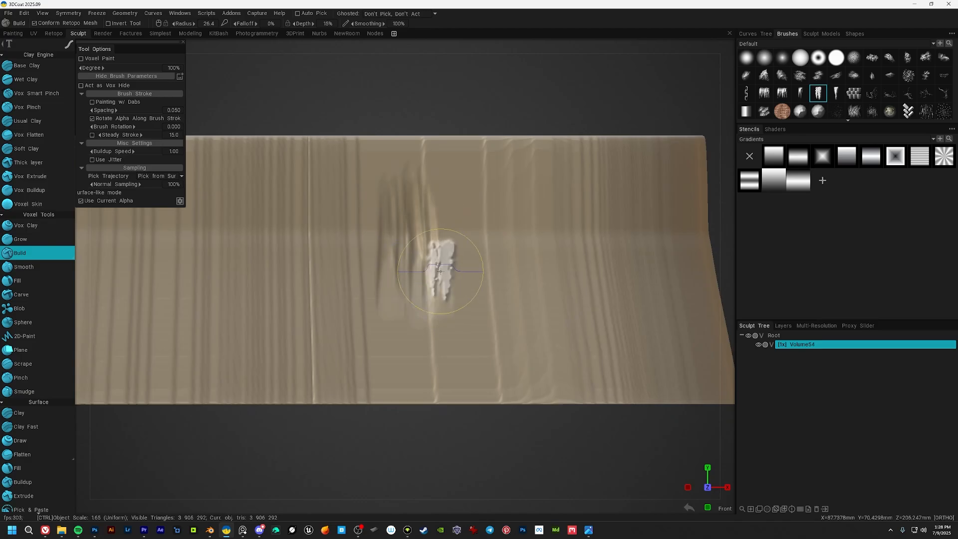
Choose the wider multi-streak alpha from the Default brushes and build vertical streaks across the middle of the front wall.
middle_click_drag(461, 240, 417, 249, "alt")
left_click_drag(417, 249, 395, 258, "alt")
mouse_move(420, 264)
middle_mouse_down("alt")
mouse_move(434, 281)
mouse_move(442, 271)
middle_mouse_up("alt")
left_click_drag(442, 271, 405, 279, "alt")
middle_click_drag(412, 272, 423, 295, "alt")
left_click_drag(424, 295, 448, 284, "alt")
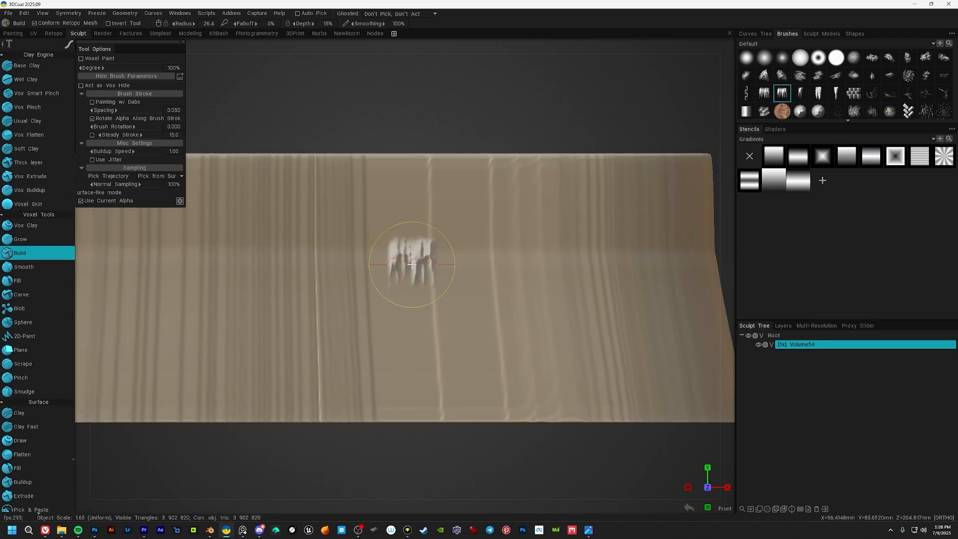
mouse_move(424, 214)
left_mouse_down()
mouse_move(429, 280)
mouse_move(399, 294)
left_mouse_up()
left_click_drag(459, 317, 299, 297, "alt")
left_click_drag(399, 240, 394, 320)
mouse_move(479, 269)
left_mouse_down("alt")
mouse_move(456, 237)
mouse_move(431, 314)
mouse_move(395, 269)
mouse_move(391, 324)
left_mouse_up("alt")
left_click_drag(479, 279, 399, 275, "alt")
left_click_drag(529, 270, 526, 330)
Continue the vertical Build streaks through the middle band of the wall around the rest of the terrace.
left_click_drag(593, 312, 344, 249, "alt")
mouse_move(410, 269)
left_mouse_down()
mouse_move(411, 344)
mouse_move(396, 278)
mouse_move(366, 327)
left_mouse_up()
left_click_drag(392, 245, 392, 272)
left_click_drag(479, 279, 429, 274, "alt")
left_click_drag(511, 239, 512, 304)
mouse_move(512, 304)
left_mouse_down("alt")
mouse_move(401, 312)
mouse_move(337, 209)
left_mouse_up("alt")
mouse_move(337, 209)
left_mouse_down()
mouse_move(336, 232)
mouse_move(366, 279)
left_mouse_up()
mouse_move(456, 300)
left_mouse_down("alt")
mouse_move(295, 291)
mouse_move(344, 294)
mouse_move(305, 280)
left_mouse_up("alt")
left_click_drag(304, 264, 301, 294)
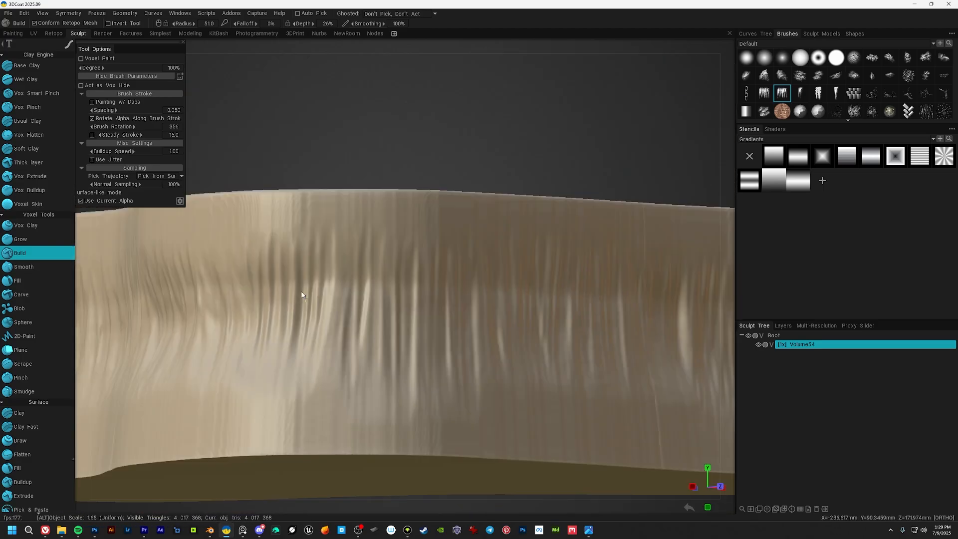
left_click_drag(375, 279, 375, 319)
Examine the streaked middle band from the terrace's left side and back for coverage and gaps.
scroll(439, 254, "down", 5)
left_click_drag(439, 254, 391, 263, "alt")
middle_click_drag(391, 263, 441, 230, "alt")
left_click_drag(440, 230, 352, 235, "alt")
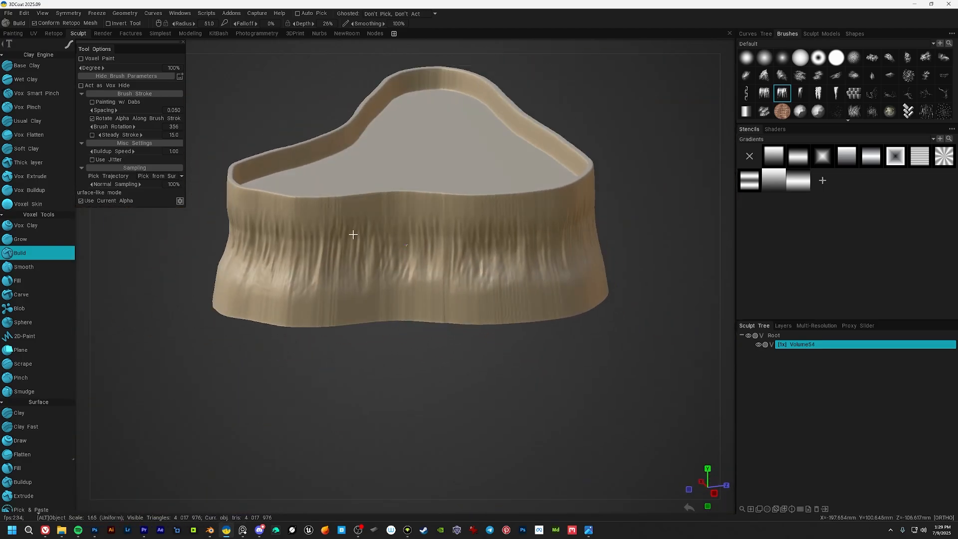
scroll(353, 234, "up", 5)
middle_click_drag(314, 226, 383, 267, "alt")
left_click_drag(384, 267, 291, 303, "alt+shift")
middle_click_drag(291, 304, 309, 228, "alt")
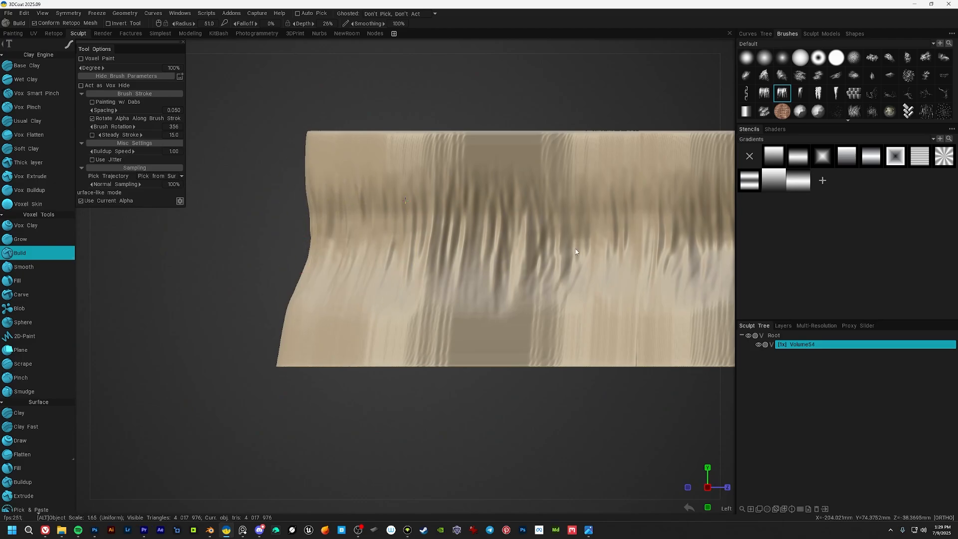
middle_click_drag(576, 250, 559, 263, "alt")
mouse_move(559, 264)
left_mouse_down("alt+shift")
mouse_move(406, 246)
mouse_move(489, 255)
left_mouse_up("alt+shift")
middle_click_drag(489, 254, 526, 278, "alt")
left_click_drag(351, 239, 351, 277)
middle_click_drag(362, 265, 400, 264, "alt")
left_click_drag(491, 199, 491, 312)
middle_click_drag(396, 293, 415, 287, "alt")
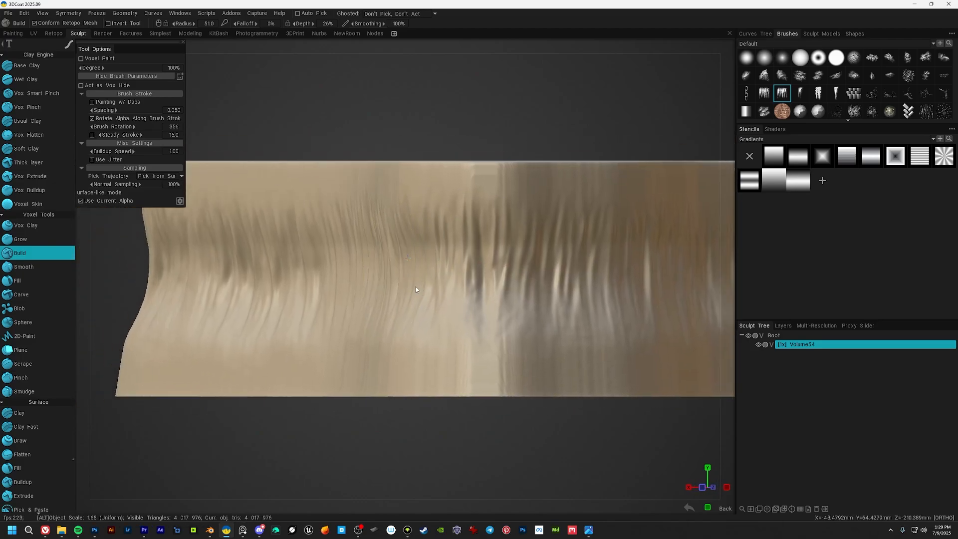
mouse_move(415, 287)
left_mouse_down("alt")
mouse_move(389, 295)
mouse_move(490, 299)
left_mouse_up("alt")
scroll(489, 302, "down", 5)
middle_click_drag(489, 347, 468, 330, "alt")
scroll(468, 330, "up", 5)
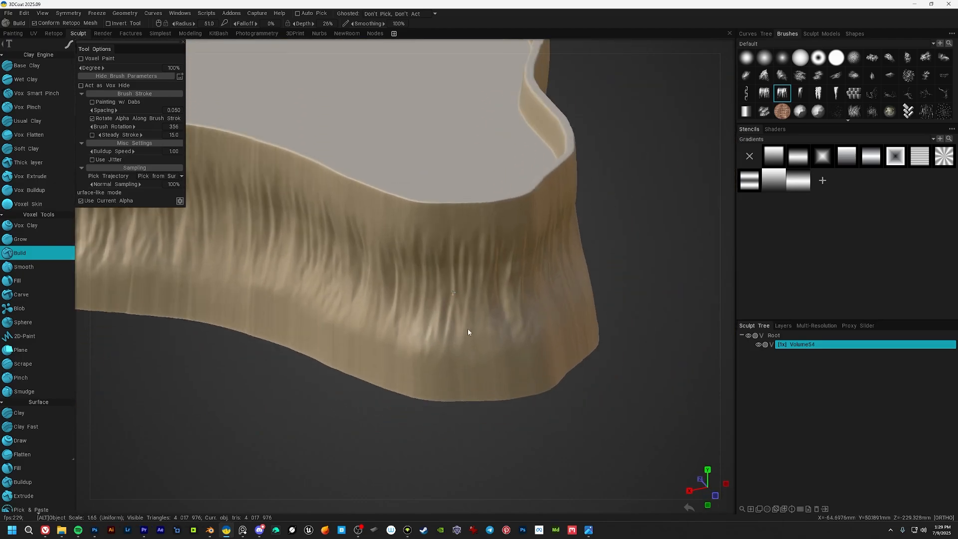
Move in on the upper back wall and reduce the Build brush's radius to 27.2.
right_click_drag(468, 331, 474, 295, "alt")
middle_click_drag(474, 294, 486, 358, "alt")
left_click_drag(485, 358, 502, 367, "alt+shift")
middle_click_drag(502, 367, 478, 326, "alt")
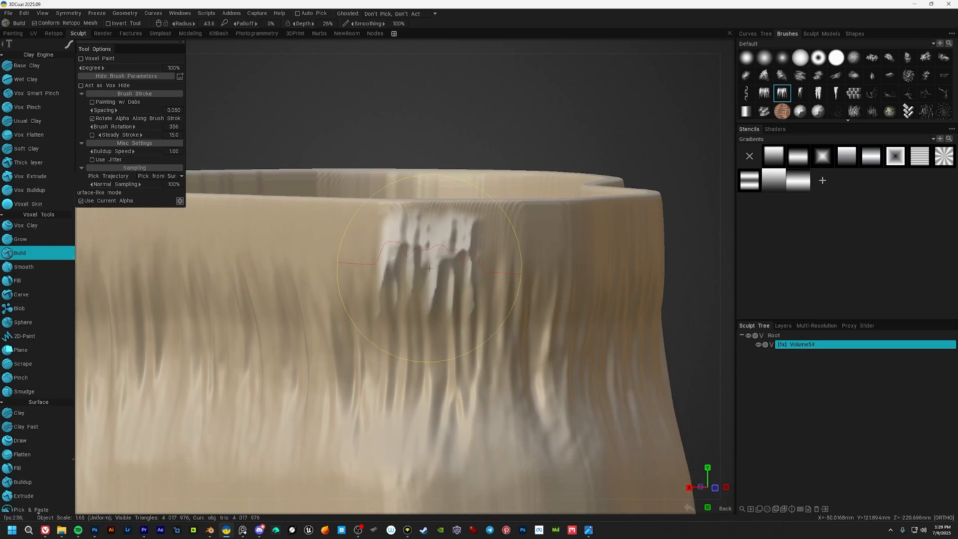
mouse_move(424, 257)
right_mouse_down()
mouse_move(402, 257)
mouse_move(414, 256)
right_mouse_up()
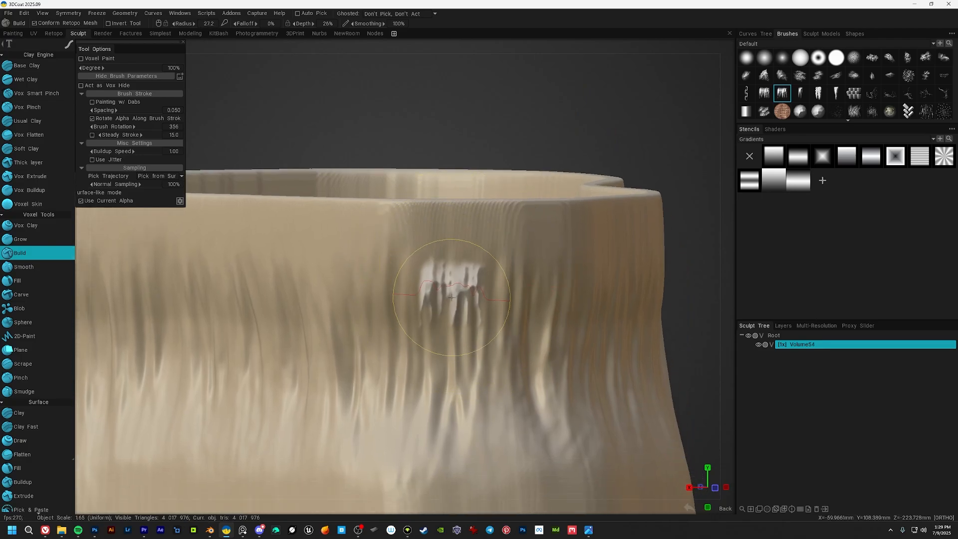
mouse_move(451, 297)
left_mouse_down("alt")
mouse_move(486, 262)
mouse_move(452, 227)
mouse_move(479, 191)
mouse_move(409, 284)
mouse_move(456, 248)
mouse_move(424, 262)
mouse_move(442, 259)
mouse_move(451, 229)
left_mouse_up("alt")
Build short vertical streaks in the plain band below the rim along the back wall.
mouse_move(451, 230)
left_mouse_down()
mouse_move(461, 264)
mouse_move(425, 265)
mouse_move(420, 286)
mouse_move(421, 252)
mouse_move(447, 240)
left_mouse_up()
left_click_drag(390, 222, 391, 249)
left_click_drag(399, 248, 464, 240, "alt")
left_click_drag(407, 242, 405, 261)
left_click_drag(468, 235, 474, 263)
mouse_move(466, 269)
left_mouse_down("alt")
mouse_move(372, 297)
mouse_move(388, 260)
left_mouse_up("alt")
mouse_move(403, 212)
left_mouse_down()
mouse_move(406, 242)
mouse_move(383, 282)
mouse_move(368, 239)
mouse_move(367, 260)
mouse_move(367, 269)
mouse_move(408, 277)
left_mouse_up()
middle_click_drag(495, 280, 398, 256, "alt")
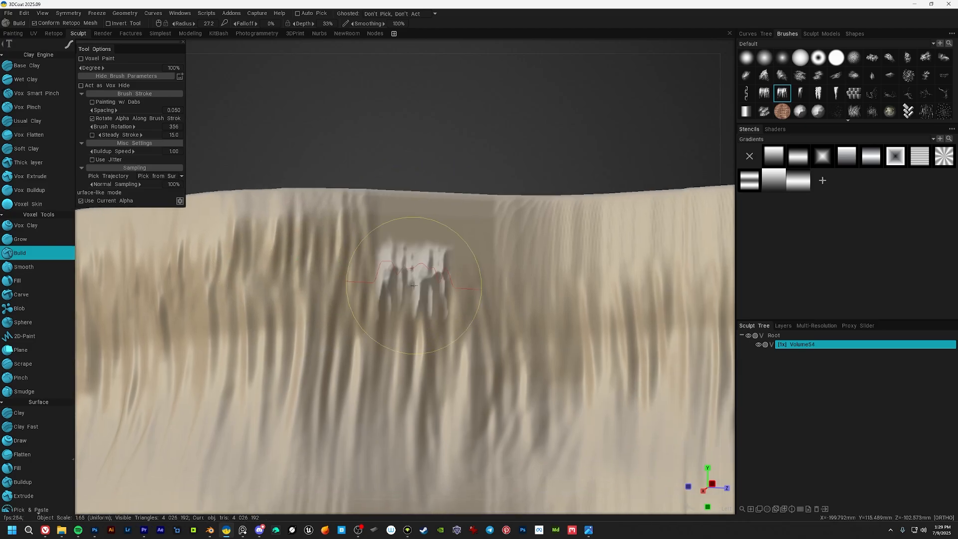
Extend the short streaks below the rim onto the terrace's left side at 33% depth, with the radius reduced to 25.5.
left_click_drag(414, 247, 418, 277)
left_click_drag(449, 237, 479, 281)
middle_click_drag(523, 229, 413, 245, "alt")
mouse_move(406, 249)
left_mouse_down("alt")
mouse_move(475, 304)
mouse_move(435, 267)
left_mouse_up("alt")
left_click_drag(440, 205, 447, 257)
mouse_move(501, 255)
left_mouse_down("alt")
mouse_move(487, 266)
mouse_move(467, 222)
left_mouse_up("alt")
left_click_drag(387, 242, 388, 277)
left_click_drag(433, 252, 442, 299)
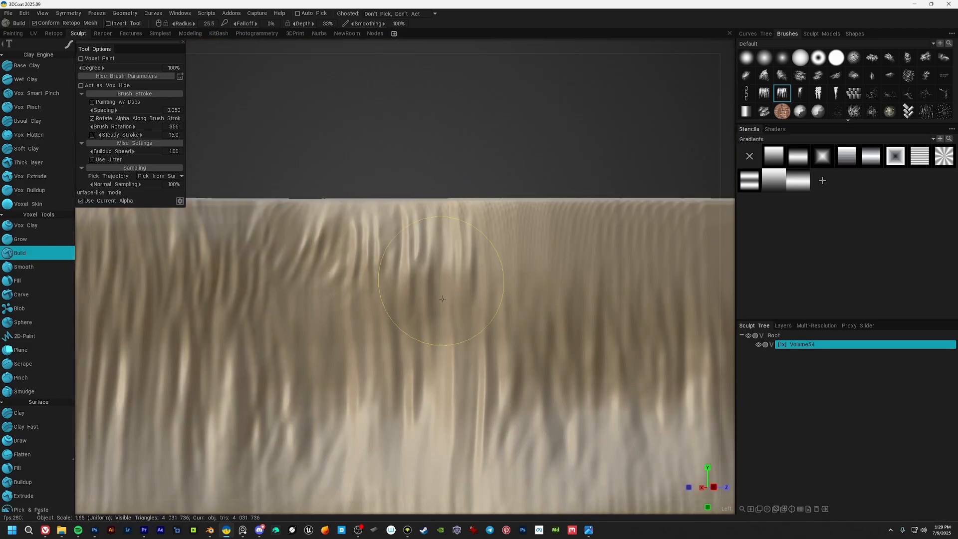
Fill the upper band along the left wall with closely spaced vertical streaks below the rim.
left_click_drag(474, 240, 483, 278)
middle_click_drag(579, 268, 445, 274, "alt")
left_click_drag(356, 227, 367, 277)
left_click_drag(419, 215, 419, 259)
middle_click_drag(479, 252, 357, 239, "alt")
left_click_drag(356, 222, 358, 249)
left_click_drag(359, 250, 390, 234, "alt")
left_click_drag(389, 234, 395, 267)
mouse_move(477, 240)
left_mouse_down()
mouse_move(489, 274)
mouse_move(327, 245)
left_mouse_up()
left_click_drag(323, 227, 328, 260)
mouse_move(372, 244)
left_mouse_down()
mouse_move(377, 284)
mouse_move(403, 295)
left_mouse_up()
left_click_drag(422, 239, 430, 289)
Carry the short vertical streaks below the rim around the terrace's front-left corner.
middle_click_drag(462, 280, 329, 280, "alt")
left_click_drag(399, 269, 344, 257, "alt")
left_click_drag(343, 239, 349, 293)
left_click_drag(377, 239, 382, 284)
mouse_move(407, 245)
left_mouse_down()
mouse_move(412, 296)
mouse_move(411, 254)
left_mouse_up()
mouse_move(412, 255)
left_mouse_down()
mouse_move(418, 292)
mouse_move(417, 227)
left_mouse_up()
left_click_drag(418, 225, 432, 277)
middle_click_drag(459, 292, 405, 240, "alt")
left_click_drag(401, 237, 405, 266)
left_click_drag(494, 285, 417, 281, "alt")
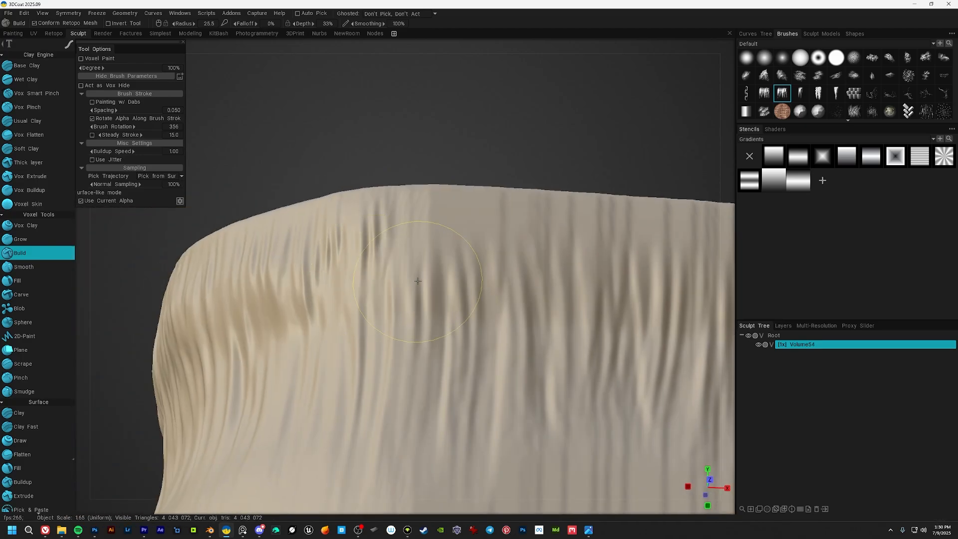
Build vertical streaks in the plain band below the rim along the front wall.
left_click_drag(423, 243, 429, 277)
left_click_drag(465, 249, 471, 281)
left_click_drag(541, 260, 526, 248, "alt")
middle_click_drag(526, 248, 374, 249, "alt")
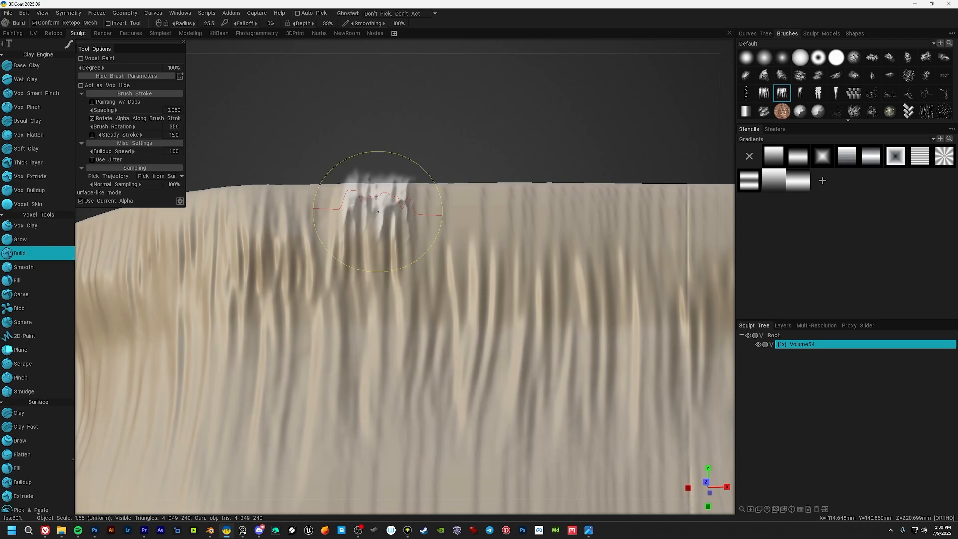
middle_click_drag(492, 225, 339, 234, "alt")
mouse_move(344, 230)
left_mouse_down()
mouse_move(350, 272)
mouse_move(368, 272)
left_mouse_up()
left_click_drag(403, 242, 408, 276)
left_click_drag(447, 234, 453, 279)
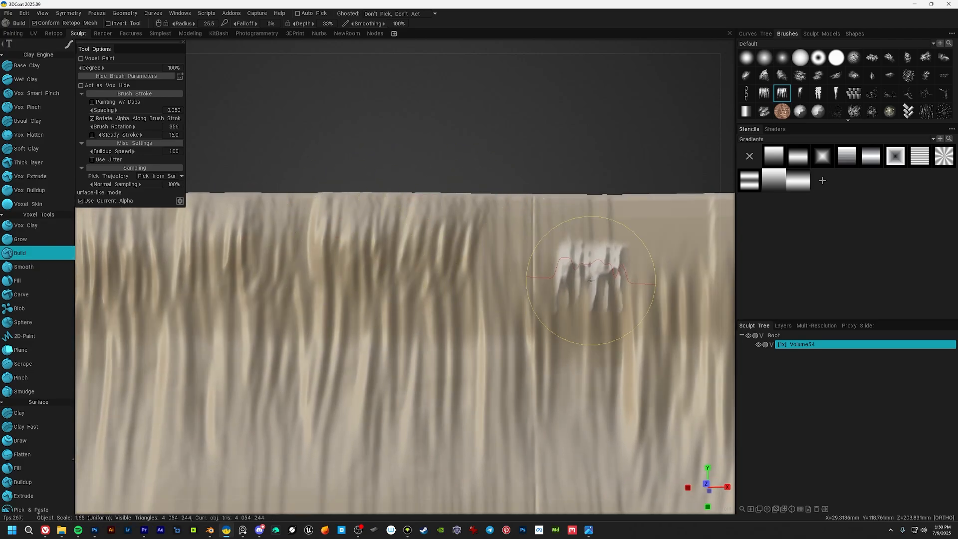
Compare the wall's lower edge with the travertine reference photo, focusing on the rock forms at the foot of the terraces.
left_click_drag(591, 280, 500, 279, "alt")
right_click_drag(501, 247, 387, 227, "alt")
left_click_drag(387, 226, 349, 299, "alt")
right_click_drag(349, 300, 394, 259, "alt")
mouse_move(394, 259)
middle_mouse_down("alt")
mouse_move(334, 255)
mouse_move(393, 266)
middle_mouse_up("alt")
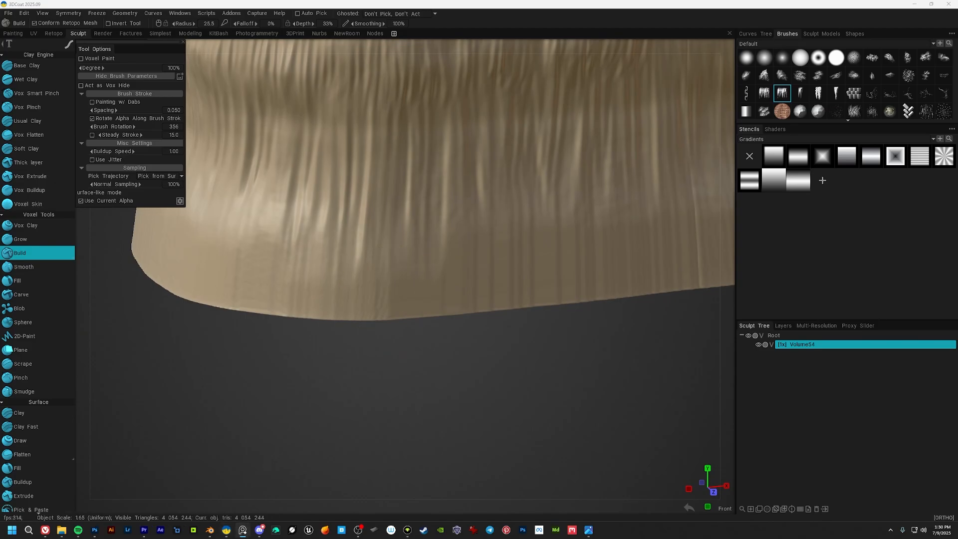
right_click_drag(957, 269, 782, 174)
scroll(733, 171, "up", 2)
middle_click_drag(733, 171, 797, 177)
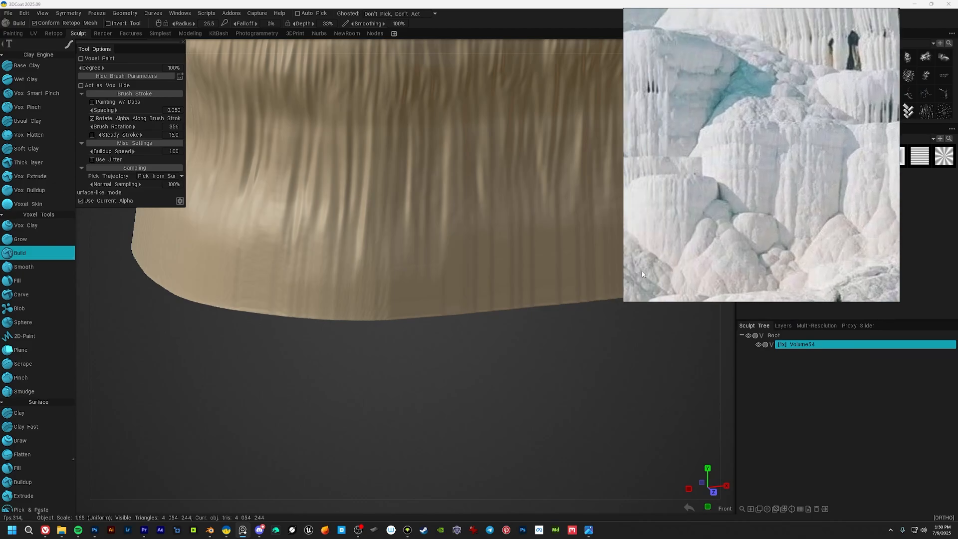
key("alt+Tab")
left_click_drag(423, 293, 409, 318, "alt")
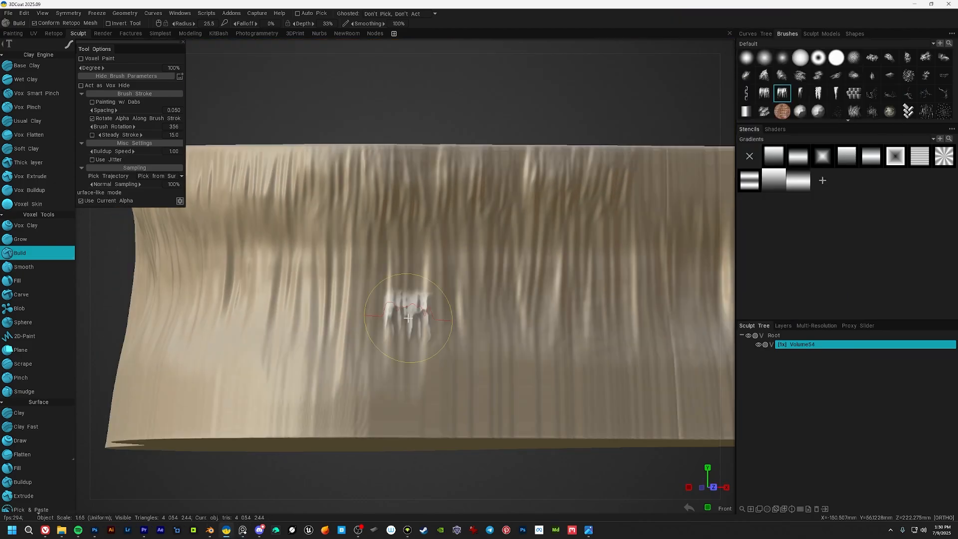
Try building clumpy rock texture along the foot of the front wall with the rocky alpha.
left_click(242, 530)
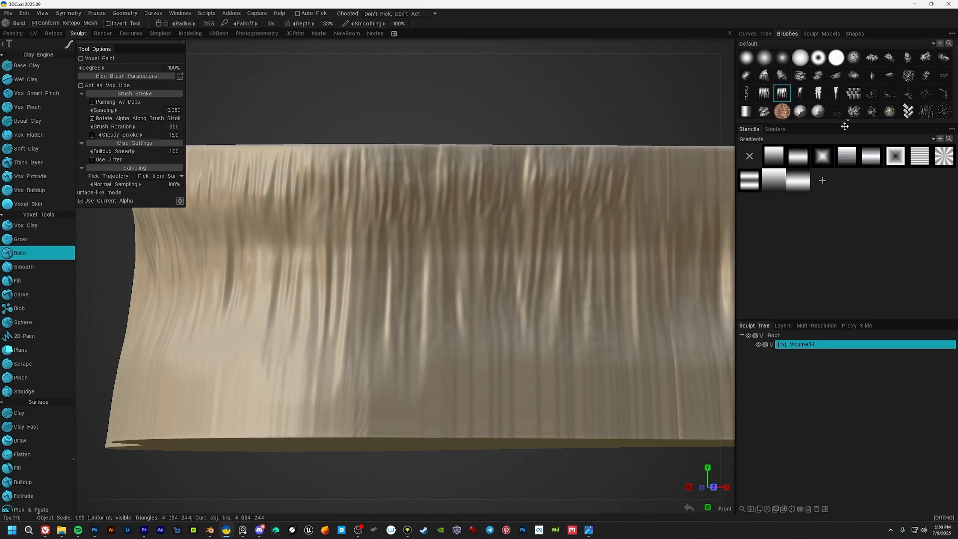
left_click(764, 111)
middle_click_drag(429, 325, 410, 275, "alt")
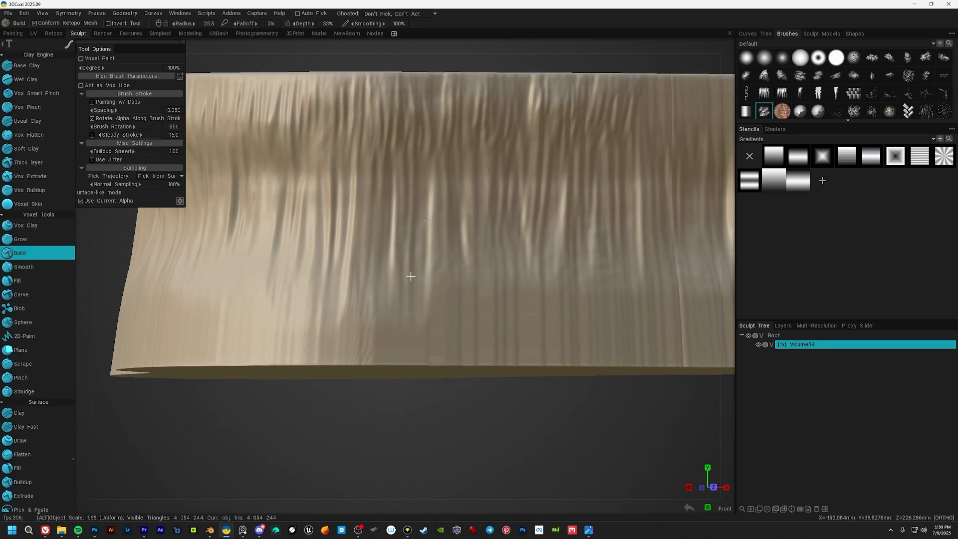
left_click_drag(411, 273, 433, 313, "alt")
right_click_drag(433, 313, 425, 304, "alt")
mouse_move(425, 304)
left_mouse_down()
mouse_move(543, 288)
mouse_move(417, 280)
left_mouse_up()
key("ctrl+z")
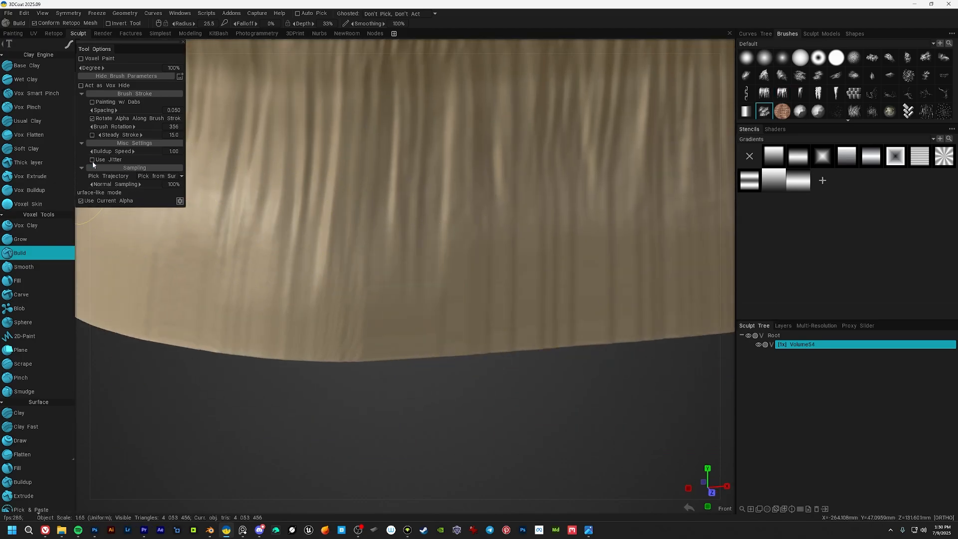
Try building rock clumps at the wall's foot with jitter enabled and the brush depth at 77%.
left_click(92, 161)
right_click_drag(413, 293, 409, 267)
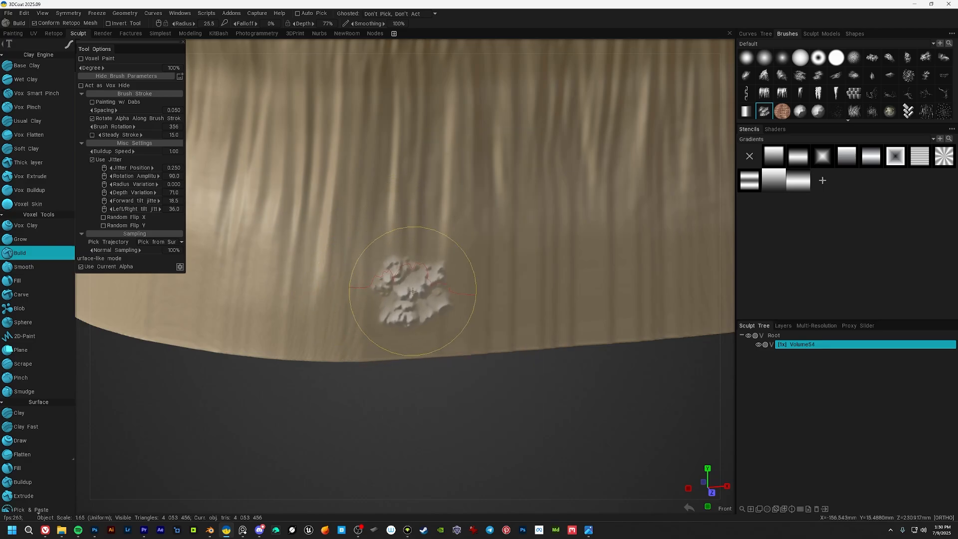
mouse_move(413, 289)
left_mouse_down()
mouse_move(459, 293)
mouse_move(542, 269)
mouse_move(487, 267)
left_mouse_up()
mouse_move(487, 267)
left_mouse_down("alt")
mouse_move(425, 279)
mouse_move(344, 272)
mouse_move(424, 272)
mouse_move(337, 248)
mouse_move(396, 284)
mouse_move(430, 326)
mouse_move(381, 257)
mouse_move(438, 299)
mouse_move(391, 229)
mouse_move(369, 316)
mouse_move(344, 301)
mouse_move(402, 293)
mouse_move(459, 310)
mouse_move(439, 278)
mouse_move(251, 212)
mouse_move(360, 263)
mouse_move(409, 304)
left_mouse_up("alt")
scroll(364, 269, "up", 4)
scroll(420, 279, "down", 4)
key("ctrl+z")
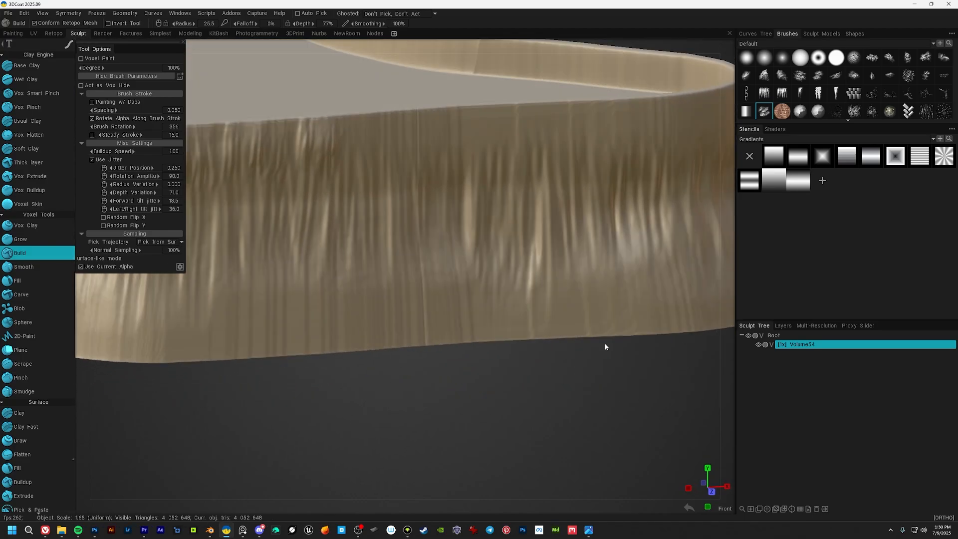
Switch the Build brush back to the dripping streak alpha and turn jitter off for the front wall's rim.
mouse_move(605, 346)
left_mouse_down("alt")
mouse_move(464, 305)
mouse_move(450, 280)
mouse_move(391, 257)
mouse_move(358, 266)
left_mouse_up("alt")
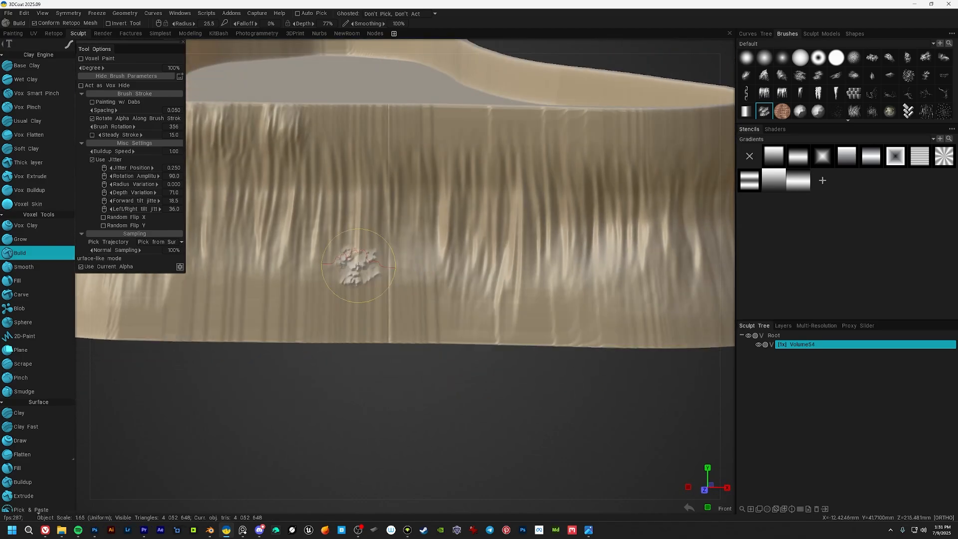
middle_click_drag(358, 266, 355, 327, "alt")
left_click(782, 93)
right_click_drag(359, 269, 429, 270, "alt")
left_click_drag(382, 300, 487, 246)
key("ctrl+z")
left_click(92, 159)
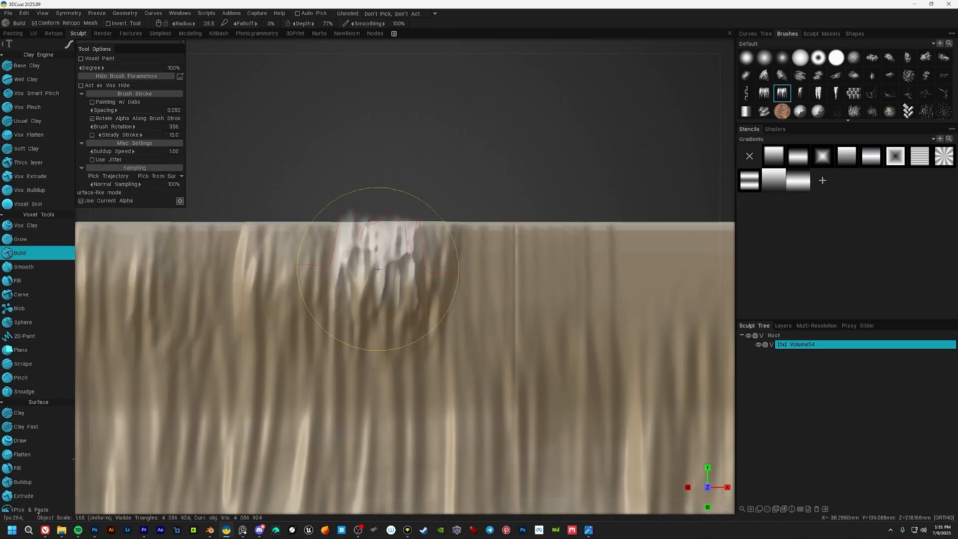
Build short vertical dripping streaks along the remaining plain stretches just below the front wall's rim.
mouse_move(378, 269)
left_mouse_down("alt")
mouse_move(504, 198)
mouse_move(486, 199)
mouse_move(464, 234)
mouse_move(406, 211)
mouse_move(436, 199)
left_mouse_up("alt")
left_click_drag(394, 187, 478, 199)
left_click_drag(449, 210, 404, 222, "alt")
right_click_drag(404, 223, 359, 223, "alt")
left_click_drag(359, 223, 419, 200, "alt")
right_click_drag(349, 209, 419, 209, "alt")
mouse_move(349, 194)
left_mouse_down()
mouse_move(424, 200)
mouse_move(400, 224)
left_mouse_up()
left_click_drag(399, 225, 545, 178, "alt")
left_click_drag(360, 192, 360, 212)
mouse_move(360, 213)
left_mouse_down("alt")
mouse_move(401, 195)
mouse_move(428, 202)
mouse_move(379, 197)
left_mouse_up("alt")
mouse_move(425, 172)
left_mouse_down()
mouse_move(470, 172)
mouse_move(399, 219)
left_mouse_up()
mouse_move(399, 220)
left_mouse_down()
mouse_move(406, 240)
mouse_move(362, 241)
mouse_move(351, 253)
mouse_move(399, 219)
left_mouse_up()
Build clumpy rock texture around the foot of the terrace walls using the rocky alpha with jitter enabled.
left_click(764, 110)
left_click(92, 160)
mouse_move(449, 244)
left_mouse_down()
mouse_move(482, 229)
mouse_move(624, 280)
left_mouse_up()
mouse_move(624, 279)
left_mouse_down("alt")
mouse_move(662, 255)
mouse_move(426, 316)
mouse_move(649, 279)
left_mouse_up("alt")
mouse_move(681, 264)
left_mouse_down()
mouse_move(680, 305)
mouse_move(574, 295)
left_mouse_up()
mouse_move(574, 294)
left_mouse_down("alt")
mouse_move(319, 287)
mouse_move(466, 310)
mouse_move(513, 284)
mouse_move(356, 275)
mouse_move(429, 277)
left_mouse_up("alt")
right_click_drag(429, 278, 399, 359, "alt")
left_click_drag(389, 214, 456, 272, "alt")
right_click_drag(456, 273, 431, 220, "alt")
middle_click_drag(431, 219, 453, 323, "alt")
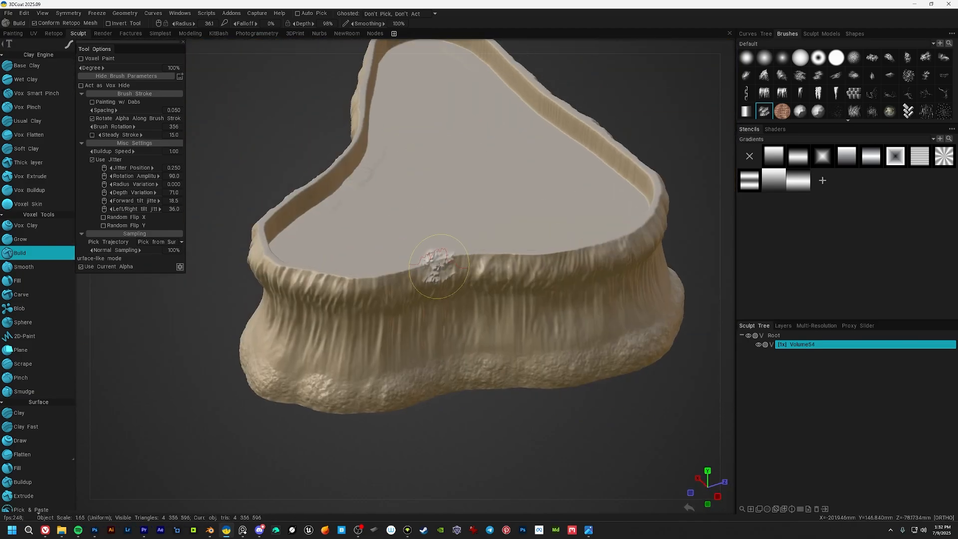
Switch to the Extrude tool with the clumpy rock alpha and change its stroke mode for freehand painting on the pool floor.
left_click_drag(435, 286, 454, 222, "alt")
right_click_drag(430, 150, 385, 273, "alt")
left_click_drag(385, 273, 416, 259, "alt")
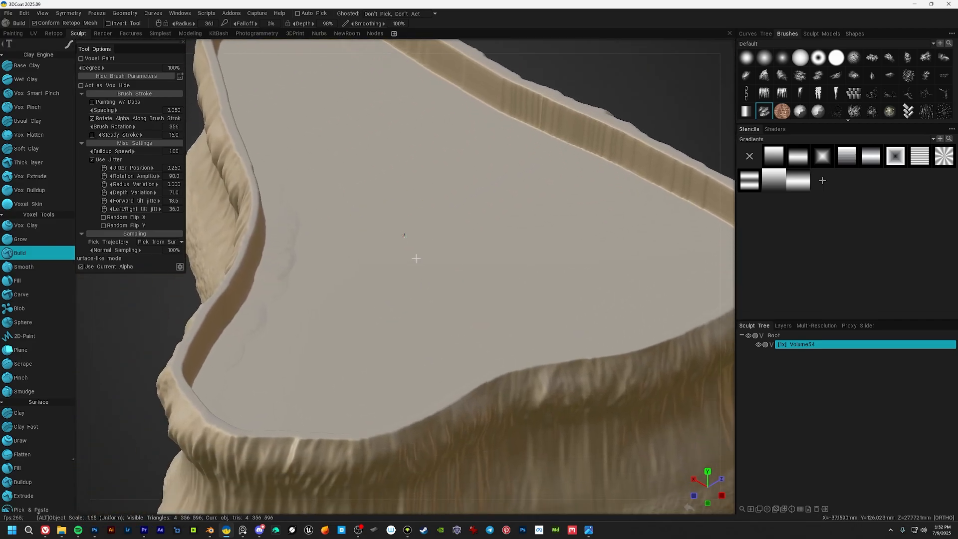
key("space")
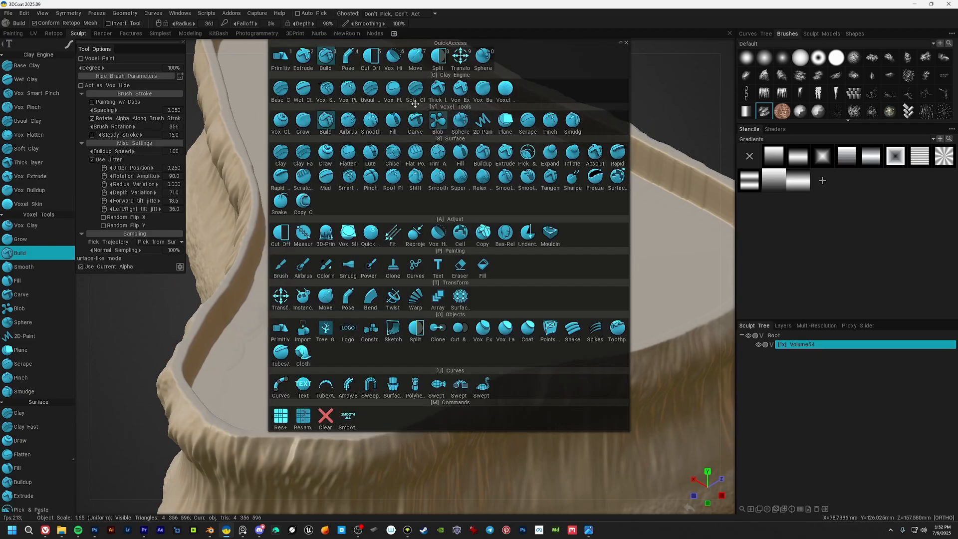
left_click(302, 57)
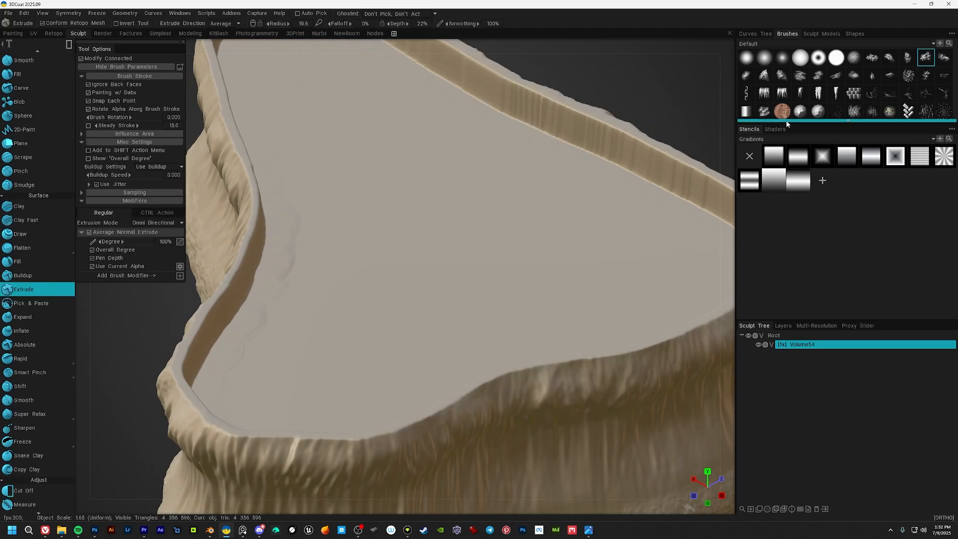
left_click_drag(511, 262, 433, 244, "alt")
mouse_move(433, 243)
right_mouse_down("alt")
mouse_move(489, 225)
mouse_move(443, 224)
right_mouse_up("alt")
left_click_drag(460, 179, 453, 310)
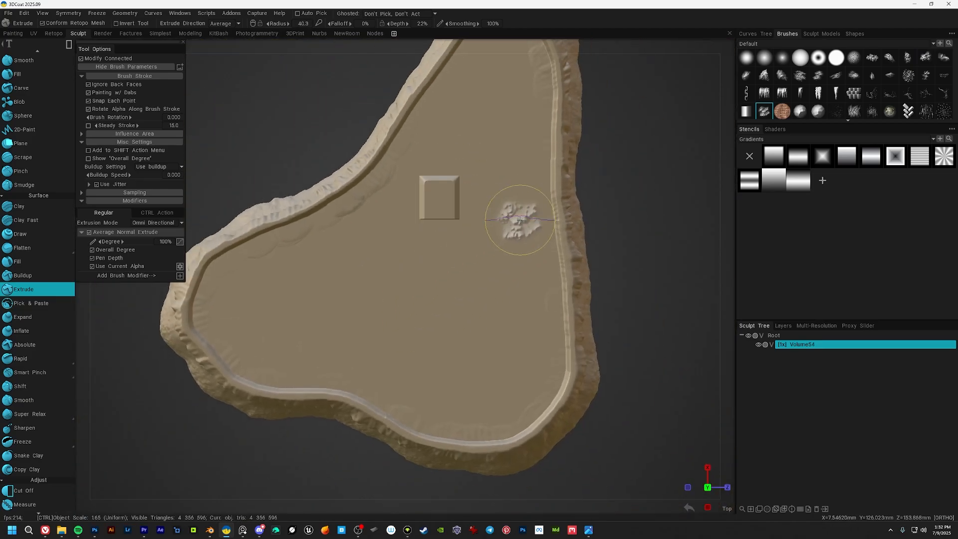
key("e")
left_click(452, 213)
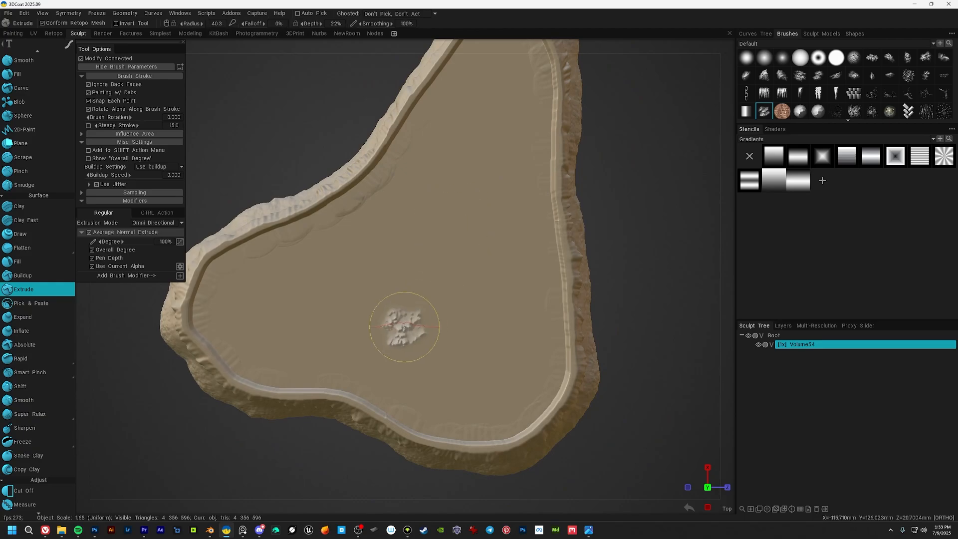
Try raising and carving rock clumps on the pool floor with Extrude at 22% depth.
mouse_move(471, 209)
left_mouse_down()
mouse_move(379, 320)
mouse_move(458, 244)
left_mouse_up()
key("ctrl+z")
key("ctrl+z")
key("ctrl+z")
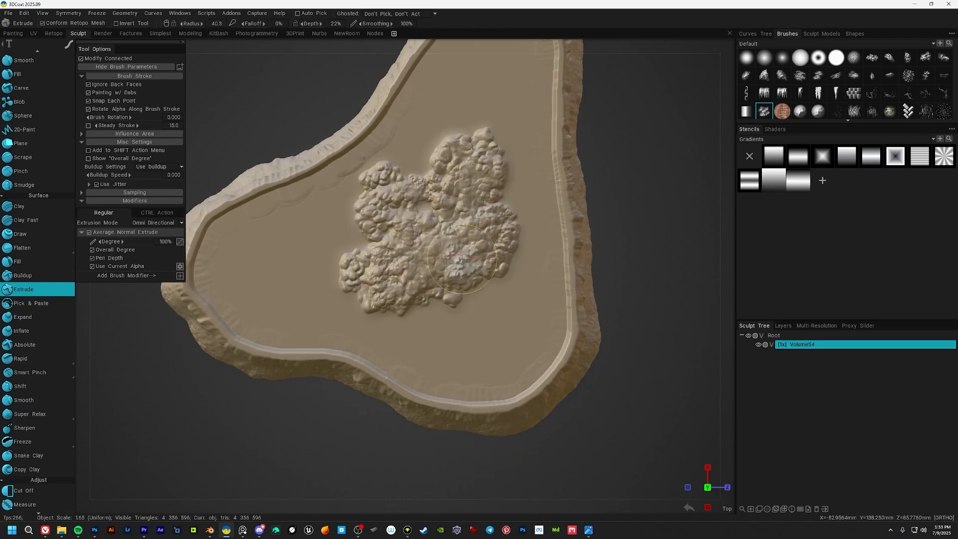
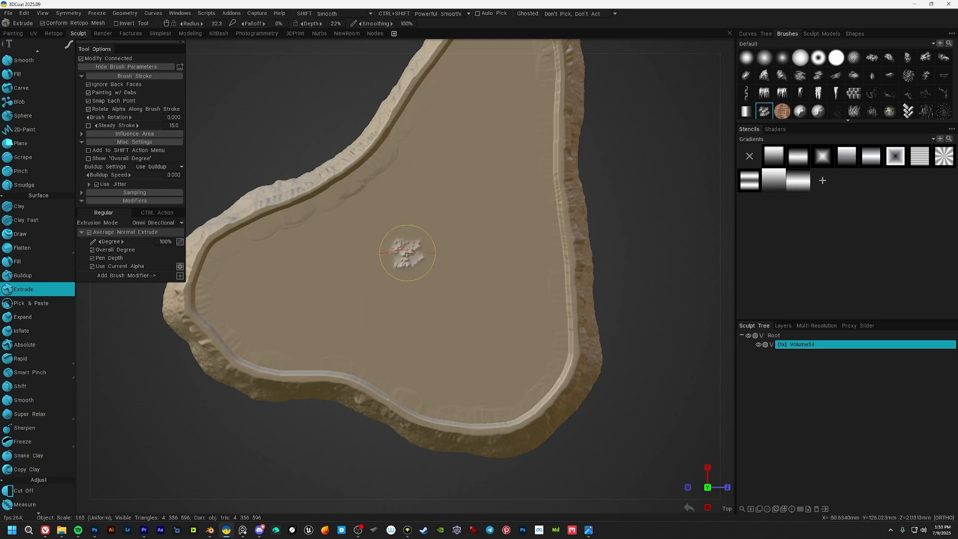
mouse_move(523, 231)
left_mouse_down()
mouse_move(520, 268)
mouse_move(493, 252)
left_mouse_up()
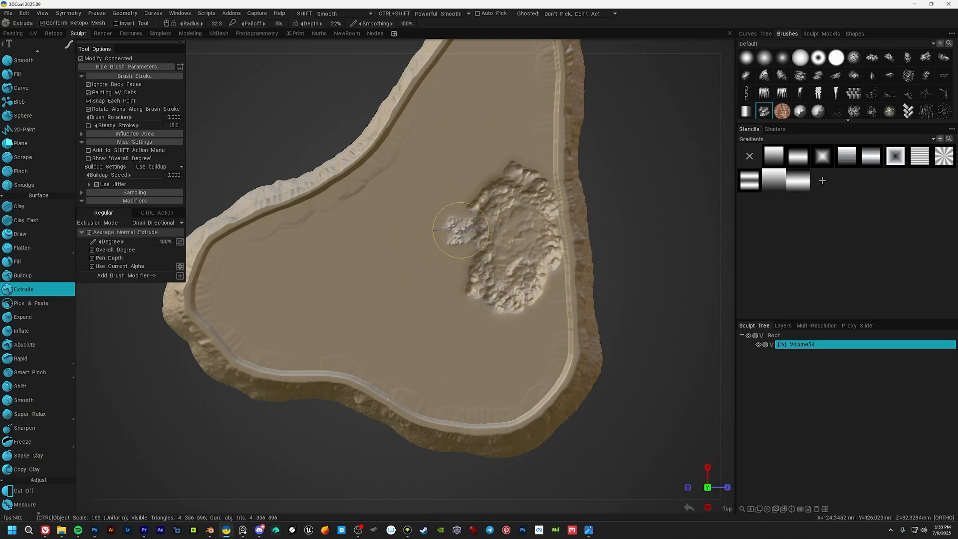
key("ctrl+z")
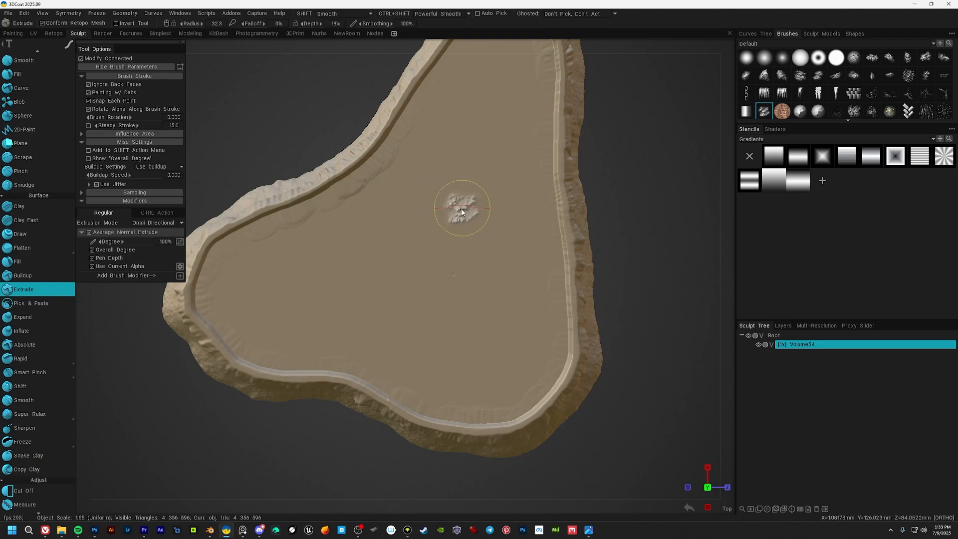
Set the Extrude brush depth to 5% for shallow rocky detail on the pool floor.
right_click(459, 209)
double_click(330, 23)
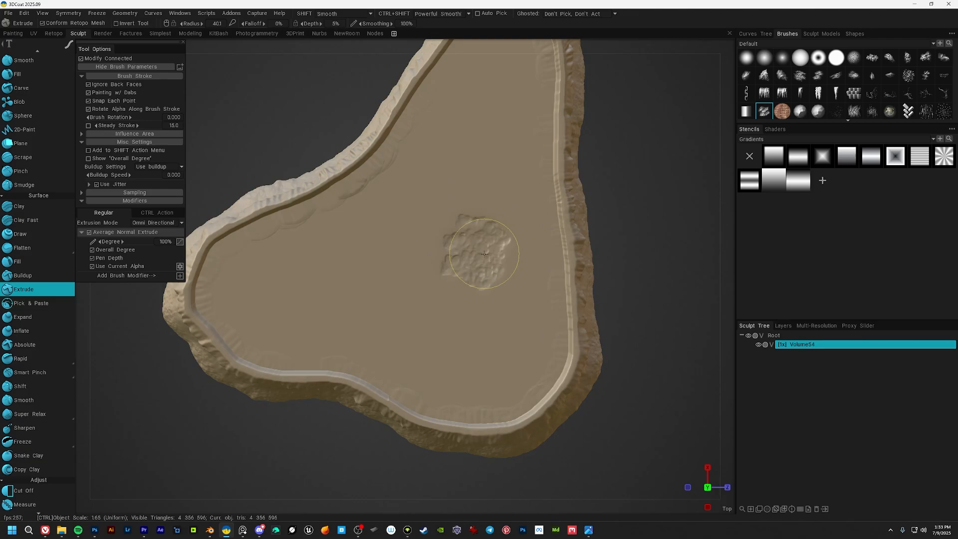
Try extruding rocky texture over the sunken floor with a brush radius of about 40, and undo those strokes.
left_click_drag(483, 254, 463, 332)
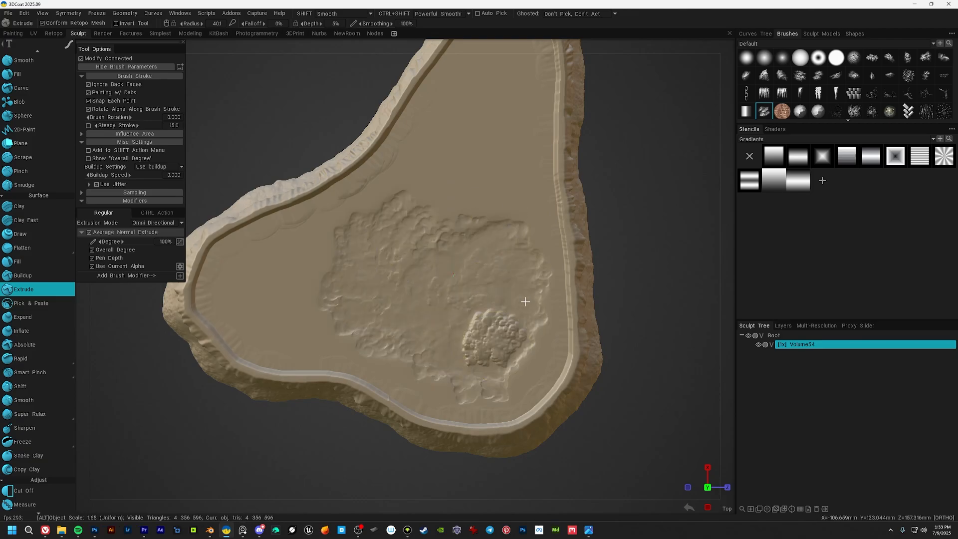
middle_click_drag(525, 301, 523, 328, "alt")
right_click_drag(523, 328, 507, 336, "alt")
middle_click_drag(507, 336, 486, 280, "alt")
right_click_drag(486, 280, 487, 280, "alt")
key("ctrl+z")
key("ctrl+z")
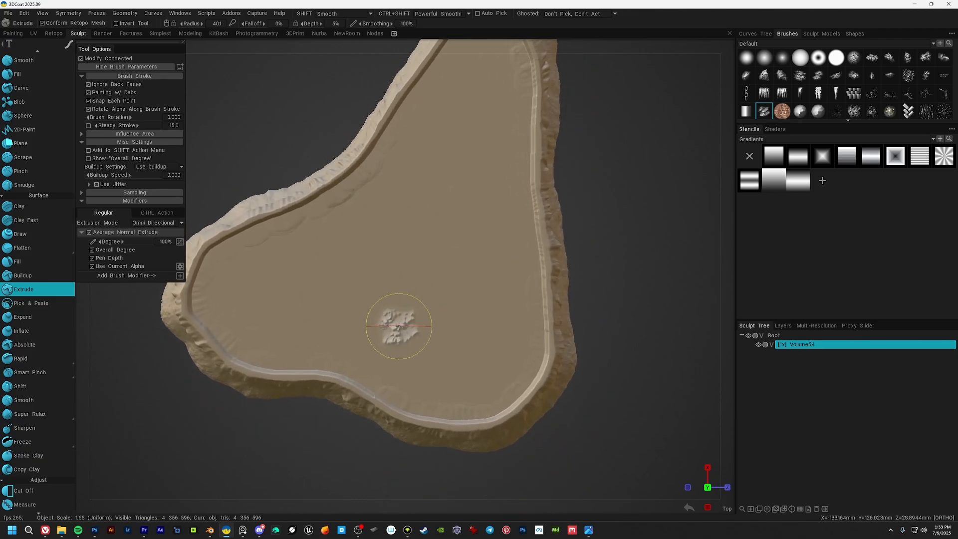
Extrude rocky texture in broad patches across the sunken floor with a 44.3 brush radius and 5% depth.
key("]")
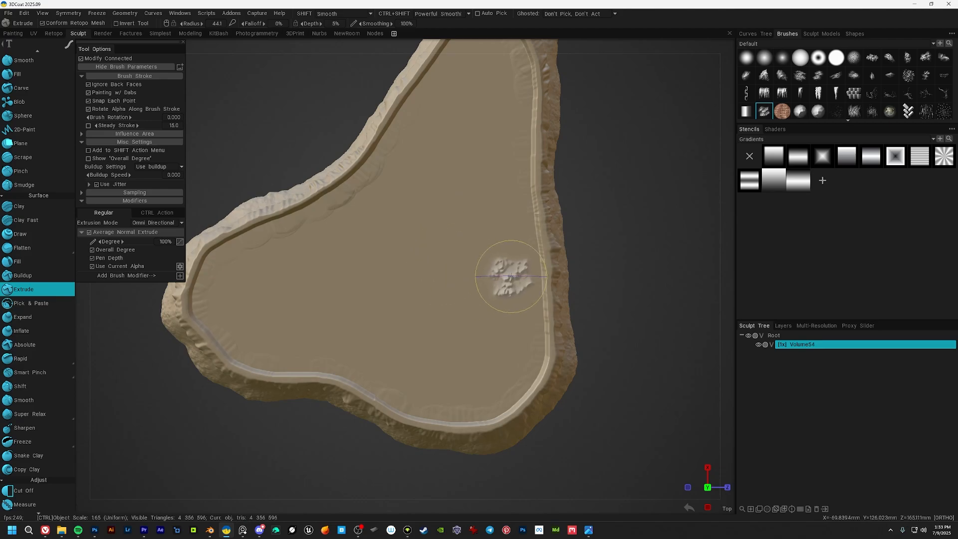
left_click_drag(497, 247, 429, 268)
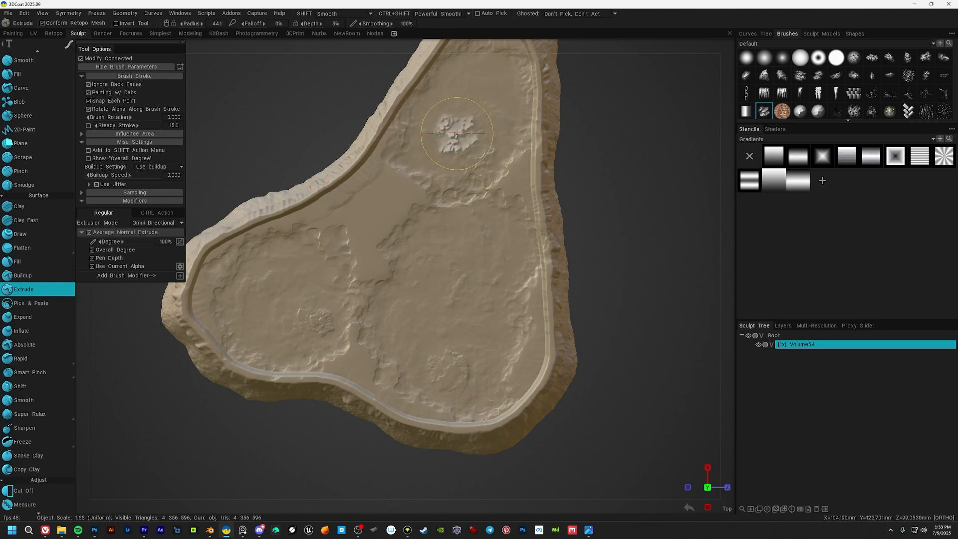
mouse_move(458, 273)
left_mouse_down("alt")
mouse_move(466, 242)
mouse_move(554, 188)
mouse_move(462, 177)
left_mouse_up("alt")
scroll(499, 219, "up", 6)
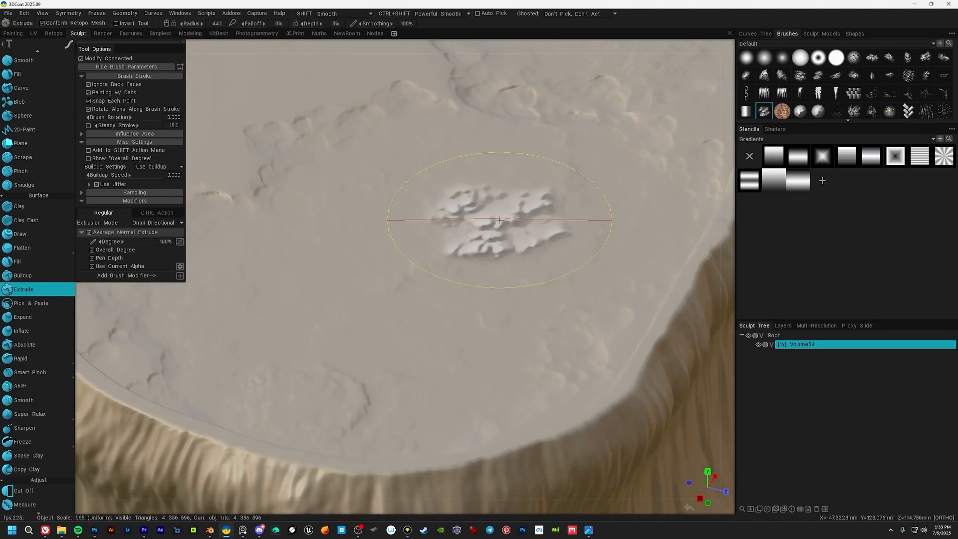
scroll(499, 219, "down", 6)
mouse_move(500, 219)
left_mouse_down("alt")
mouse_move(417, 235)
mouse_move(429, 314)
mouse_move(447, 278)
left_mouse_up("alt")
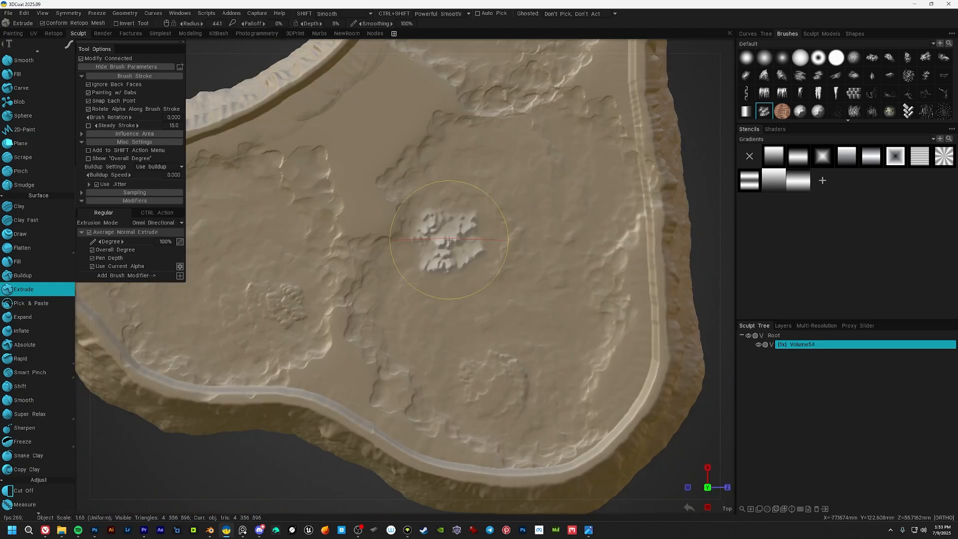
Texture the smooth gaps between the floor patches and beside the rim, reducing the Extrude brush radius to 30.2 and 21.4.
left_click_drag(449, 239, 383, 232, "alt")
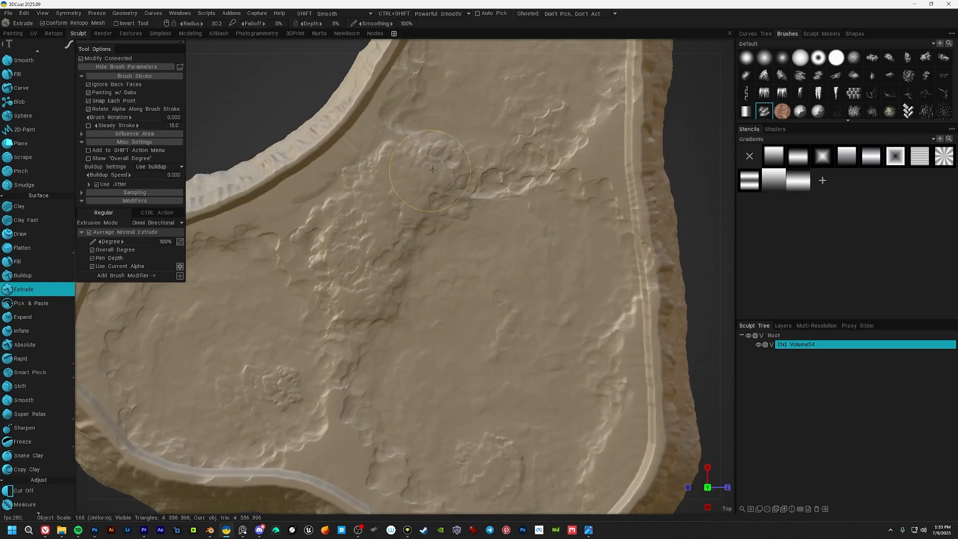
left_click_drag(383, 159, 394, 309, "alt")
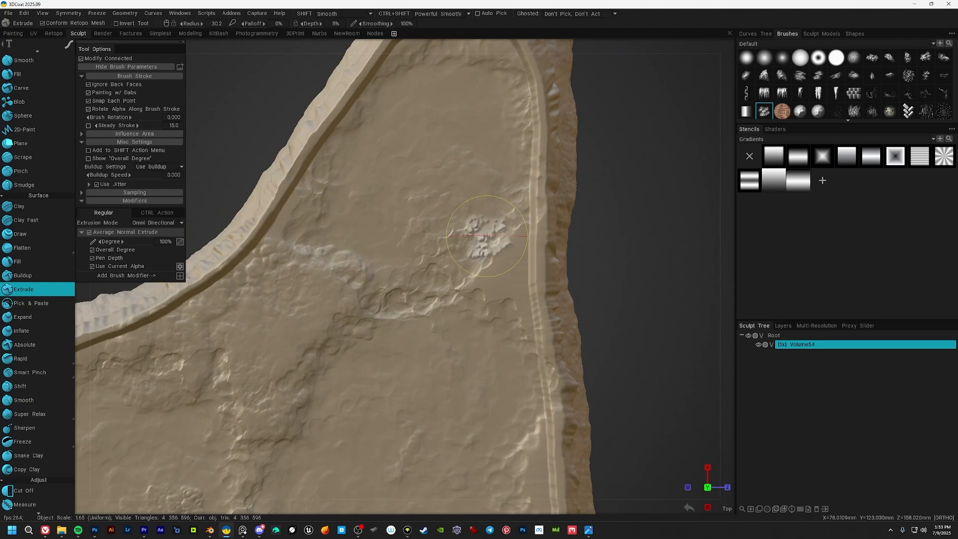
left_click_drag(487, 235, 458, 172, "alt")
mouse_move(492, 424)
middle_mouse_down("alt")
mouse_move(494, 231)
mouse_move(505, 190)
middle_mouse_up("alt")
middle_click_drag(514, 274, 590, 199, "alt")
left_click(380, 244)
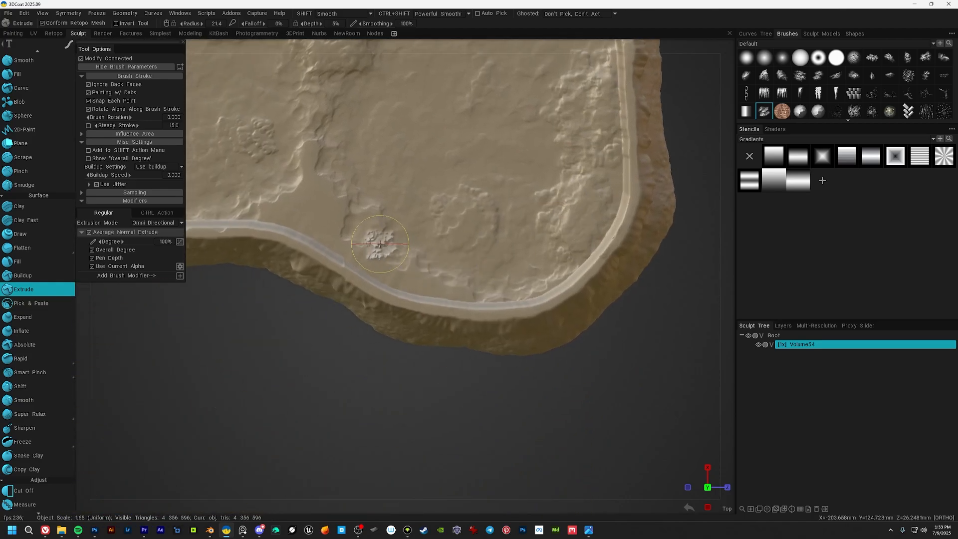
Begin extruding rocky texture on the inner rim wall with a brush radius of about 10 and 5% depth.
left_click_drag(499, 277, 508, 175, "alt")
right_click_drag(508, 174, 511, 386, "alt")
middle_click_drag(205, 311, 358, 271, "alt")
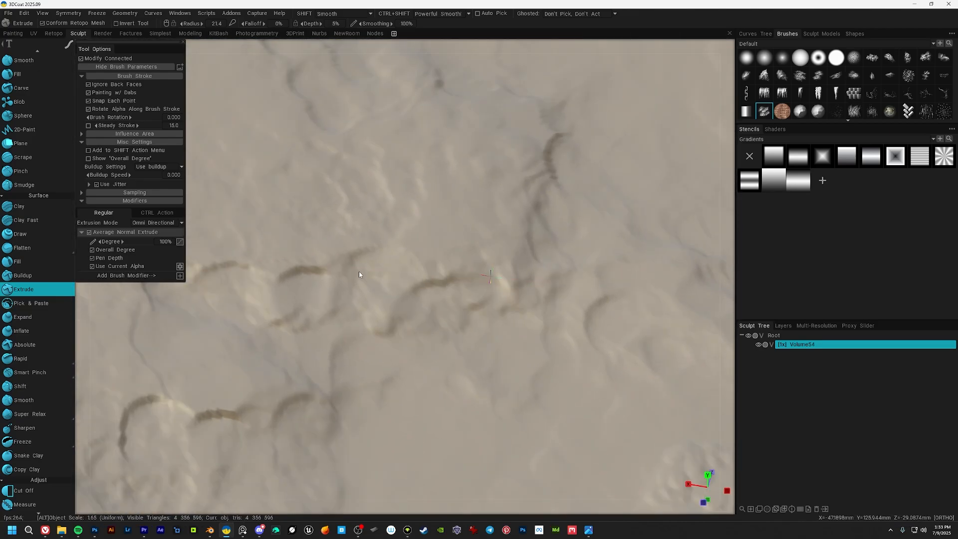
left_click_drag(358, 271, 299, 237, "alt")
right_click_drag(382, 370, 381, 244, "alt")
right_click_drag(469, 244, 319, 209, "alt")
left_click_drag(318, 210, 479, 154, "alt")
right_click_drag(479, 154, 393, 191, "alt")
left_click_drag(393, 191, 400, 202, "alt")
middle_click_drag(399, 202, 437, 231, "alt")
mouse_move(441, 237)
right_mouse_down("alt")
mouse_move(394, 219)
mouse_move(417, 229)
mouse_move(421, 241)
mouse_move(409, 241)
right_mouse_up("alt")
mouse_move(489, 260)
left_mouse_down()
mouse_move(290, 228)
mouse_move(407, 249)
left_mouse_up()
Extend the light rocky texture along the inner rim wall with an 11.5 brush radius.
middle_click_drag(546, 261, 297, 227, "alt")
left_click_drag(296, 227, 303, 225, "alt")
right_click_drag(366, 225, 265, 214, "alt")
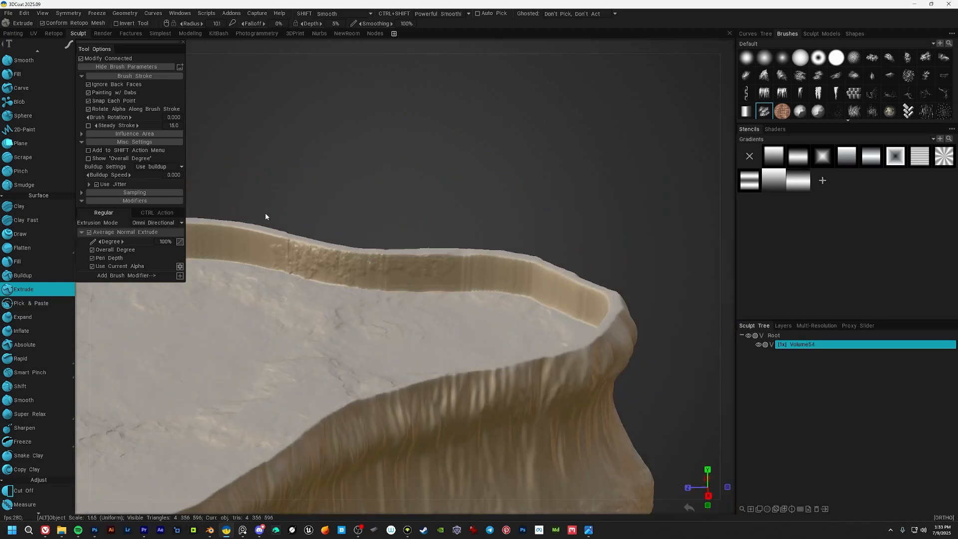
middle_click_drag(265, 214, 500, 265, "alt")
right_click_drag(501, 265, 503, 259, "alt")
left_click_drag(576, 250, 522, 241)
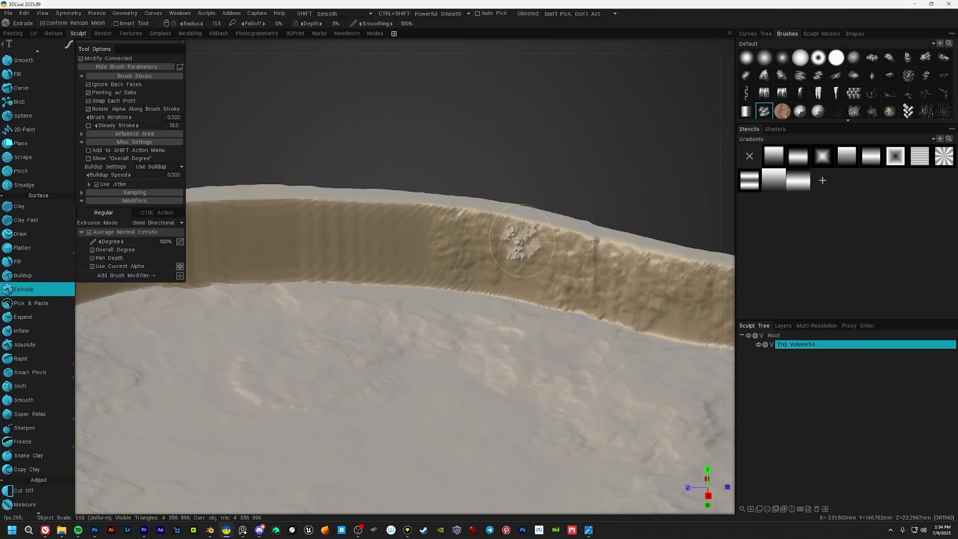
Raise the Extrude depth to 14% and roughen the inner rim wall with a brush radius of about 12.
mouse_move(276, 212)
left_mouse_down("alt")
mouse_move(398, 213)
mouse_move(568, 236)
left_mouse_up("alt")
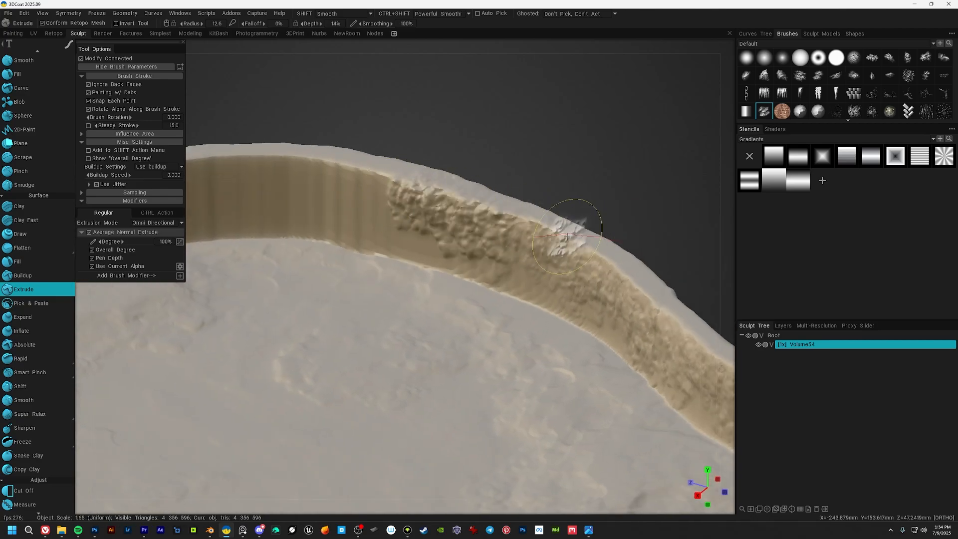
key("space")
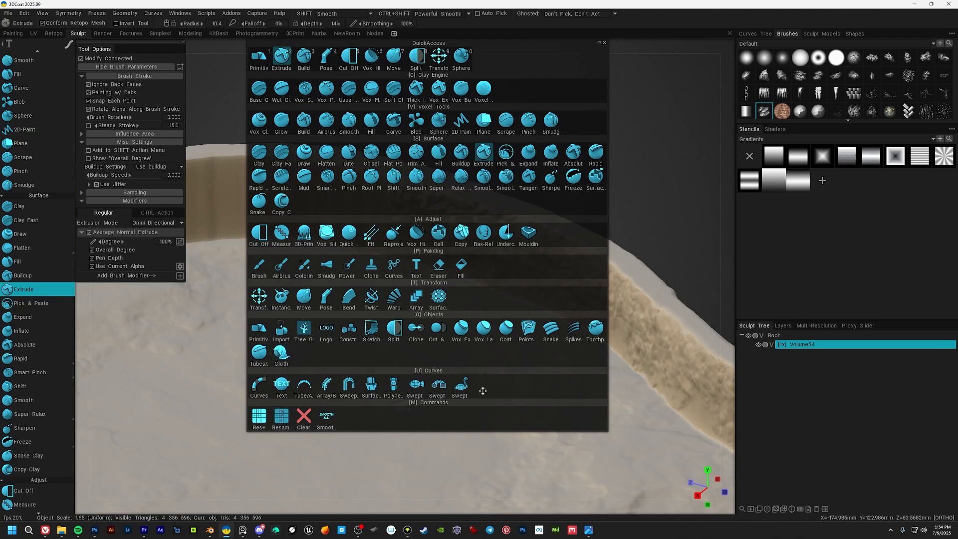
right_click(509, 294)
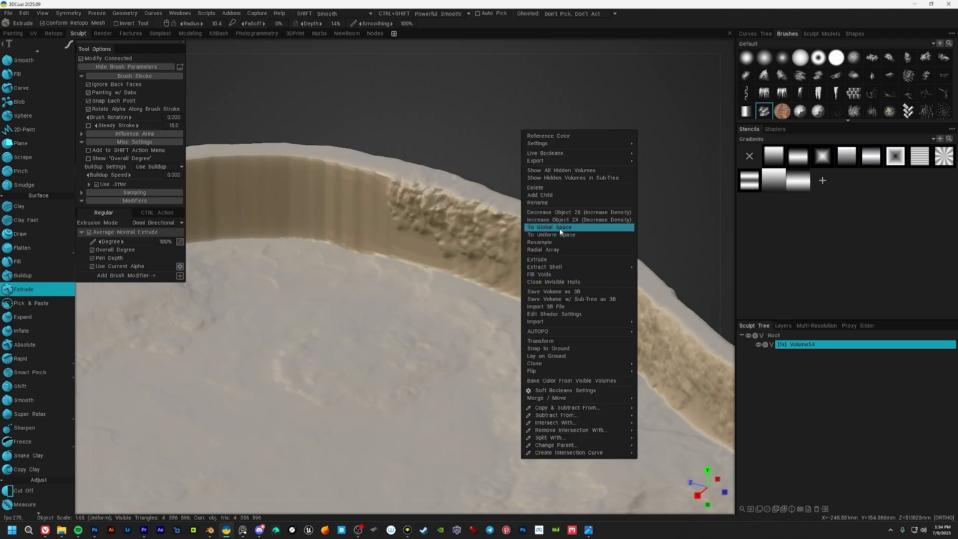
left_click(471, 221)
mouse_move(471, 221)
middle_mouse_down()
mouse_move(474, 231)
mouse_move(455, 242)
mouse_move(465, 244)
mouse_move(445, 246)
mouse_move(455, 248)
middle_mouse_up()
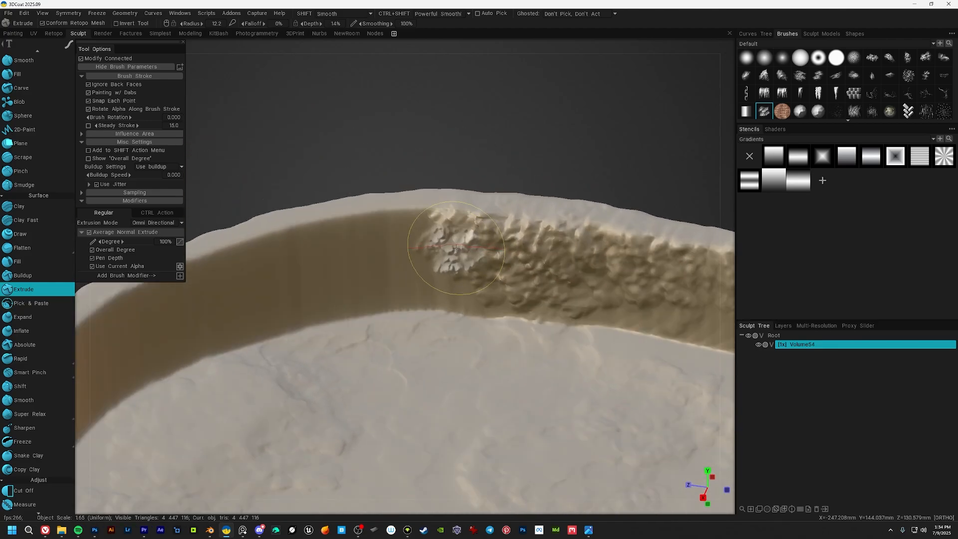
Continue the deeper rocky texture around the curved part of the inner rim wall with a brush radius of about 10.
mouse_move(405, 254)
left_mouse_down("alt")
mouse_move(447, 258)
mouse_move(452, 240)
mouse_move(252, 208)
left_mouse_up("alt")
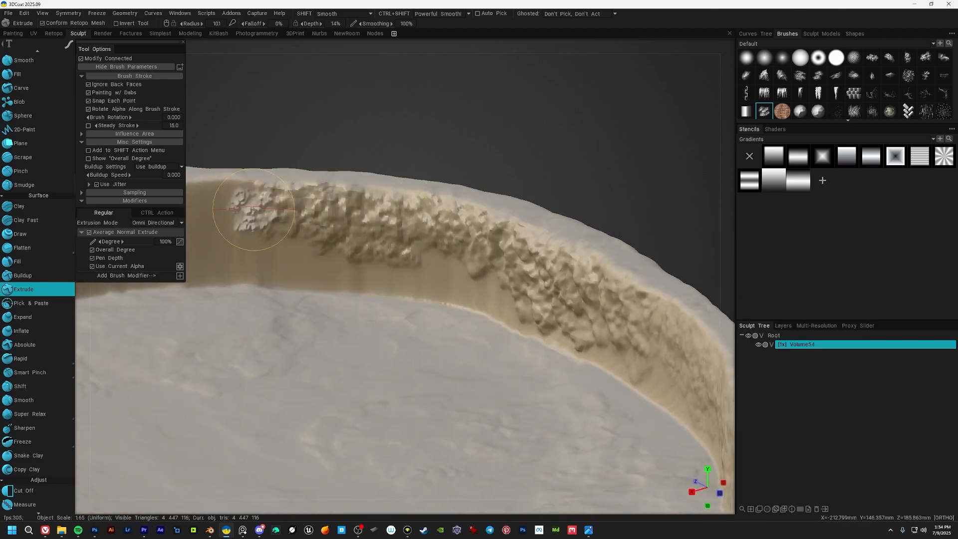
left_click_drag(474, 267, 409, 269)
left_click_drag(459, 243, 399, 244, "alt")
left_click_drag(522, 252, 589, 273, "alt")
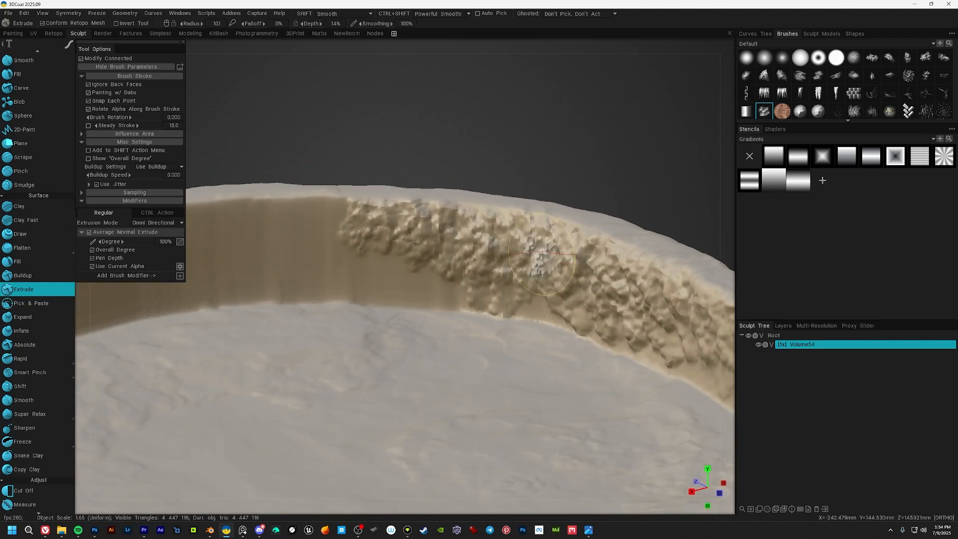
left_click_drag(327, 228, 284, 252)
left_click_drag(424, 229, 349, 222, "alt")
left_click_drag(382, 207, 350, 229)
Extend the rocky texture past the curve onto the straighter inner rim wall, using a 12.6 brush radius.
left_click_drag(544, 244, 444, 233, "alt")
right_click_drag(444, 234, 467, 240, "alt")
mouse_move(467, 240)
left_mouse_down()
mouse_move(439, 220)
mouse_move(390, 219)
left_mouse_up()
mouse_move(479, 250)
left_mouse_down("alt")
mouse_move(588, 289)
mouse_move(504, 299)
mouse_move(616, 280)
left_mouse_up("alt")
mouse_move(617, 280)
left_mouse_down()
mouse_move(386, 249)
mouse_move(571, 272)
mouse_move(437, 249)
left_mouse_up()
middle_click_drag(519, 285, 492, 230, "alt")
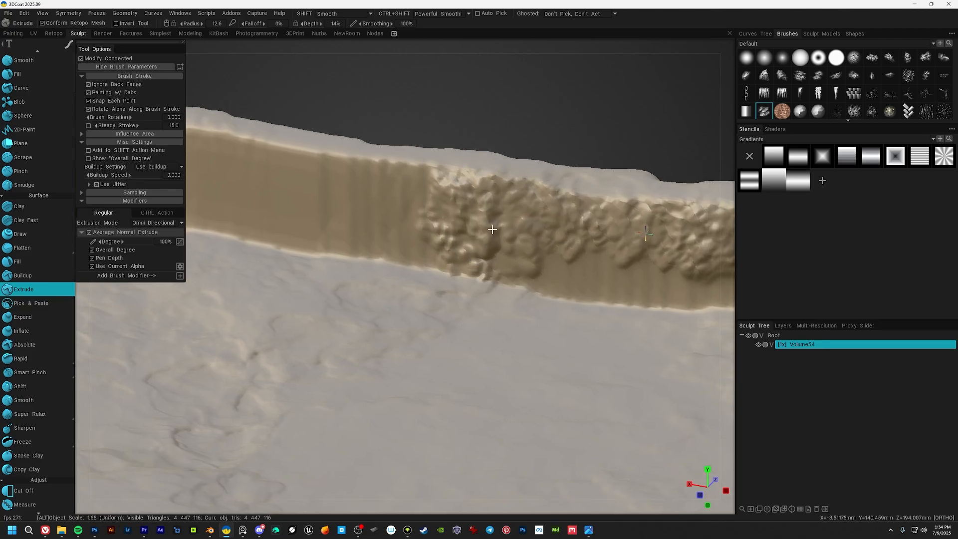
Resample the sculpt volume with a density modulation factor of 1.25 and Good resampling quality.
key("space")
left_click(348, 409)
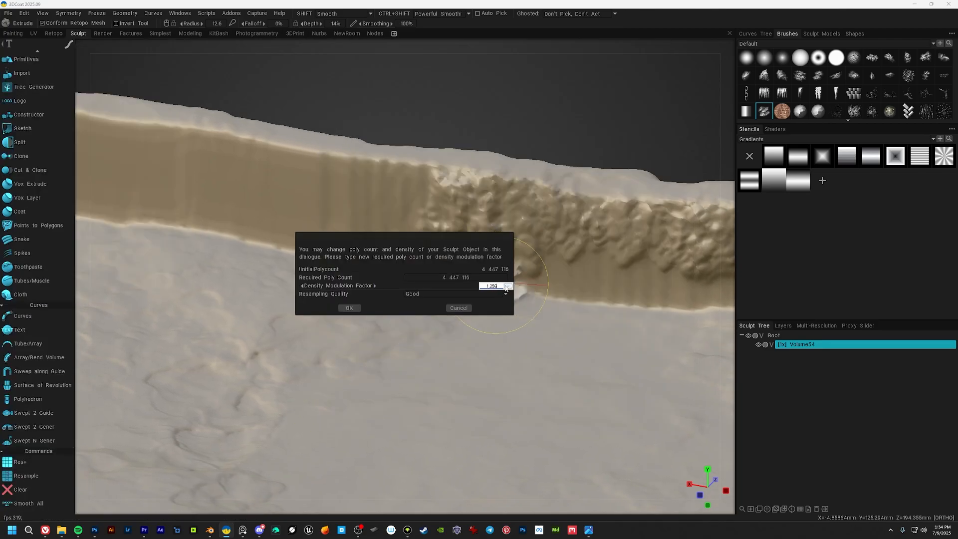
left_click(349, 308)
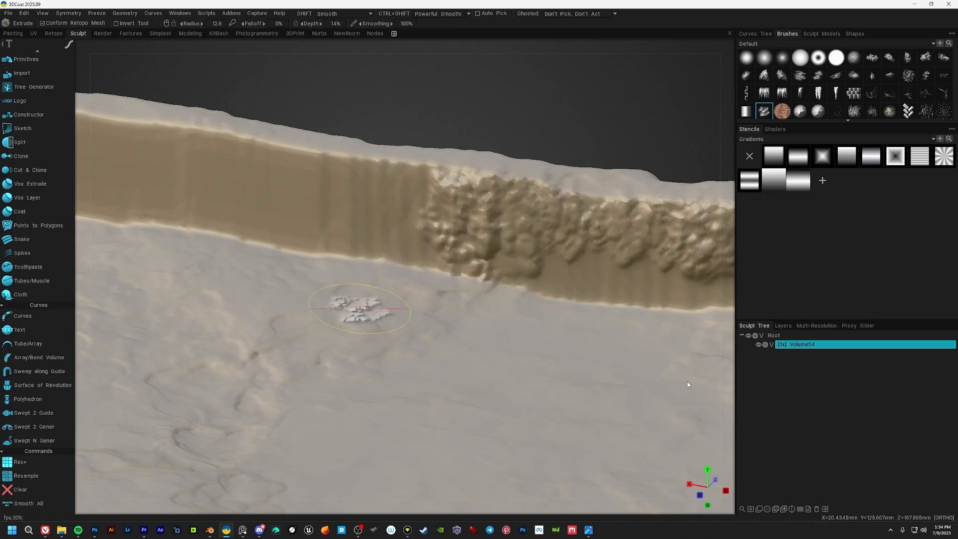
Try roughening the smooth section of the rim wall with the voxel Build tool, and undo the last stroke.
left_click_drag(495, 224, 501, 241, "alt")
right_click_drag(501, 241, 404, 233, "alt")
left_click_drag(463, 262, 439, 283, "alt")
right_click_drag(439, 283, 564, 280, "alt")
mouse_move(564, 279)
left_mouse_down("alt")
mouse_move(576, 275)
mouse_move(541, 259)
left_mouse_up("alt")
key("space")
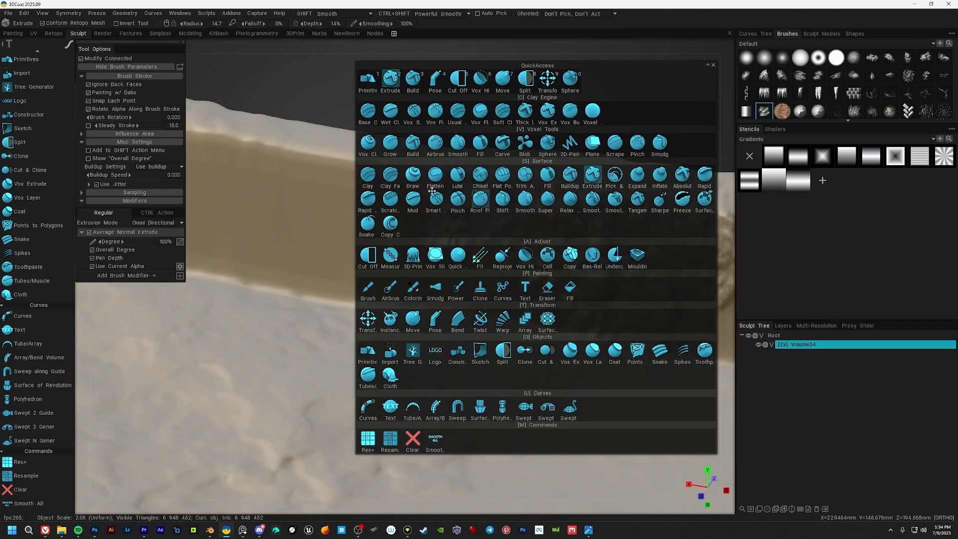
left_click(413, 80)
right_click_drag(494, 229, 462, 230)
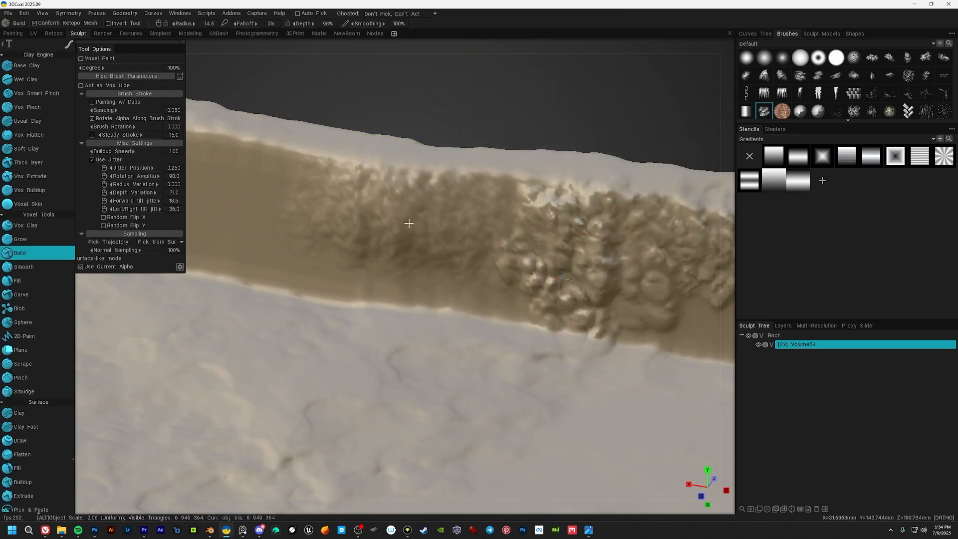
key("ctrl+z")
Return to the Extrude tool and texture the same rim wall section with a 14.7 brush radius.
key("space")
left_click(319, 59)
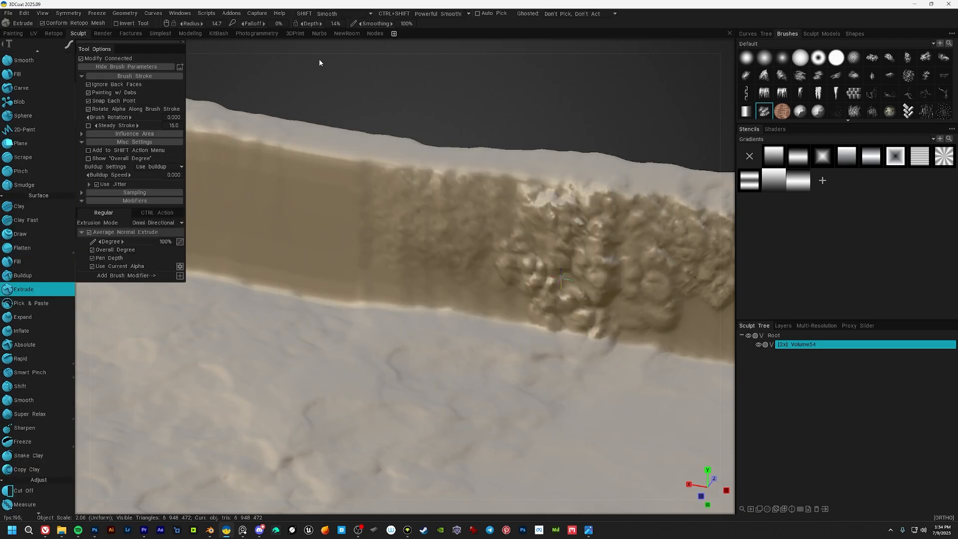
middle_click_drag(496, 271, 526, 270)
mouse_move(525, 271)
left_mouse_down()
mouse_move(449, 230)
mouse_move(527, 213)
mouse_move(439, 209)
left_mouse_up()
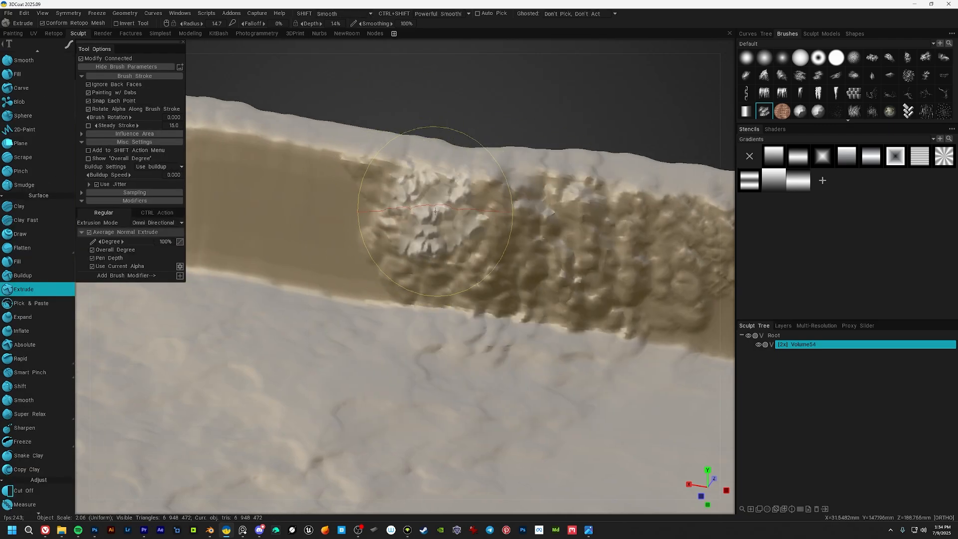
right_click_drag(446, 188, 420, 186)
left_click_drag(416, 185, 352, 180)
Extrude rocky texture along the long straight stretch of smooth inner rim wall.
scroll(316, 190, "down", 3)
middle_click_drag(316, 200, 476, 227)
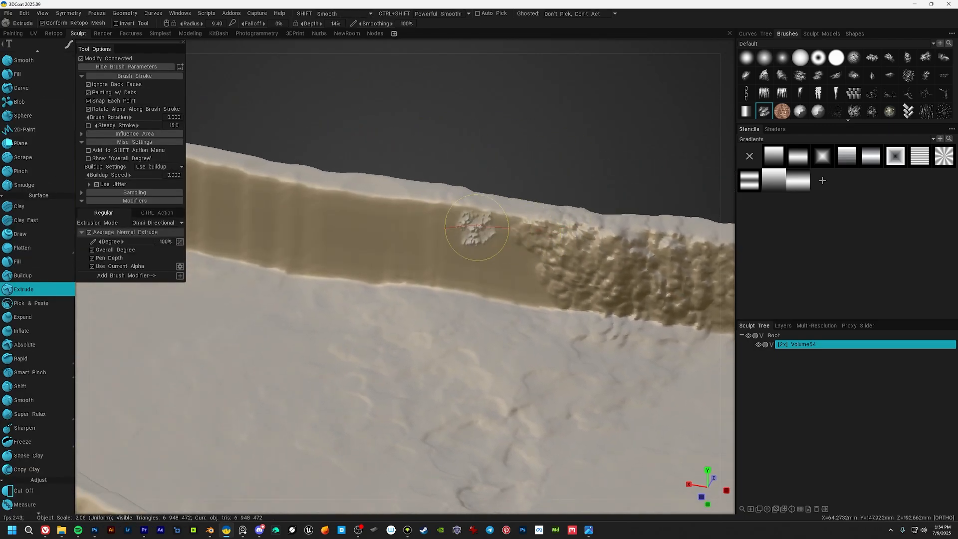
mouse_move(555, 208)
left_mouse_down()
mouse_move(494, 250)
mouse_move(449, 230)
mouse_move(332, 232)
mouse_move(272, 217)
left_mouse_up()
middle_click_drag(488, 244, 509, 245)
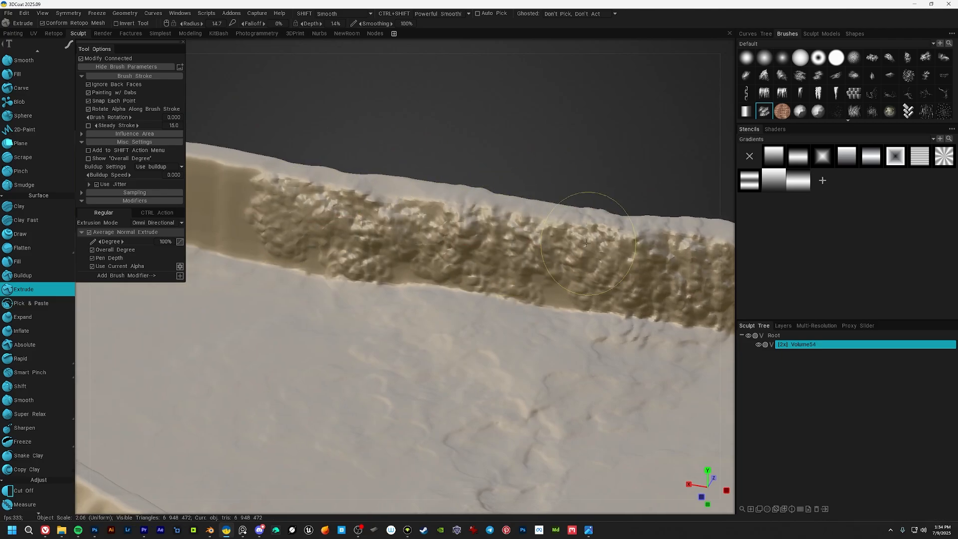
Carry the rocky texture along the inner rim wall into the rounded end of the plateau with a 14.7 brush radius.
left_click_drag(508, 245, 617, 256, "alt")
mouse_move(547, 241)
left_mouse_down("alt")
mouse_move(406, 219)
mouse_move(501, 204)
left_mouse_up("alt")
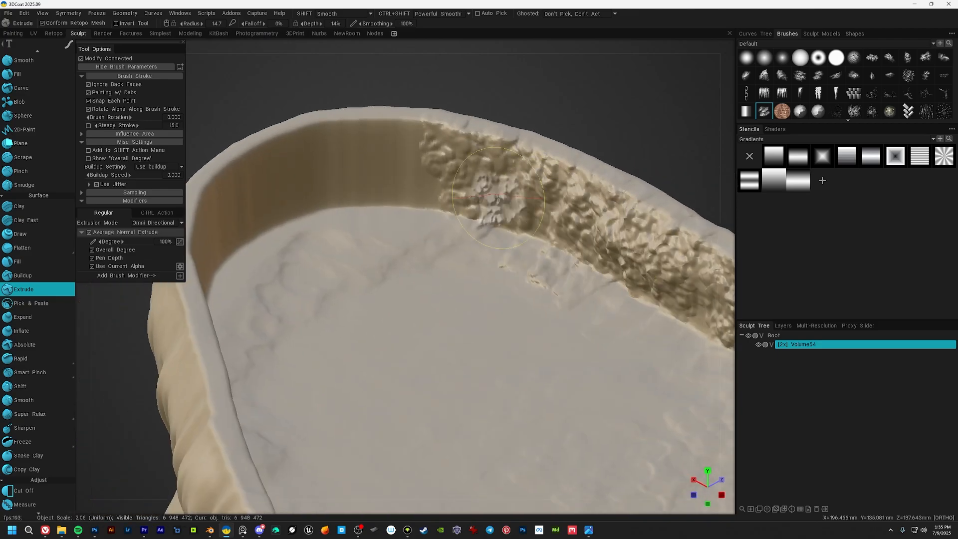
left_click_drag(410, 164, 359, 162)
left_click_drag(359, 167, 462, 194, "alt")
mouse_move(461, 200)
left_mouse_down()
mouse_move(467, 175)
mouse_move(404, 162)
mouse_move(524, 214)
left_mouse_up()
left_click_drag(524, 219, 525, 217)
Texture the rim wall around the rounded end and onto the straight section beyond it.
middle_click_drag(525, 216, 612, 267, "alt")
left_click_drag(611, 267, 554, 274, "alt")
mouse_move(557, 274)
left_mouse_down()
mouse_move(466, 203)
mouse_move(434, 215)
left_mouse_up()
left_click_drag(431, 215, 536, 249, "alt")
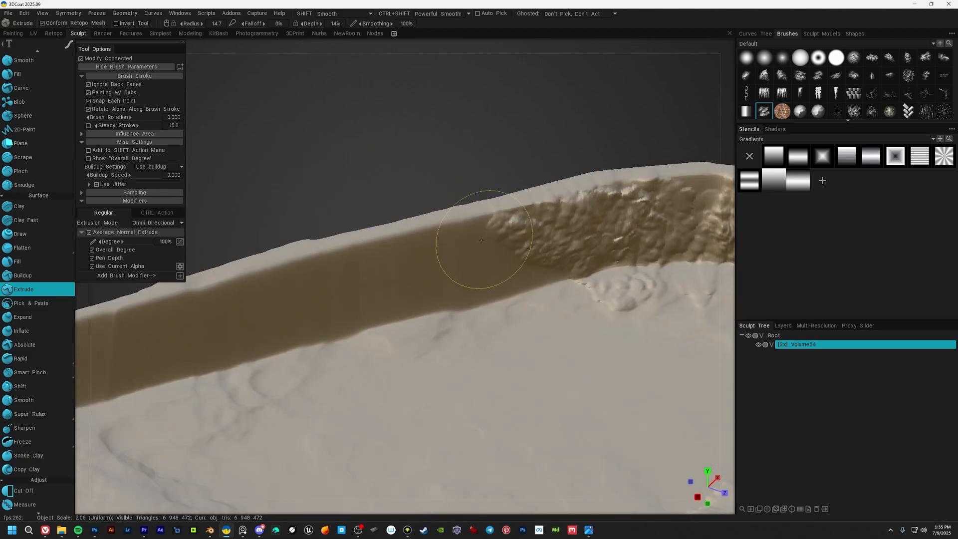
left_click_drag(461, 242, 344, 285)
mouse_move(344, 285)
left_mouse_down("alt")
mouse_move(391, 295)
mouse_move(568, 272)
left_mouse_up("alt")
mouse_move(569, 272)
left_mouse_down()
mouse_move(578, 264)
mouse_move(594, 274)
left_mouse_up()
Extrude rocky texture in long strokes along the smooth inner rim wall beyond the rounded end.
mouse_move(394, 237)
left_mouse_down()
mouse_move(323, 236)
mouse_move(292, 252)
left_mouse_up()
left_click_drag(292, 252, 538, 252, "alt")
mouse_move(539, 252)
left_mouse_down()
mouse_move(344, 224)
mouse_move(314, 241)
left_mouse_up()
left_click_drag(313, 240, 524, 249, "alt")
mouse_move(524, 249)
left_mouse_down()
mouse_move(271, 230)
mouse_move(309, 232)
left_mouse_up()
left_click_drag(310, 232, 567, 252, "alt")
Roughen the still-smooth inner wall on the far side of the plateau with a 14.7 brush radius.
right_click_drag(567, 252, 464, 285, "alt")
mouse_move(464, 285)
left_mouse_down("alt")
mouse_move(601, 292)
mouse_move(441, 269)
mouse_move(624, 266)
left_mouse_up("alt")
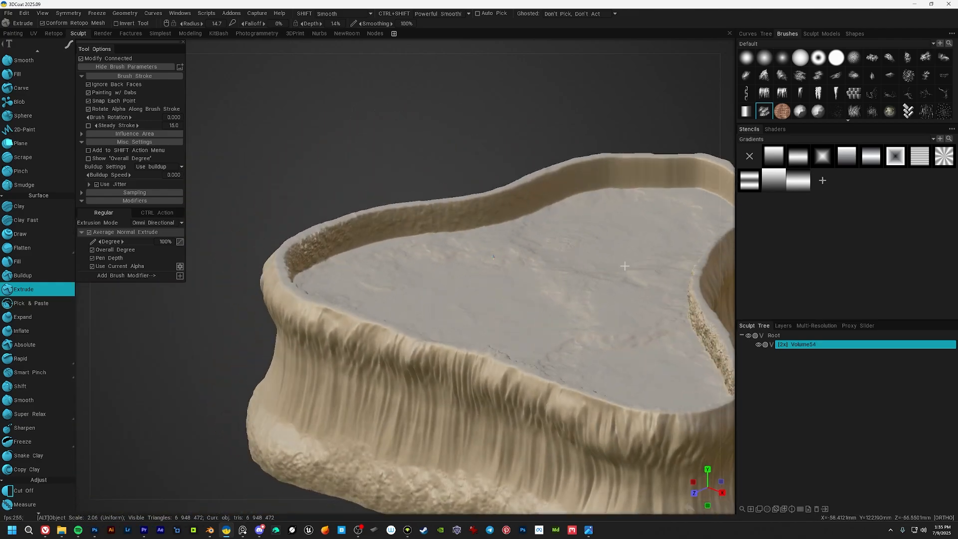
middle_click_drag(625, 266, 424, 249, "alt")
right_click_drag(424, 249, 499, 245, "alt")
left_click_drag(499, 245, 429, 269, "alt")
right_click_drag(429, 269, 391, 268, "alt")
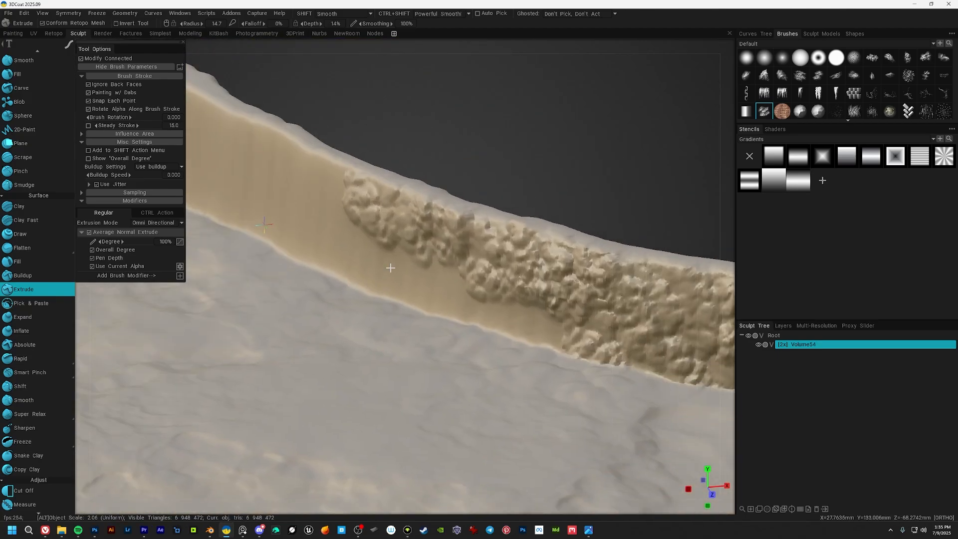
mouse_move(531, 286)
left_mouse_down()
mouse_move(380, 279)
mouse_move(454, 242)
mouse_move(572, 280)
left_mouse_up()
Extend the rocky texture down to the floor edge and further along the far inner rim wall.
right_click_drag(571, 280, 474, 270, "alt")
left_click_drag(474, 269, 519, 267, "alt")
left_click_drag(417, 229, 359, 272)
left_click_drag(424, 272, 564, 260, "alt")
mouse_move(411, 243)
left_mouse_down()
mouse_move(262, 204)
mouse_move(457, 237)
mouse_move(519, 262)
mouse_move(282, 215)
left_mouse_up()
mouse_move(282, 214)
left_mouse_down("alt")
mouse_move(424, 230)
mouse_move(522, 255)
mouse_move(302, 222)
mouse_move(479, 222)
mouse_move(311, 227)
mouse_move(543, 239)
mouse_move(292, 221)
mouse_move(242, 253)
left_mouse_up("alt")
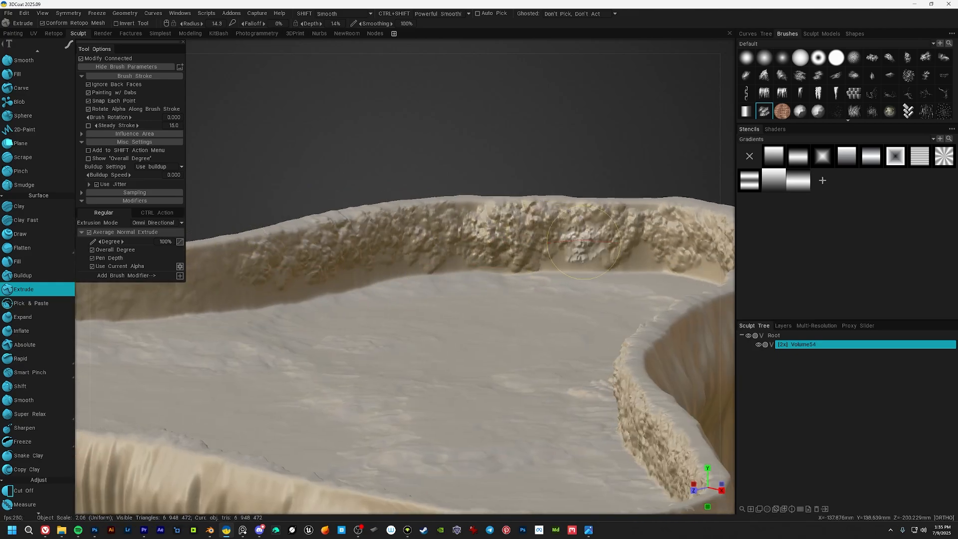
Cover the remaining smooth patches of the inner rim wall with rocky texture using an 11.8 brush radius.
mouse_move(584, 242)
left_mouse_down("alt")
mouse_move(403, 251)
mouse_move(344, 276)
mouse_move(396, 284)
left_mouse_up("alt")
middle_click_drag(396, 284, 475, 312, "alt")
mouse_move(475, 313)
left_mouse_down("alt")
mouse_move(459, 289)
mouse_move(476, 264)
mouse_move(413, 235)
mouse_move(511, 223)
left_mouse_up("alt")
left_click_drag(512, 222, 643, 227, "alt")
mouse_move(644, 227)
middle_mouse_down("alt")
mouse_move(515, 229)
mouse_move(508, 208)
mouse_move(352, 198)
middle_mouse_up("alt")
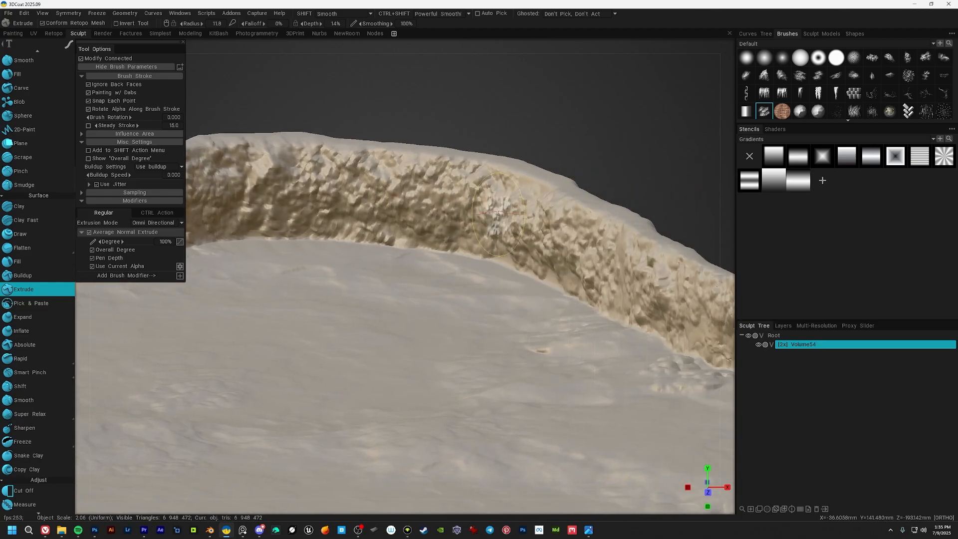
Examine the textured rim wall and floor up close and the whole rock base from a distance.
middle_click_drag(501, 227, 602, 251, "alt")
middle_click_drag(329, 320, 541, 343, "alt")
right_click_drag(541, 343, 428, 348, "alt")
left_click_drag(427, 348, 474, 282, "alt")
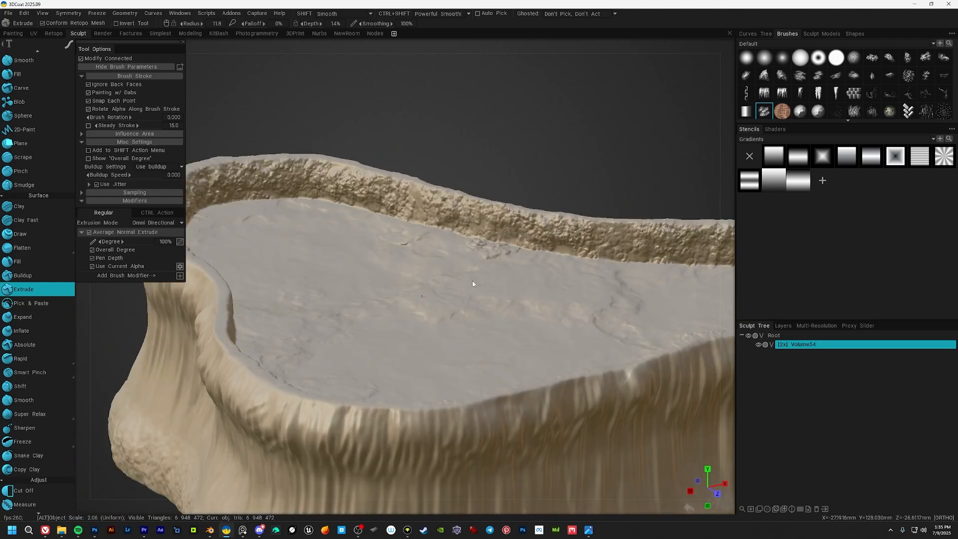
right_click_drag(474, 282, 409, 282, "alt")
left_click_drag(410, 282, 504, 255, "alt")
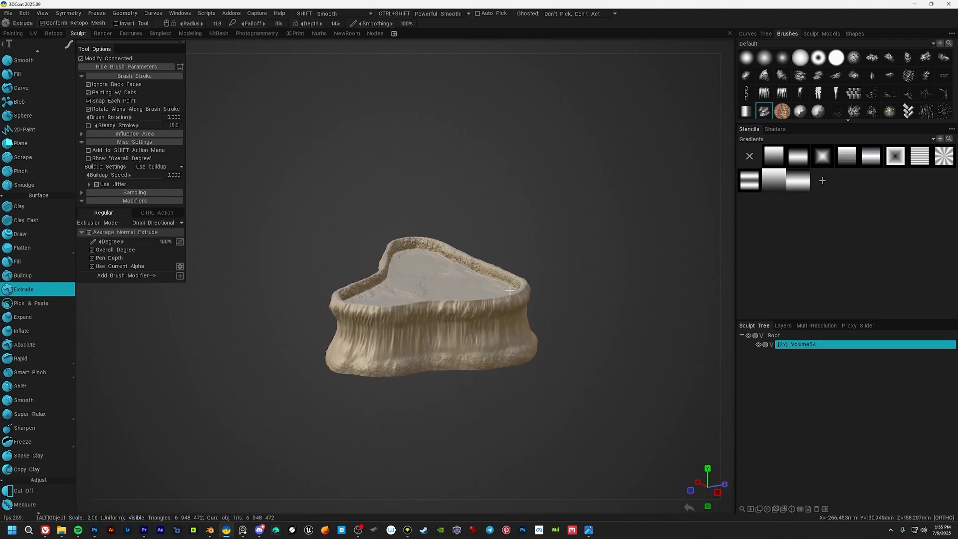
Examine the plateau's floor, rim and outer wall up close.
right_click_drag(503, 255, 599, 257, "alt")
left_click_drag(400, 220, 439, 237, "alt")
key("space")
key("space")
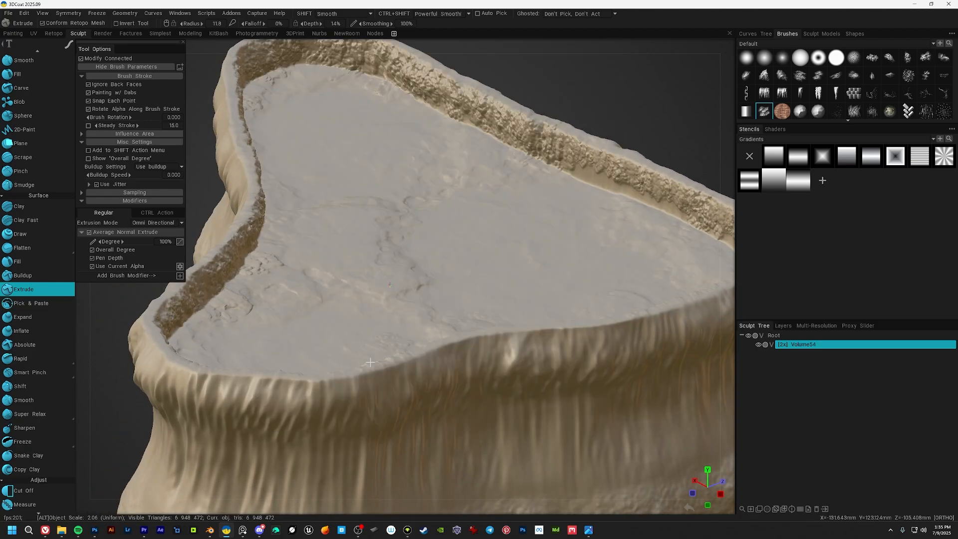
left_click_drag(370, 361, 372, 259, "alt")
right_click_drag(372, 259, 444, 259, "alt")
left_click_drag(504, 215, 507, 218, "alt")
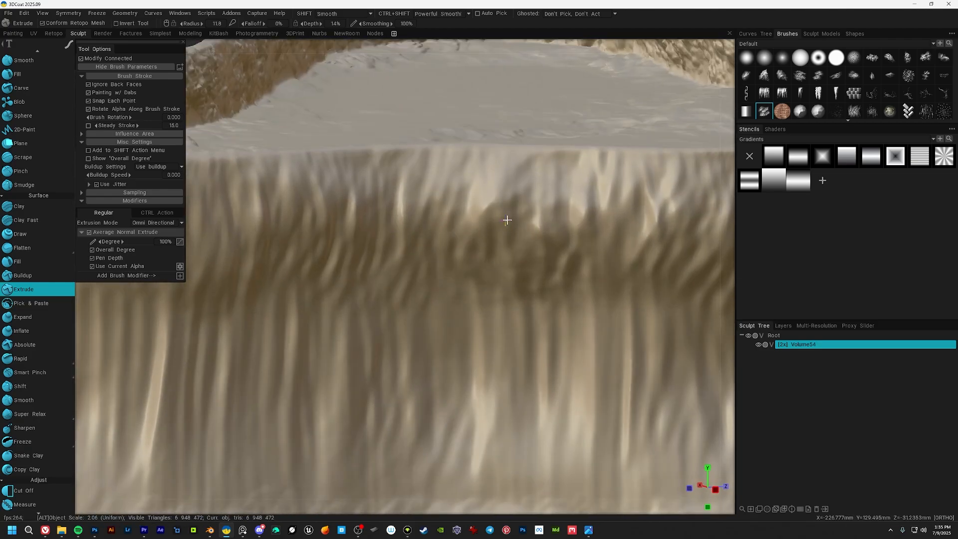
right_click_drag(507, 218, 441, 279, "alt")
left_click_drag(441, 227, 441, 269, "alt")
key("space")
key("space")
key("space")
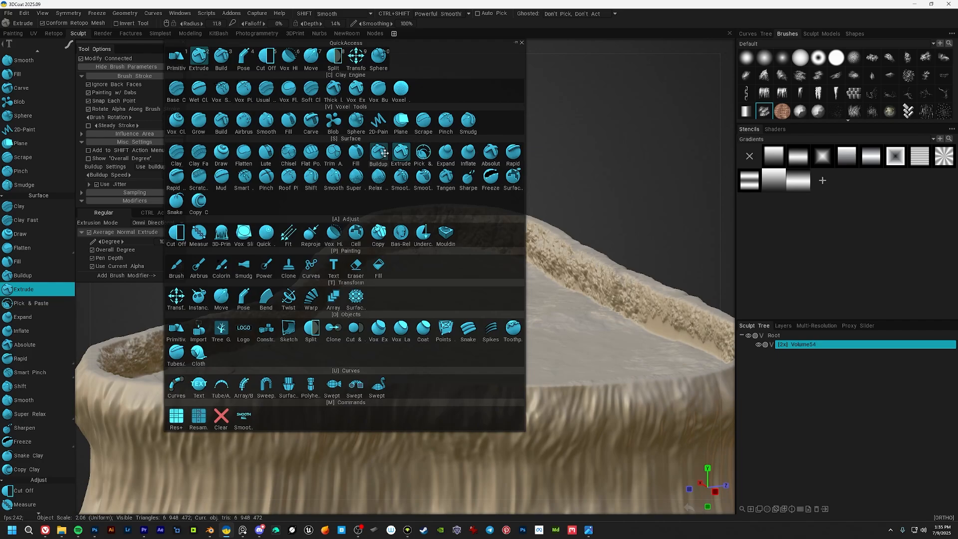
key("space")
key("space")
key("space")
Soften the rocky texture along the far inner rim wall using Smooth with a 20.7 brush radius and 20% smoothing.
left_click_drag(427, 221, 481, 255, "alt")
right_click_drag(482, 255, 532, 265, "alt")
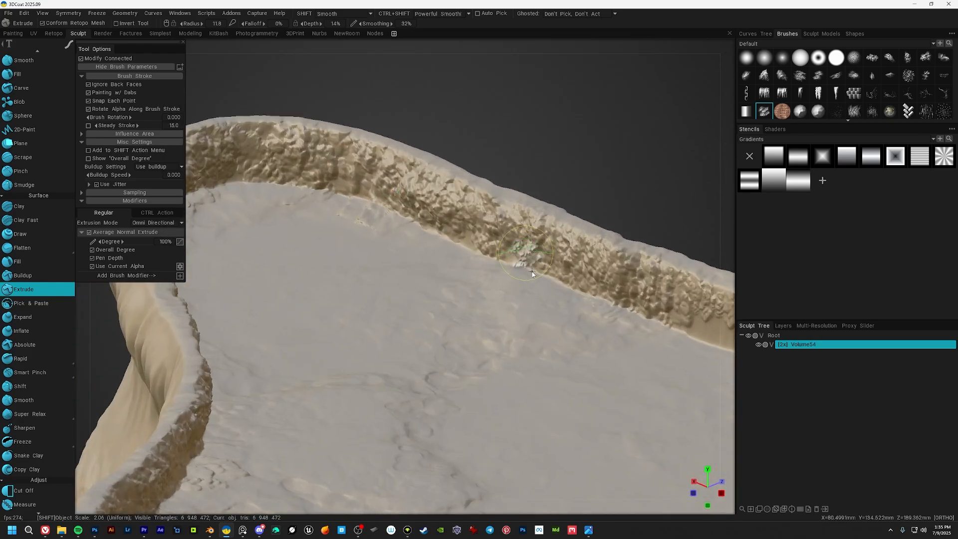
middle_click_drag(532, 275, 399, 241, "alt")
right_click_drag(399, 241, 464, 234, "alt")
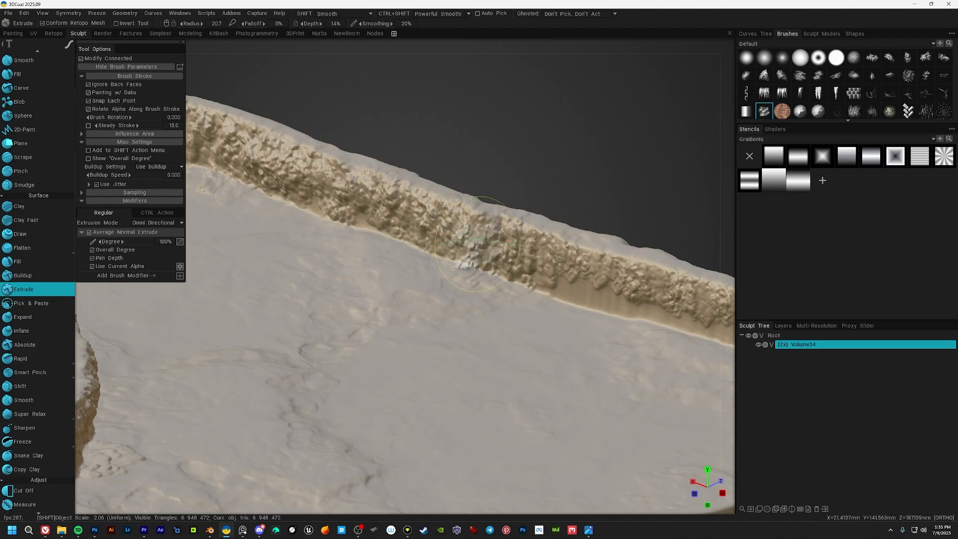
right_click_drag(383, 204, 318, 215, "alt")
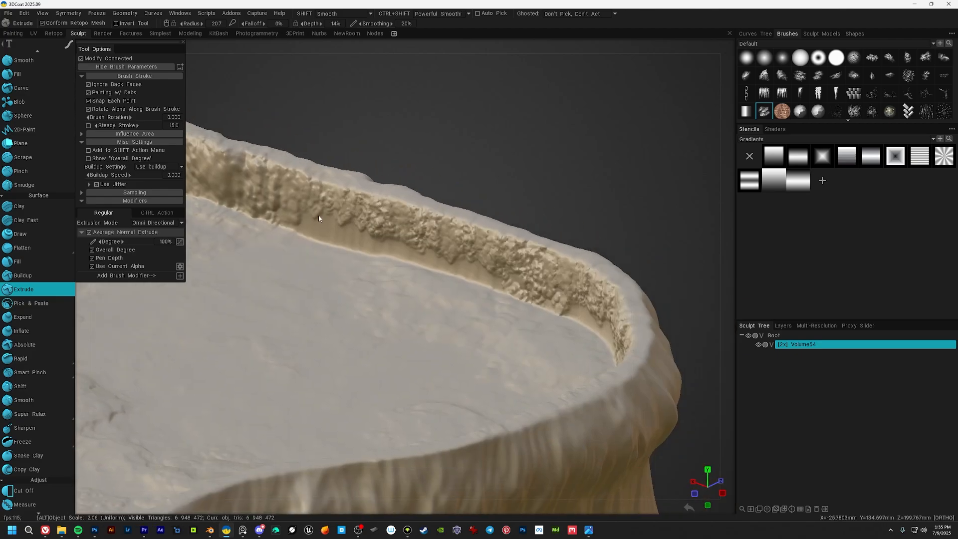
left_click_drag(318, 214, 330, 232, "alt")
mouse_move(513, 214)
left_mouse_down("alt")
mouse_move(387, 240)
mouse_move(319, 234)
left_mouse_up("alt")
right_click_drag(319, 234, 350, 230, "alt")
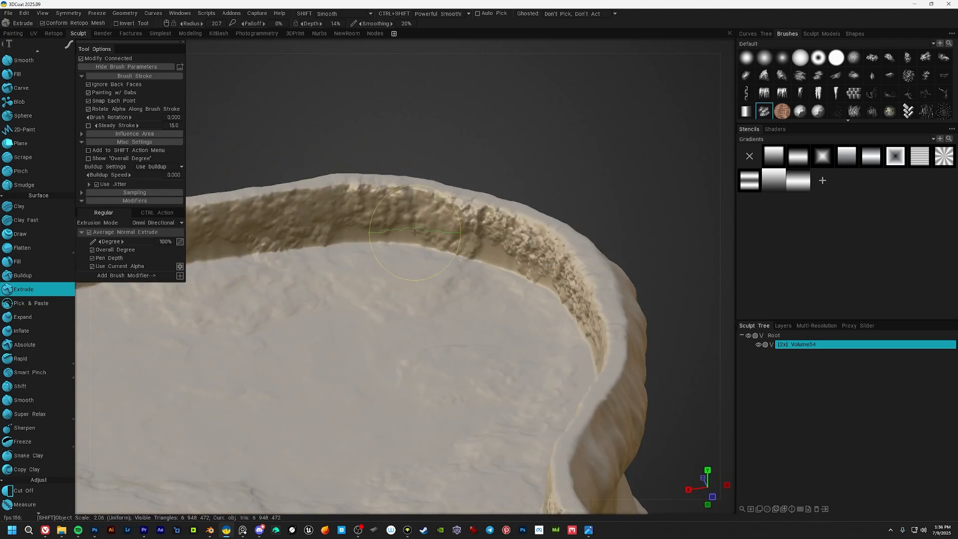
mouse_move(313, 227)
left_mouse_down("alt")
mouse_move(324, 253)
mouse_move(309, 218)
left_mouse_up("alt")
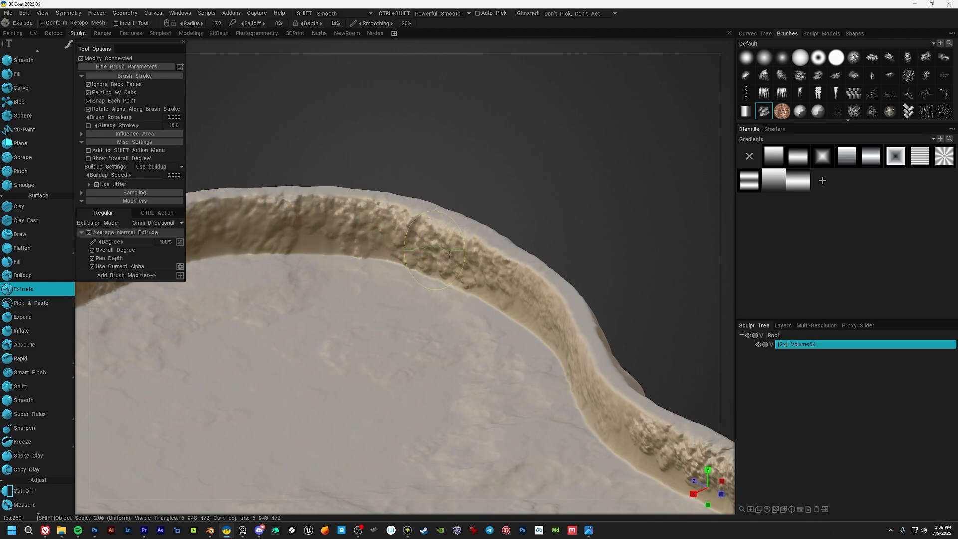
Smooth the rough texture around the inner rim wall's bend and toward its rounded end with a 16.6 brush radius.
middle_click_drag(492, 295, 344, 244, "alt")
left_click_drag(345, 244, 429, 234, "alt")
middle_click_drag(639, 304, 401, 269, "alt")
right_click(400, 268)
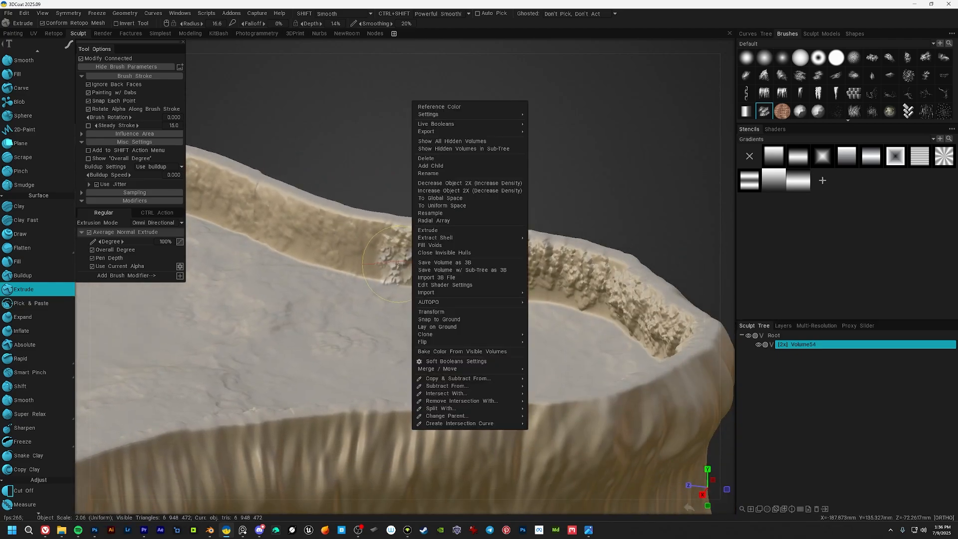
left_click(398, 264, "shift")
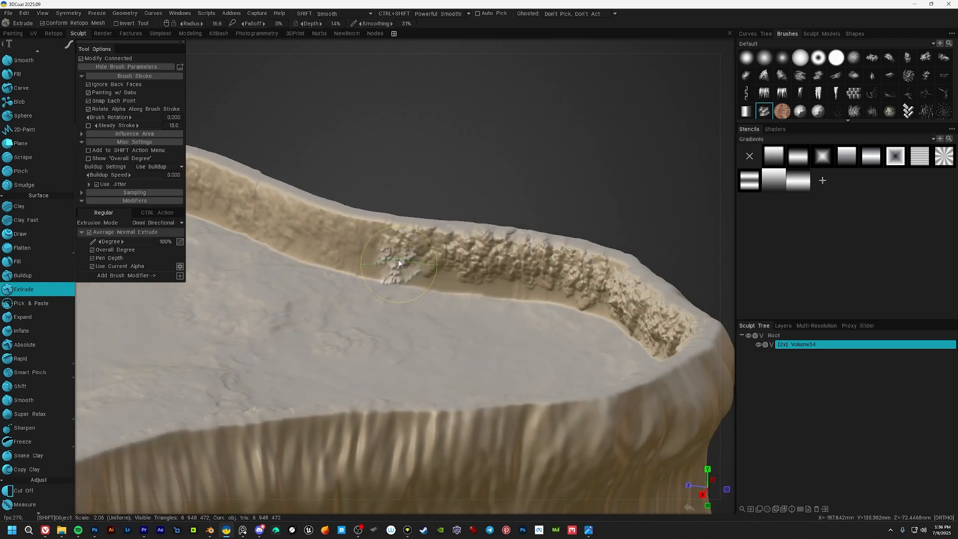
middle_click_drag(504, 292, 325, 249, "alt")
left_click_drag(325, 250, 409, 261, "alt")
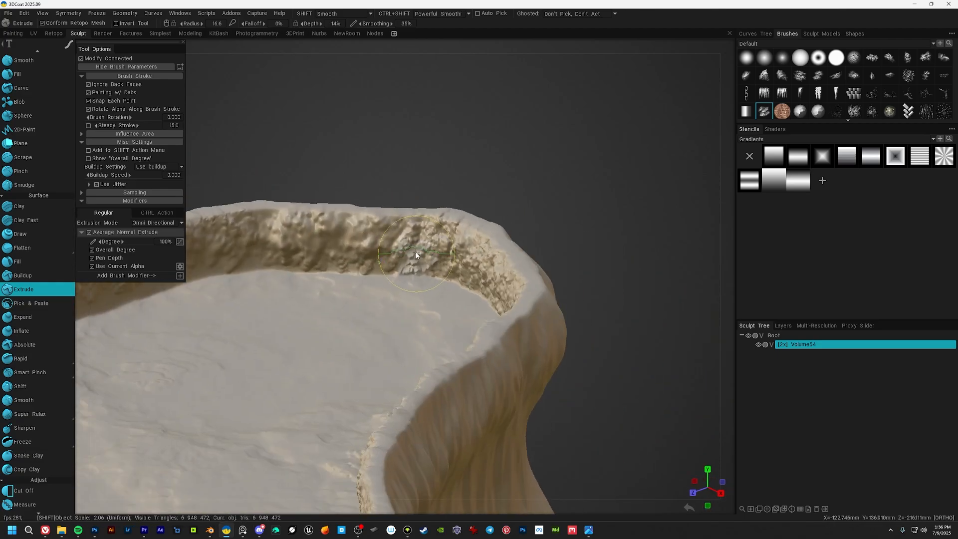
Soften the rocky texture at the plateau's rounded end and along the adjoining long inner wall.
middle_click_drag(316, 235, 140, 213, "alt")
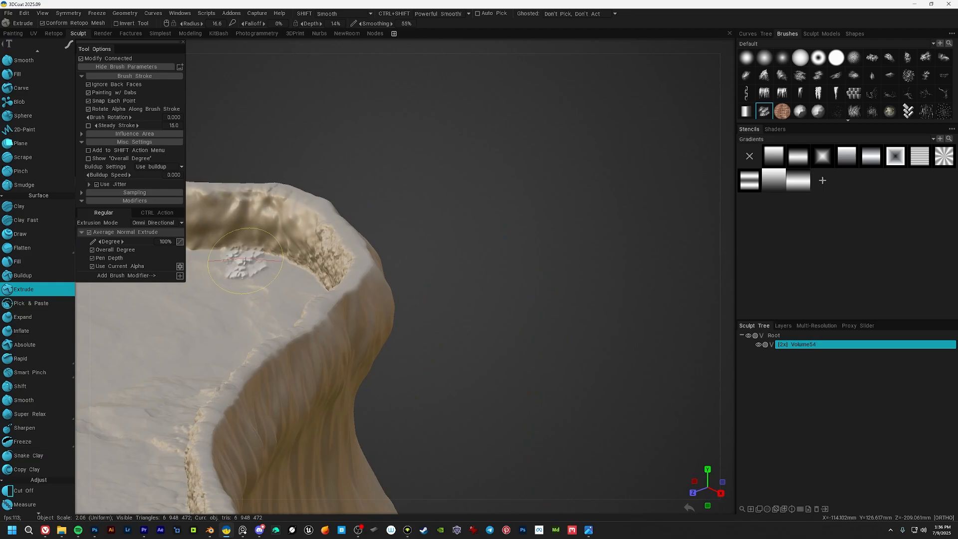
left_click_drag(140, 213, 322, 220, "alt")
left_click_drag(618, 301, 337, 267, "alt+shift")
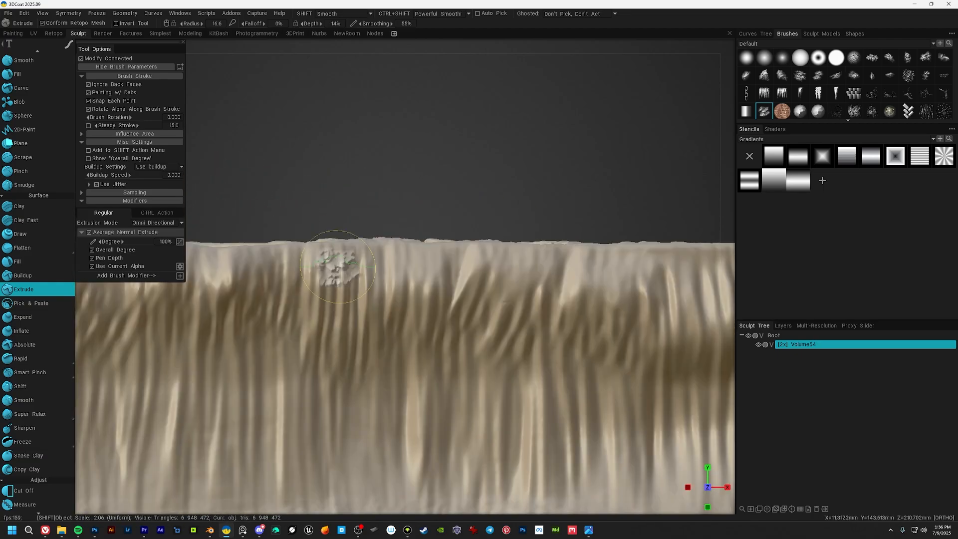
left_click_drag(396, 290, 340, 229, "alt")
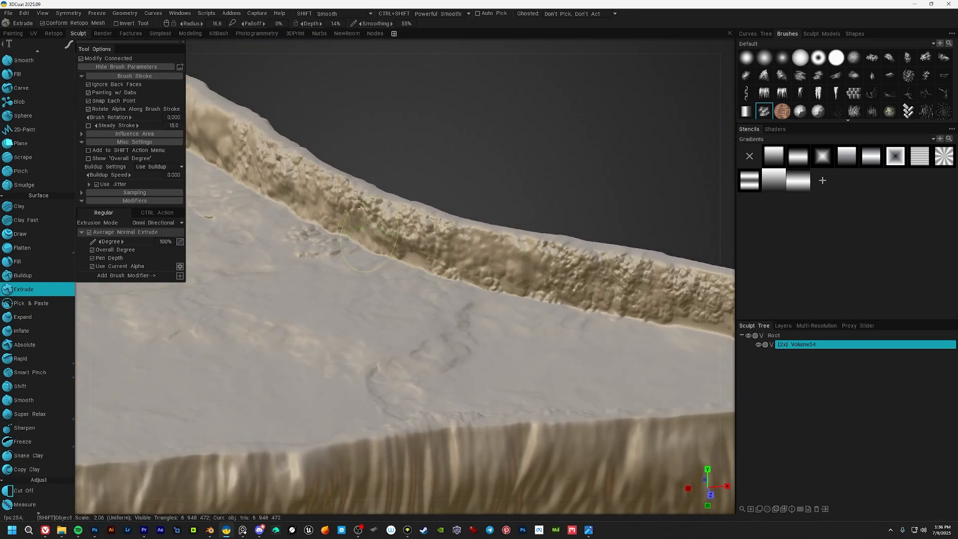
left_click_drag(424, 238, 338, 216, "alt")
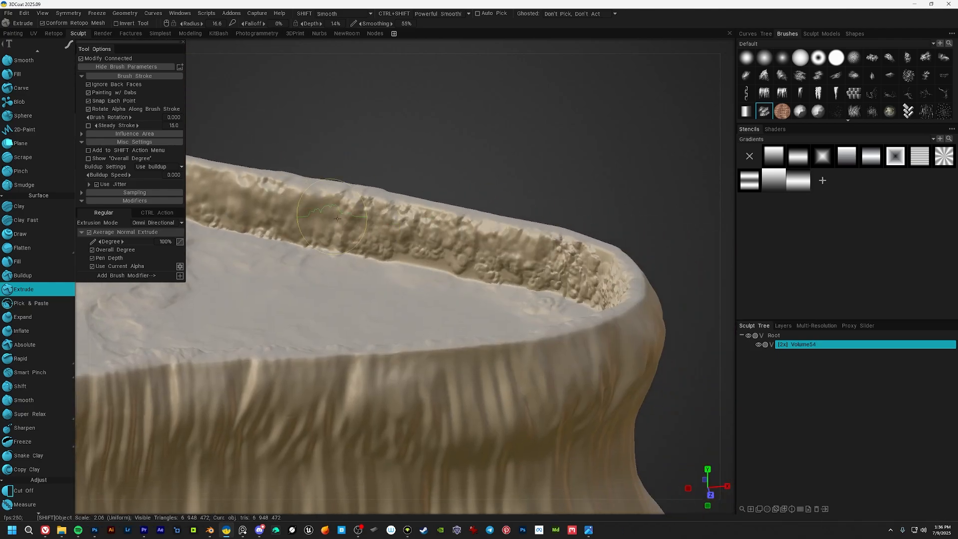
Smooth the remaining rocky patches around the curved corner and the straight stretches of the inner rim wall.
mouse_move(240, 188)
left_mouse_down("alt")
mouse_move(364, 239)
mouse_move(372, 220)
mouse_move(334, 203)
left_mouse_up("alt")
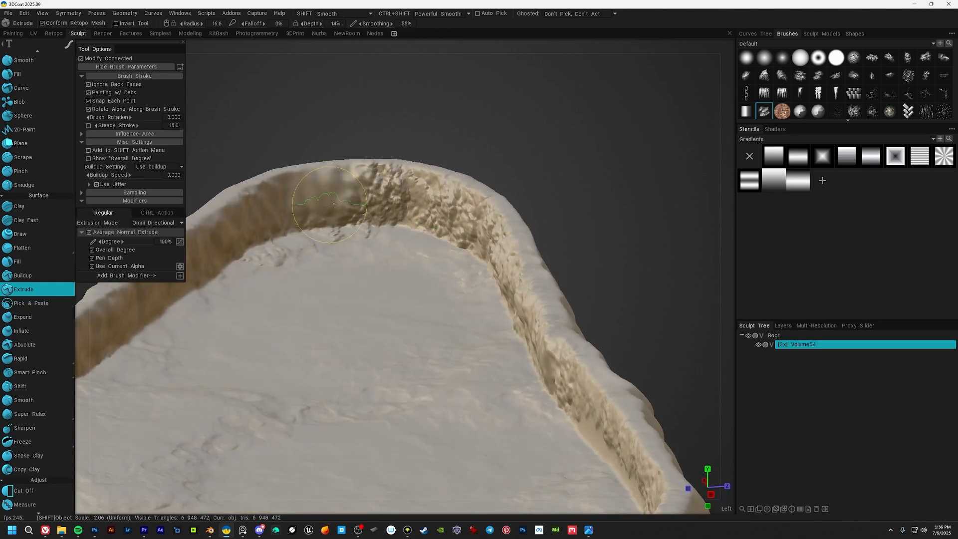
left_click_drag(472, 242, 409, 225, "alt")
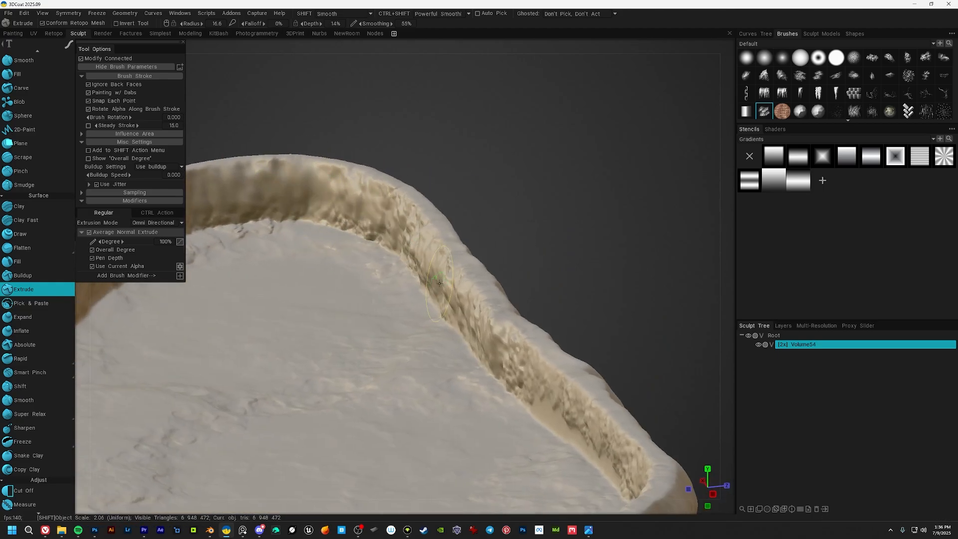
left_click_drag(341, 208, 425, 285, "alt")
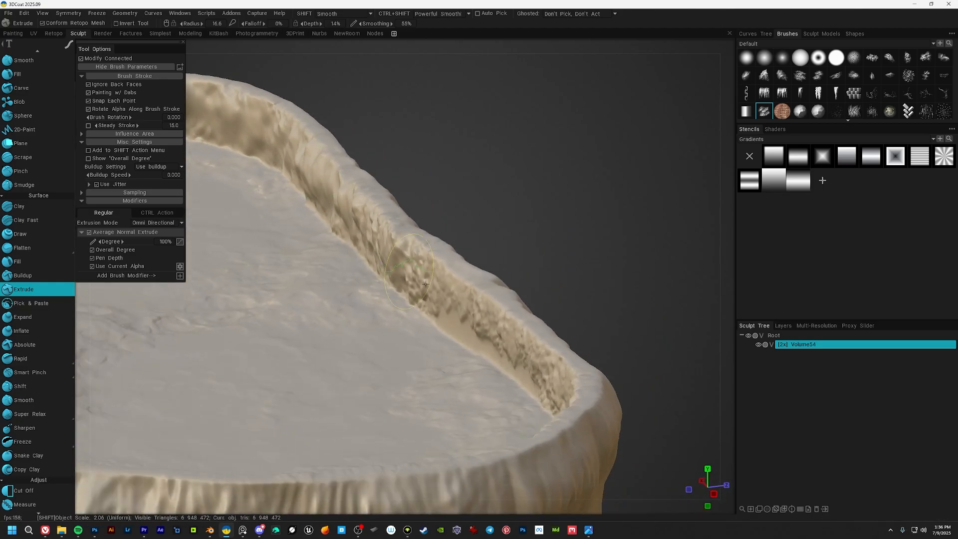
mouse_move(514, 349)
left_mouse_down("alt")
mouse_move(420, 272)
mouse_move(441, 286)
left_mouse_up("alt")
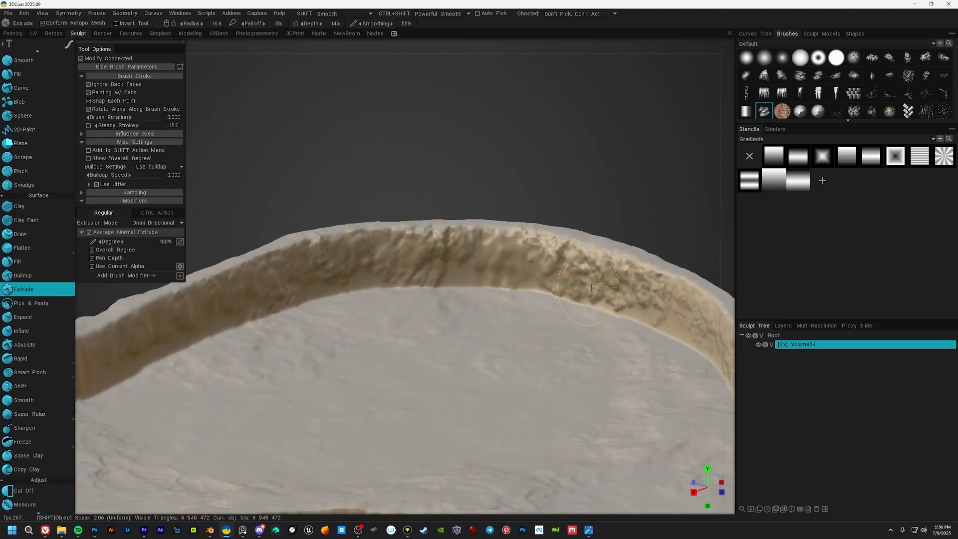
left_click_drag(273, 282, 605, 228, "alt")
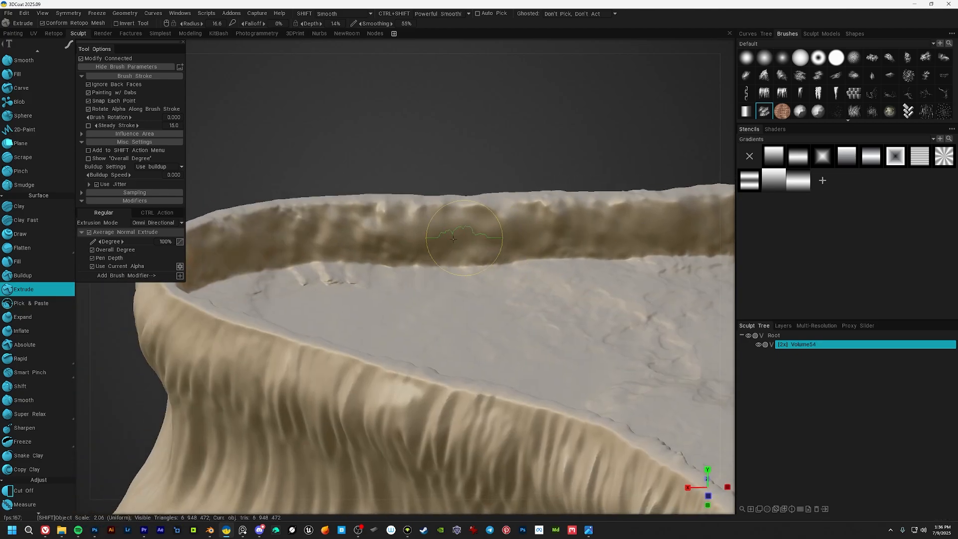
left_click_drag(476, 323, 468, 256, "alt")
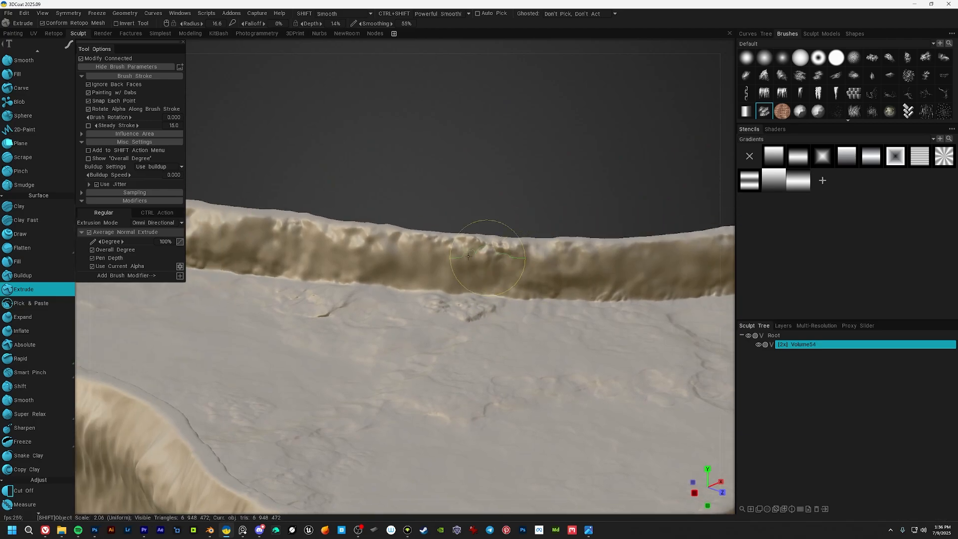
left_click_drag(393, 266, 462, 240, "alt")
Try the vertical column alpha on the inner wall with Extrude, then switch to the Build tool with jitter off.
key("space")
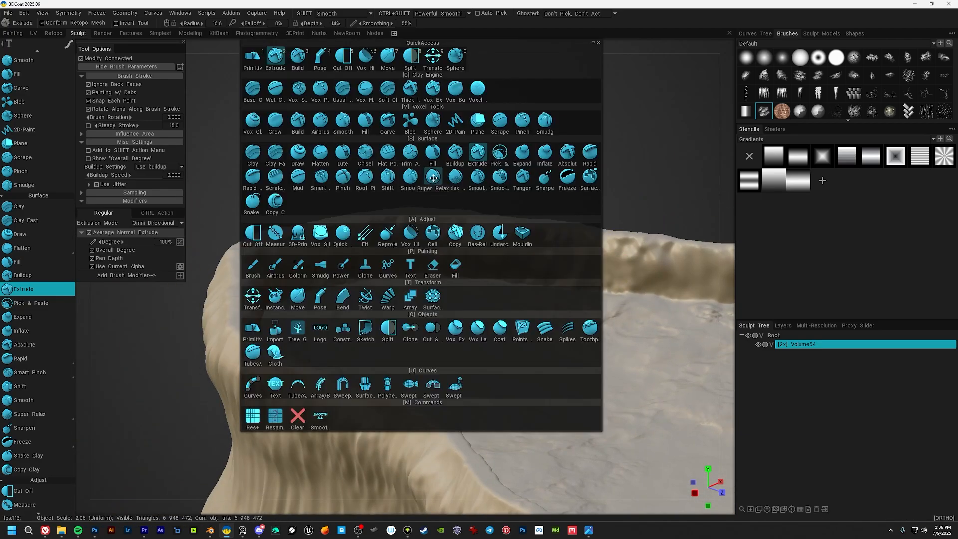
left_click_drag(649, 252, 434, 288, "alt")
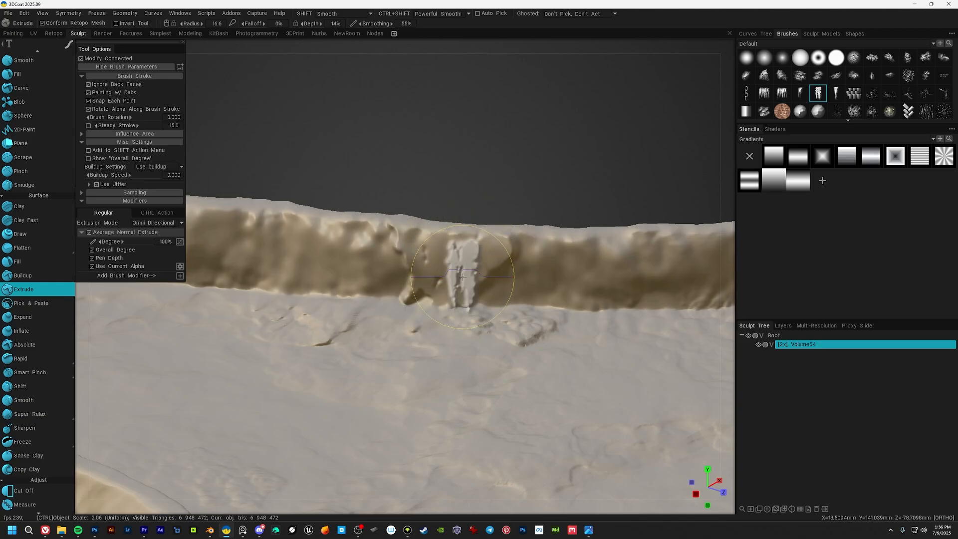
key("space")
key("3")
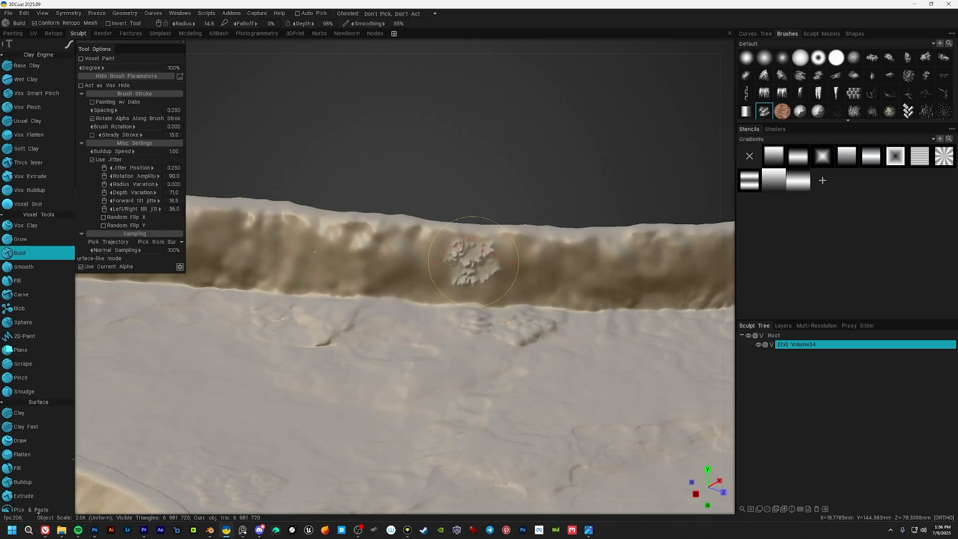
left_click(99, 160)
Sculpt vertical folds into the far inner rim wall using the vertical column alpha, 35% depth and a 19.3 brush radius.
middle_click_drag(556, 265, 447, 250, "alt")
left_click_drag(466, 247, 395, 242, "alt")
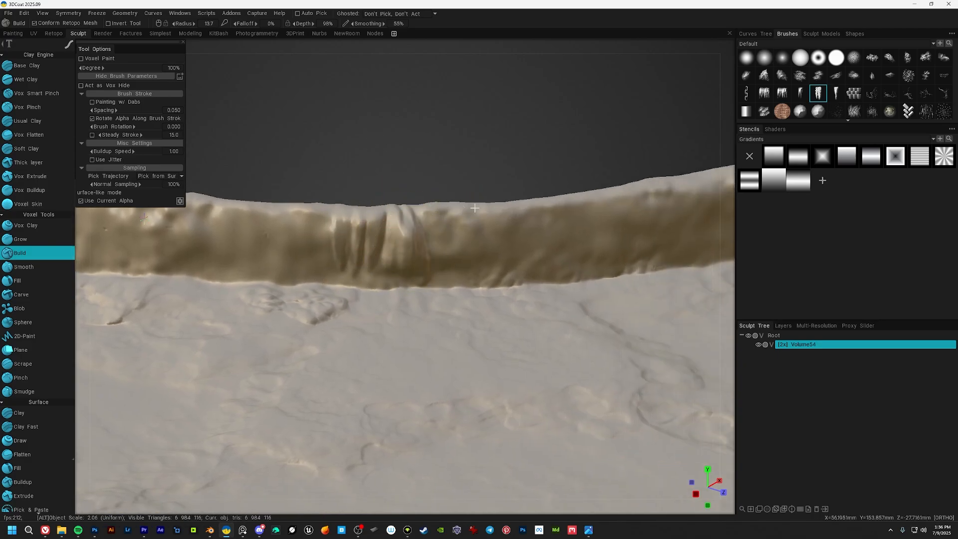
mouse_move(475, 208)
left_mouse_down("alt")
mouse_move(428, 217)
mouse_move(392, 261)
left_mouse_up("alt")
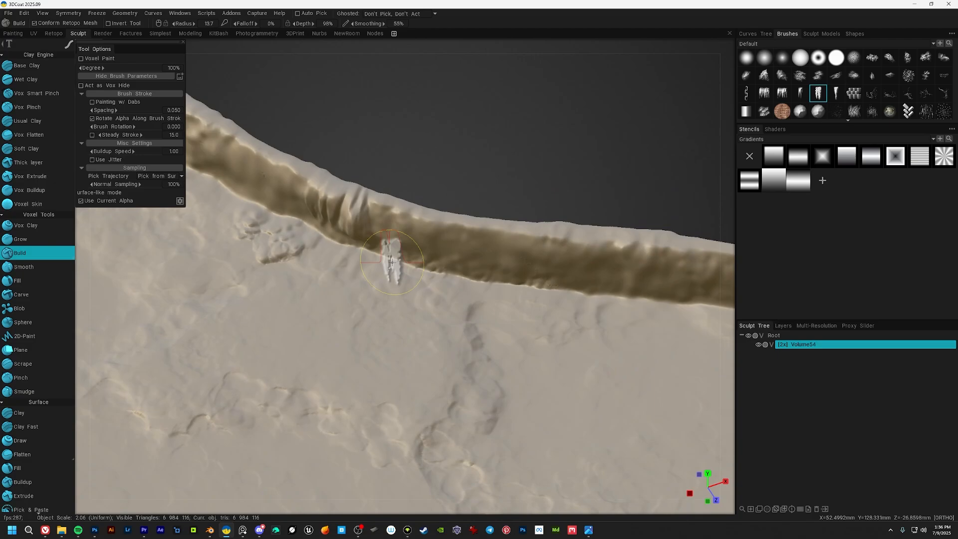
right_click_drag(394, 215, 434, 215)
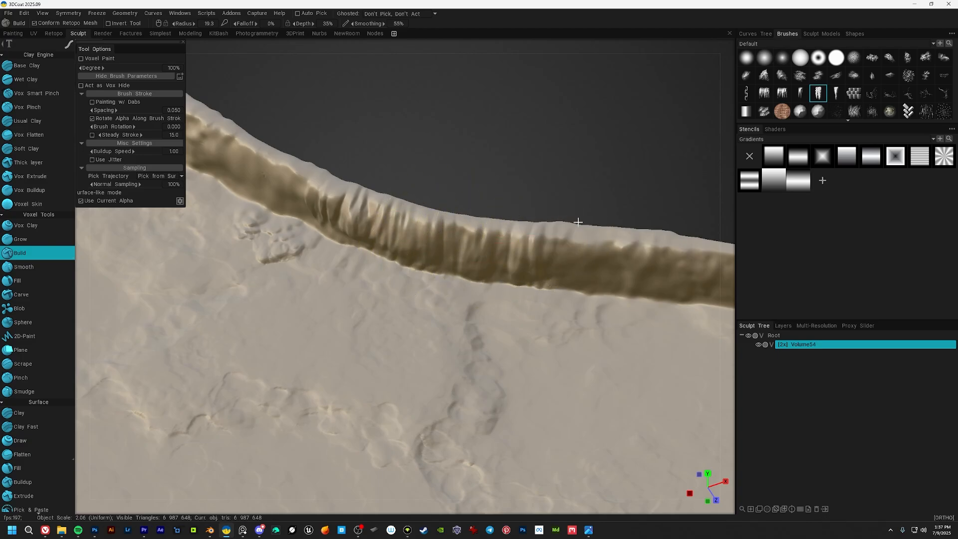
mouse_move(578, 222)
left_mouse_down("alt")
mouse_move(609, 252)
mouse_move(440, 273)
mouse_move(385, 181)
mouse_move(428, 235)
mouse_move(410, 220)
mouse_move(449, 195)
left_mouse_up("alt")
left_click_drag(336, 193, 394, 214)
Extend the vertical folds further around the inner rim wall with the same column alpha and a 14.4 brush radius.
mouse_move(395, 215)
left_mouse_down("alt")
mouse_move(417, 237)
mouse_move(439, 225)
mouse_move(482, 252)
mouse_move(434, 260)
mouse_move(419, 249)
mouse_move(459, 279)
left_mouse_up("alt")
left_click(782, 93)
left_click(818, 94)
mouse_move(540, 283)
left_mouse_down("alt")
mouse_move(347, 272)
mouse_move(392, 281)
left_mouse_up("alt")
mouse_move(391, 282)
left_mouse_down("alt")
mouse_move(424, 259)
mouse_move(402, 200)
mouse_move(416, 245)
left_mouse_up("alt")
mouse_move(417, 245)
left_mouse_down("alt")
mouse_move(429, 220)
mouse_move(436, 259)
left_mouse_up("alt")
mouse_move(436, 259)
left_mouse_down("alt")
mouse_move(520, 262)
mouse_move(363, 209)
mouse_move(366, 259)
left_mouse_up("alt")
mouse_move(366, 259)
left_mouse_down("alt")
mouse_move(332, 216)
mouse_move(412, 220)
left_mouse_up("alt")
mouse_move(351, 212)
left_mouse_down()
mouse_move(348, 237)
mouse_move(432, 212)
mouse_move(442, 235)
left_mouse_up()
mouse_move(442, 235)
left_mouse_down("alt")
mouse_move(417, 237)
mouse_move(424, 252)
left_mouse_up("alt")
mouse_move(449, 235)
left_mouse_down("alt")
mouse_move(404, 198)
mouse_move(394, 284)
mouse_move(319, 267)
left_mouse_up("alt")
left_click_drag(290, 262, 289, 291)
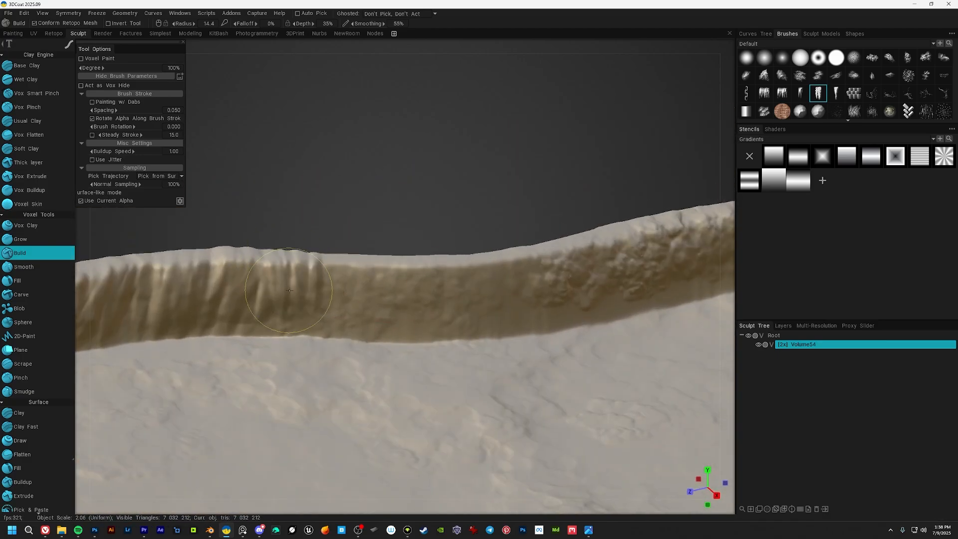
Sculpt vertical folds over the remaining unstreaked and rocky stretches of the curving inner wall.
middle_click_drag(508, 285, 240, 249, "alt")
left_click_drag(491, 222, 491, 264)
left_click_drag(469, 220, 472, 261)
left_click_drag(425, 214, 424, 257)
mouse_move(372, 217)
left_mouse_down()
mouse_move(371, 259)
mouse_move(518, 249)
left_mouse_up()
left_click_drag(357, 219, 358, 253)
left_click_drag(410, 232, 411, 267)
left_click_drag(412, 250, 459, 244, "alt")
mouse_move(375, 230)
left_mouse_down()
mouse_move(378, 264)
mouse_move(464, 215)
mouse_move(529, 220)
left_mouse_up()
Add vertical folds to the faint middle section of the inner wall with a 22.4 brush radius.
mouse_move(362, 214)
left_mouse_down("alt")
mouse_move(417, 258)
mouse_move(466, 279)
left_mouse_up("alt")
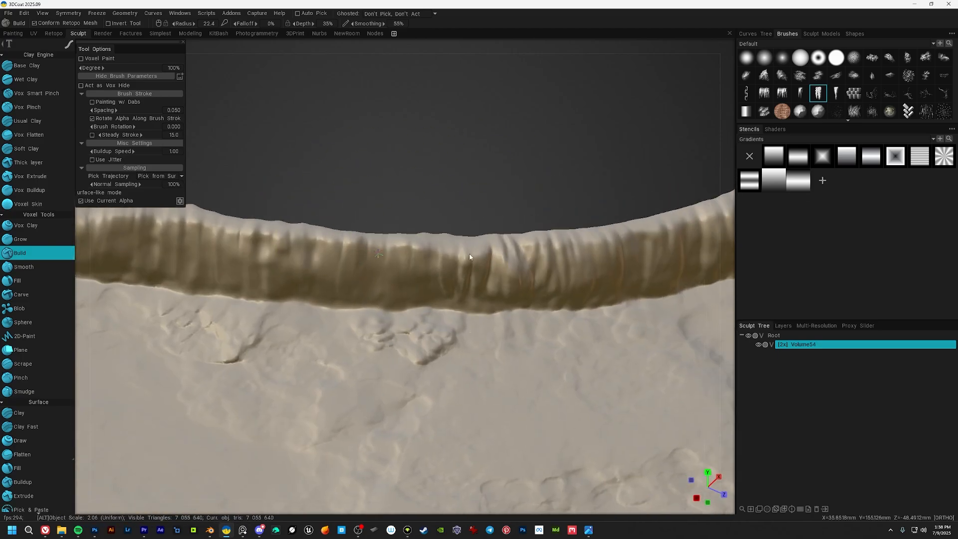
middle_click_drag(471, 272, 367, 274, "alt")
left_click_drag(368, 260, 369, 289)
left_click_drag(329, 244, 331, 266)
left_click_drag(267, 237, 265, 254)
Examine the whole rock base and the finished inner and outer rim walls from several angles.
scroll(265, 255, "down", 6)
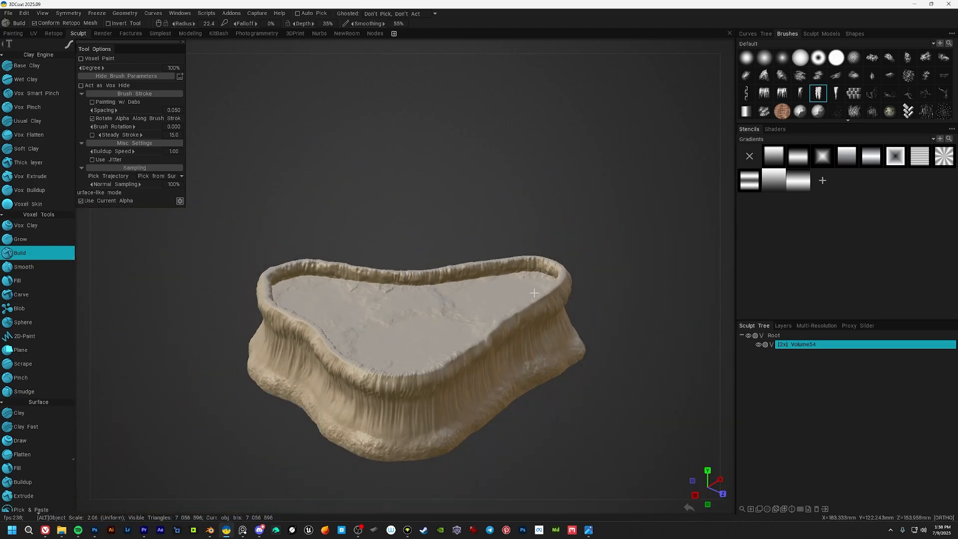
mouse_move(310, 279)
left_mouse_down("alt")
mouse_move(520, 291)
mouse_move(524, 269)
left_mouse_up("alt")
scroll(523, 269, "up", 6)
left_click_drag(424, 265, 531, 302, "alt")
middle_click_drag(531, 302, 380, 258, "alt")
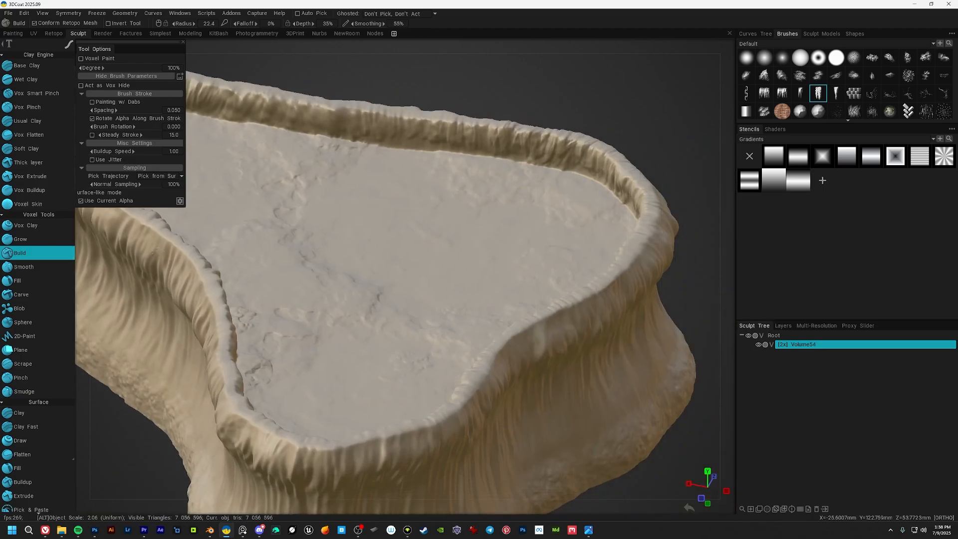
middle_click_drag(306, 250, 341, 276, "alt")
middle_click_drag(369, 237, 473, 252, "alt")
middle_click_drag(303, 373, 429, 249, "alt")
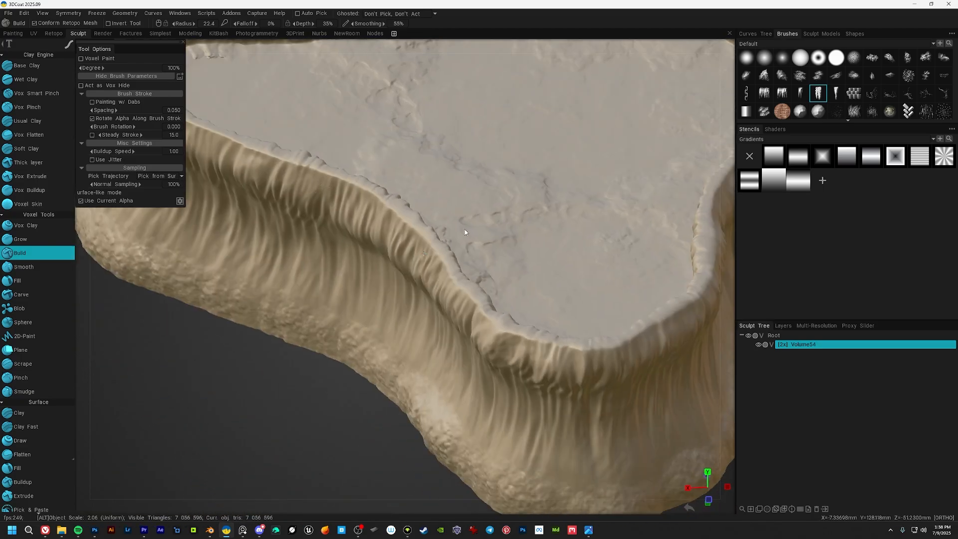
Add vertical folds along the upper edge of the outer rim wall using brush radii of 15.0 and 18.6, undoing the last stroke.
scroll(409, 259, "up", 4)
left_click_drag(409, 259, 469, 249, "alt")
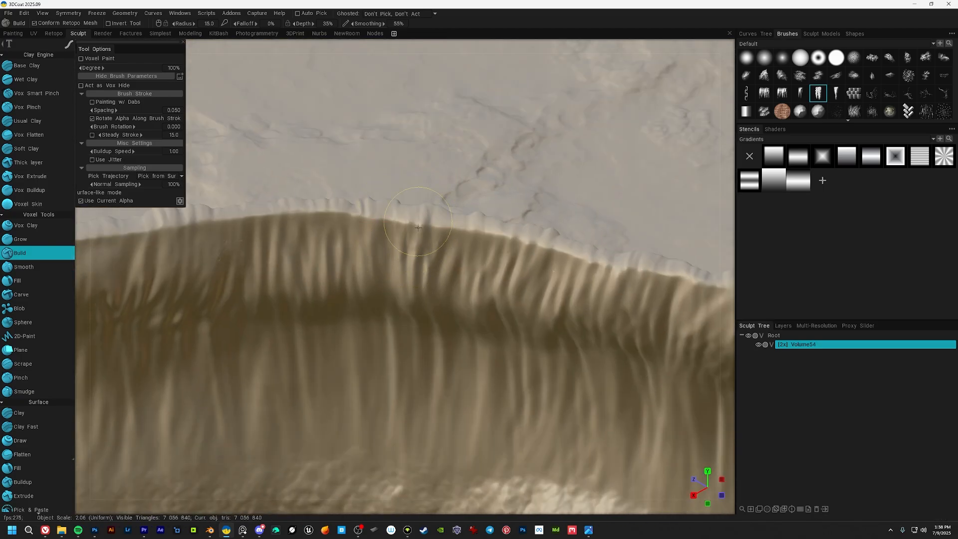
left_click(424, 250)
middle_click_drag(357, 239, 408, 265, "alt")
left_click(392, 254)
mouse_move(409, 265)
left_mouse_down("alt")
mouse_move(394, 255)
mouse_move(475, 247)
left_mouse_up("alt")
left_click(433, 272)
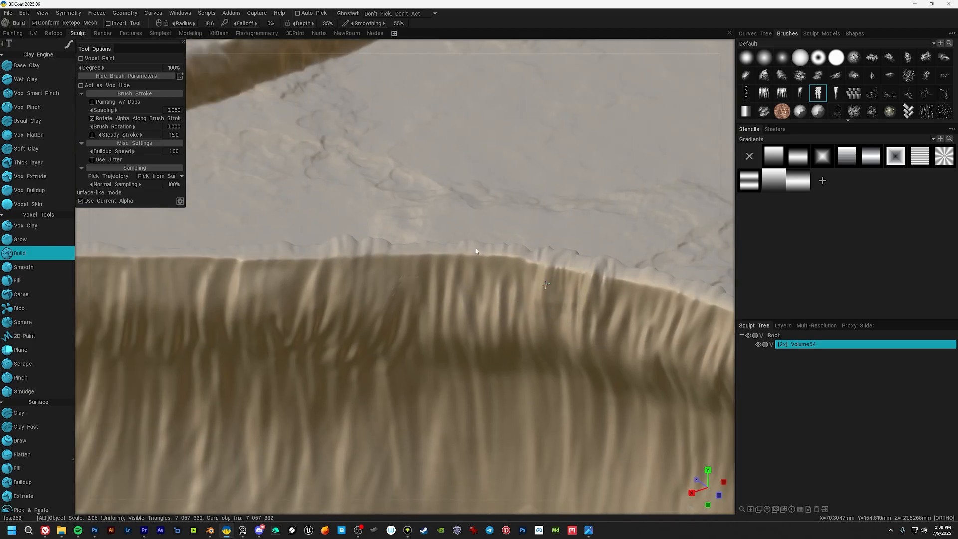
middle_click_drag(389, 260, 466, 281, "alt")
middle_click_drag(300, 248, 420, 253, "alt")
key("ctrl+z")
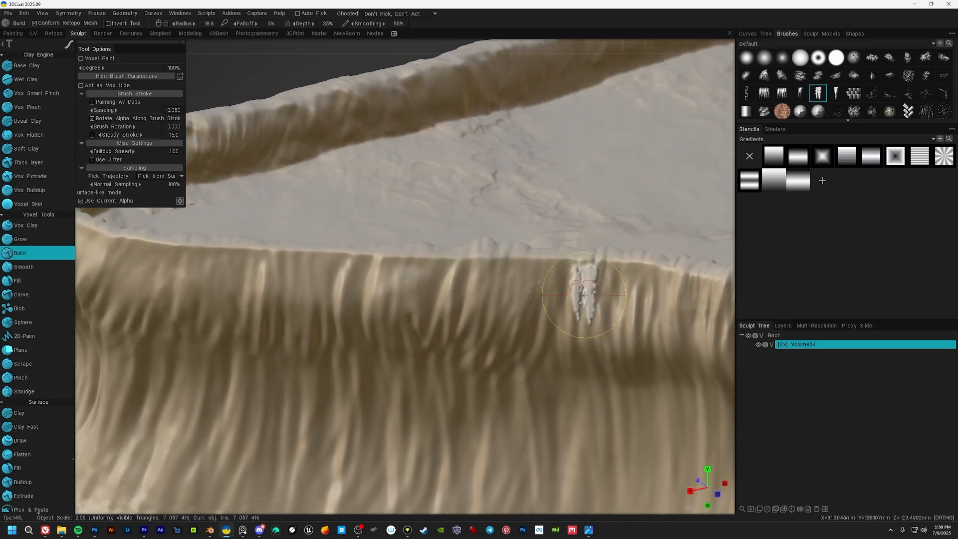
Continue the vertical folds along the outer wall's upper edge with the column alpha and a 22.4 brush radius.
scroll(584, 296, "down", 2)
scroll(543, 305, "down", 5)
mouse_move(543, 306)
left_mouse_down("alt")
mouse_move(514, 319)
mouse_move(481, 241)
mouse_move(478, 352)
left_mouse_up("alt")
scroll(477, 352, "up", 4)
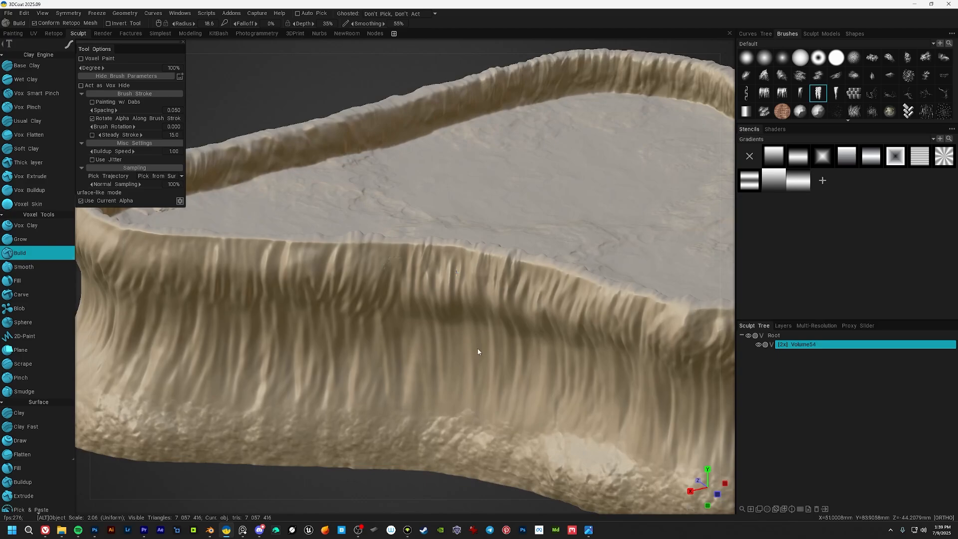
scroll(478, 352, "up", 1)
left_click_drag(437, 280, 436, 292, "alt")
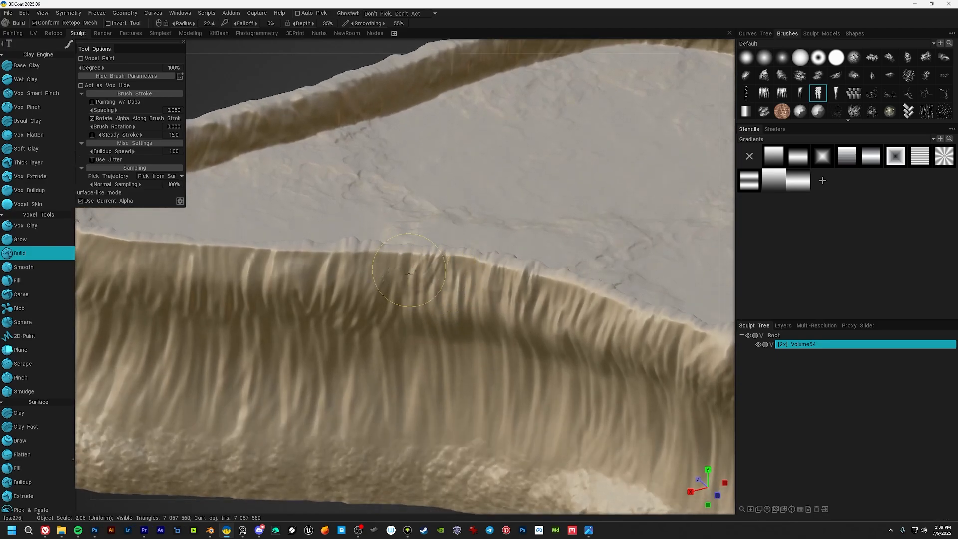
left_click(337, 273)
middle_click_drag(322, 260, 449, 267, "alt")
left_click_drag(449, 267, 442, 260, "alt")
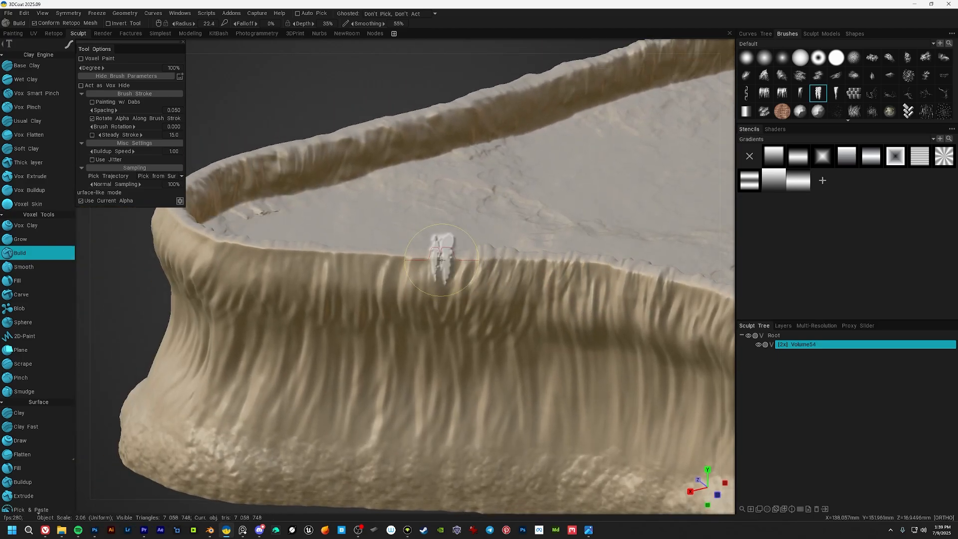
left_click(390, 273)
middle_click_drag(391, 273, 402, 272, "alt")
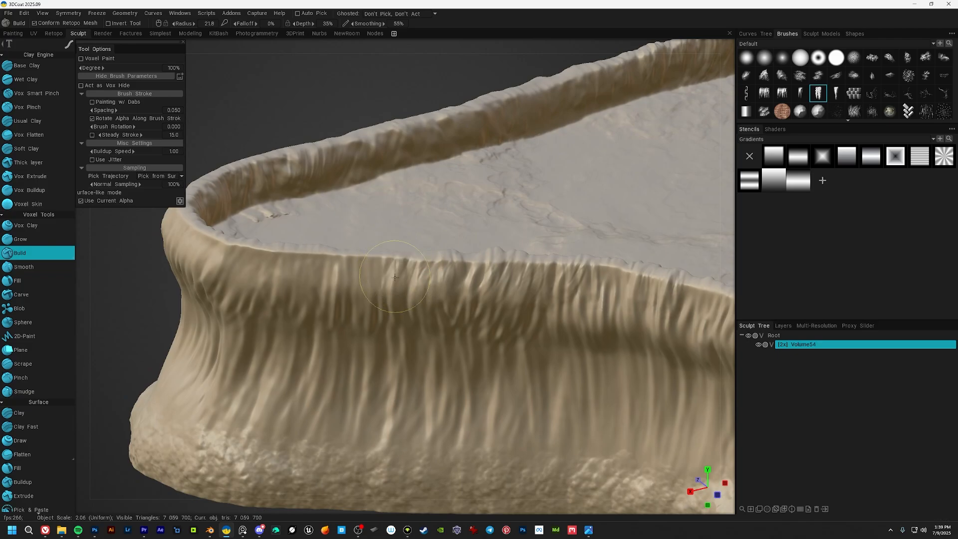
Carry the vertical folds around the plateau's end along the outer rim edge, raising the brush radius to 26.3.
left_click(271, 263)
middle_click_drag(271, 263, 401, 268, "alt")
left_click(354, 261)
left_click_drag(345, 259, 384, 259, "alt")
mouse_move(384, 258)
middle_mouse_down("alt")
mouse_move(349, 259)
mouse_move(414, 264)
middle_mouse_up("alt")
left_click(305, 262)
left_click_drag(414, 263, 461, 269, "alt")
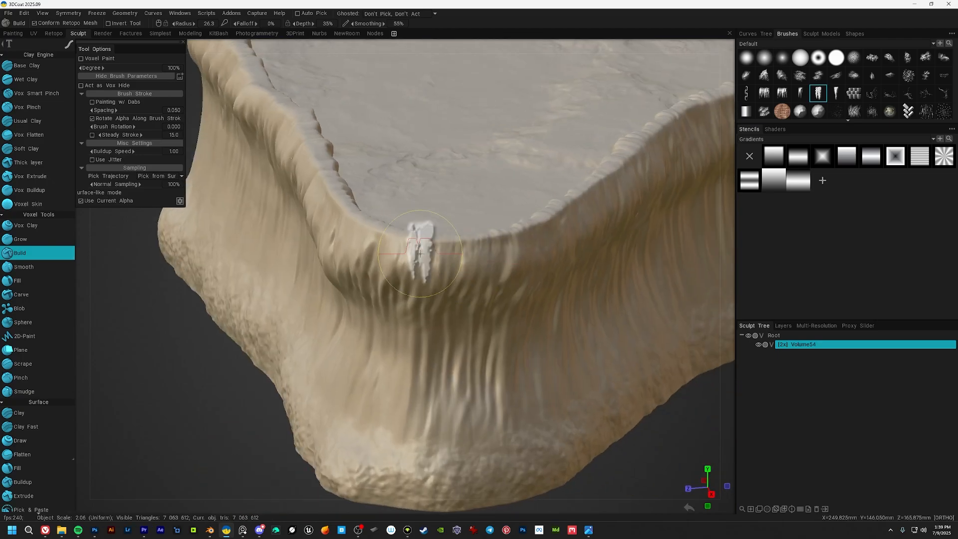
left_click(421, 252)
middle_click_drag(422, 252, 374, 254, "alt")
Examine the plateau's whole outer wall and rim from a distance and from the side.
scroll(394, 247, "down", 5)
left_click_drag(398, 243, 349, 207, "alt")
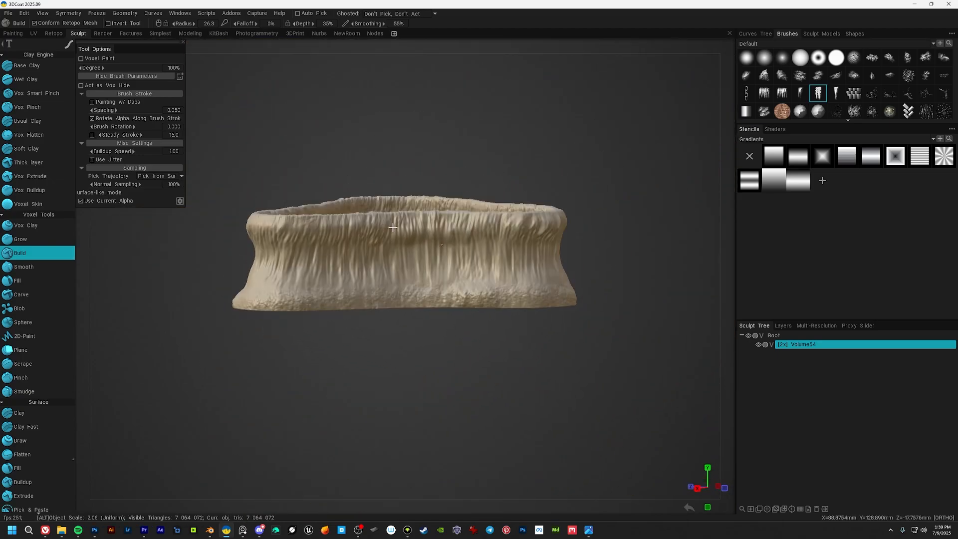
scroll(453, 276, "up", 5)
middle_click_drag(453, 276, 469, 320, "alt")
left_click_drag(469, 320, 446, 284, "alt")
middle_click_drag(447, 284, 415, 203, "alt")
left_click_drag(434, 181, 430, 198, "alt")
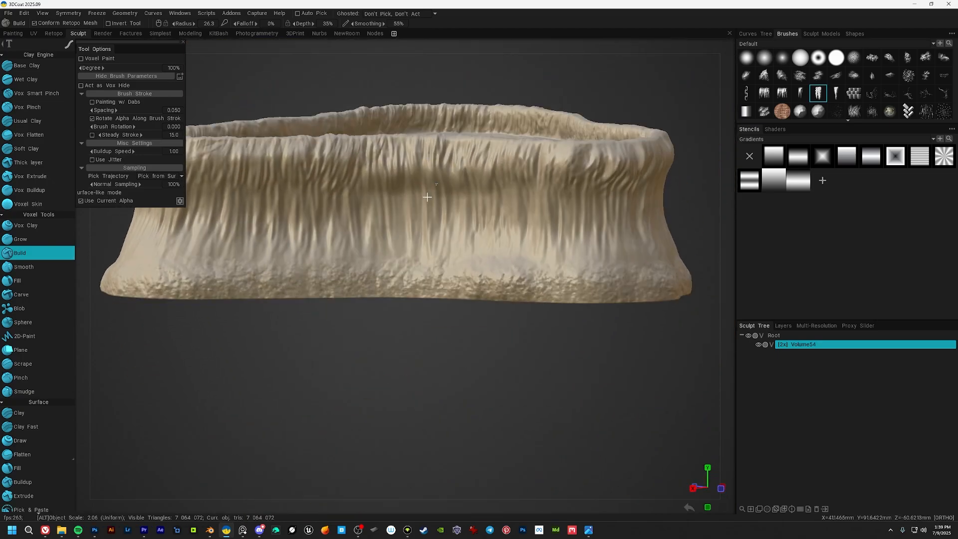
middle_click_drag(444, 180, 474, 216, "alt")
middle_click_drag(425, 303, 420, 301, "alt")
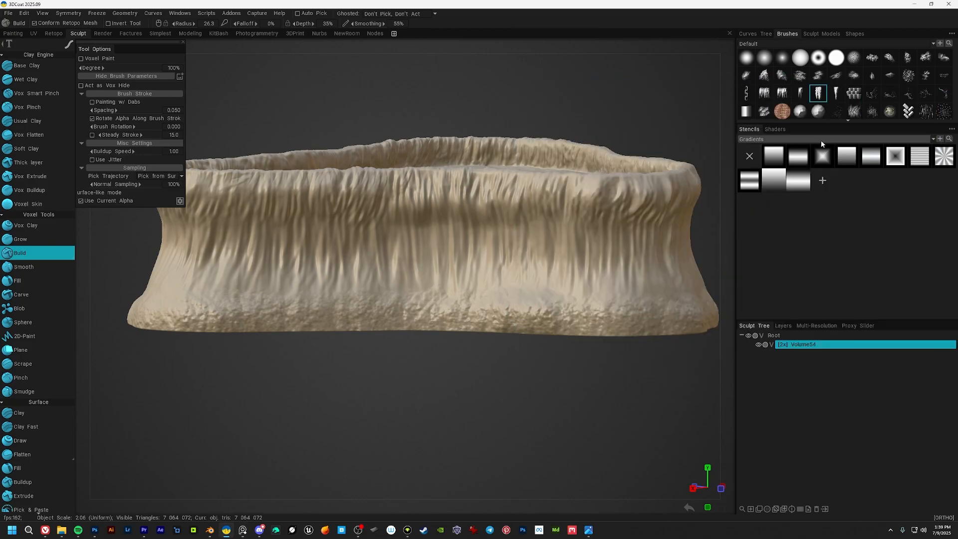
Load the vertical-streak stencil from the Soil category and set it below the plateau in the Back view.
left_click(823, 140)
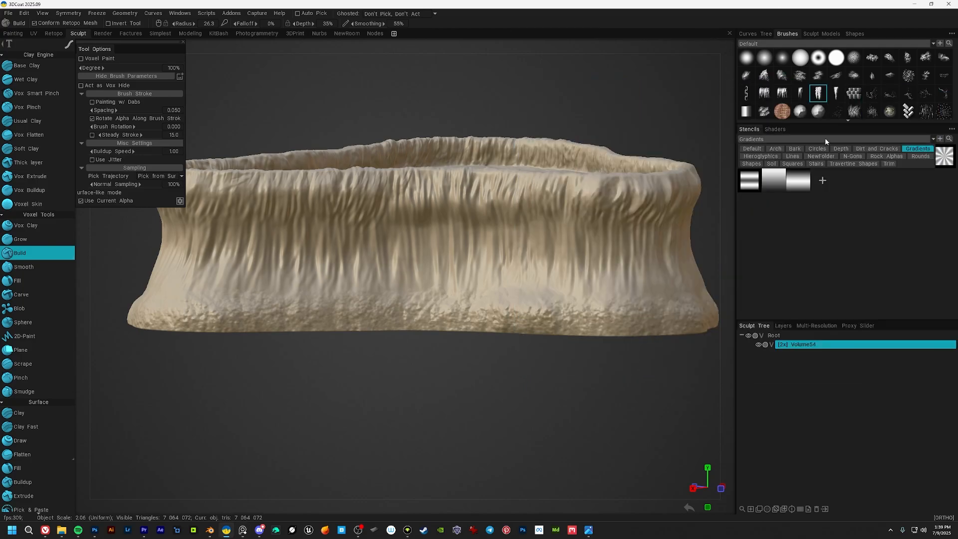
left_click(770, 164)
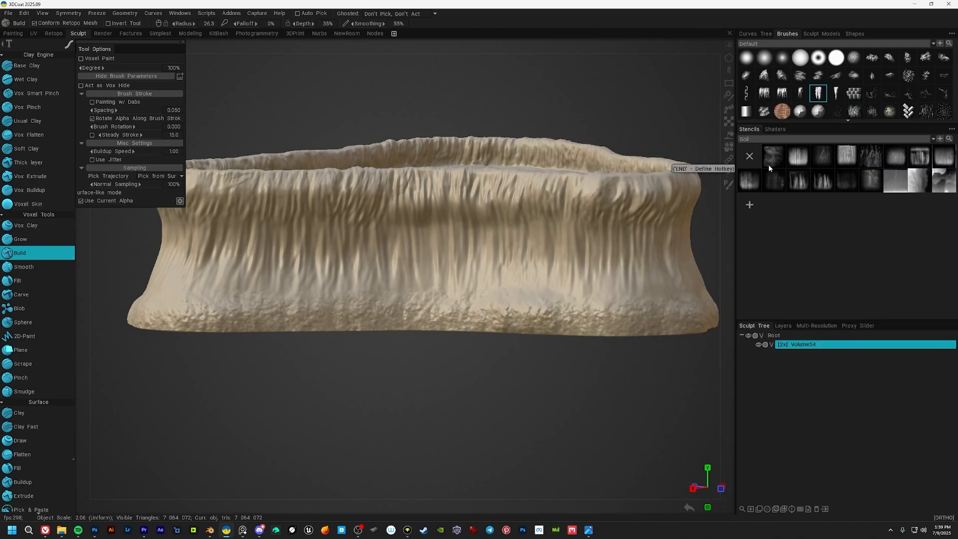
left_click(846, 157)
left_click_drag(425, 289, 402, 473)
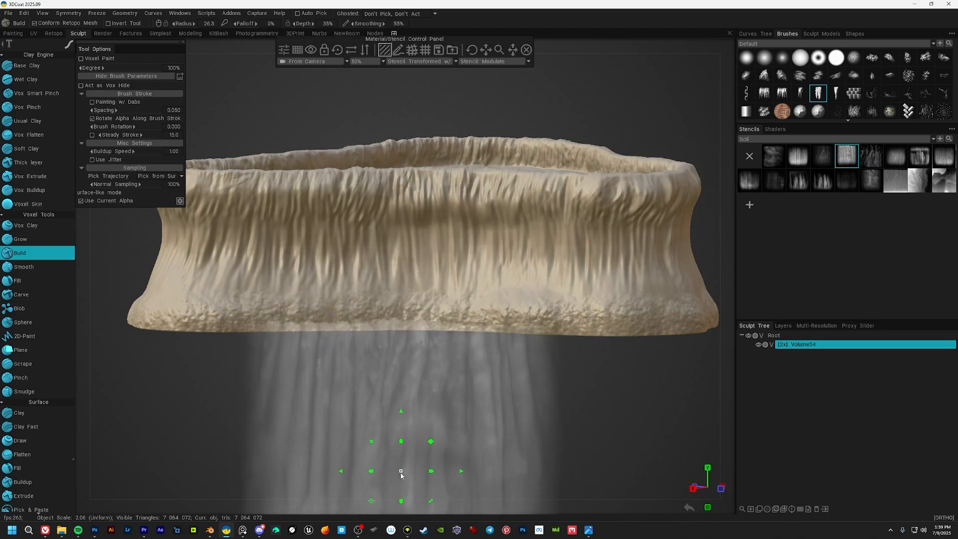
middle_click_drag(453, 348, 474, 141, "alt")
middle_click_drag(435, 237, 433, 263, "alt")
left_click_drag(483, 182, 440, 186, "alt+shift")
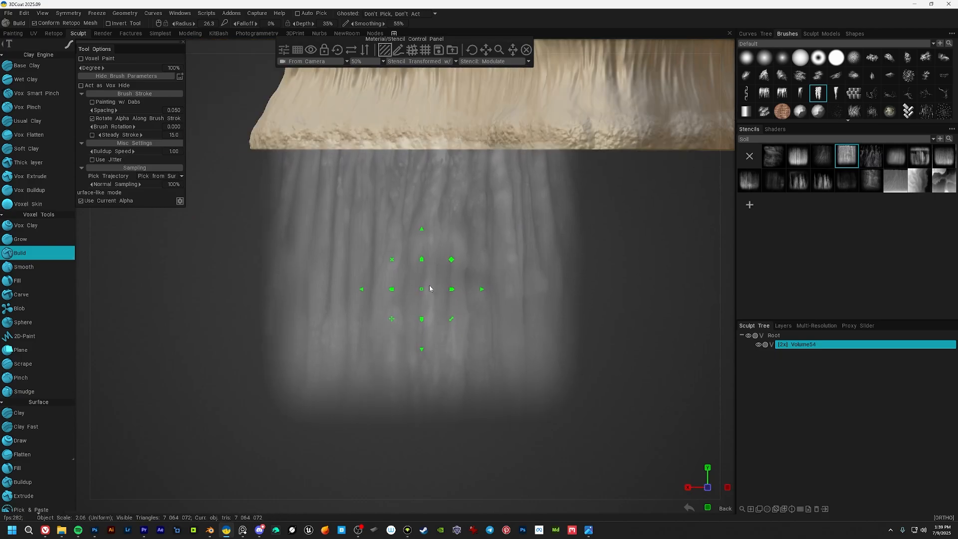
Adjust the stencil in the empty area below the plateau so its full streak pattern is shown.
left_click_drag(422, 289, 493, 323)
middle_click_drag(565, 280, 524, 273, "alt")
right_click_drag(524, 273, 536, 292, "alt")
middle_click_drag(536, 292, 421, 263, "alt")
left_click_drag(344, 293, 469, 301)
middle_click_drag(514, 281, 477, 257, "alt")
right_click_drag(477, 254, 510, 245, "alt")
middle_click_drag(510, 245, 497, 262, "alt")
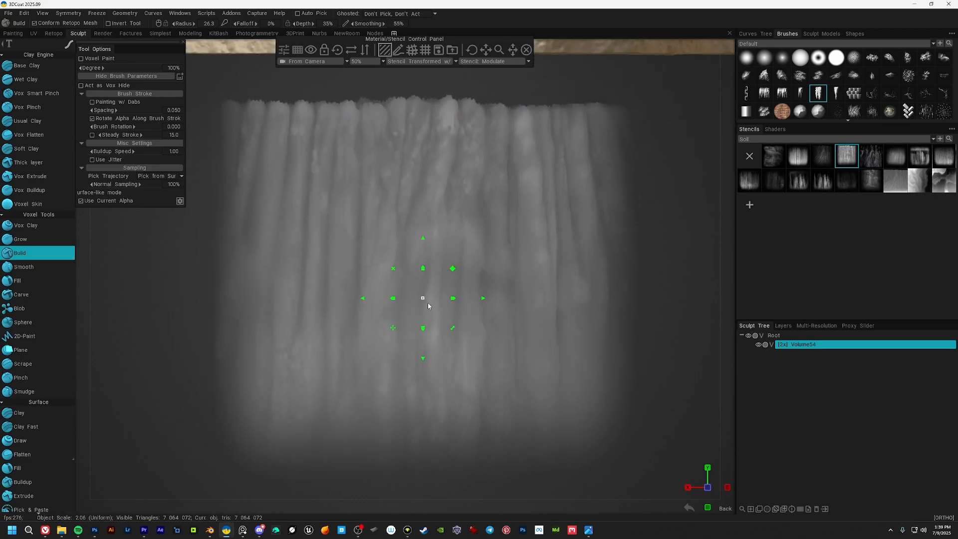
left_click_drag(423, 299, 426, 304)
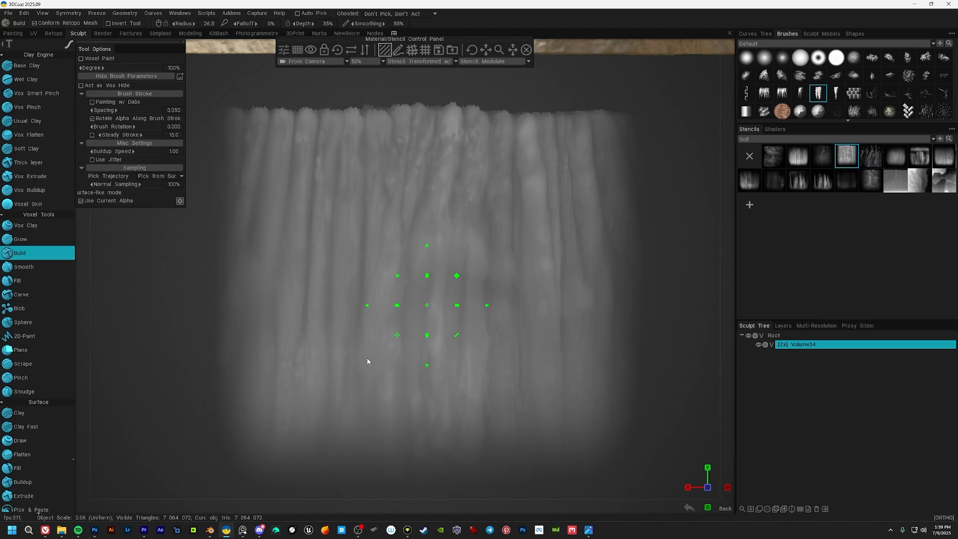
left_click_drag(428, 307, 429, 285)
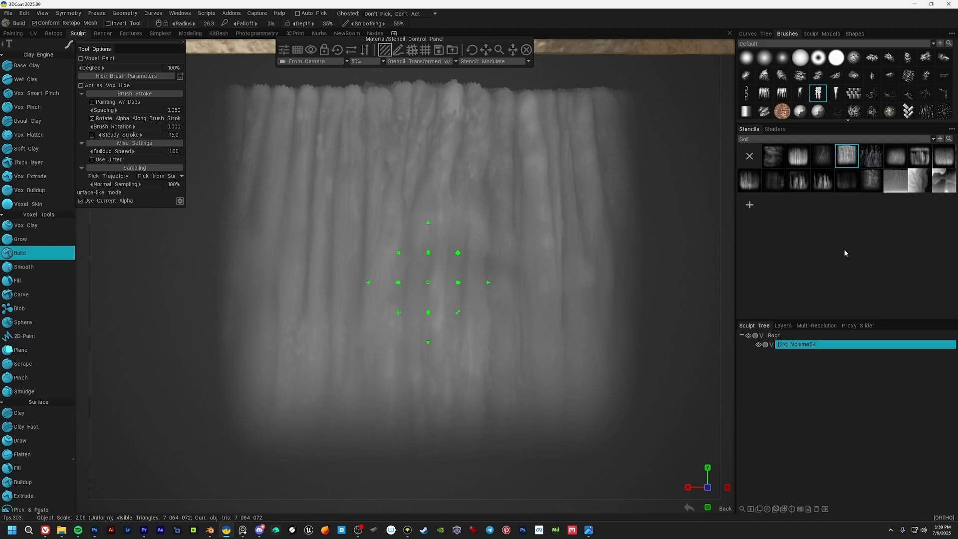
Move the streak stencil up onto the outer wall so it spans the wall from rim to base.
left_click_drag(467, 125, 504, 148, "alt")
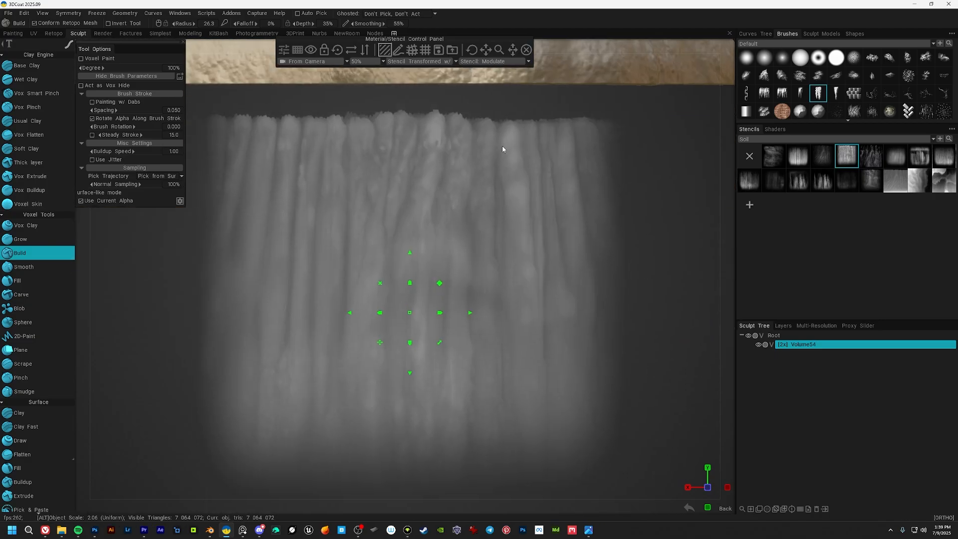
mouse_move(374, 293)
left_mouse_down("alt")
mouse_move(474, 177)
mouse_move(391, 363)
mouse_move(492, 214)
mouse_move(463, 273)
left_mouse_up("alt")
middle_click_drag(498, 208, 536, 272, "alt")
left_click_drag(478, 365, 431, 259)
left_click_drag(460, 230, 441, 253)
right_click_drag(441, 254, 478, 235, "alt")
middle_click_drag(478, 235, 477, 253, "alt")
right_click_drag(477, 253, 510, 222, "alt")
middle_click_drag(510, 222, 496, 247, "alt")
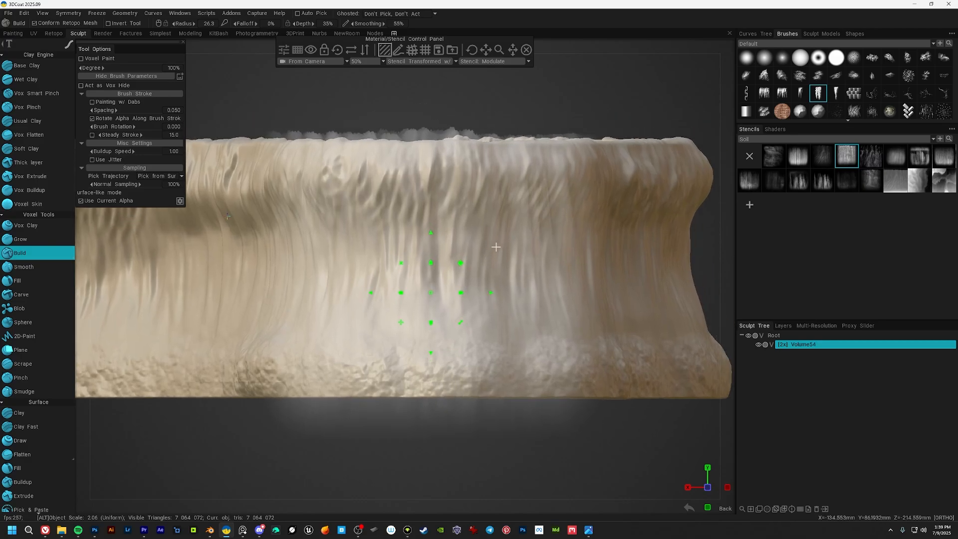
Reselect the Build tool and switch its stroke mode to a rectangle.
key("space")
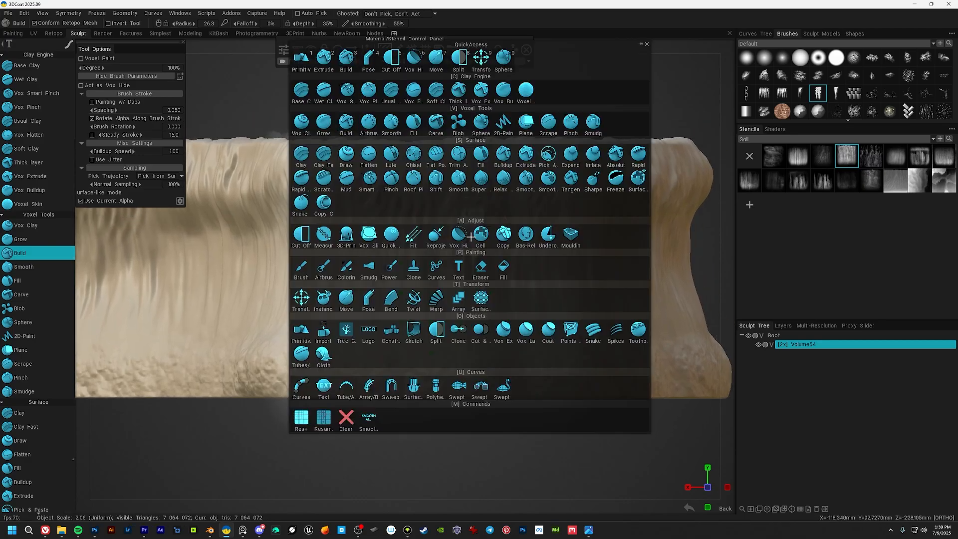
left_click(356, 60)
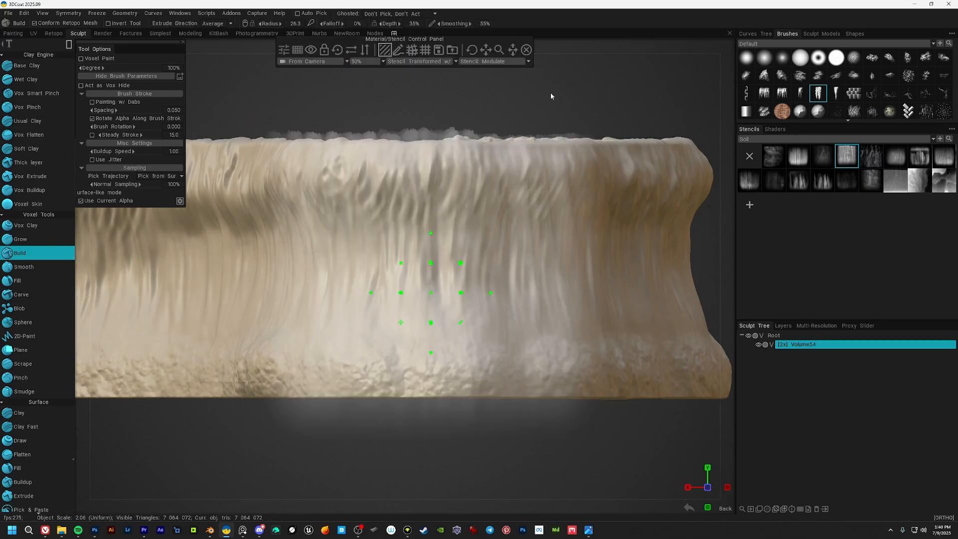
key("e")
left_click(439, 95)
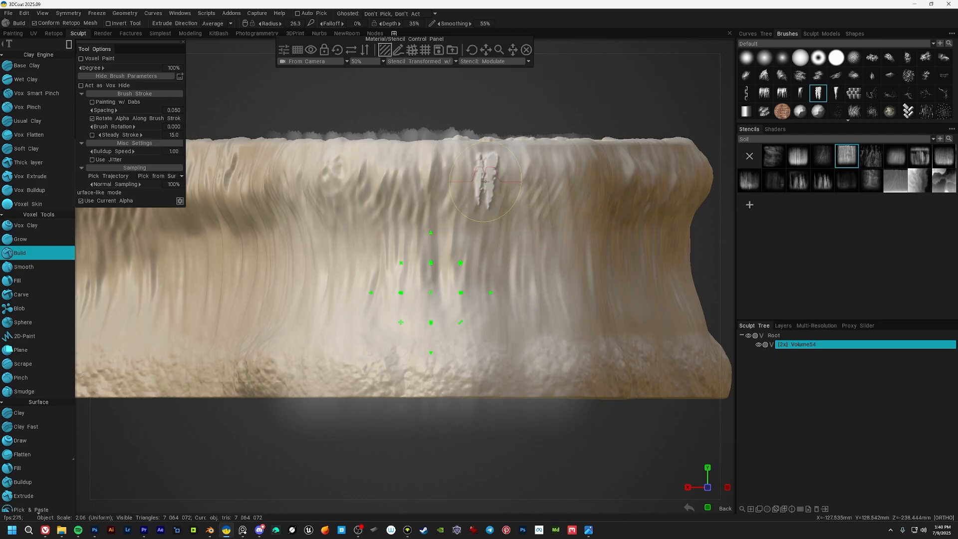
Fine-tune the stencil's position and apply it to the outer wall with a rectangular Build stroke of about 279 by 292 mm.
mouse_move(542, 265)
middle_mouse_down()
mouse_move(520, 265)
mouse_move(511, 246)
middle_mouse_up()
middle_click_drag(551, 136, 558, 137)
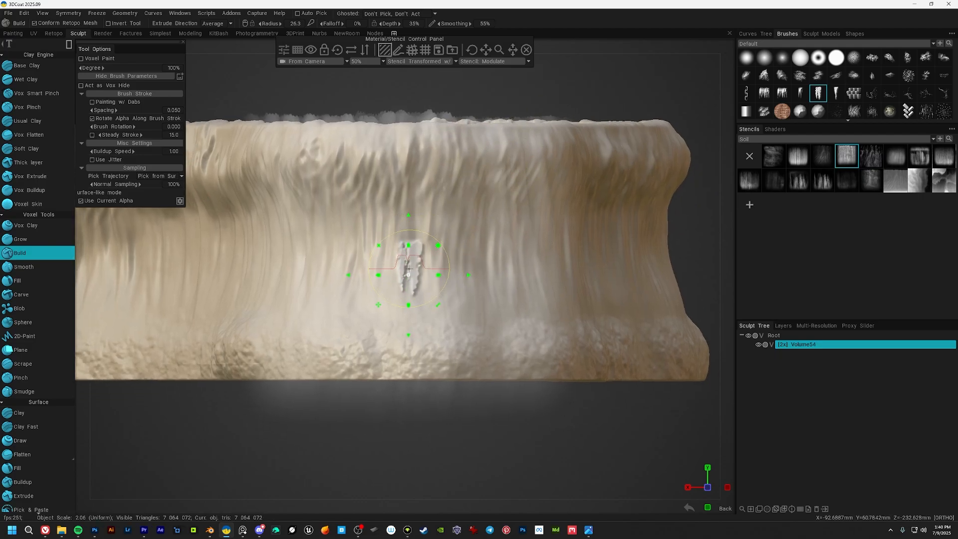
mouse_move(410, 276)
left_mouse_down()
mouse_move(424, 310)
mouse_move(417, 289)
left_mouse_up()
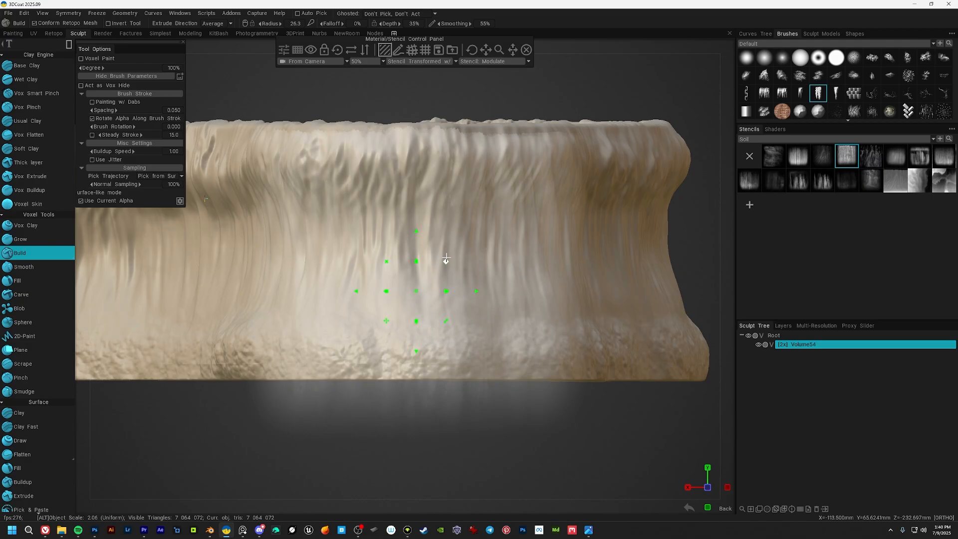
middle_click_drag(446, 258, 450, 250, "alt")
right_click_drag(451, 251, 452, 229, "alt")
left_click_drag(613, 81, 231, 482)
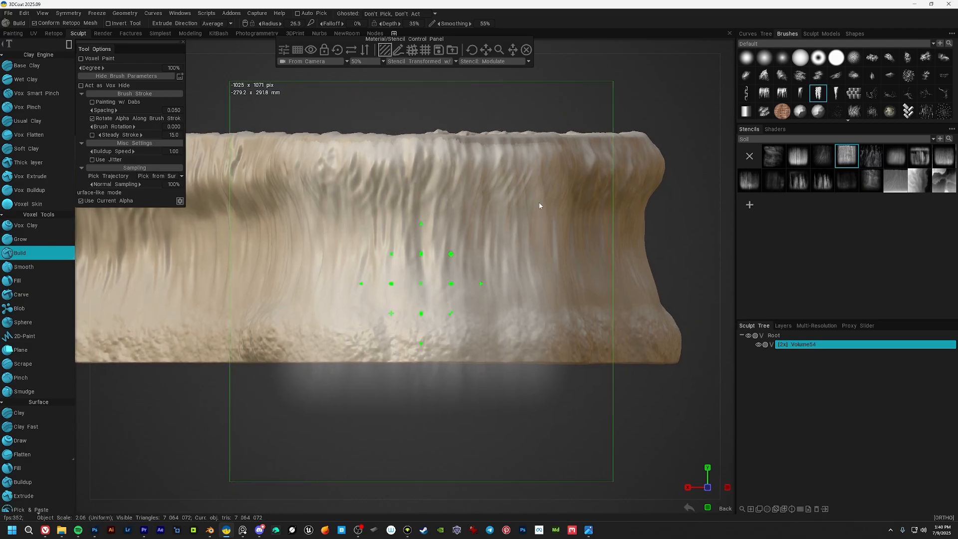
Inspect the stencilled streaks on the outer wall up close from several angles with the stencil turned off.
left_click_drag(534, 201, 500, 186, "alt")
right_click_drag(499, 186, 501, 199, "alt")
middle_click_drag(501, 199, 519, 209, "alt")
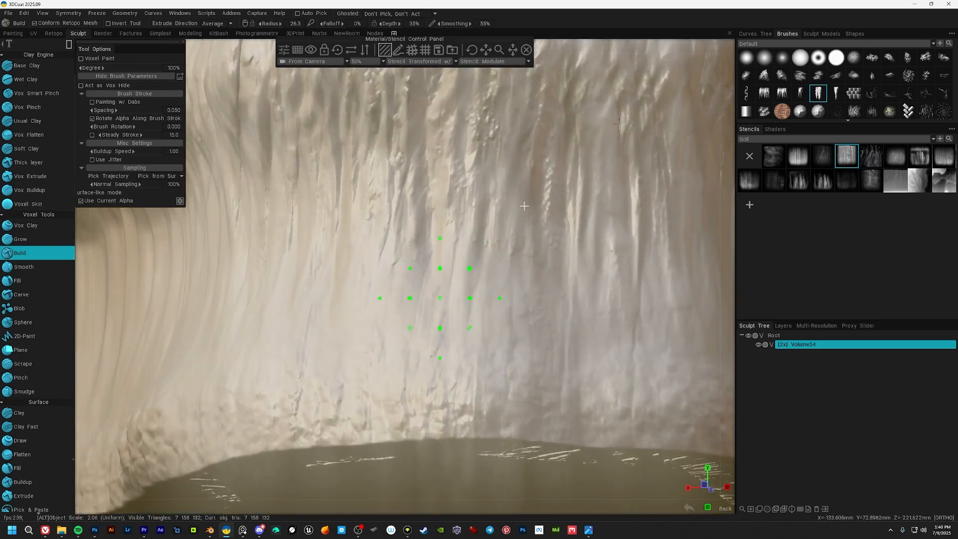
left_click_drag(519, 209, 521, 176, "alt")
middle_click_drag(487, 89, 471, 206, "alt")
left_click(528, 49)
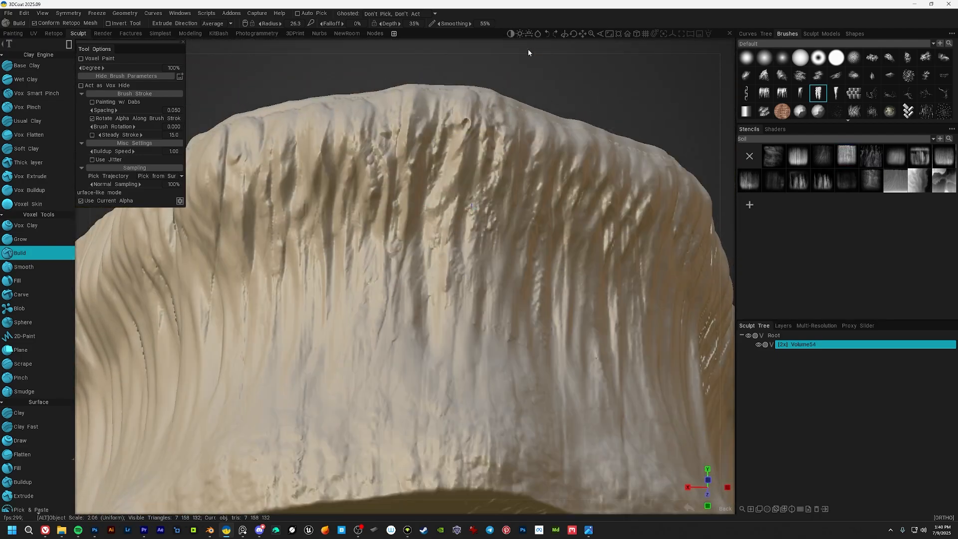
left_click_drag(504, 220, 499, 187, "alt")
right_click_drag(499, 187, 503, 259, "alt")
left_click_drag(503, 260, 519, 315, "alt")
right_click_drag(519, 315, 448, 232, "alt")
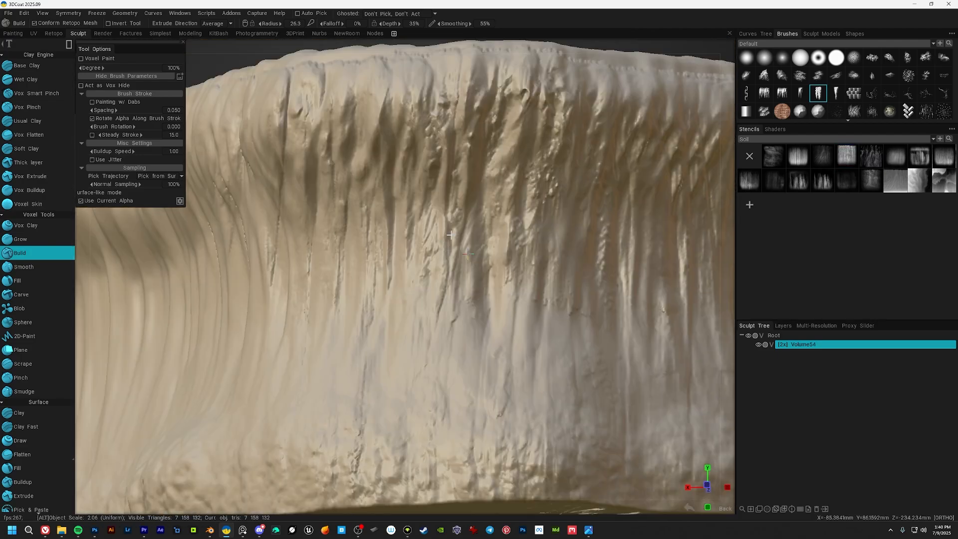
Undo the rectangular stencil stroke on the outer wall.
left_click_drag(448, 232, 512, 216, "alt")
right_click_drag(478, 226, 414, 199, "alt")
mouse_move(414, 199)
left_mouse_down("alt")
mouse_move(339, 175)
mouse_move(442, 258)
left_mouse_up("alt")
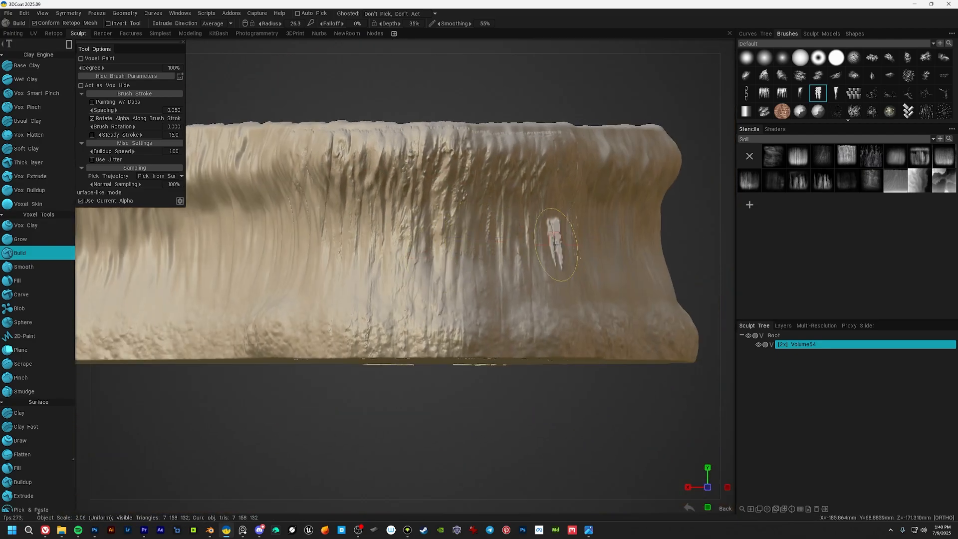
key("ctrl+z")
middle_click_drag(458, 228, 450, 243, "alt")
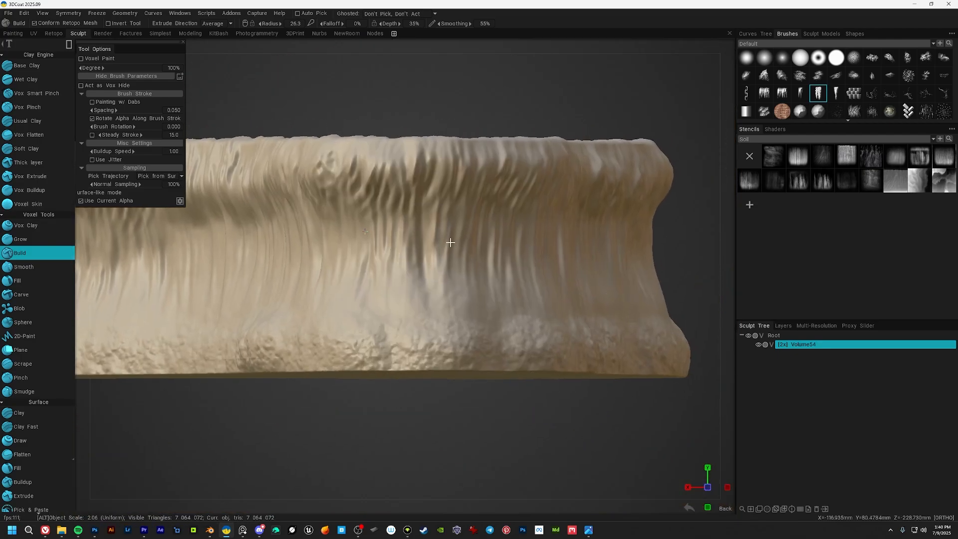
Try two other Soil stencils and reload the original vertical-streak stencil.
left_click(891, 183)
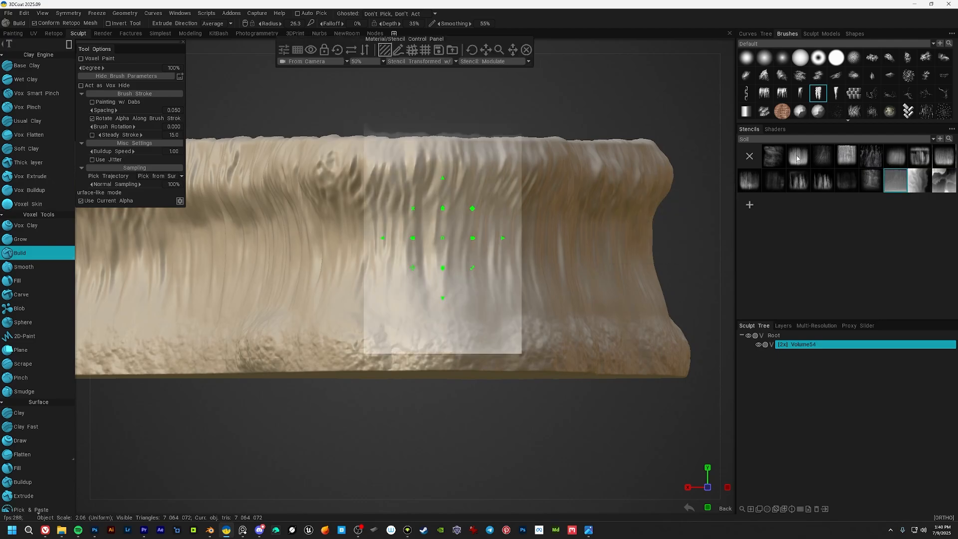
left_click(797, 157)
left_click(848, 156)
middle_click_drag(410, 313, 448, 251, "alt")
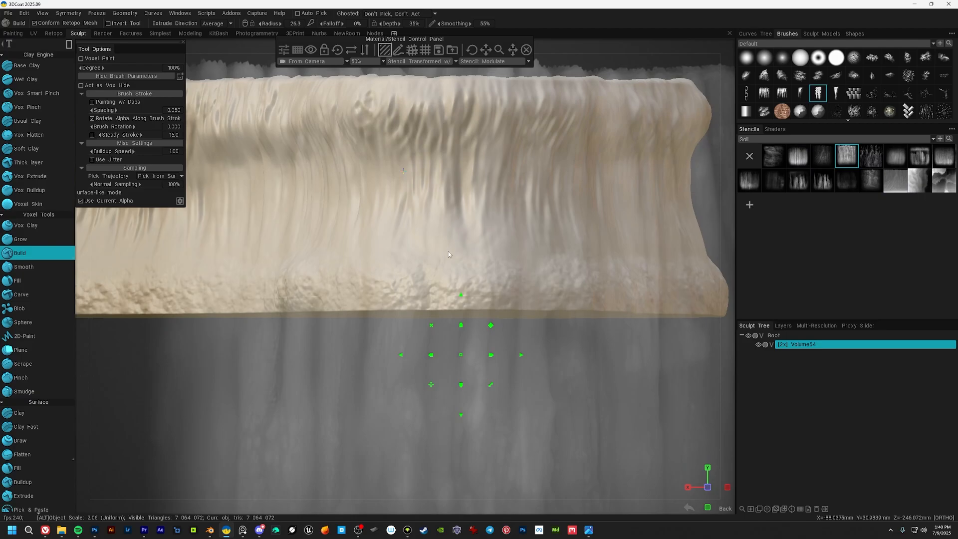
Position the streak stencil over the outer wall and apply it twice with rectangular Build strokes covering rim to base.
left_click_drag(448, 252, 439, 289, "alt")
scroll(439, 289, "down", 5)
middle_click_drag(439, 290, 436, 321, "alt")
left_click_drag(436, 321, 445, 287, "alt")
scroll(449, 299, "up", 3)
mouse_move(473, 346)
left_mouse_down()
mouse_move(451, 371)
mouse_move(431, 342)
left_mouse_up()
left_click_drag(461, 312, 440, 307)
middle_click_drag(440, 308, 409, 296, "alt")
left_click_drag(583, 111, 238, 474)
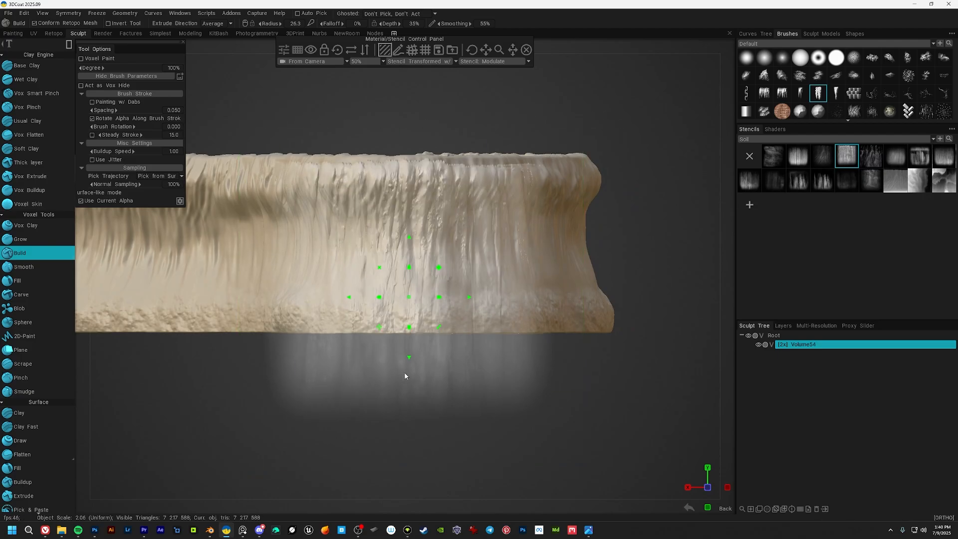
left_click_drag(640, 81, 228, 458)
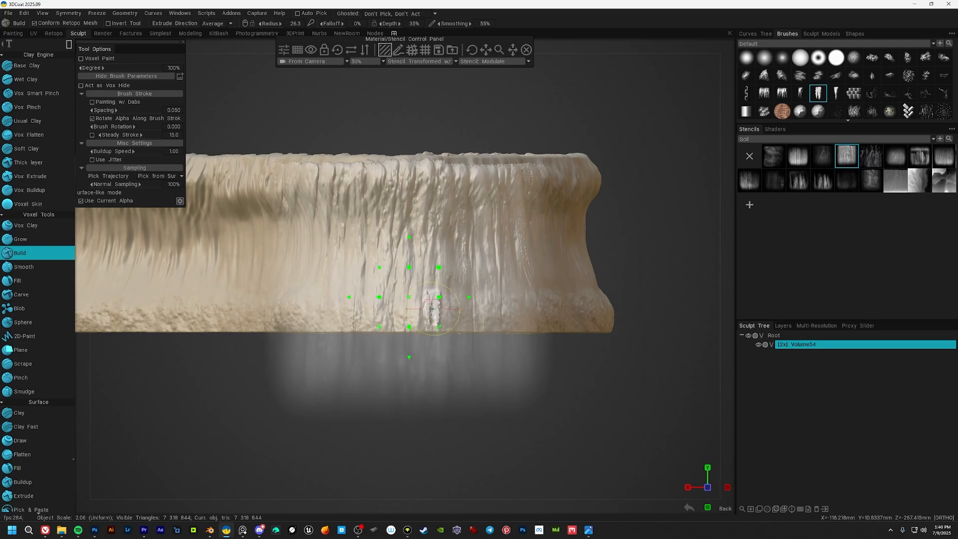
Undo the latest rectangular Build stroke made through the streak stencil on the outer wall.
key("ctrl+z")
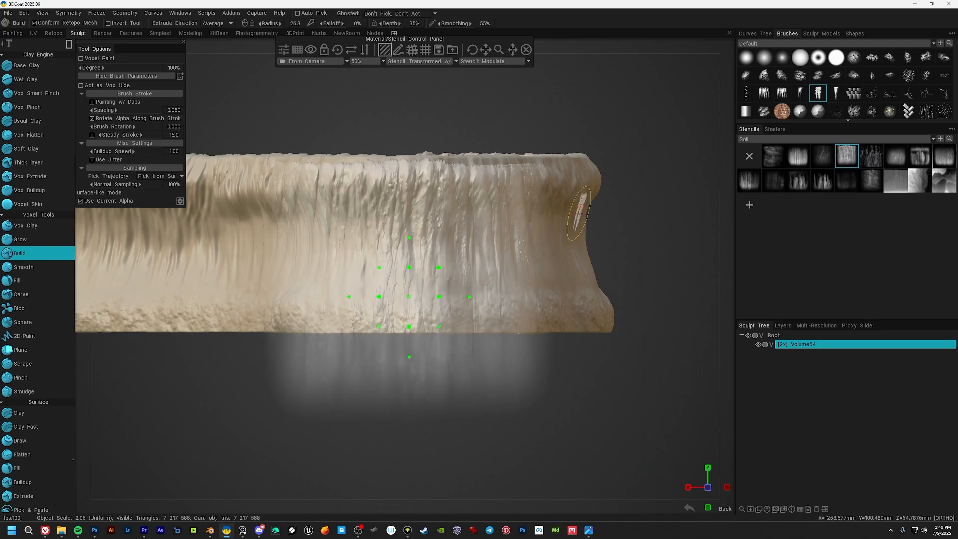
right_click(572, 215)
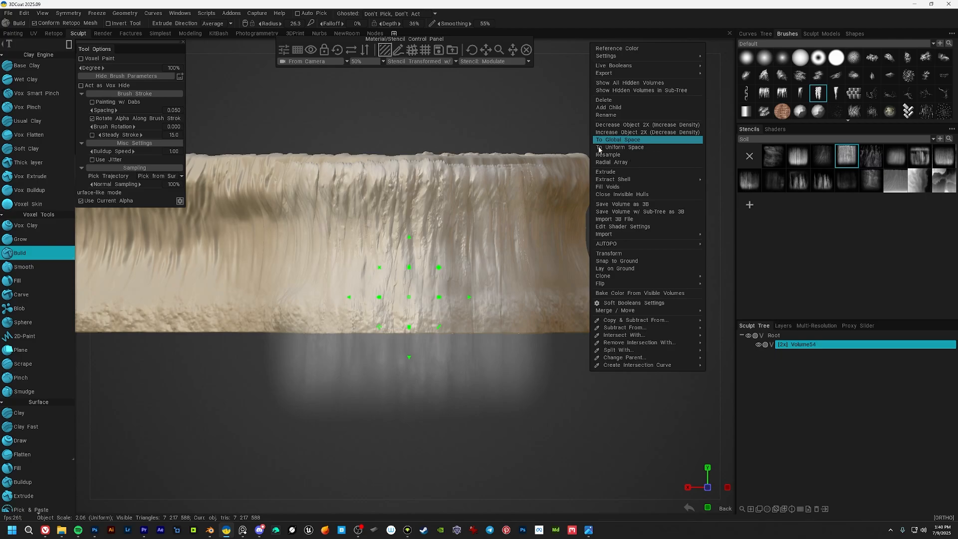
left_click(578, 136)
right_click(568, 224)
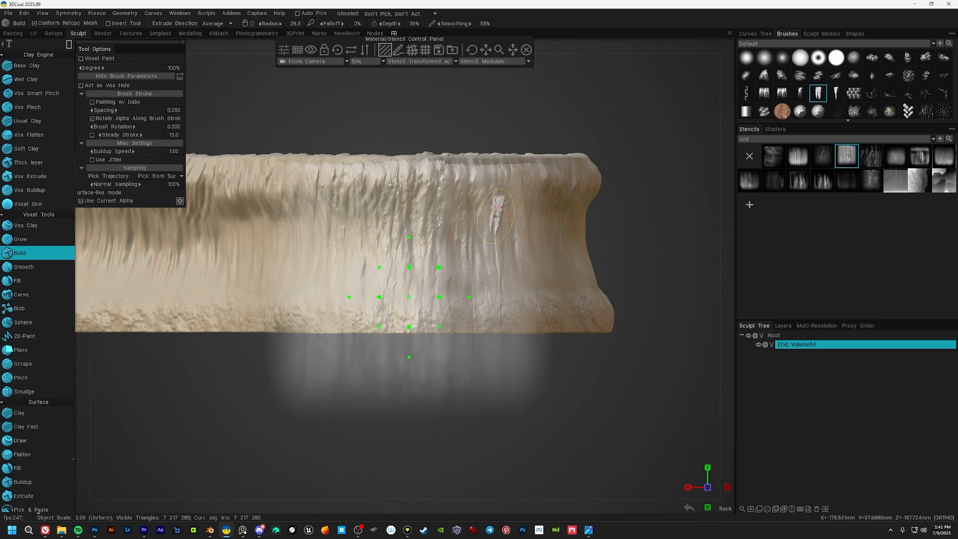
Examine the remaining stencilled streaks along the outer wall from several angles.
middle_click_drag(546, 290, 614, 315, "alt")
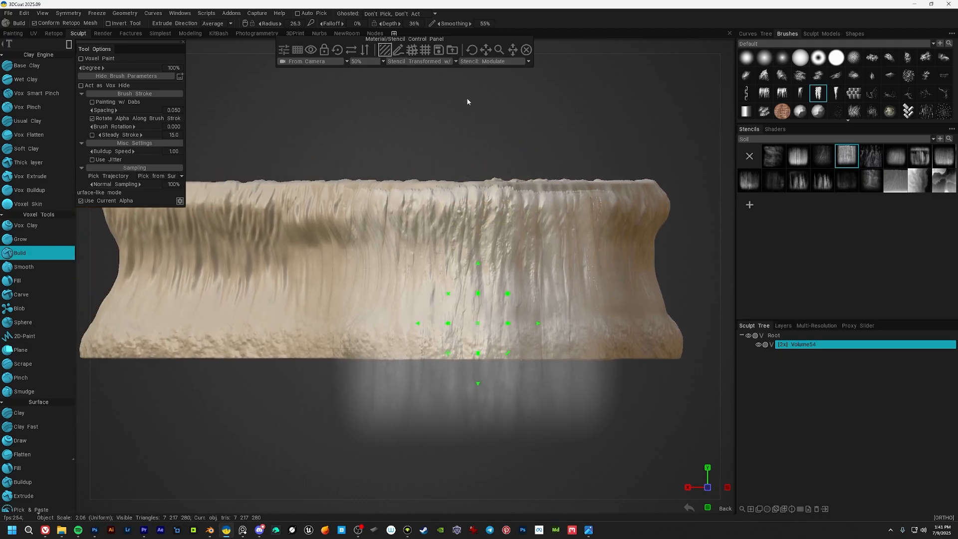
middle_click_drag(622, 204, 514, 202, "alt")
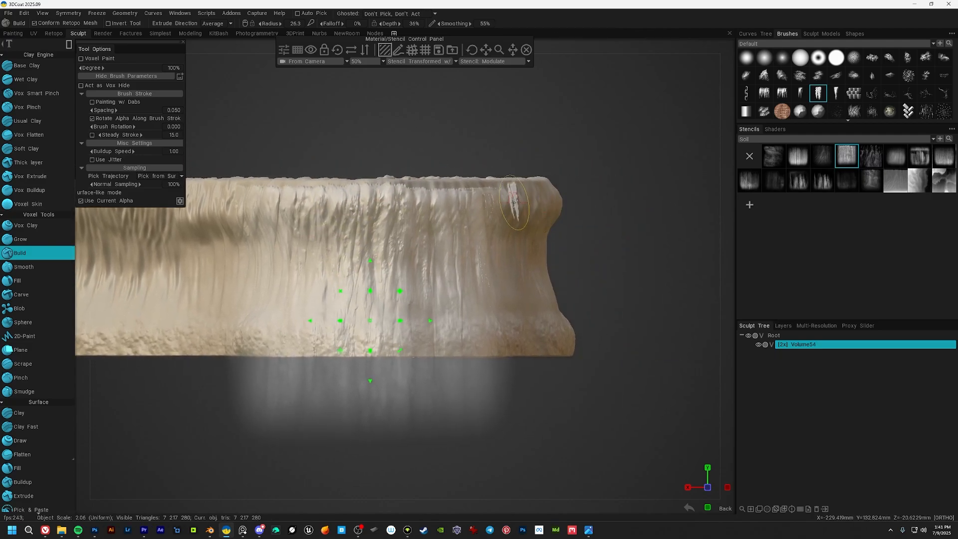
middle_click_drag(450, 245, 466, 241, "alt")
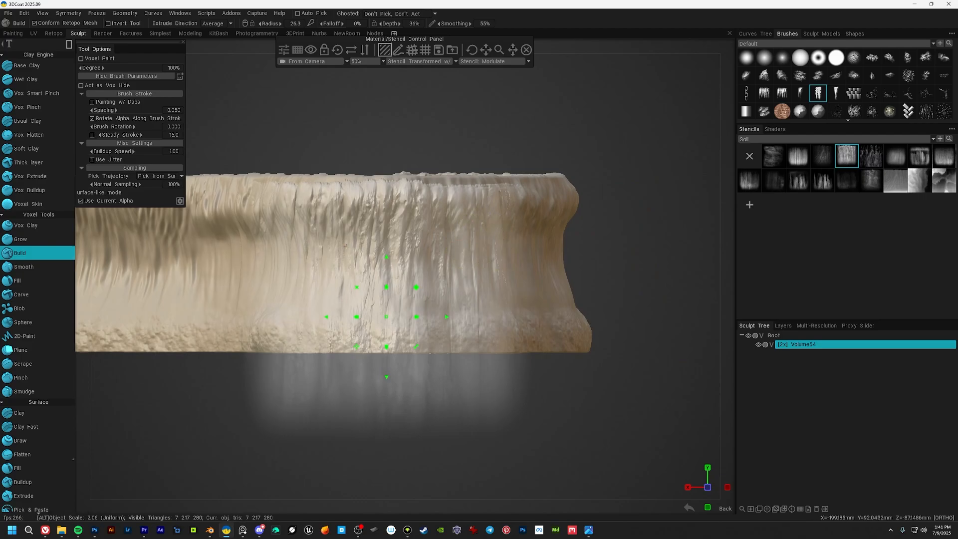
mouse_move(499, 209)
left_mouse_down("alt")
mouse_move(547, 188)
mouse_move(550, 214)
mouse_move(477, 214)
mouse_move(456, 246)
mouse_move(455, 225)
mouse_move(372, 201)
mouse_move(417, 202)
mouse_move(364, 195)
left_mouse_up("alt")
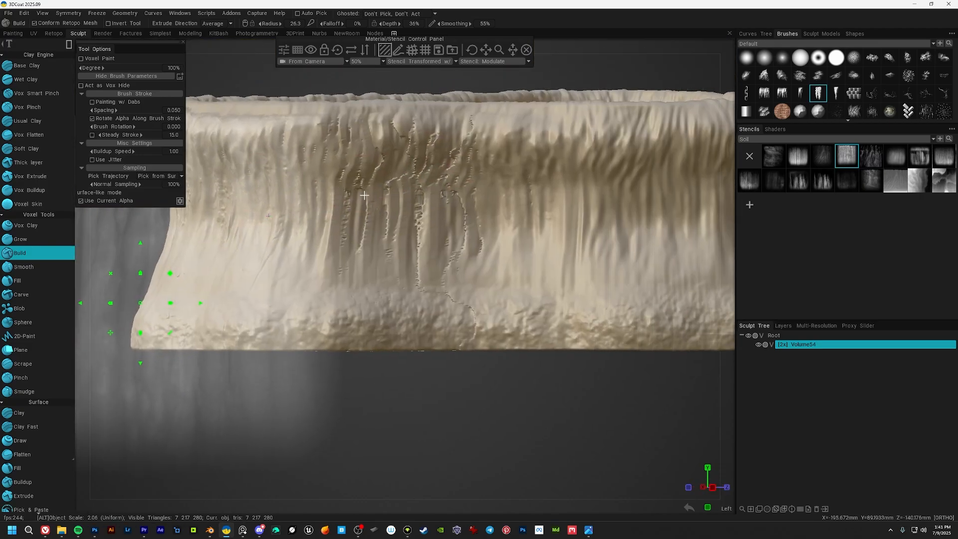
left_click_drag(434, 199, 522, 214, "alt")
left_click(453, 214)
key("ctrl+z")
left_click(288, 275)
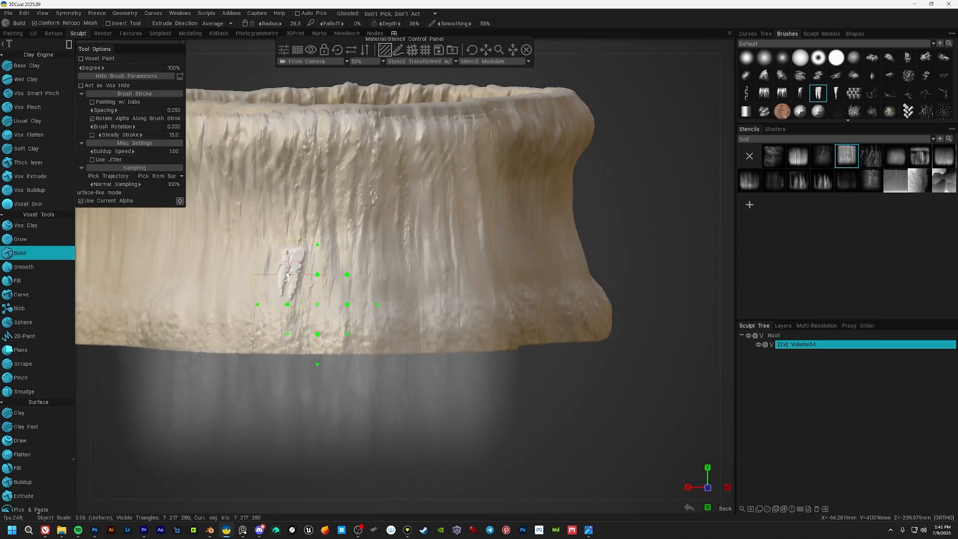
left_click_drag(289, 274, 429, 232, "alt")
left_click(349, 320)
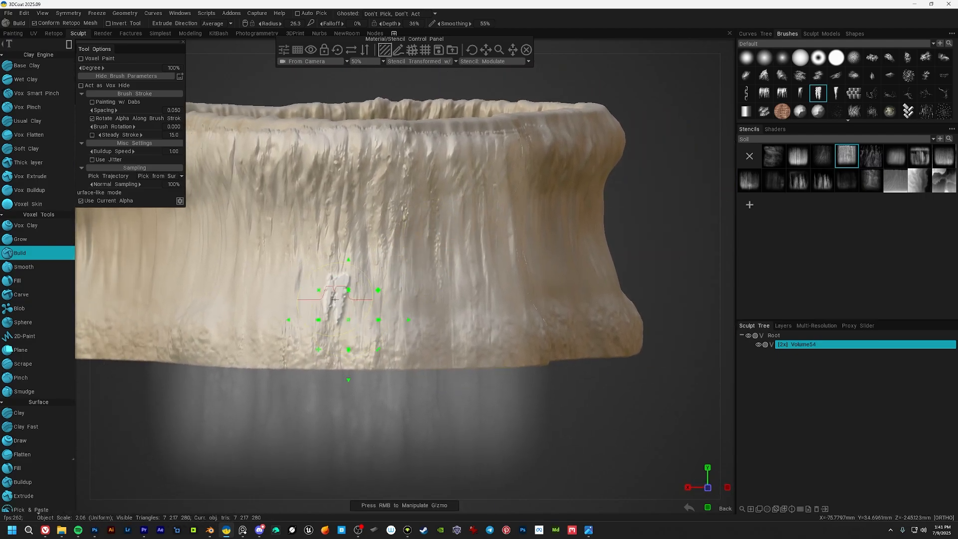
mouse_move(319, 291)
left_mouse_down("alt")
mouse_move(487, 214)
mouse_move(439, 244)
mouse_move(364, 324)
left_mouse_up("alt")
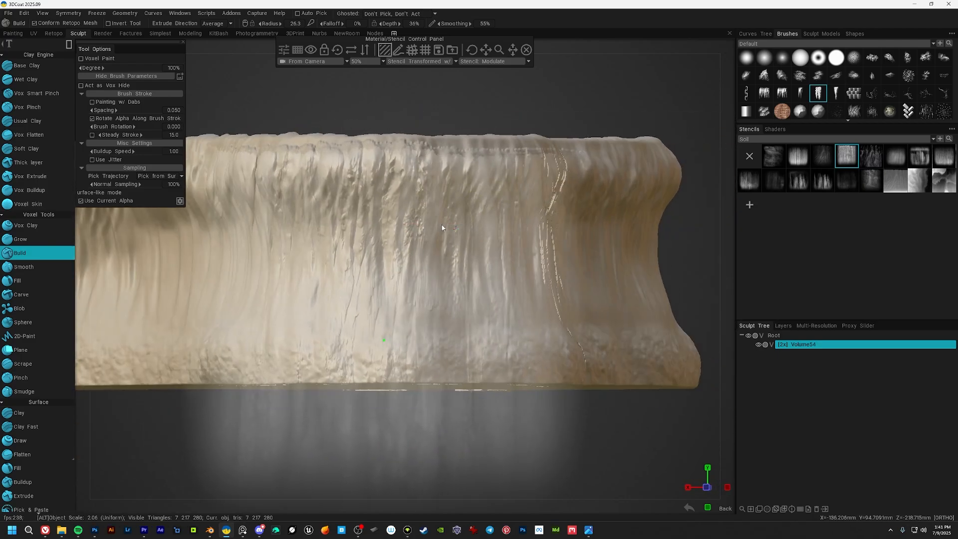
left_click(355, 334)
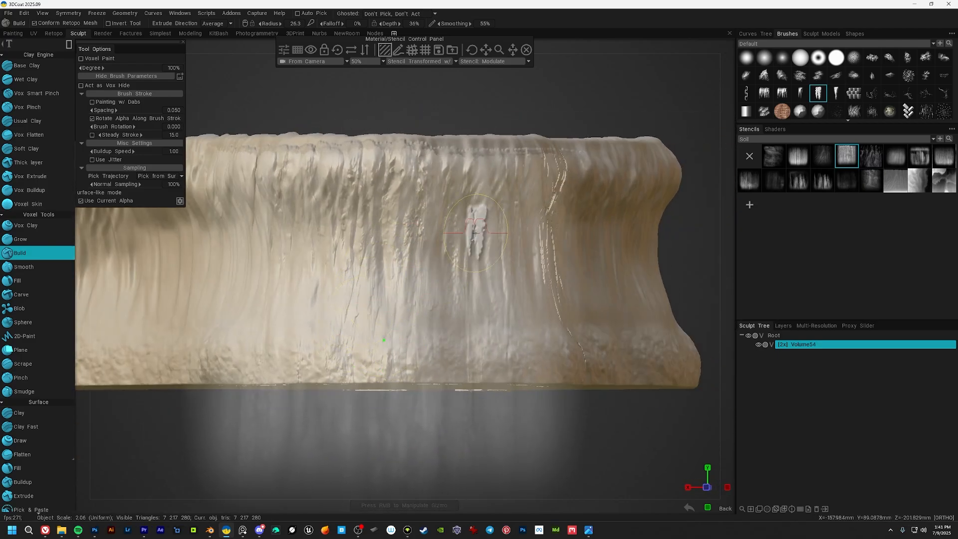
left_click_drag(475, 231, 490, 215, "alt")
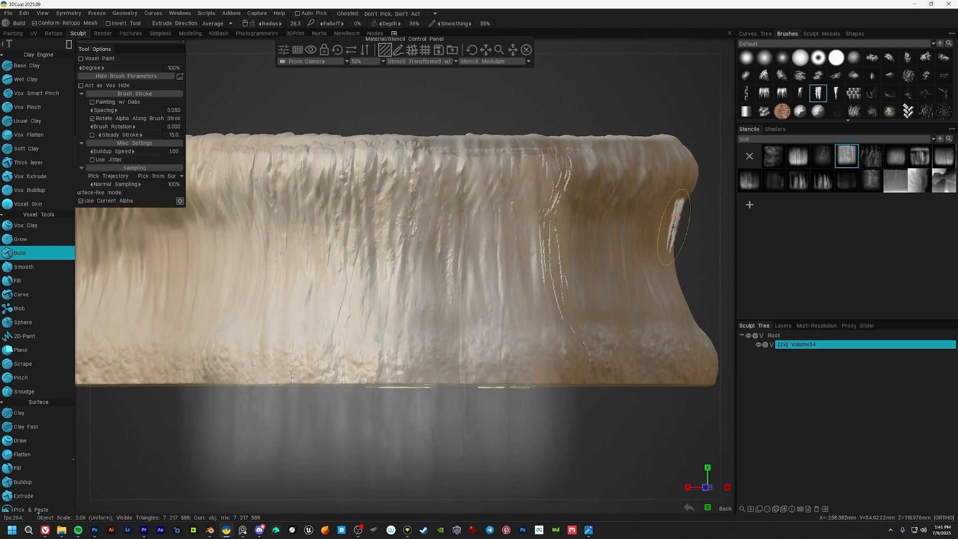
Undo the remaining stencilled streaks and reposition the streak stencil to cover the outer wall from rim to base.
middle_click_drag(463, 228, 470, 221, "alt")
key("ctrl+z")
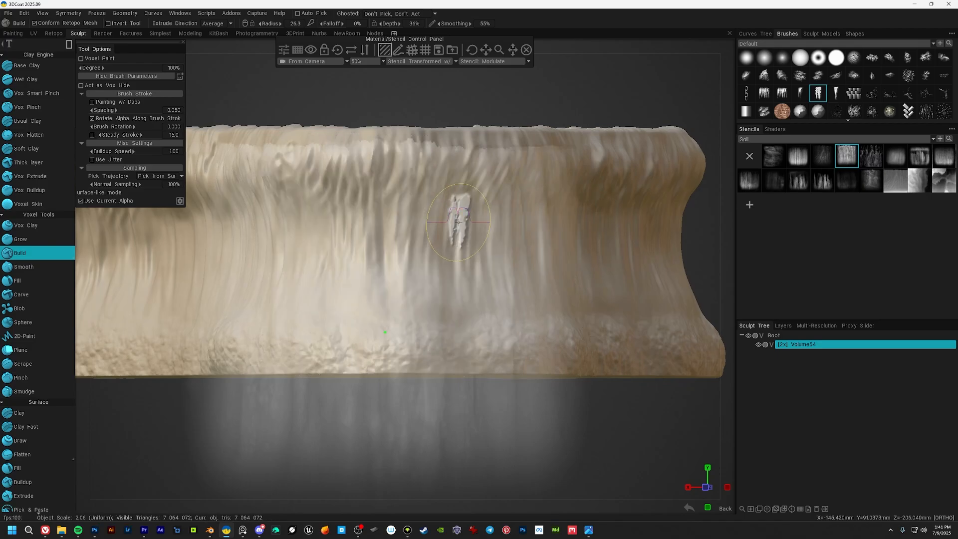
right_click_drag(388, 331, 399, 303)
middle_click_drag(422, 295, 450, 288, "alt")
left_click_drag(469, 224, 486, 215, "alt")
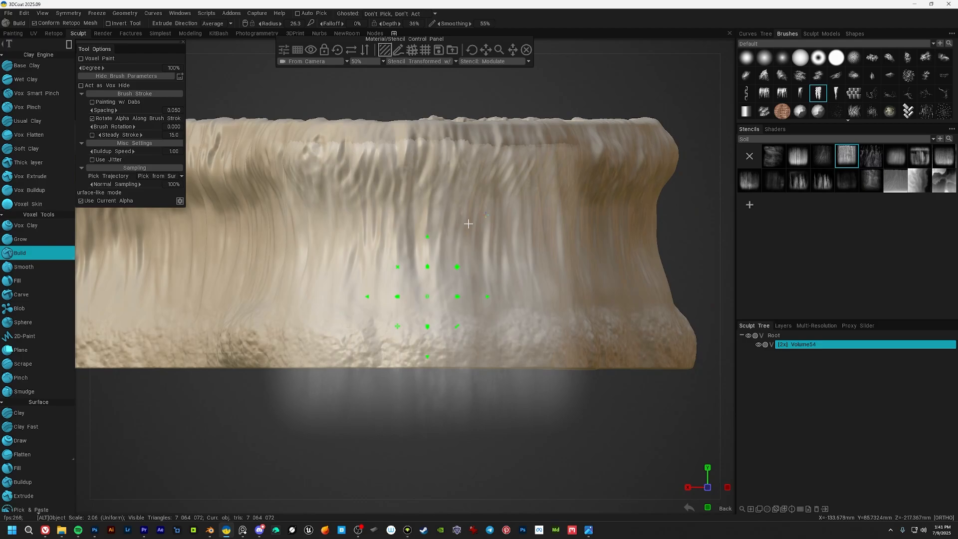
mouse_move(457, 267)
right_mouse_down()
mouse_move(425, 278)
mouse_move(426, 244)
mouse_move(425, 271)
right_mouse_up()
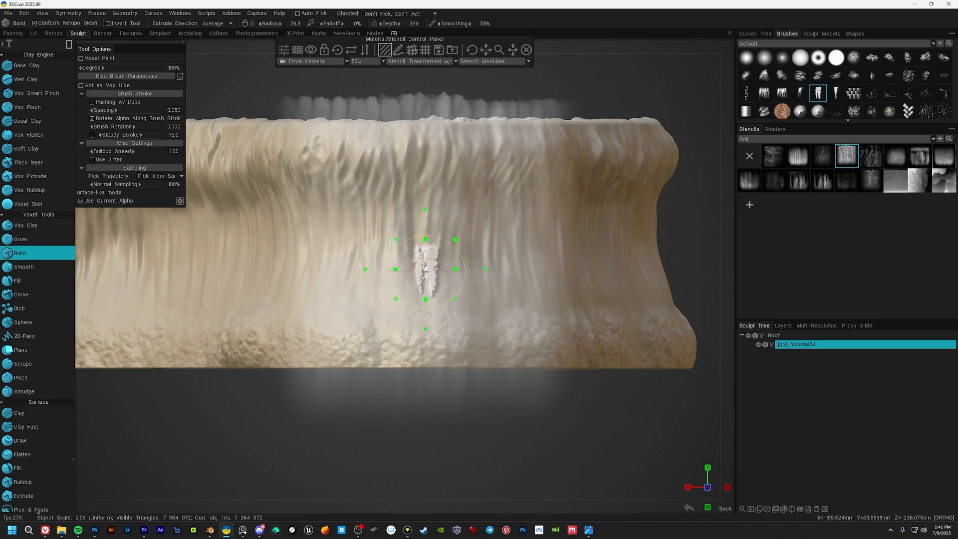
Try one rectangular Build stroke through the streak stencil from rim to base, check it with the stencil off, and undo it.
left_click_drag(609, 86, 250, 430)
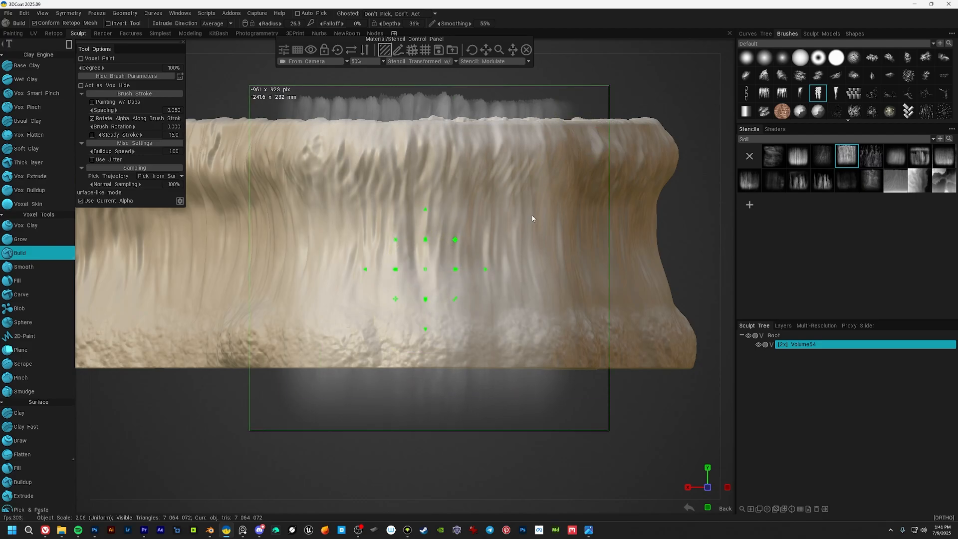
left_click_drag(543, 216, 490, 218, "alt")
left_click(526, 50)
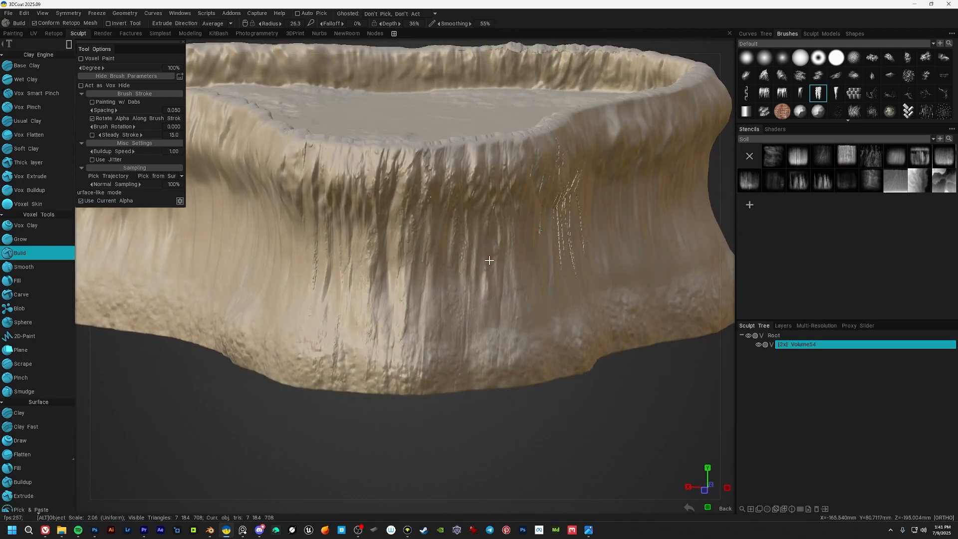
mouse_move(470, 283)
left_mouse_down("alt")
mouse_move(476, 272)
mouse_move(470, 278)
left_mouse_up("alt")
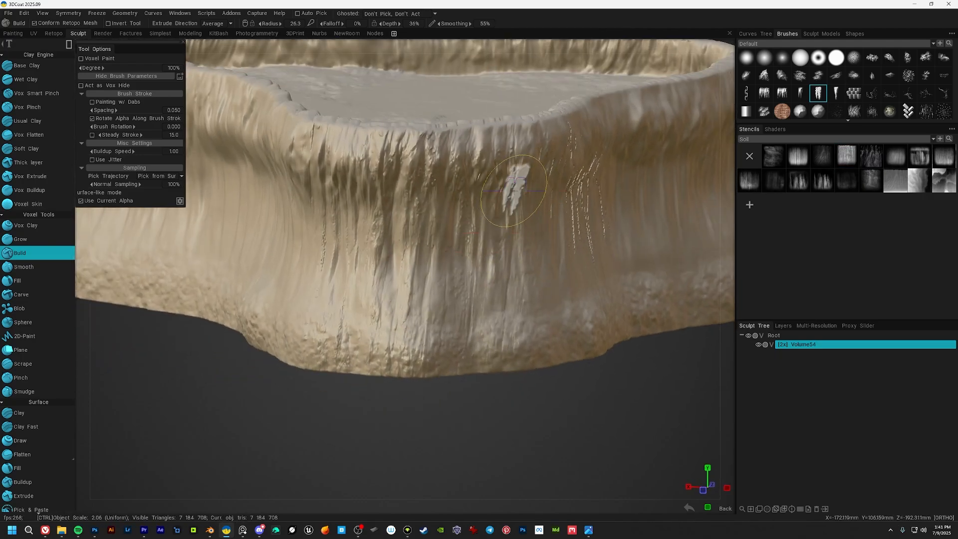
key("ctrl+z")
left_click_drag(513, 199, 491, 216, "alt")
Load the second Soil stencil and switch to the Extrude tool with a freehand brush stroke mode.
left_click(793, 163)
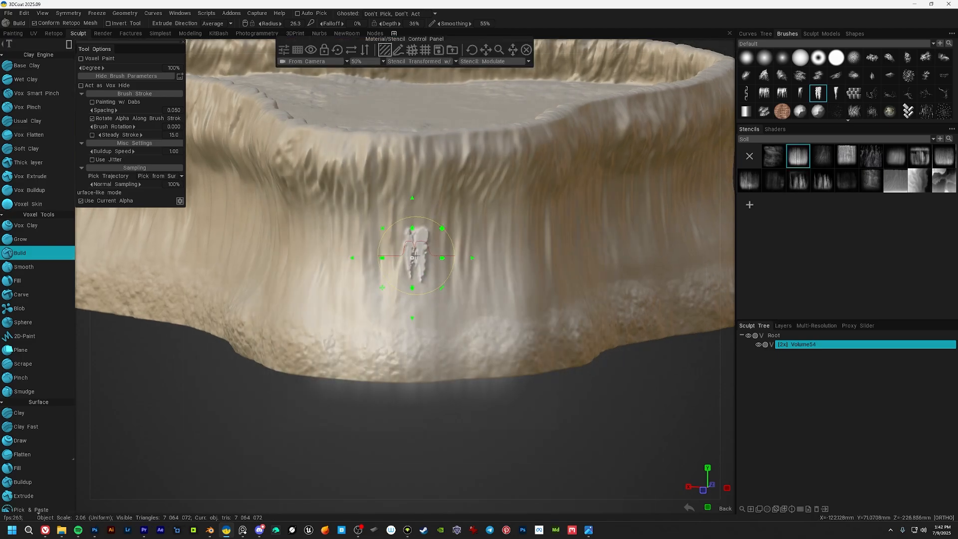
key("space")
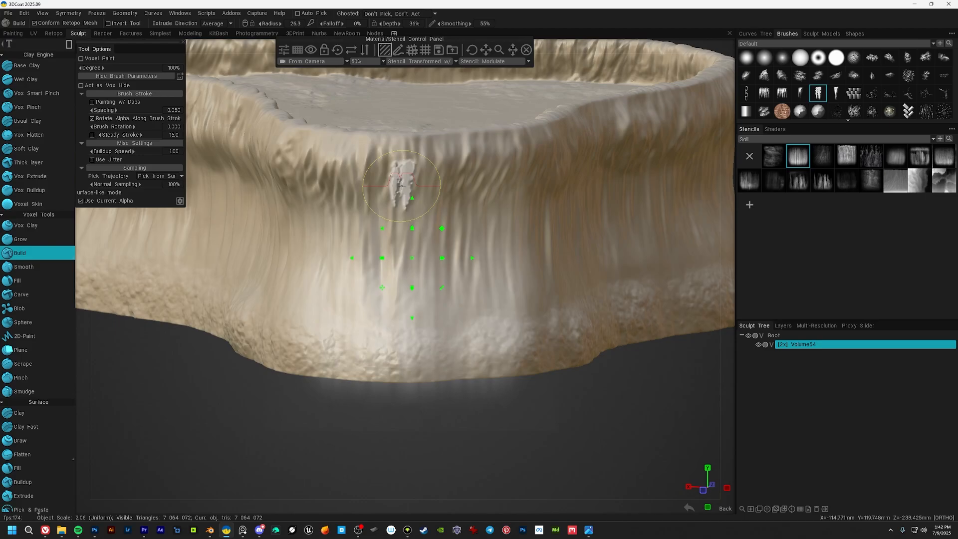
key("e")
key("space")
left_click(127, 56)
key("e")
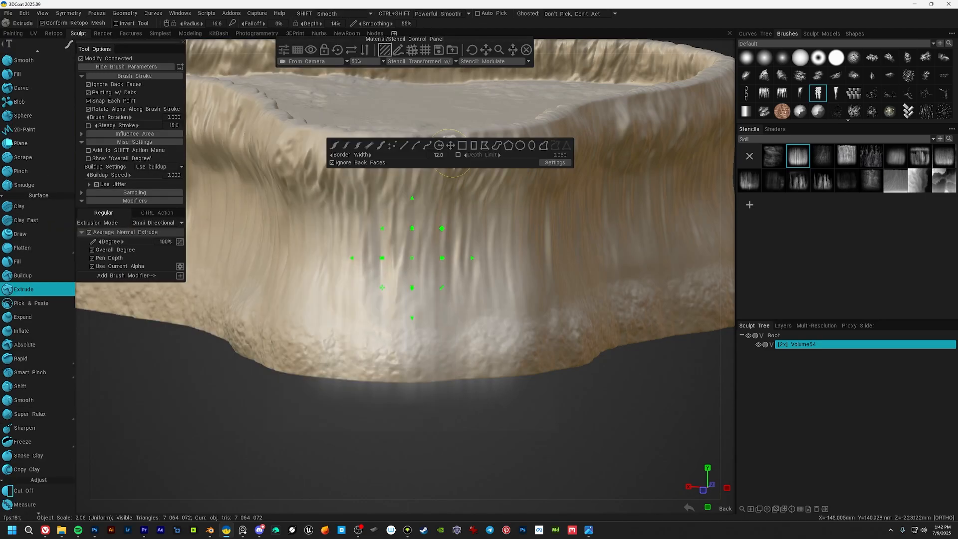
left_click(380, 145)
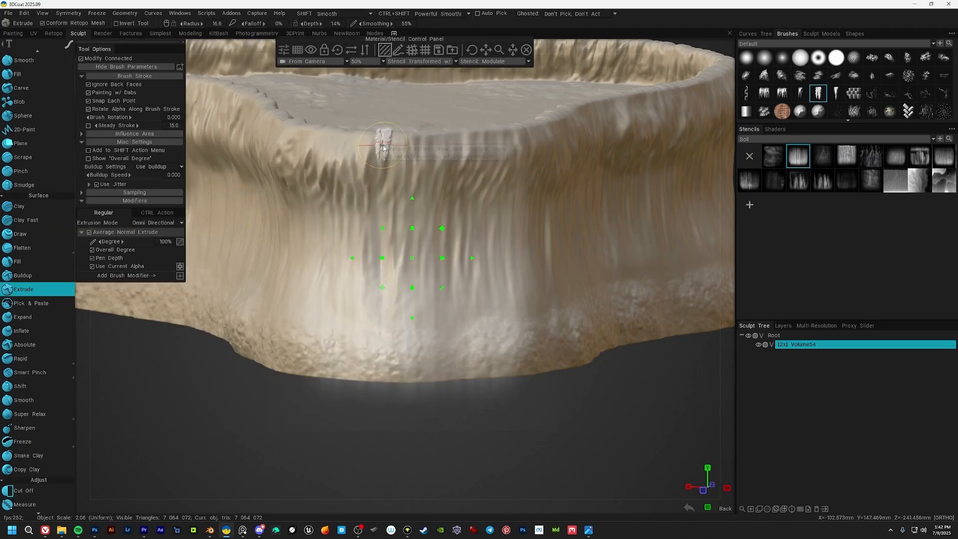
Paint freehand Extrude strokes through the stencil over the lower outer wall and check the relief from several angles.
mouse_move(516, 231)
middle_mouse_down("alt")
mouse_move(520, 219)
mouse_move(481, 257)
middle_mouse_up("alt")
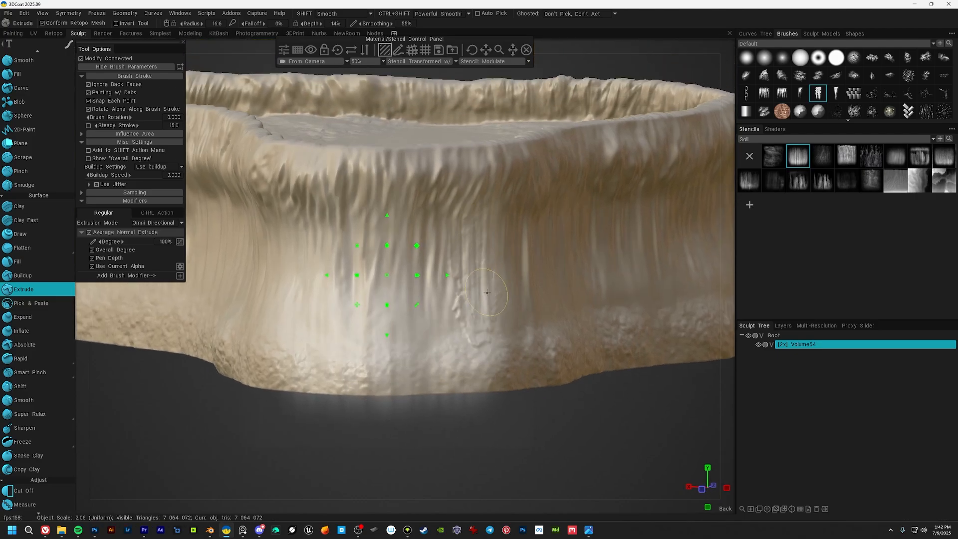
mouse_move(448, 319)
left_mouse_down()
mouse_move(392, 350)
mouse_move(371, 321)
left_mouse_up()
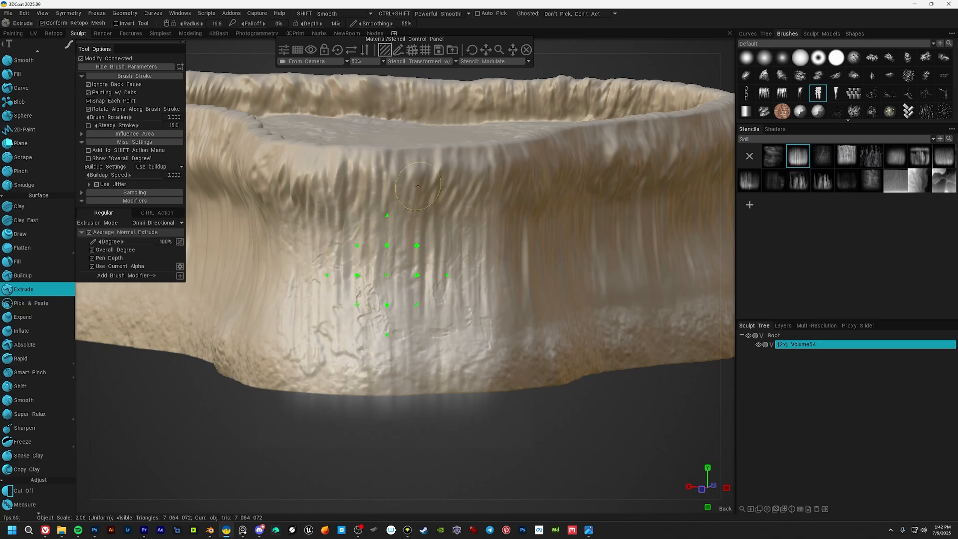
left_click_drag(417, 199, 681, 238, "alt")
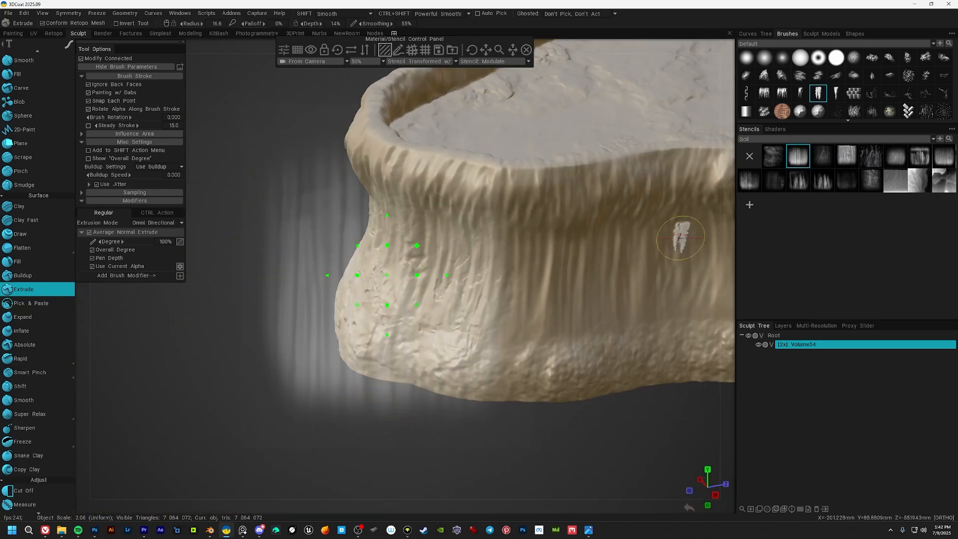
left_click_drag(488, 323, 607, 267, "alt")
middle_click_drag(607, 267, 537, 263, "alt")
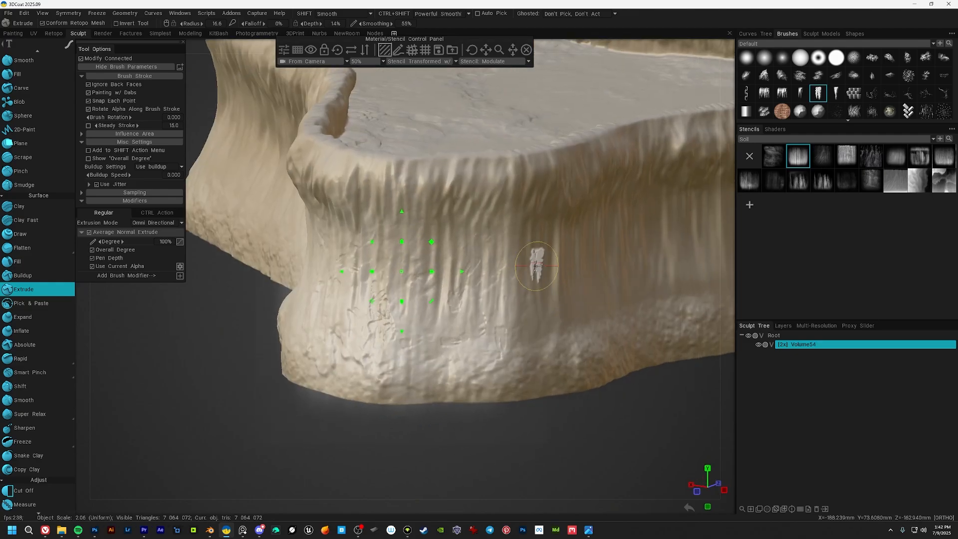
mouse_move(479, 237)
left_mouse_down("alt")
mouse_move(500, 246)
mouse_move(515, 235)
mouse_move(449, 260)
mouse_move(403, 295)
mouse_move(430, 295)
mouse_move(479, 205)
mouse_move(469, 216)
mouse_move(491, 289)
mouse_move(414, 220)
mouse_move(338, 202)
mouse_move(380, 140)
mouse_move(309, 129)
mouse_move(499, 159)
mouse_move(349, 290)
mouse_move(360, 240)
mouse_move(379, 289)
mouse_move(314, 268)
left_mouse_up("alt")
Undo the last Extrude stroke, reload the vertical-streak Soil stencil and bring the adjoining wall section under it.
key("ctrl+z")
left_click(853, 158)
mouse_move(302, 165)
left_mouse_down("alt")
mouse_move(429, 200)
mouse_move(494, 169)
left_mouse_up("alt")
middle_click_drag(456, 246, 600, 280, "alt")
Try freehand Extrude strokes with the jagged alpha through the streak stencil on this wall section and undo them.
left_click_drag(615, 283, 439, 281)
left_click_drag(446, 225, 462, 249, "alt")
mouse_move(476, 192)
left_mouse_down()
mouse_move(477, 212)
mouse_move(433, 220)
mouse_move(485, 255)
mouse_move(437, 277)
mouse_move(500, 272)
left_mouse_up()
key("ctrl+z")
key("ctrl+z")
key("ctrl+z")
key("ctrl+z")
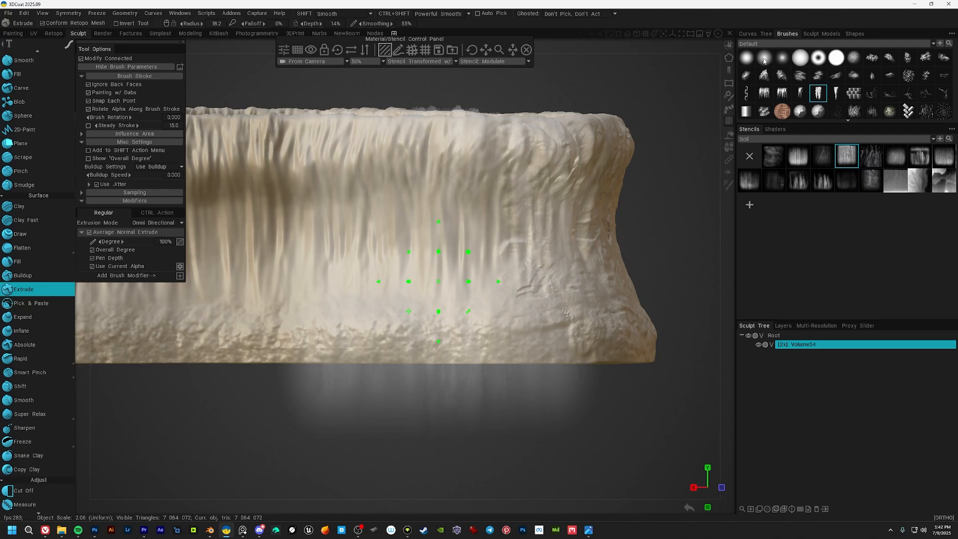
Switch to a soft round alpha, enlarge the brush to radius 24.9 and paint Extrude streaks from the rim down the wall.
left_click(764, 58)
right_click_drag(405, 224, 451, 203)
left_click_drag(461, 166, 463, 173)
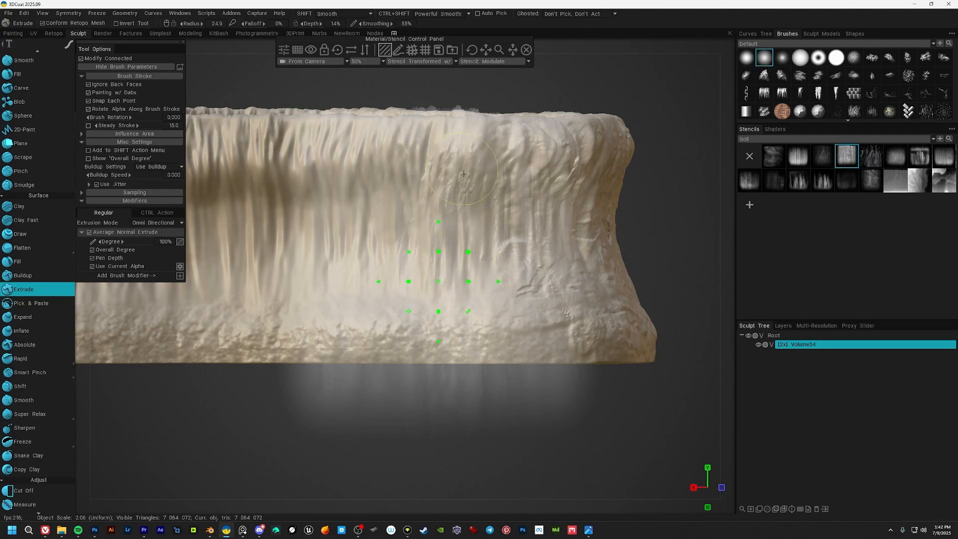
left_click_drag(344, 267, 461, 277)
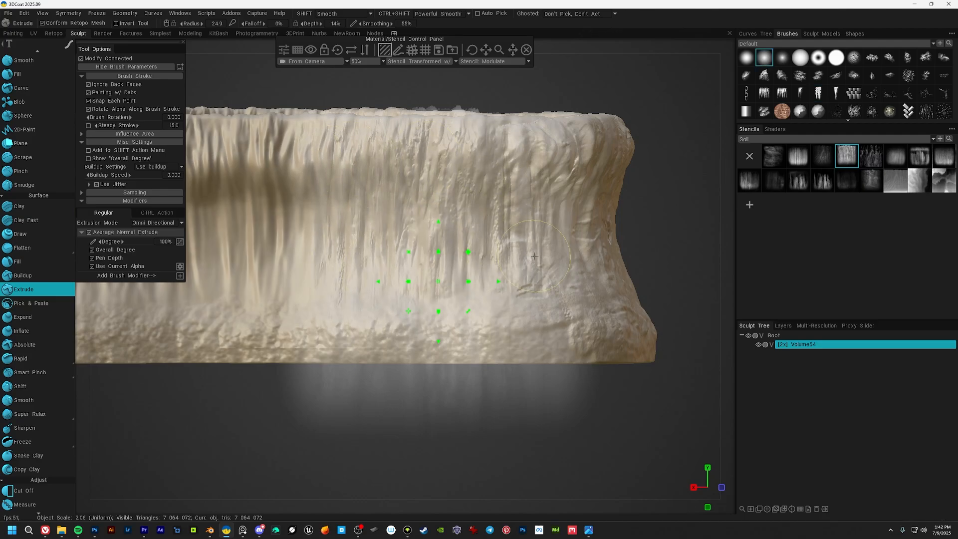
Bring the neighbouring wall section under the stencil and extend the Extrude streaks across it from rim to base.
middle_click_drag(461, 260, 406, 259, "alt")
left_click_drag(406, 249, 432, 220, "alt")
middle_click_drag(431, 217, 677, 216, "alt")
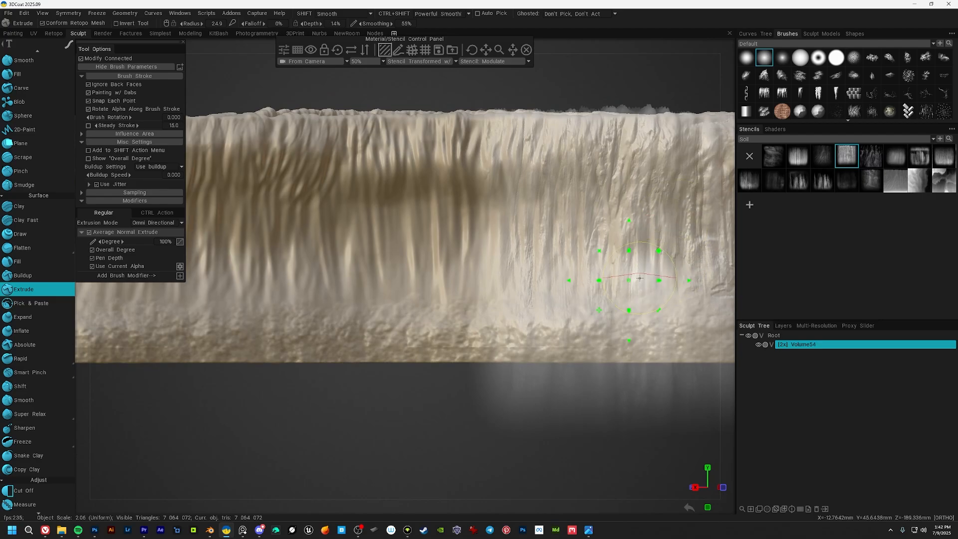
middle_click_drag(639, 274, 416, 271, "alt")
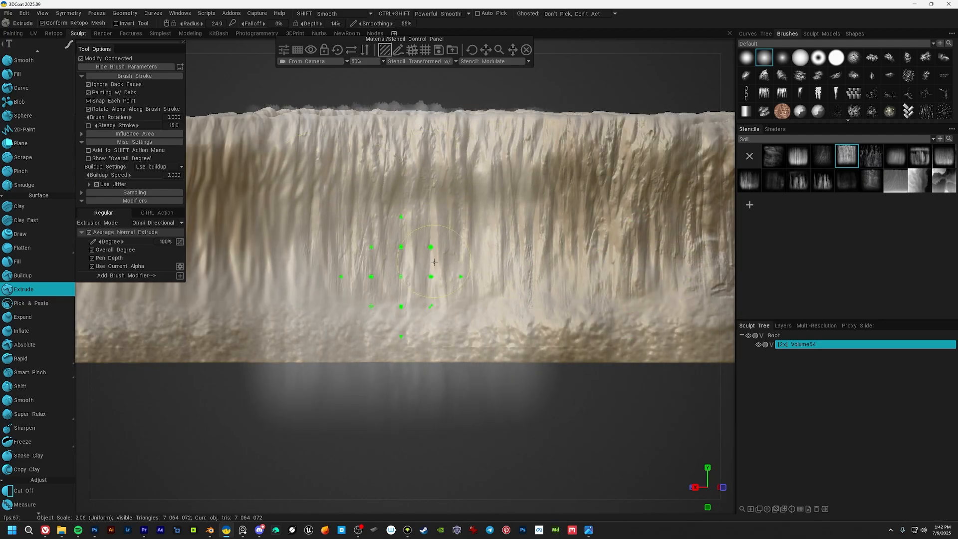
middle_click_drag(501, 213, 555, 216, "alt")
mouse_move(556, 216)
left_mouse_down("alt")
mouse_move(592, 228)
mouse_move(529, 225)
mouse_move(518, 201)
left_mouse_up("alt")
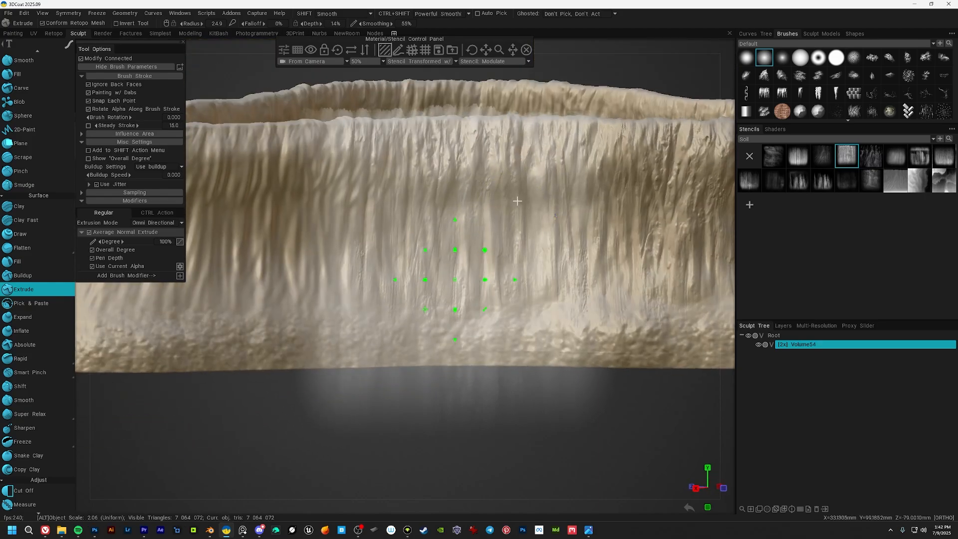
Continue the Extrude streaks along the wall toward its flared corner, using brush radius 20.7 for the area below the rim.
middle_click_drag(517, 201, 623, 191, "alt")
left_click_drag(559, 270, 347, 273)
middle_click_drag(524, 214, 574, 219, "alt")
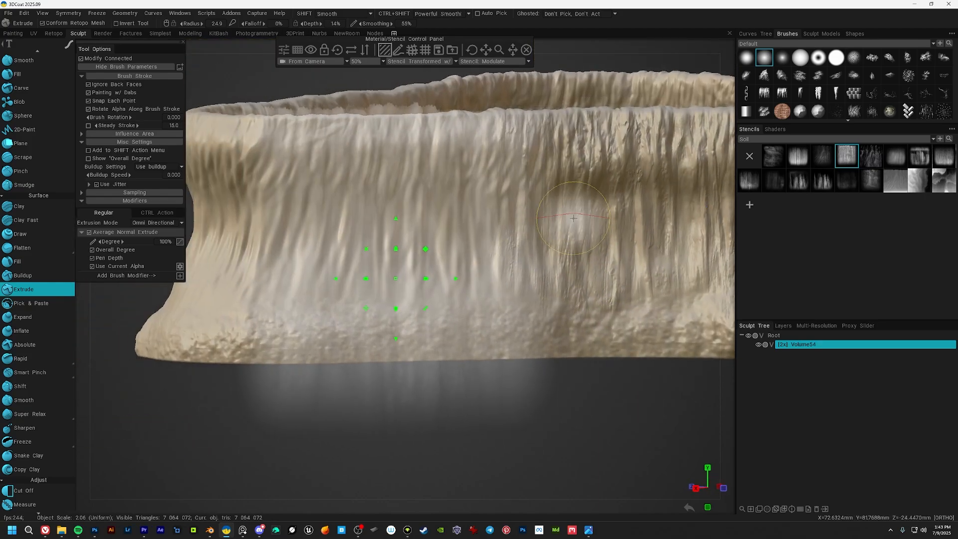
left_click_drag(573, 218, 572, 207, "alt")
middle_click_drag(572, 207, 628, 208, "alt")
left_click_drag(629, 208, 628, 198, "alt")
mouse_move(529, 203)
left_mouse_down()
mouse_move(444, 182)
mouse_move(453, 197)
mouse_move(499, 174)
left_mouse_up()
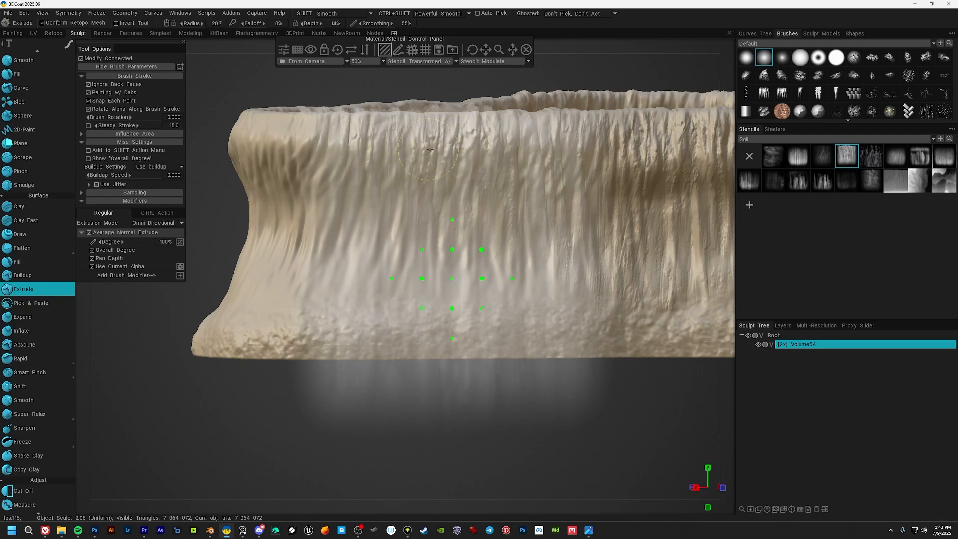
left_click_drag(545, 215, 571, 212, "alt")
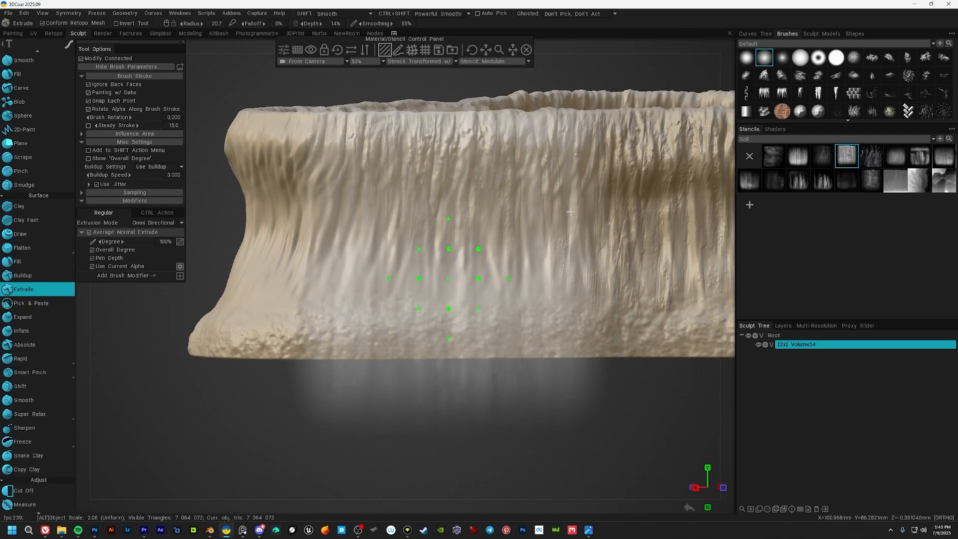
Carry the Extrude streaks around the flared corner and across the adjoining wall sections, keeping the soft round alpha and brush radius 20.7.
middle_click_drag(427, 264, 452, 256, "alt")
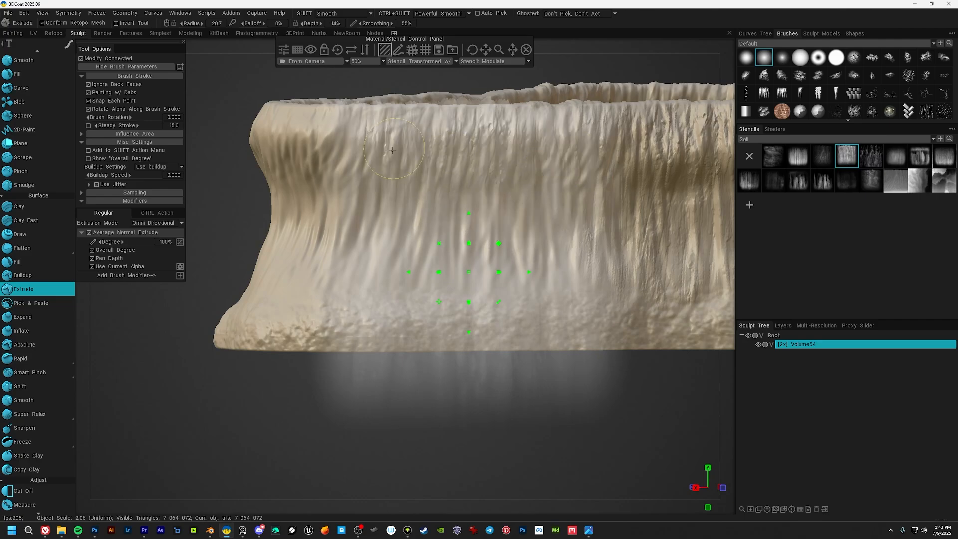
left_click_drag(563, 259, 639, 243, "alt")
middle_click_drag(549, 254, 398, 266, "alt")
left_click_drag(397, 266, 428, 295, "alt")
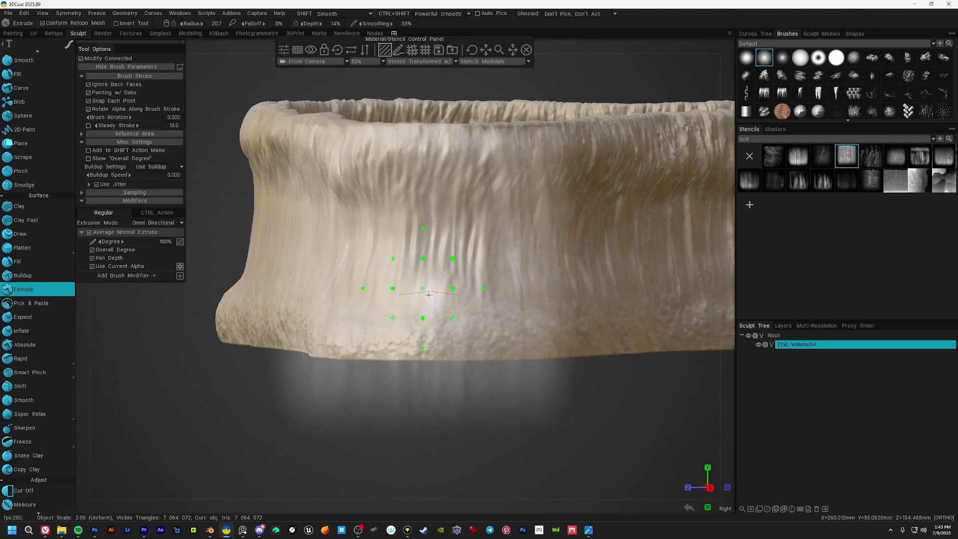
middle_click_drag(517, 172, 561, 187, "alt")
left_click_drag(560, 192, 659, 204, "alt")
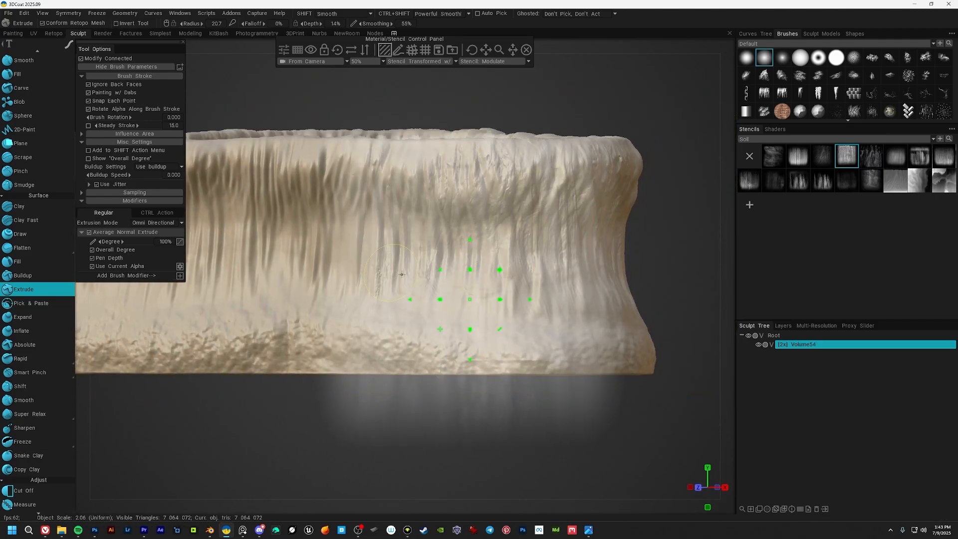
left_click_drag(539, 320, 589, 312, "alt")
middle_click_drag(499, 272, 574, 265, "alt")
left_click_drag(574, 265, 624, 259, "alt")
Switch to a rough rock Soil stencil with the jagged alpha and paint Extrude detail on the front wall at 54% depth.
left_click(776, 161)
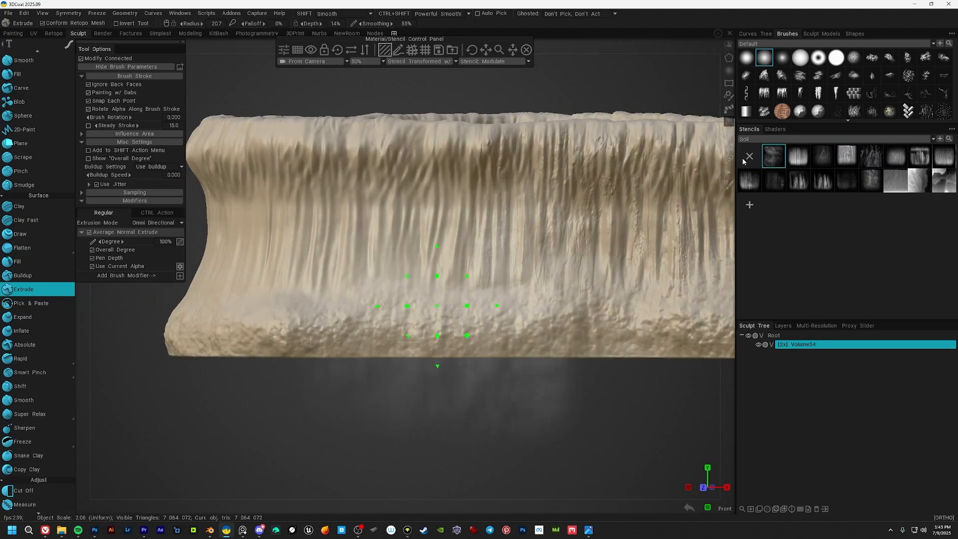
left_click(943, 156)
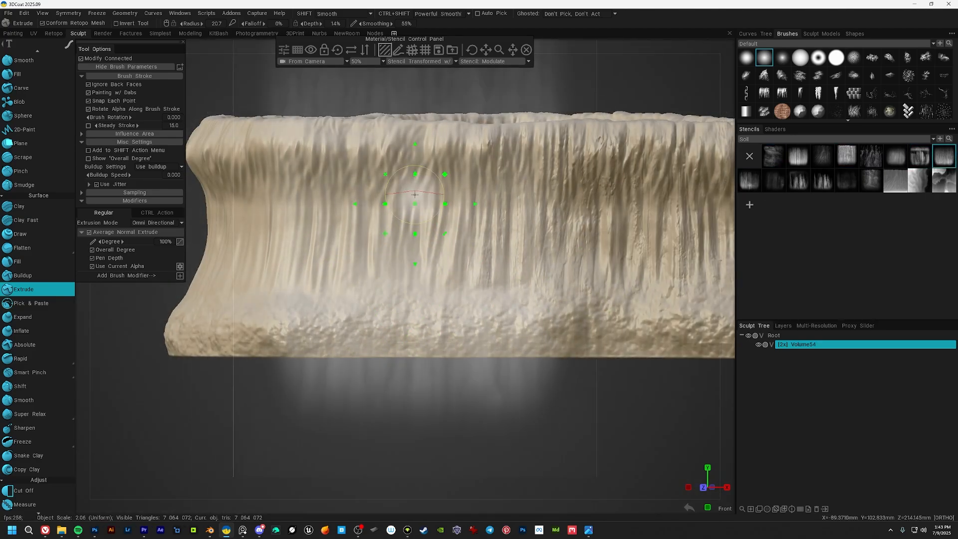
left_click_drag(414, 194, 398, 157)
left_click(873, 183)
left_click_drag(418, 228, 416, 283)
scroll(417, 147, "up", 1)
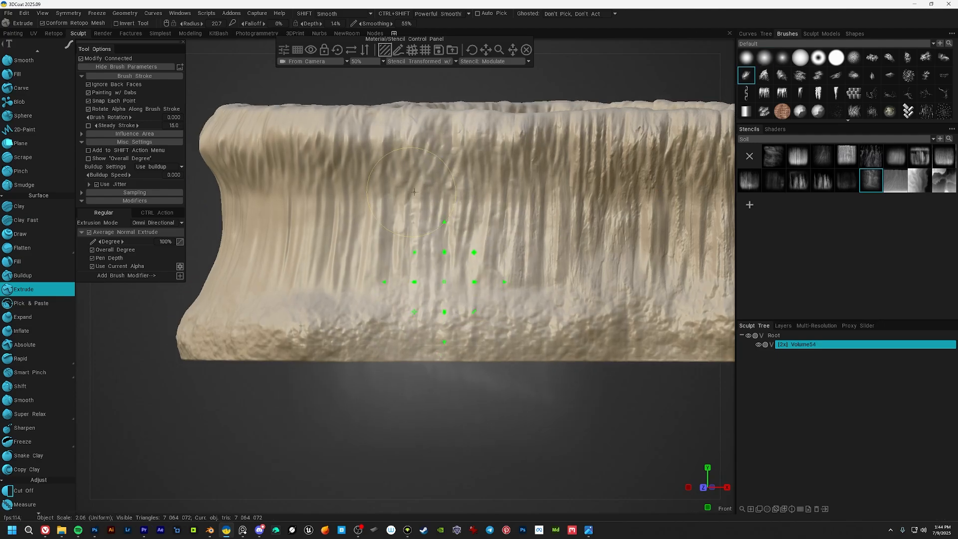
mouse_move(410, 160)
left_mouse_down()
mouse_move(459, 174)
mouse_move(449, 260)
mouse_move(519, 265)
left_mouse_up()
left_click_drag(439, 279, 469, 279, "alt")
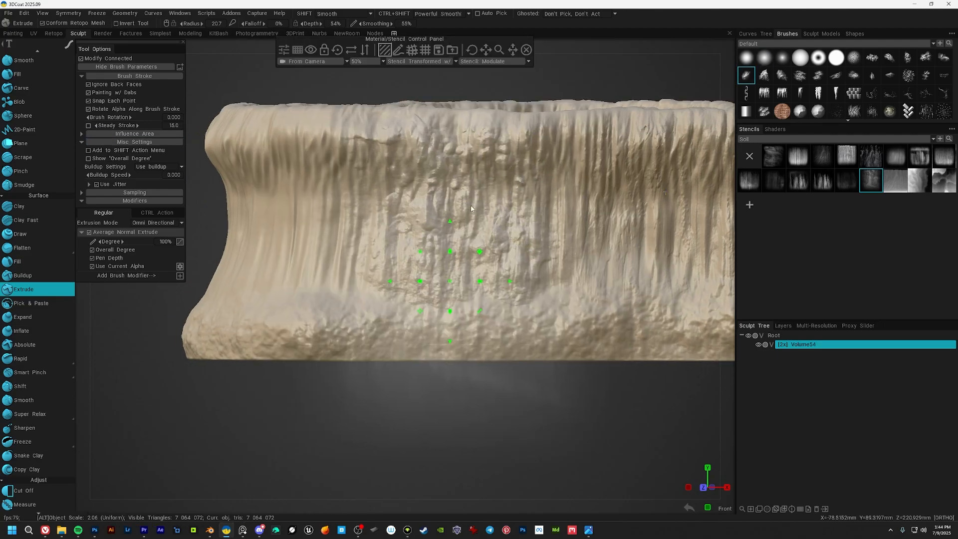
Extend the rough Extrude texture from the rim down the wall toward the next section with the same stencil.
middle_click_drag(469, 279, 423, 252, "alt")
mouse_move(424, 129)
left_mouse_down()
mouse_move(332, 193)
mouse_move(424, 240)
left_mouse_up()
mouse_move(424, 240)
left_mouse_down("alt")
mouse_move(514, 240)
mouse_move(521, 264)
mouse_move(583, 214)
left_mouse_up("alt")
middle_click_drag(584, 214, 514, 210, "alt")
left_click_drag(514, 209, 544, 219, "alt")
mouse_move(464, 125)
left_mouse_down()
mouse_move(454, 210)
mouse_move(529, 249)
left_mouse_up()
left_click_drag(529, 250, 619, 230, "alt")
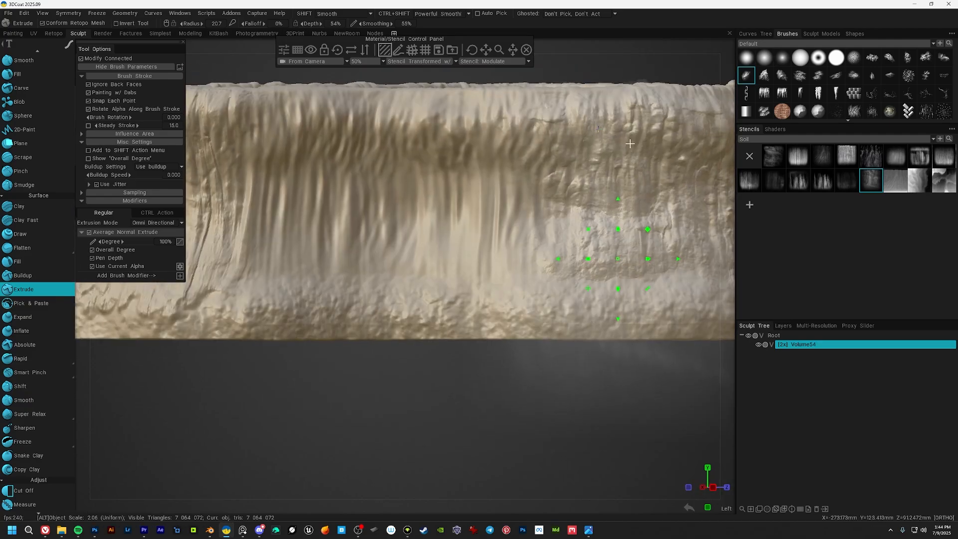
Paint the rough Extrude texture down the adjacent side wall, overlapping the smooth vertical streaks.
middle_click_drag(618, 230, 469, 227, "alt")
mouse_move(469, 140)
left_mouse_down()
mouse_move(528, 160)
mouse_move(454, 277)
mouse_move(494, 274)
left_mouse_up()
middle_click_drag(494, 274, 454, 272, "alt")
left_click_drag(444, 129, 425, 150)
mouse_move(424, 150)
left_mouse_down()
mouse_move(409, 257)
mouse_move(414, 199)
left_mouse_up()
left_click_drag(414, 199, 583, 162, "alt")
Turn off the stencil and examine the streaks and rough texture on the walls, rim and base all around the plateau.
left_click(526, 50)
scroll(451, 167, "down", 10)
left_click_drag(451, 166, 435, 256, "alt")
scroll(482, 278, "up", 6)
middle_click_drag(436, 256, 616, 195, "alt")
left_click_drag(451, 245, 574, 199, "alt")
scroll(474, 229, "up", 8)
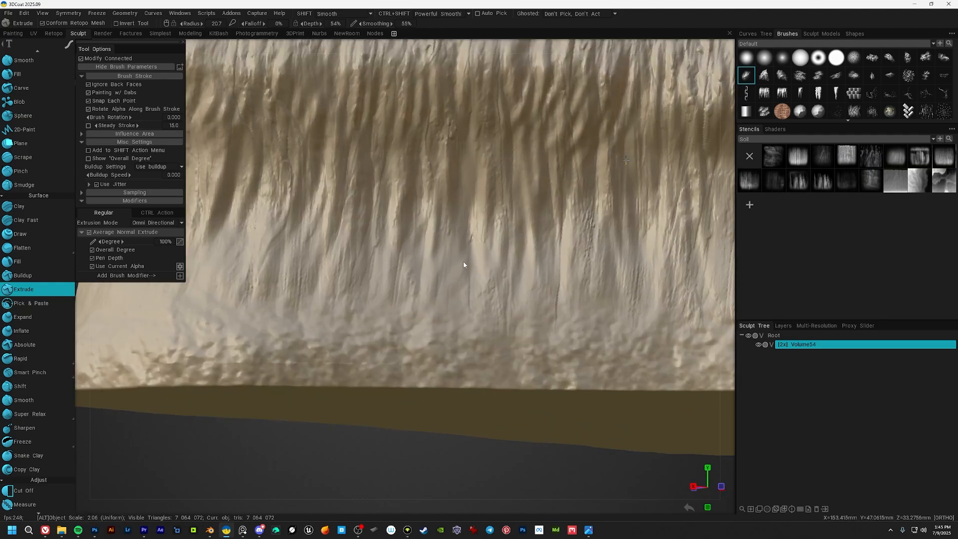
left_click_drag(474, 224, 497, 267, "alt")
scroll(496, 267, "down", 4)
scroll(415, 257, "up", 3)
left_click_drag(477, 235, 419, 245, "alt")
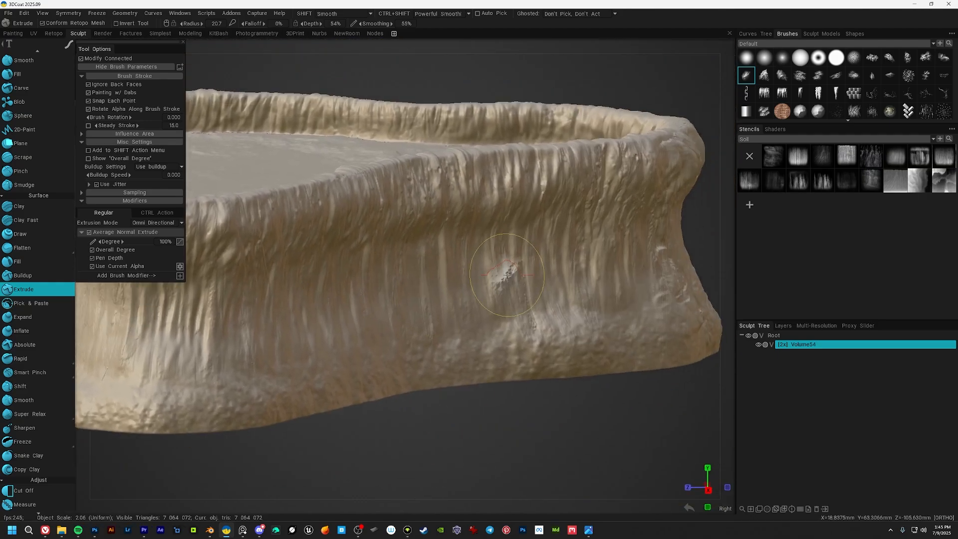
mouse_move(506, 272)
left_mouse_down("alt")
mouse_move(433, 249)
mouse_move(547, 235)
left_mouse_up("alt")
scroll(551, 233, "down", 5)
left_click_drag(329, 174, 369, 220, "alt")
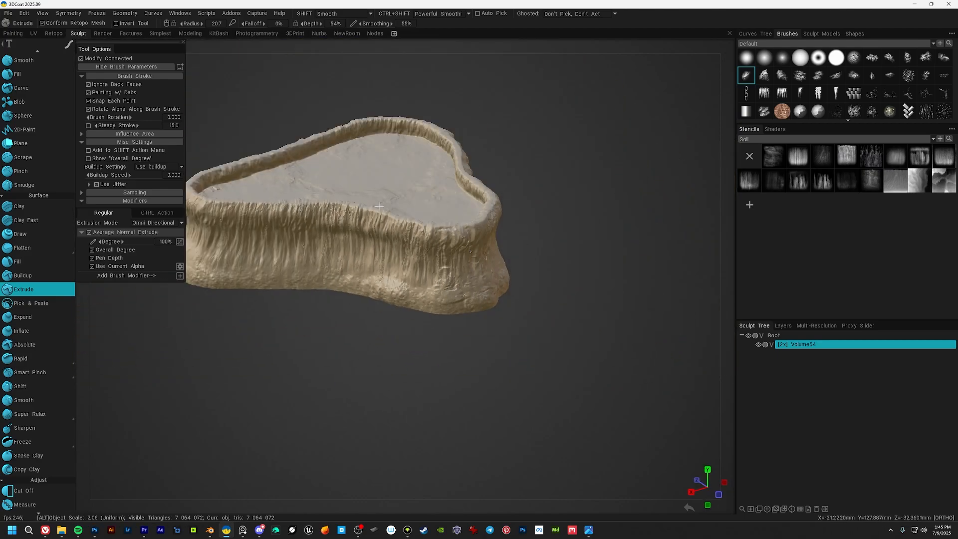
middle_click_drag(369, 220, 454, 261, "alt")
scroll(349, 270, "up", 5)
mouse_move(519, 374)
left_mouse_down("alt")
mouse_move(541, 244)
mouse_move(520, 227)
left_mouse_up("alt")
scroll(520, 227, "down", 5)
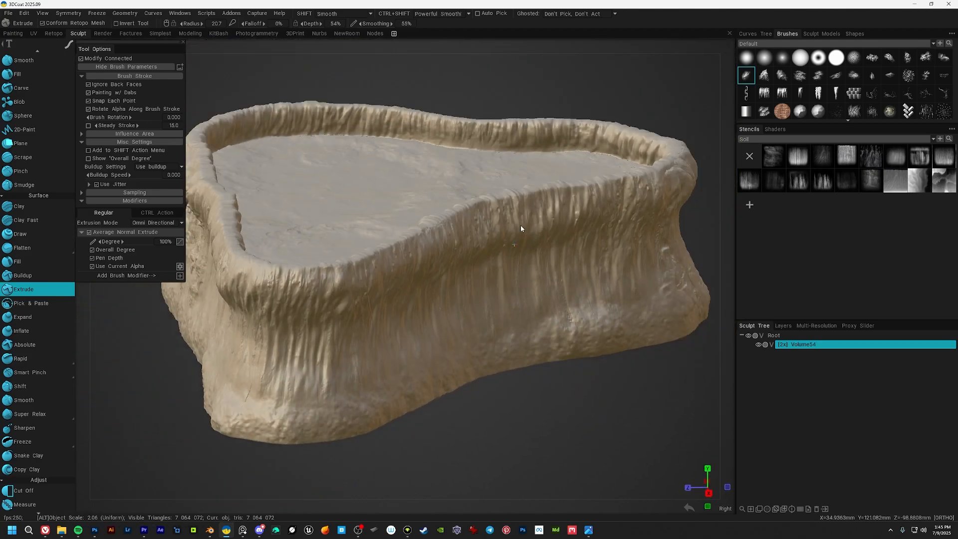
mouse_move(426, 252)
left_mouse_down("alt")
mouse_move(558, 241)
mouse_move(547, 238)
left_mouse_up("alt")
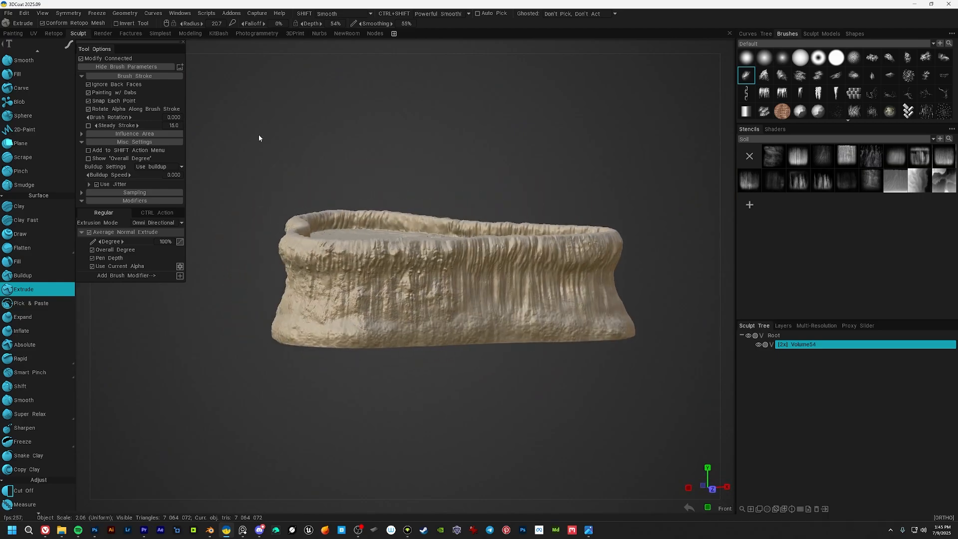
Switch to the Render room and examine how the textured walls look with realtime rendering from several sides.
left_click(100, 35)
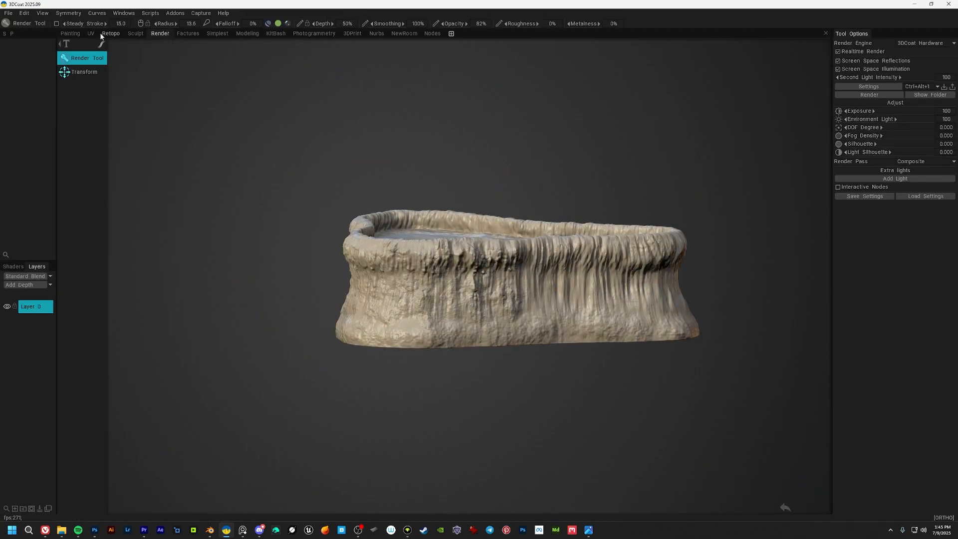
mouse_move(514, 245)
left_mouse_down("alt")
mouse_move(519, 259)
mouse_move(524, 250)
left_mouse_up("alt")
middle_click_drag(529, 265, 507, 232, "alt")
mouse_move(507, 232)
left_mouse_down("alt")
mouse_move(517, 250)
mouse_move(421, 257)
mouse_move(445, 251)
mouse_move(400, 230)
left_mouse_up("alt")
scroll(518, 251, "up", 3)
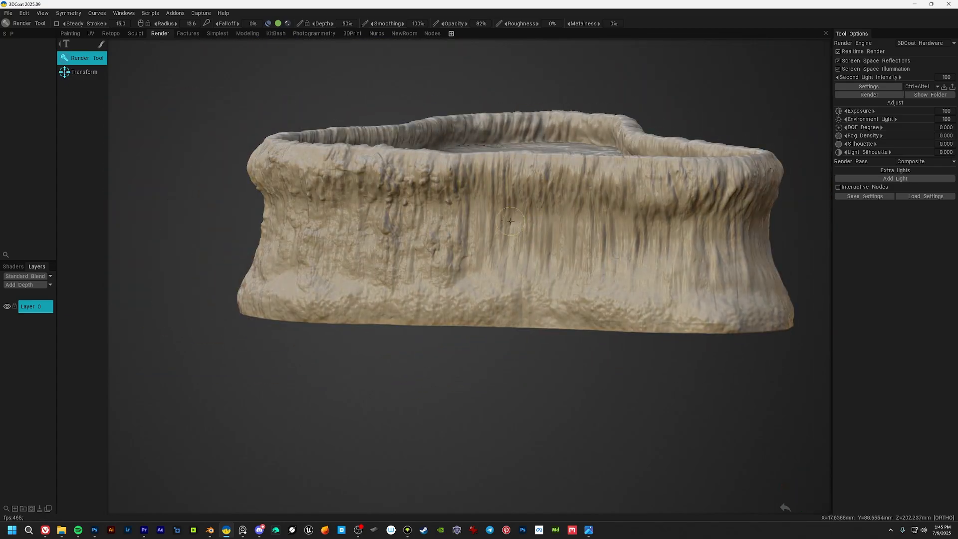
middle_click_drag(526, 238, 473, 238, "alt")
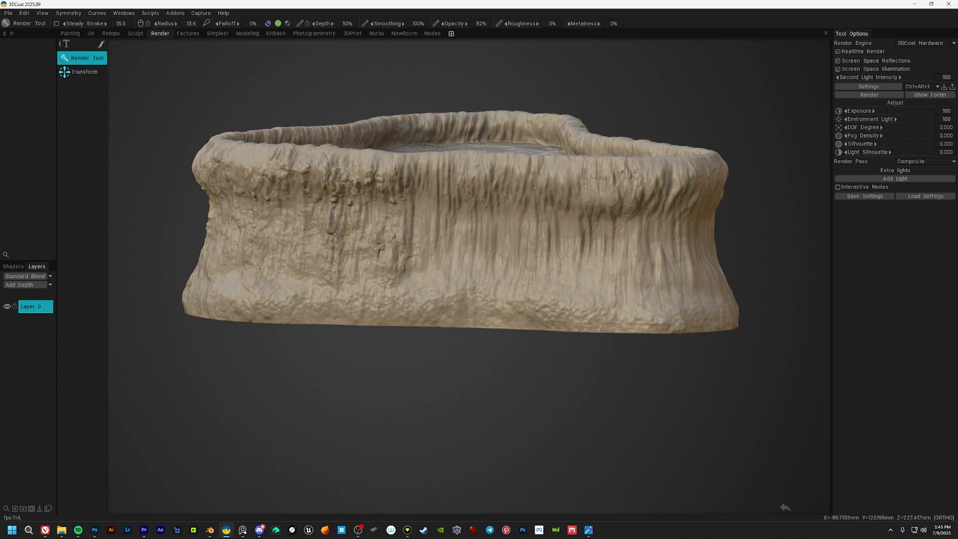
mouse_move(452, 221)
left_mouse_down("alt")
mouse_move(492, 194)
mouse_move(403, 191)
mouse_move(612, 211)
mouse_move(403, 223)
mouse_move(504, 223)
mouse_move(408, 213)
left_mouse_up("alt")
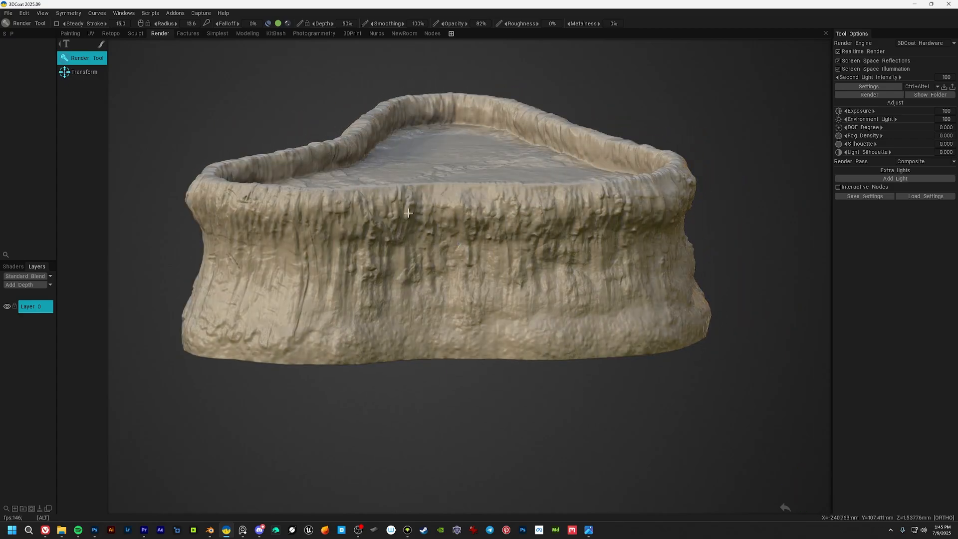
Return to sculpting and paint rough Extrude detail over the remaining streaked walls through the rough rock Soil stencil, using the tall streak alpha.
left_click(135, 34)
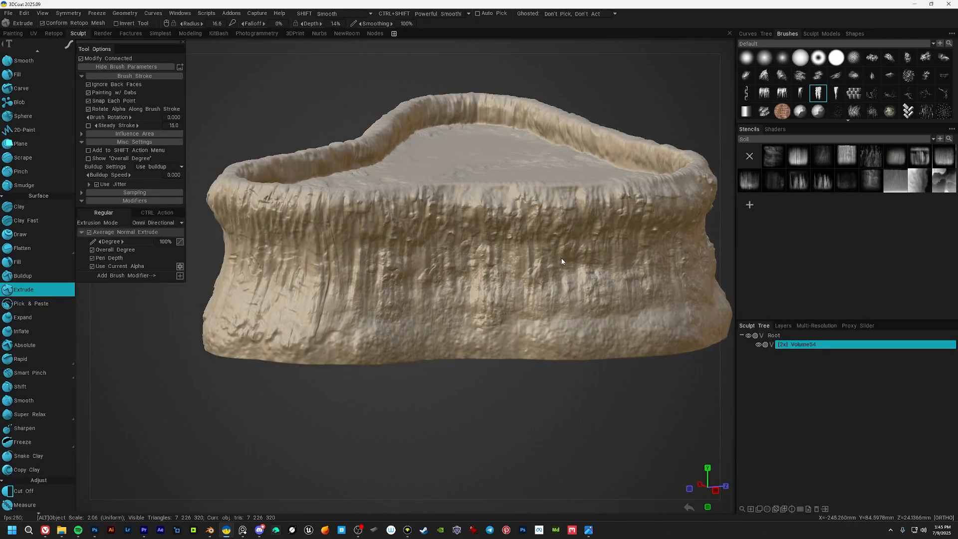
left_click_drag(504, 249, 636, 236, "alt")
left_click(940, 160)
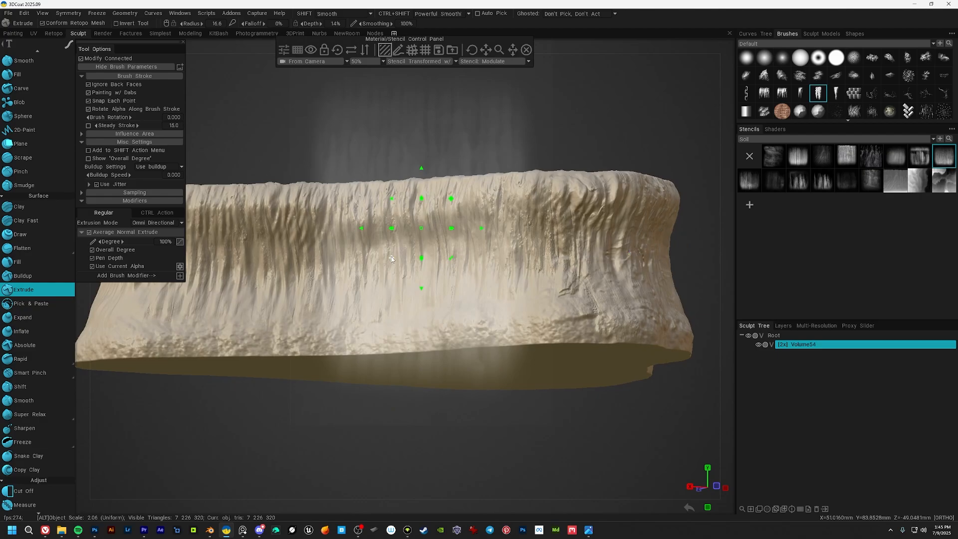
left_click(871, 180)
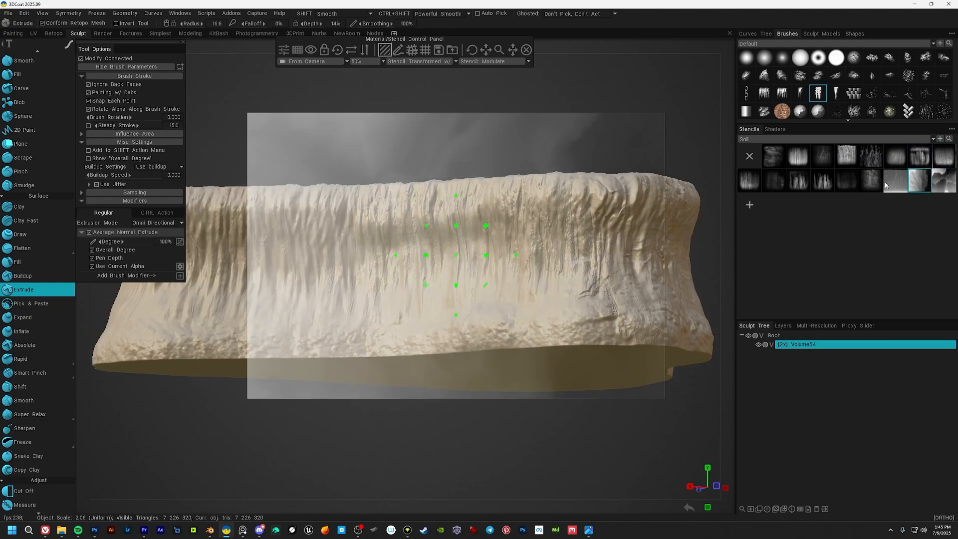
left_click_drag(449, 239, 377, 202, "alt")
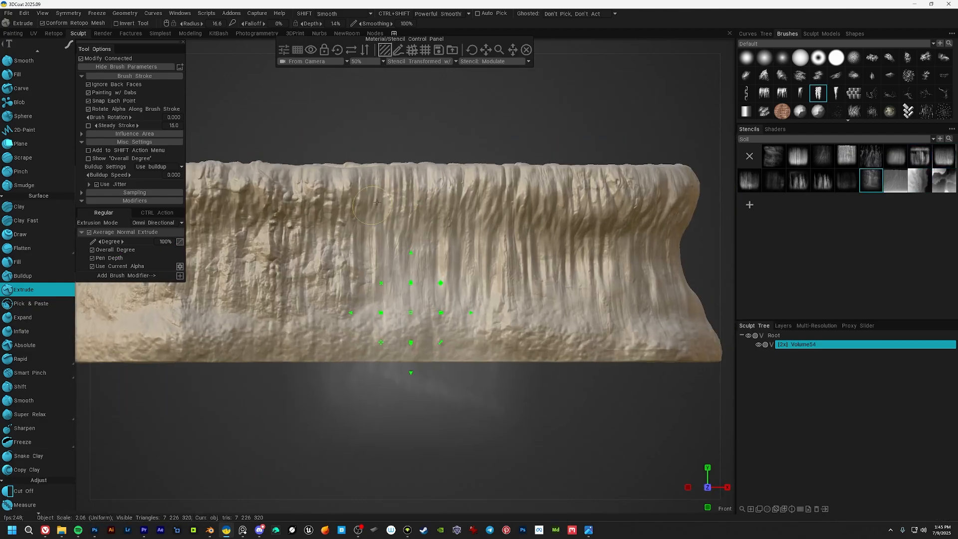
left_click_drag(414, 279, 335, 173, "alt")
scroll(504, 272, "up", 3)
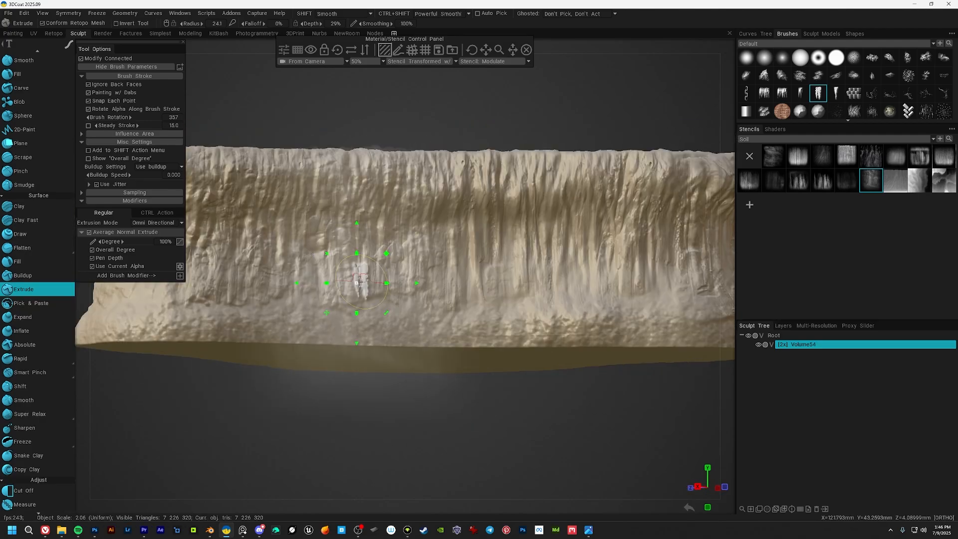
left_click_drag(504, 272, 529, 115, "alt")
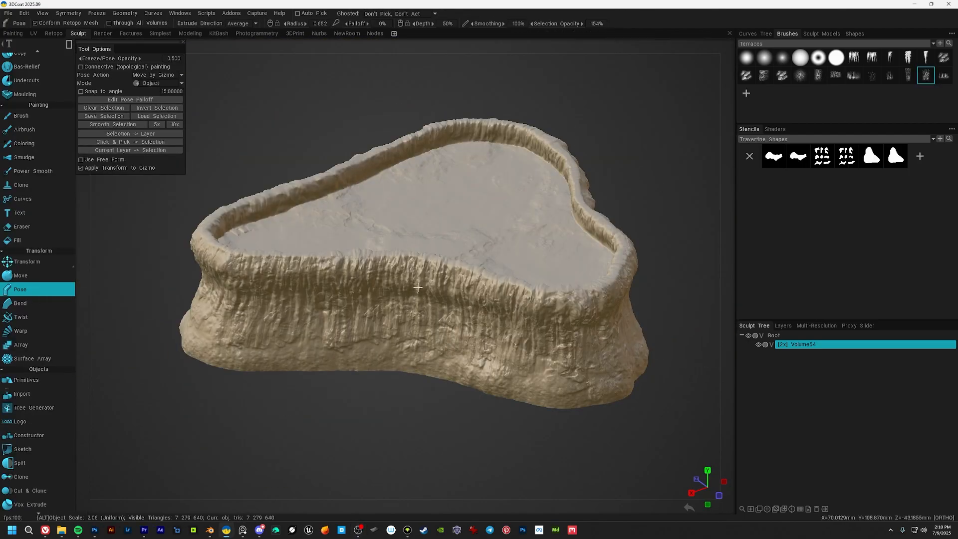
Examine the detailed plateau from above and from the side, checking the floor, rim and streaked outer walls.
left_click_drag(425, 266, 432, 284, "alt")
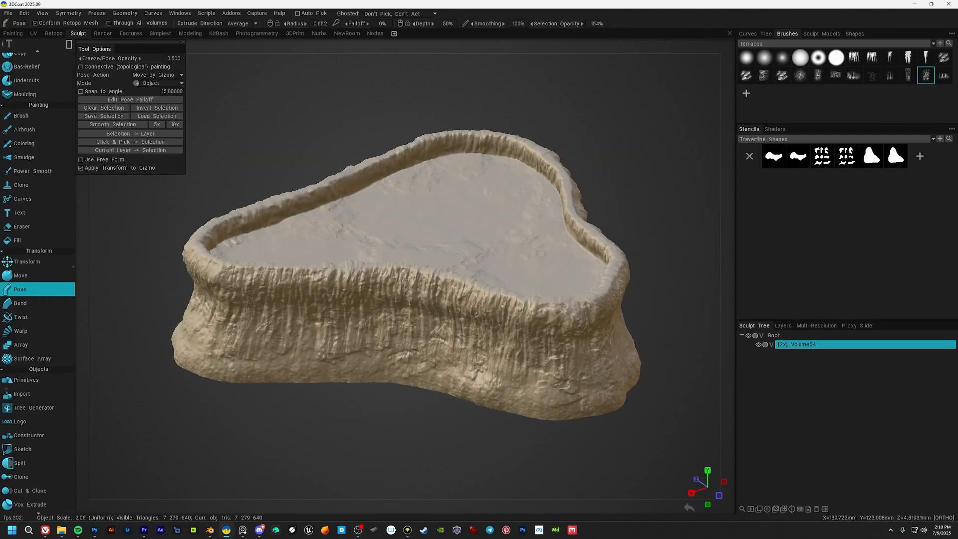
left_click_drag(333, 293, 451, 299, "alt")
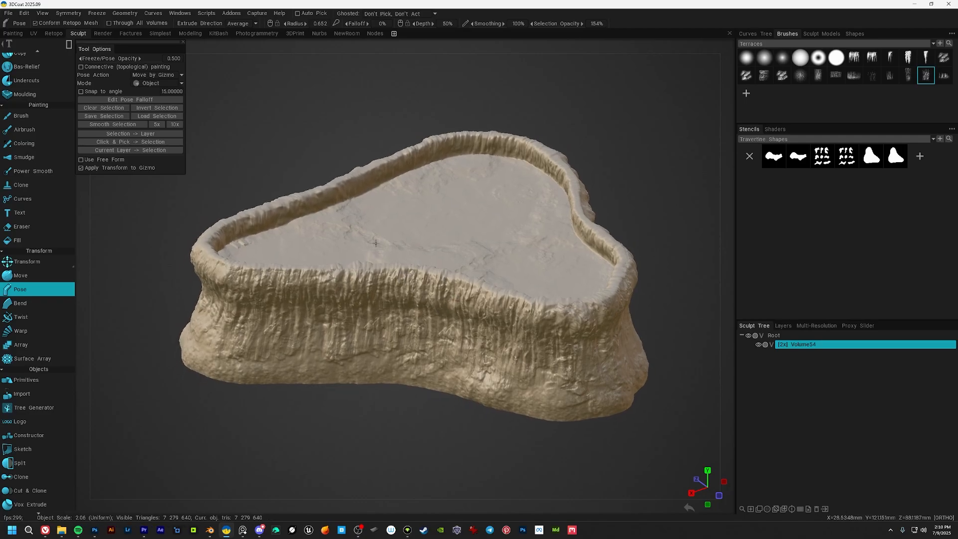
mouse_move(375, 243)
left_mouse_down("alt")
mouse_move(387, 275)
mouse_move(431, 270)
mouse_move(417, 261)
mouse_move(513, 344)
left_mouse_up("alt")
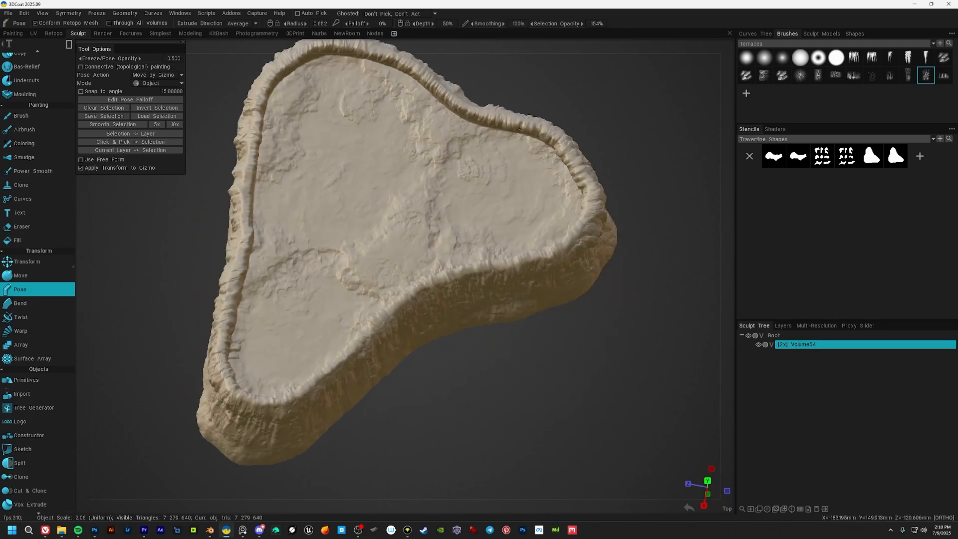
left_click_drag(349, 323, 463, 196, "alt")
left_click_drag(406, 262, 512, 229, "alt")
middle_click_drag(420, 293, 420, 296, "alt")
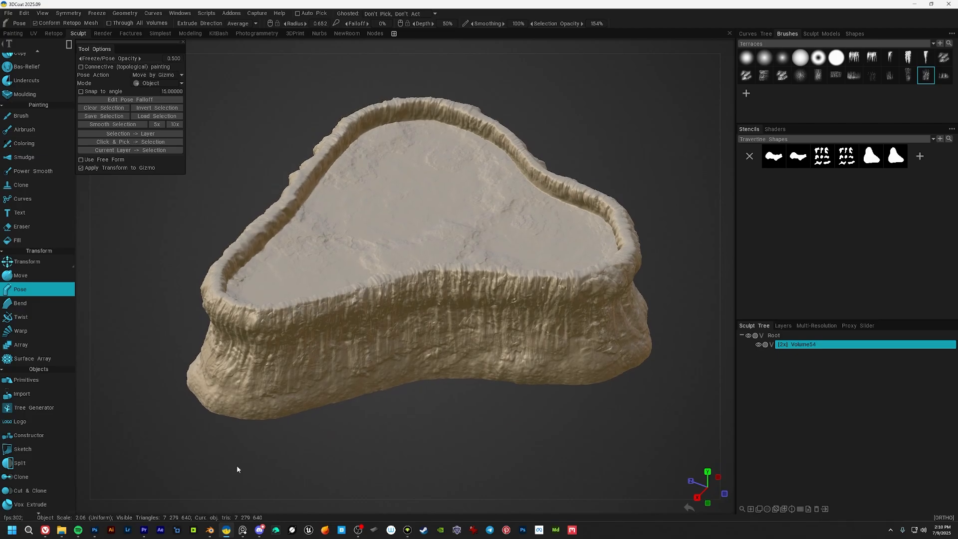
left_click_drag(331, 465, 498, 213)
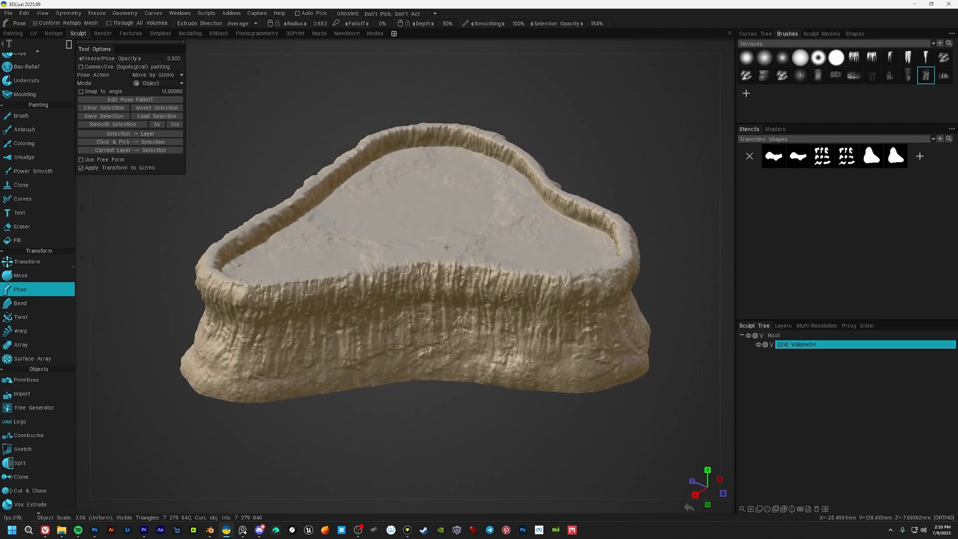
left_click_drag(441, 264, 430, 248, "alt")
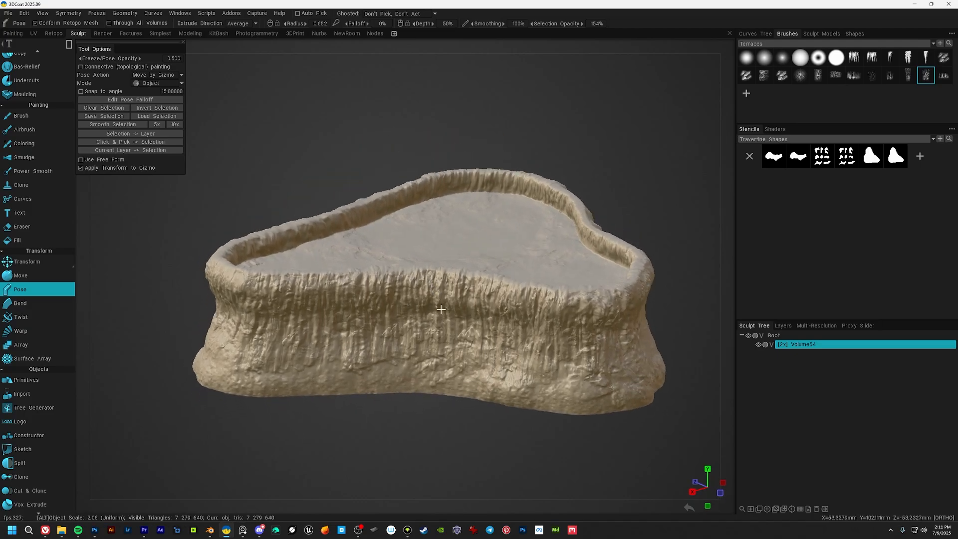
middle_click_drag(434, 299, 434, 248, "alt")
left_click_drag(434, 249, 428, 284, "alt")
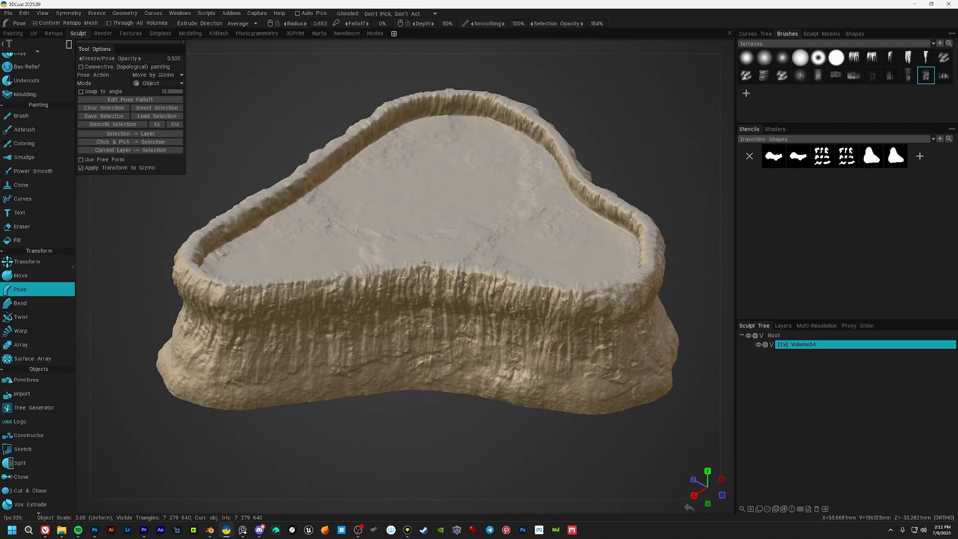
left_click_drag(414, 286, 417, 250, "alt")
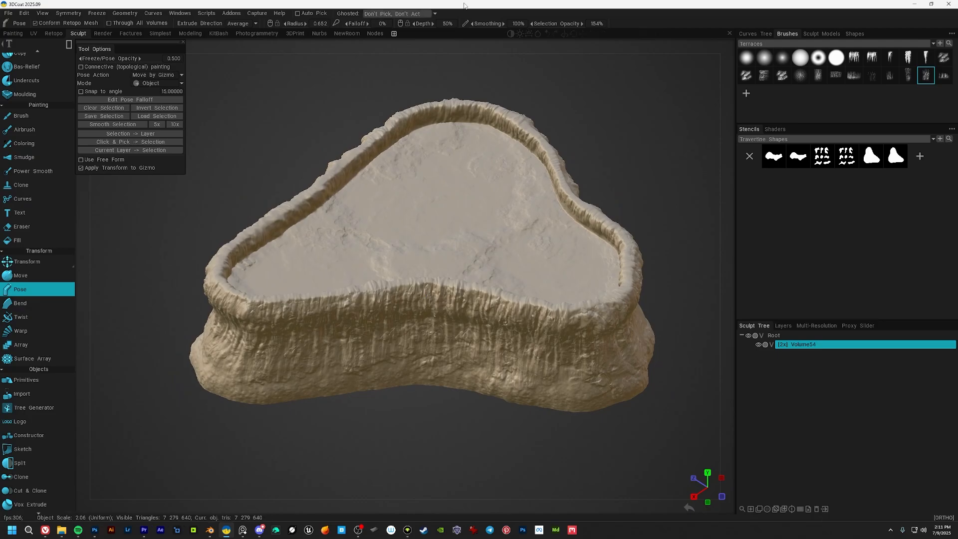
Export the whole scene as an OBJ file named terrace_pool1 into the Terrace Pool Tut folder.
left_click(8, 13)
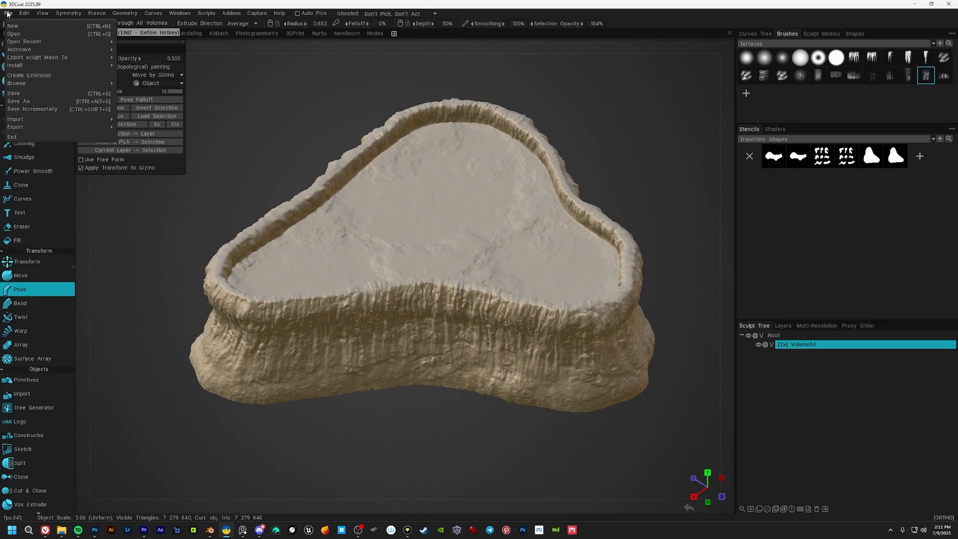
mouse_move(100, 127)
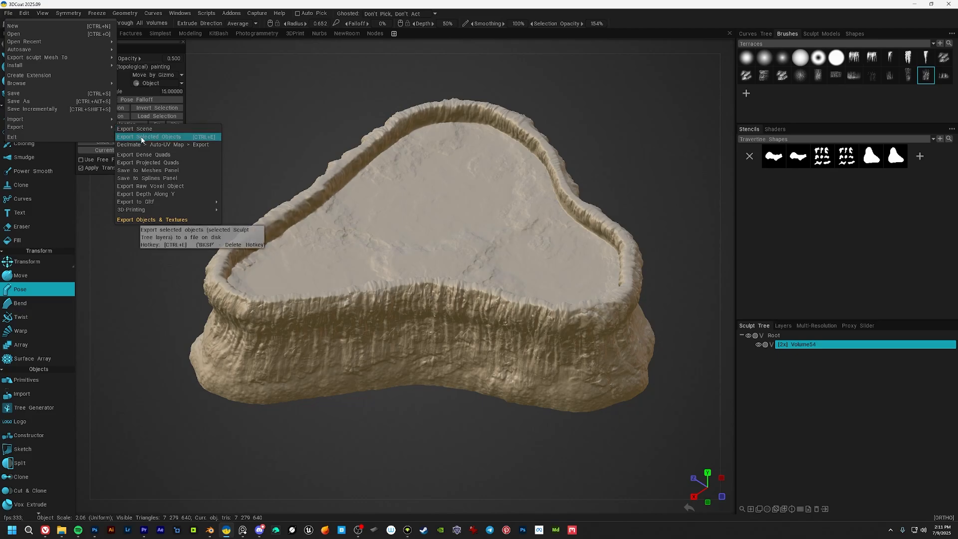
left_click(881, 417)
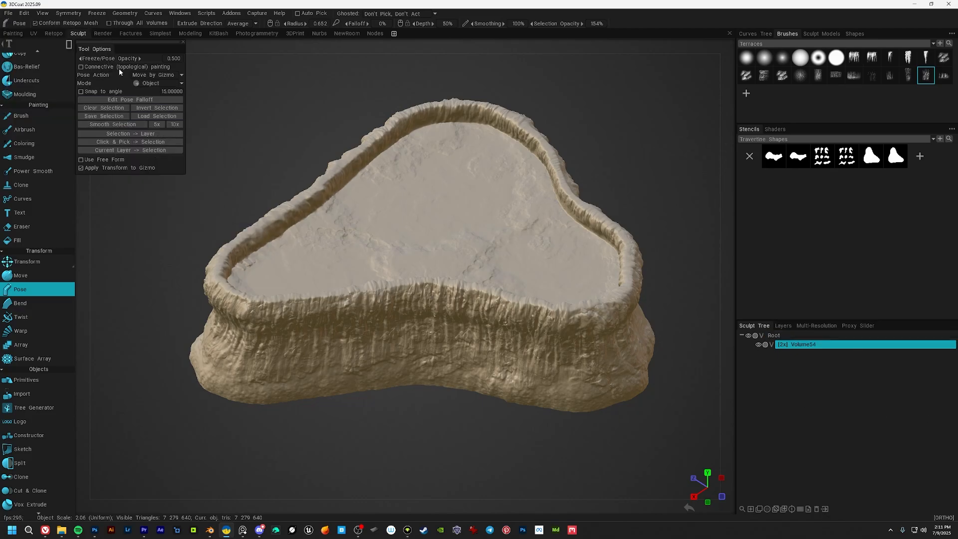
left_click(8, 13)
mouse_move(20, 126)
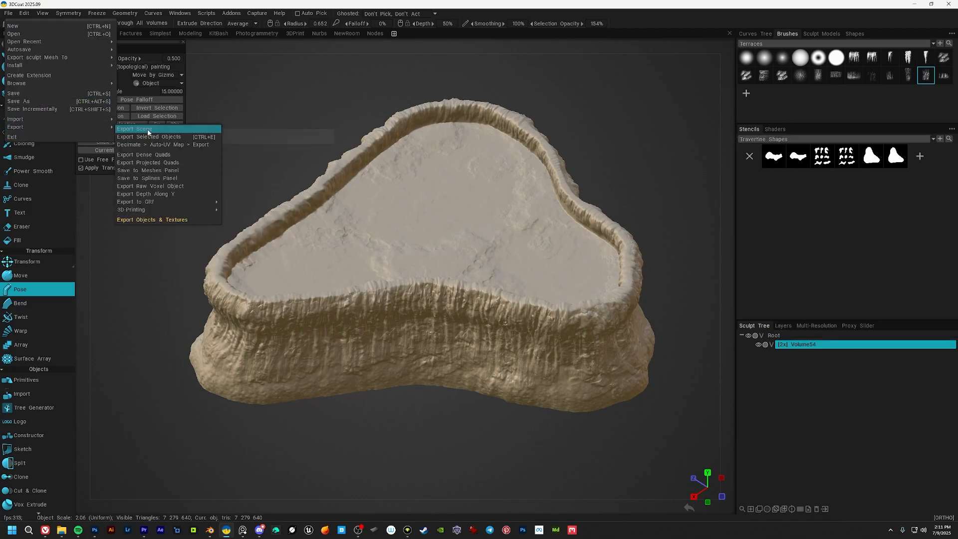
left_click(148, 130)
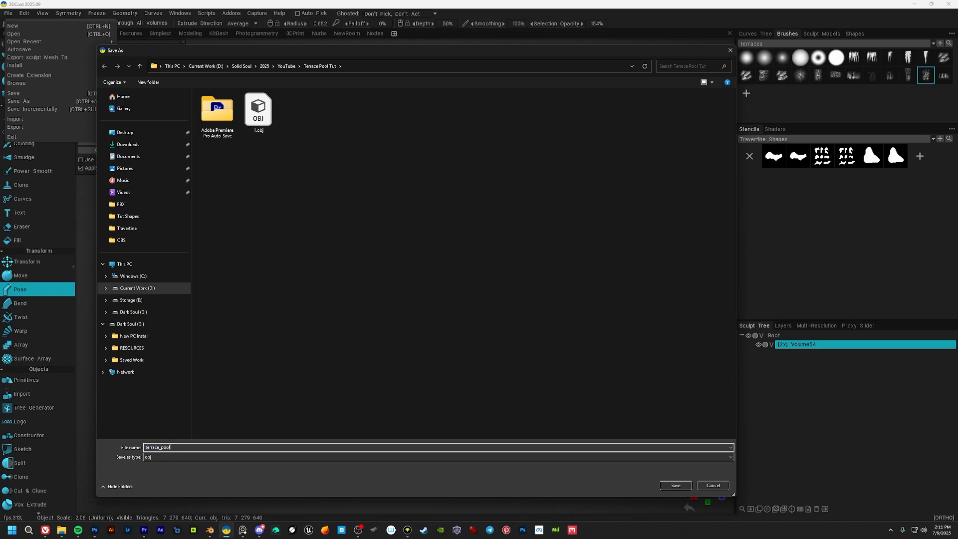
left_click(682, 484)
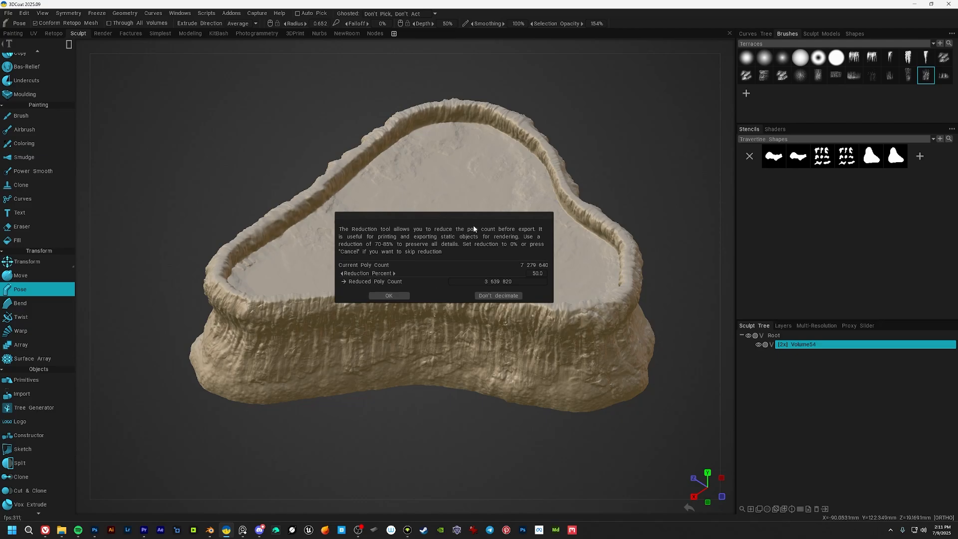
Raise the polygon reduction percentage for the export above the default and run the decimated export.
left_click_drag(492, 279, 495, 279)
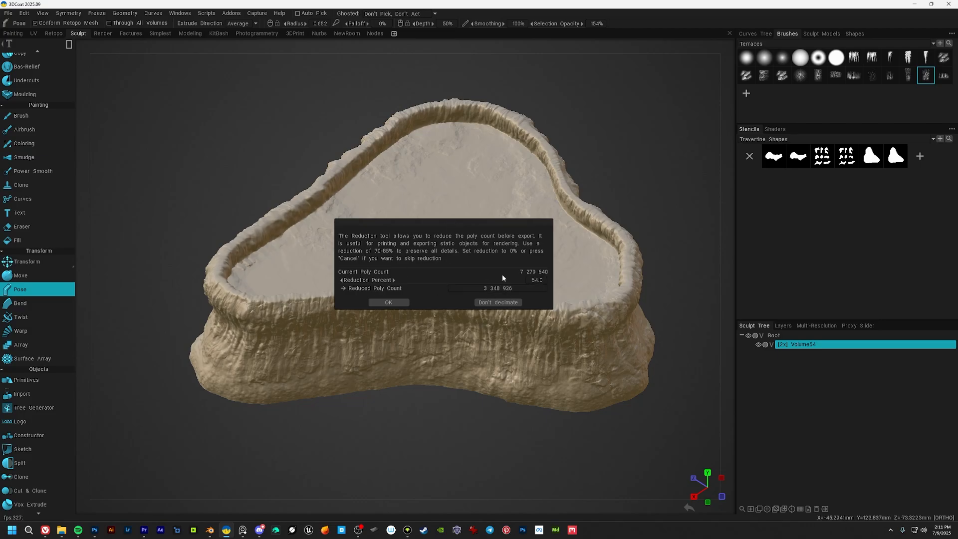
left_click_drag(502, 276, 494, 278)
left_click_drag(521, 278, 519, 278)
left_click(388, 303)
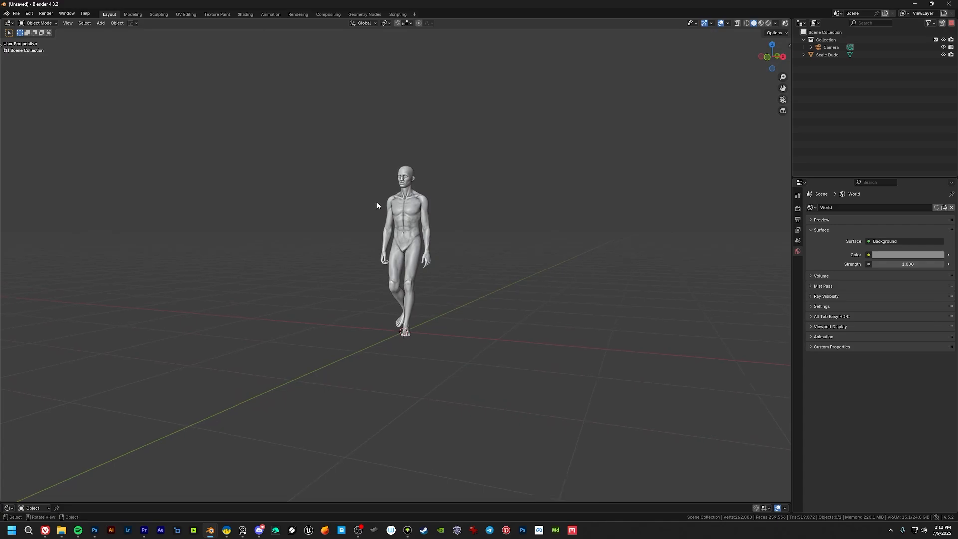
Switch to Blender and import terrace_pool1.obj from the Terrace Pool Tut folder as a Wavefront OBJ.
left_click(16, 14)
mouse_move(55, 121)
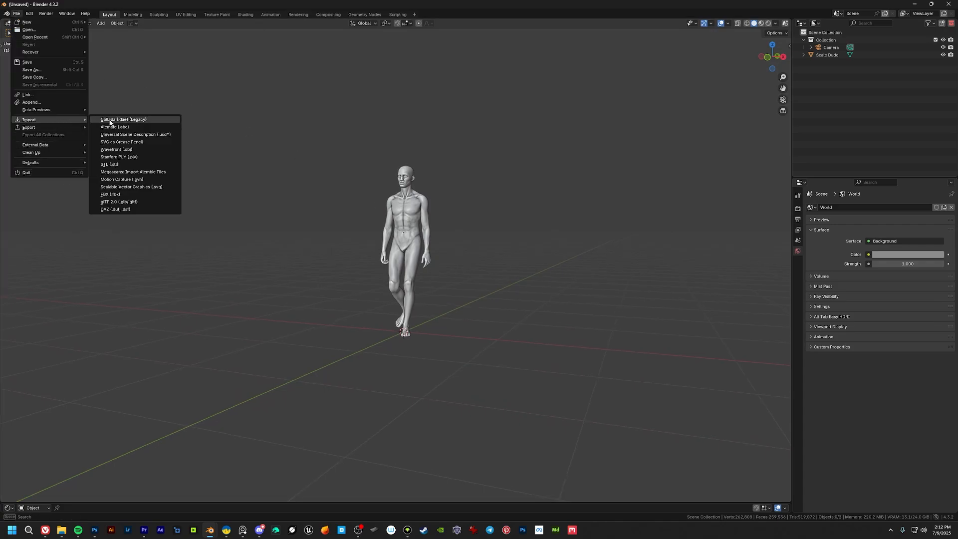
left_click(139, 149)
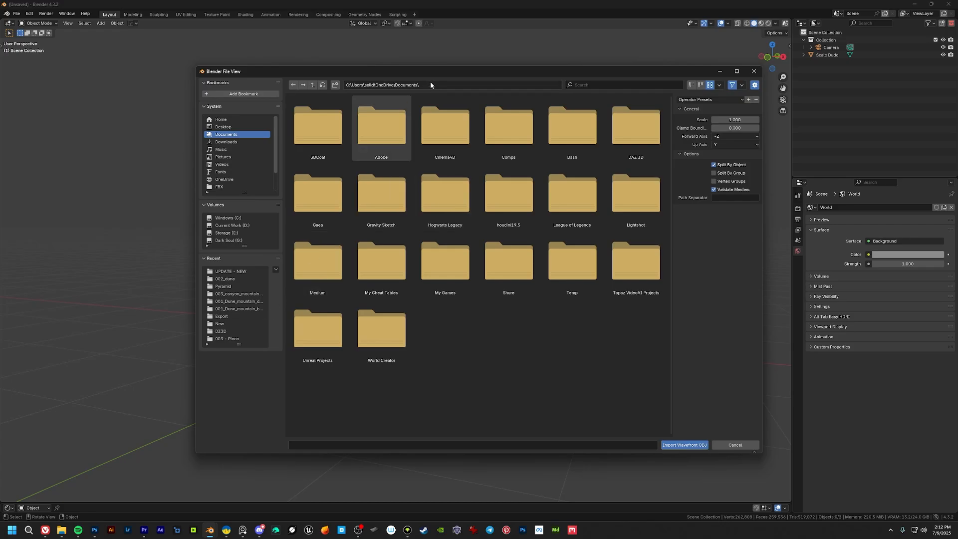
key("Return")
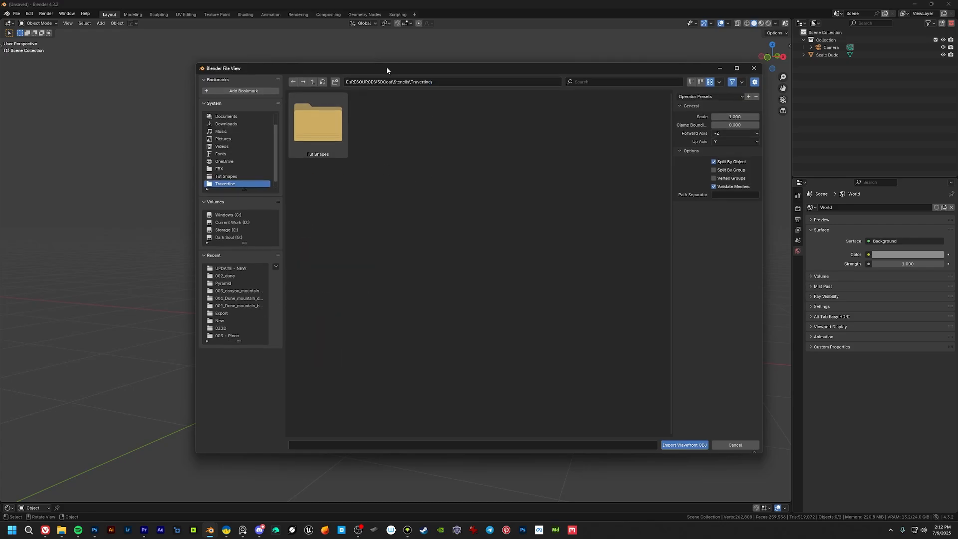
left_click_drag(387, 66, 341, 59)
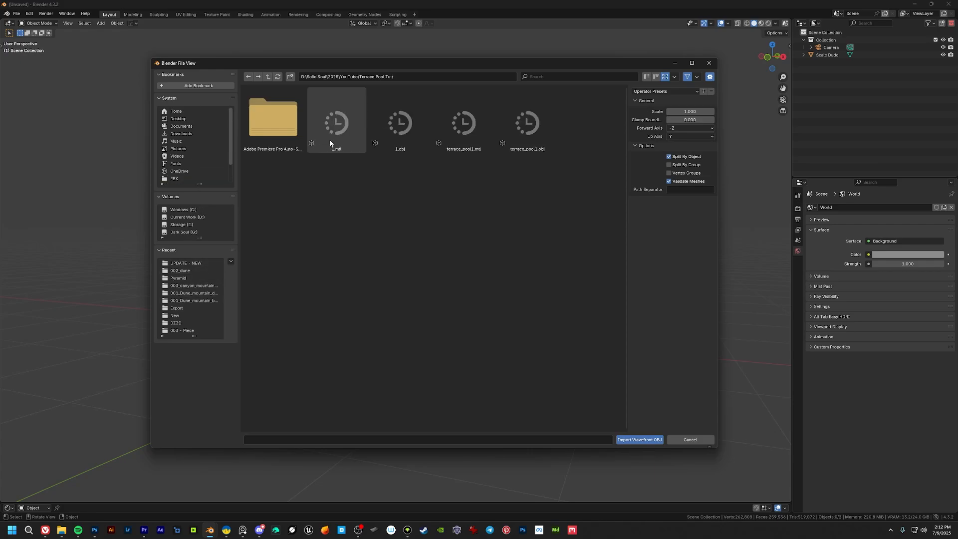
double_click(514, 116)
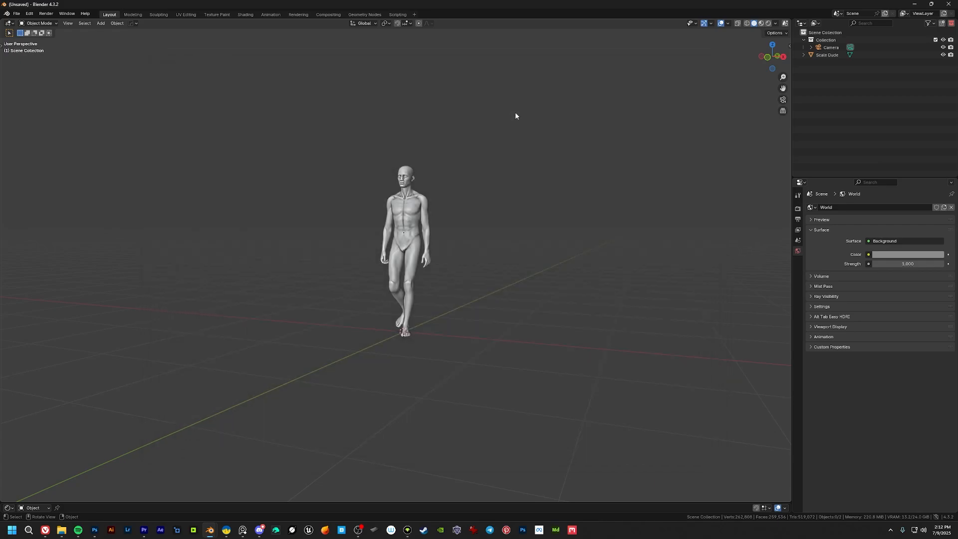
Add a mesh plane at the world origin, under the imported terrace pool, and scale it up.
key("KP_7")
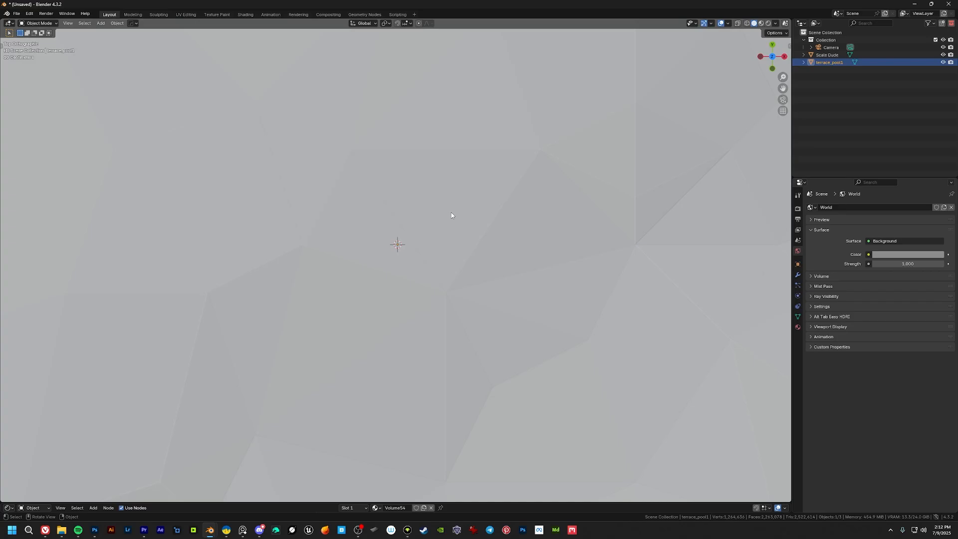
scroll(451, 238, "down", 20)
middle_click_drag(441, 247, 415, 176)
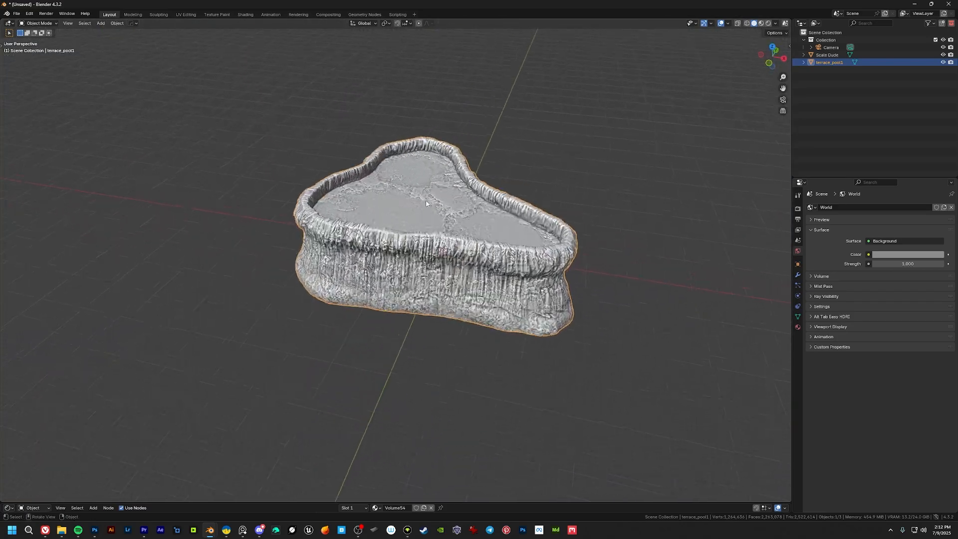
scroll(416, 189, "up", 5)
middle_click_drag(489, 189, 428, 194, "shift")
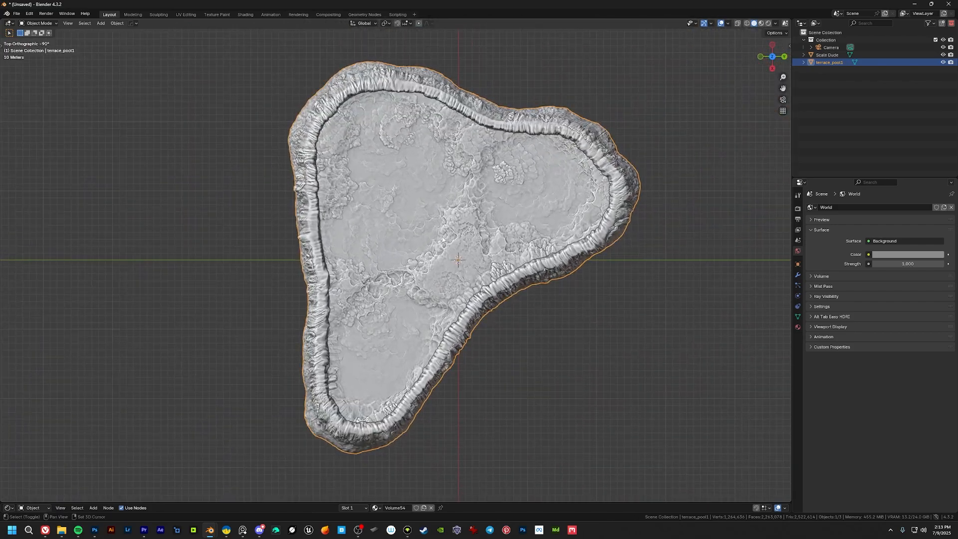
key("shift+a")
mouse_move(439, 242)
left_click(502, 247)
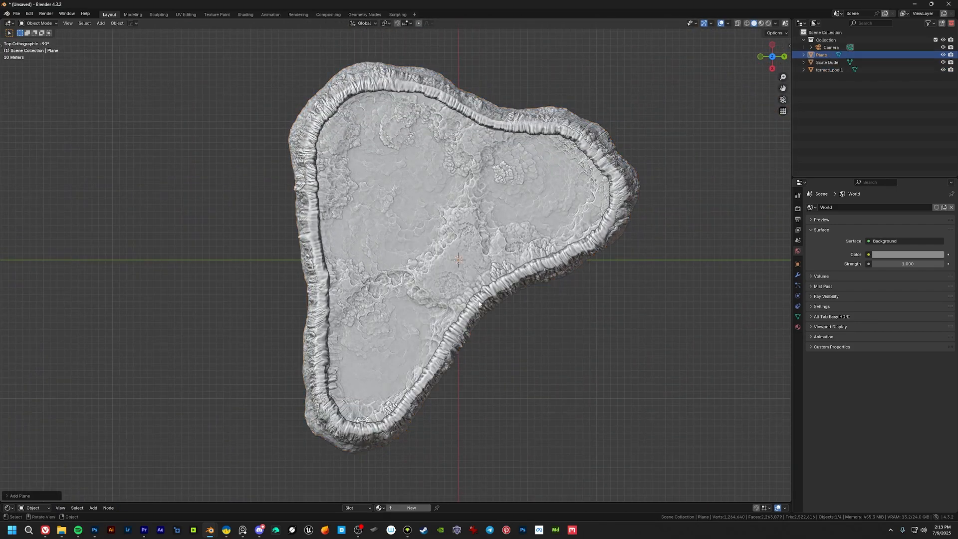
key("s")
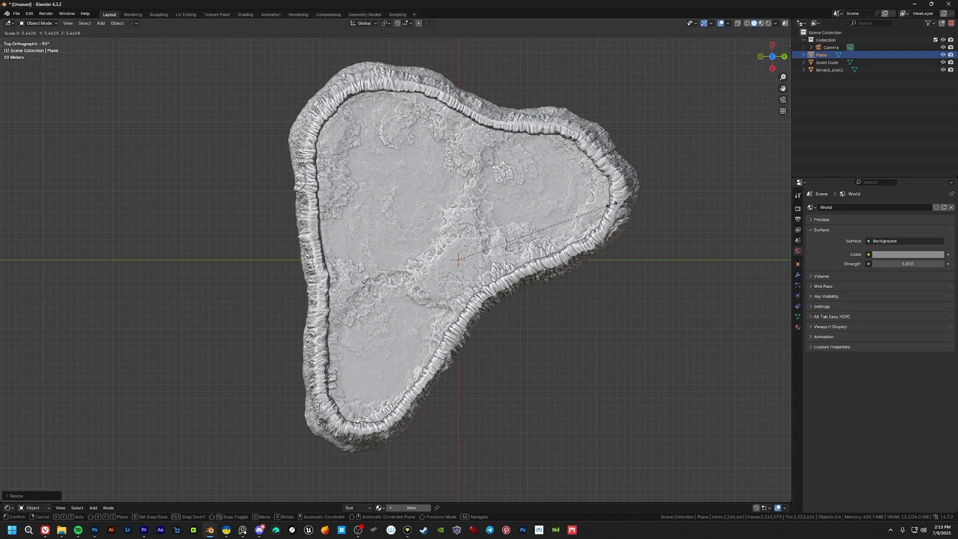
left_click(613, 204)
Move the plane out from under the terrace pool so it lies beside it.
middle_click_drag(584, 201, 433, 246)
left_click(433, 247)
middle_click_drag(433, 280, 445, 200)
middle_click_drag(447, 307, 306, 321, "shift")
scroll(473, 286, "up", 4)
key("g")
left_click(607, 193)
left_click(389, 266)
Add the terrace pool to the plane's selection and scale both together in the front view.
scroll(389, 266, "up", 4)
middle_click_drag(389, 266, 392, 196)
left_click(718, 150, "shift")
middle_click_drag(728, 147, 520, 227, "shift")
key("KP_1")
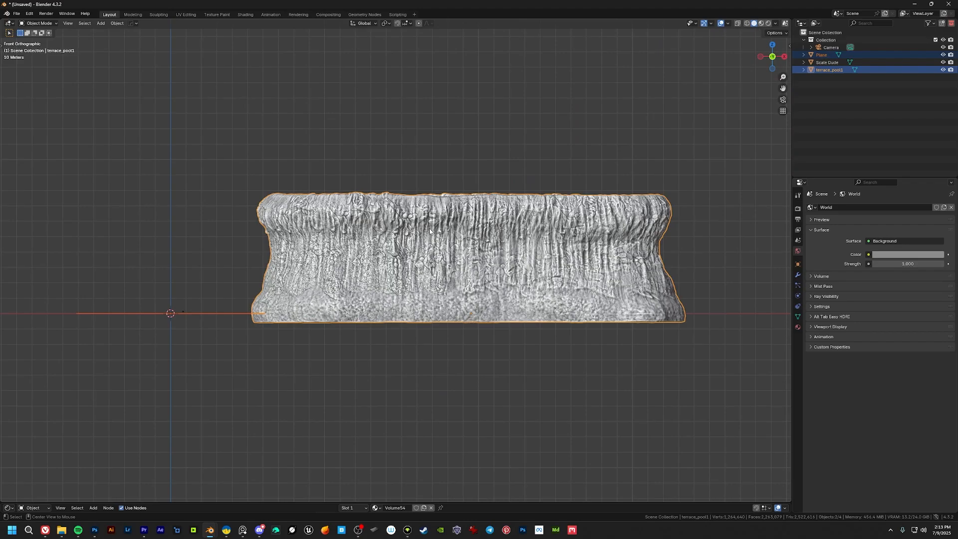
key("s")
left_click(532, 233)
middle_click_drag(392, 273, 476, 225, "shift")
middle_click_drag(477, 225, 484, 309)
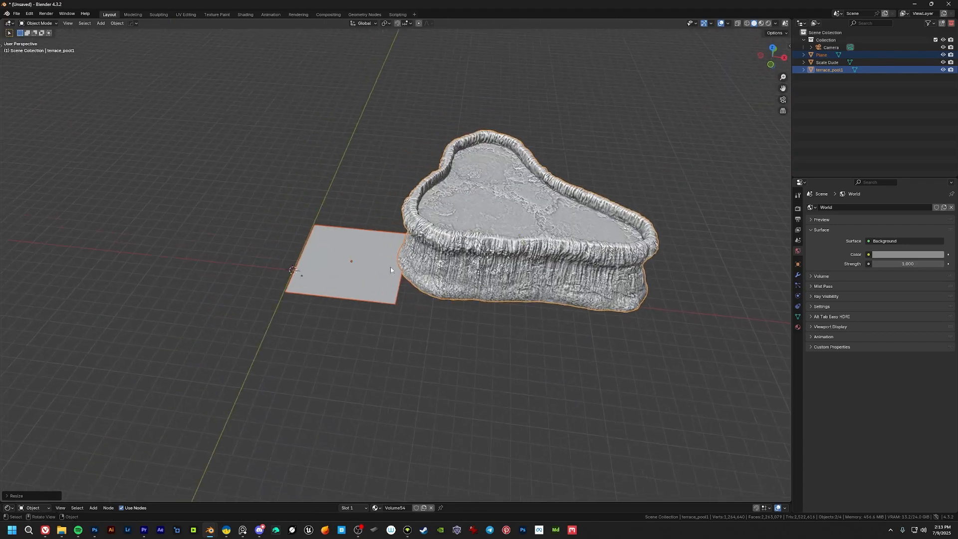
Rescale the selected pool and plane and shift them toward the human scale figure.
key("KP_1")
key("s")
left_click(616, 263)
key("g")
left_click(411, 264)
middle_click_drag(411, 264, 559, 244, "shift")
scroll(560, 245, "up", 4)
Resize the pool and plane further against the scale figure and reposition them close to it.
key("s")
left_click(337, 352)
middle_click_drag(337, 353, 248, 278, "shift")
key("s")
left_click(417, 264)
key("g")
left_click(302, 265)
Check the pool and plane from above and adjust their scale so the pool towers over the human figure.
mouse_move(302, 264)
middle_mouse_down("shift")
mouse_move(321, 265)
mouse_move(286, 275)
middle_mouse_up("shift")
middle_click_drag(244, 368, 399, 352, "shift")
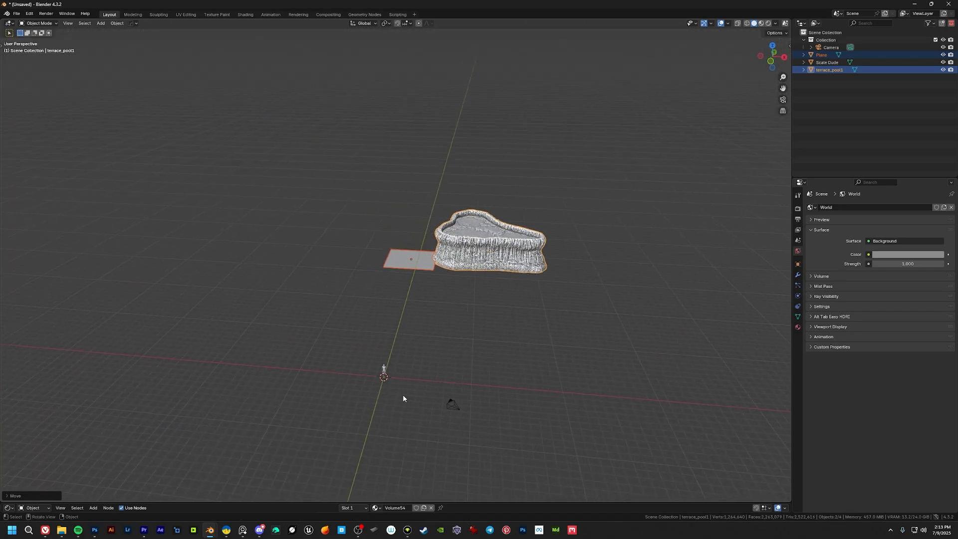
middle_click_drag(402, 397, 355, 423, "shift")
middle_click_drag(417, 279, 430, 355)
middle_click_drag(447, 285, 471, 343, "shift")
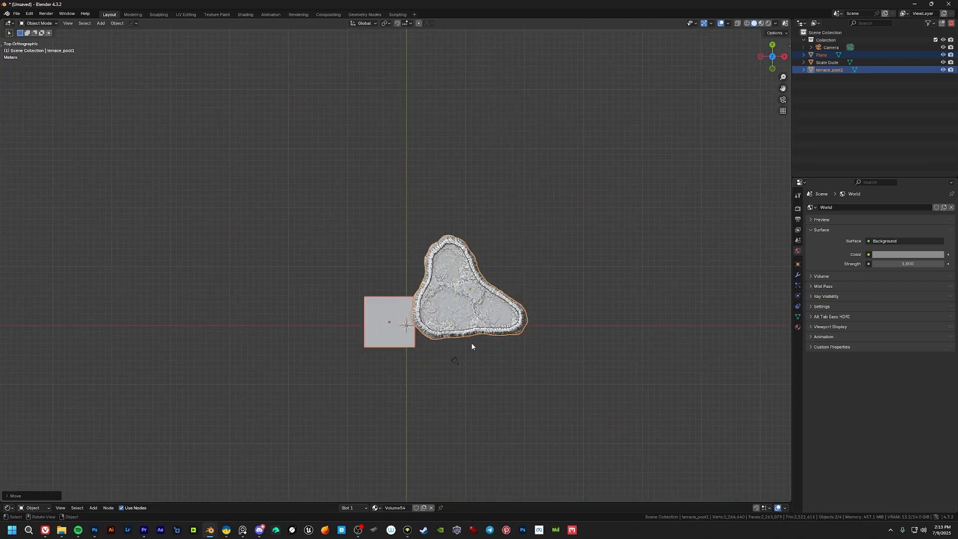
middle_click_drag(569, 271, 572, 293, "shift")
scroll(457, 358, "up", 6)
middle_click_drag(457, 358, 327, 347, "shift")
key("s")
left_click(582, 285)
middle_click_drag(583, 284, 657, 252, "shift")
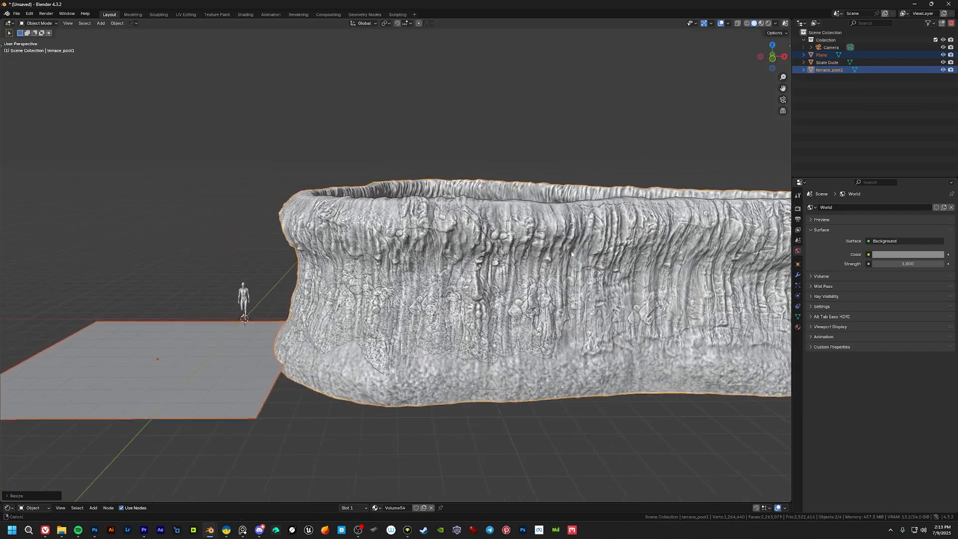
Select only the terrace pool and apply Shade Smooth to it.
left_click(504, 269)
middle_click_drag(504, 269, 420, 263, "shift")
right_click(423, 261)
right_click(423, 257)
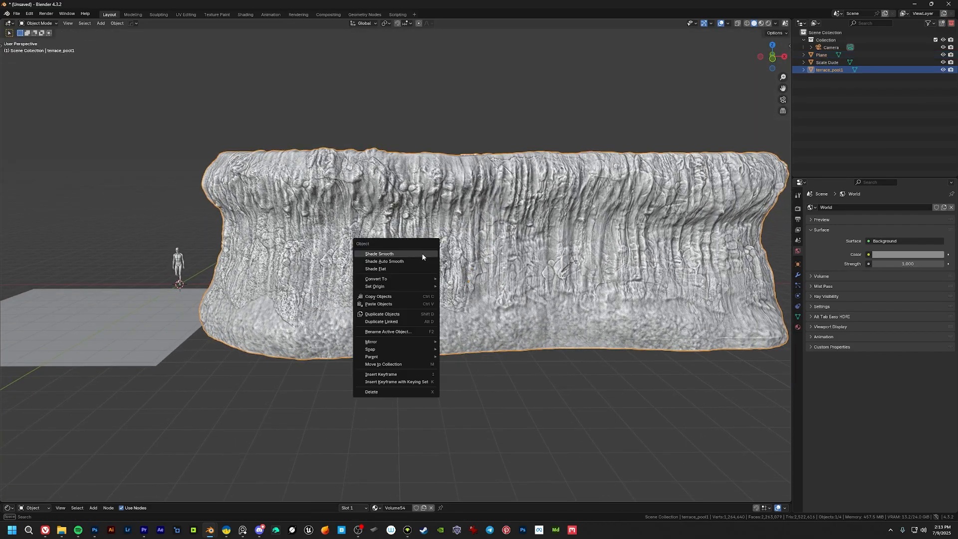
left_click(423, 256)
Select the plane and raise it in the front view to about the height of the pool's rim.
middle_click_drag(282, 247, 361, 253, "shift")
left_click(228, 331)
middle_click_drag(229, 330, 288, 388)
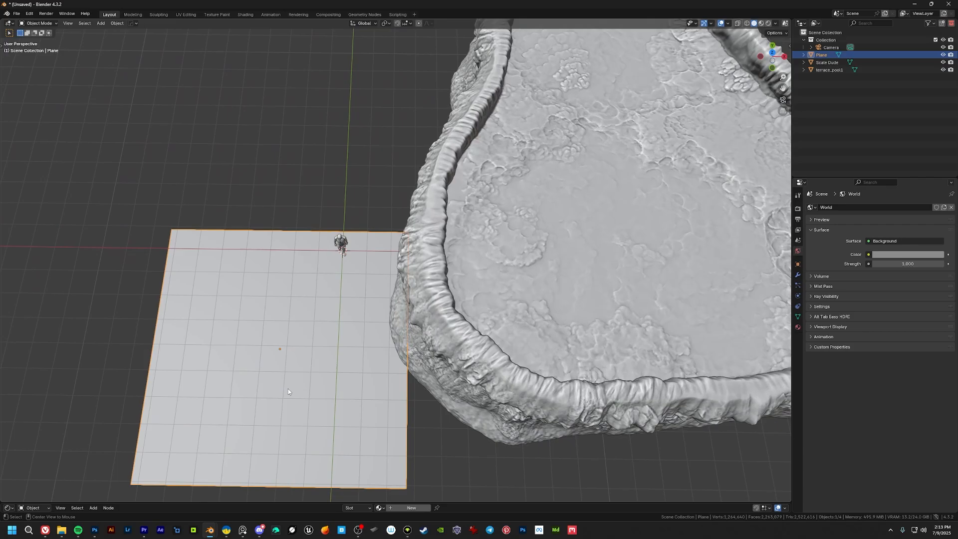
middle_click_drag(334, 359, 337, 369, "shift")
key("KP_7")
middle_click_drag(346, 447, 327, 346, "shift")
key("KP_1")
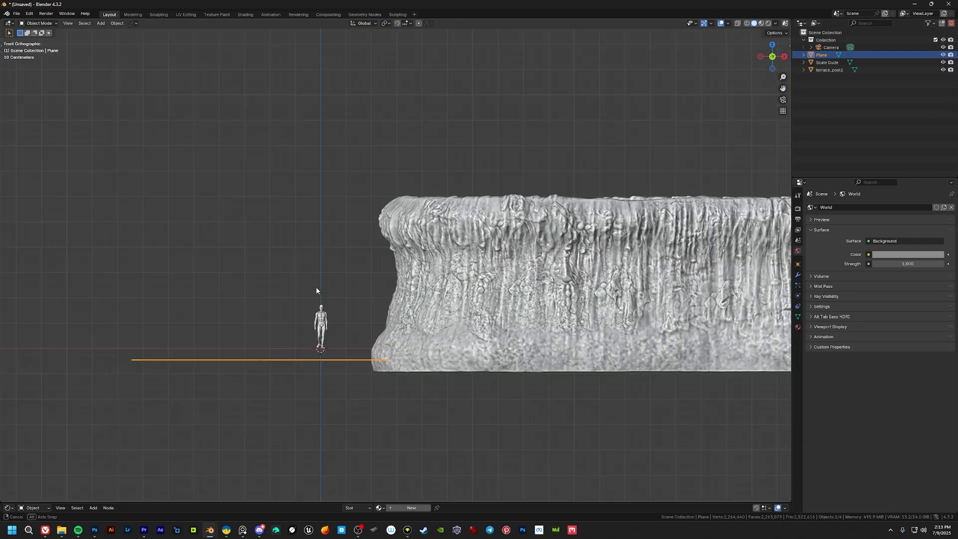
key("g")
left_click(440, 200)
middle_click_drag(516, 311, 314, 318, "shift")
key("g")
left_click(444, 252)
Move the plane over the middle of the terrace pool in the top view.
middle_click_drag(503, 245, 509, 345)
middle_click_drag(397, 98, 380, 287, "shift")
key("KP_7")
scroll(399, 239, "down", 2)
key("g")
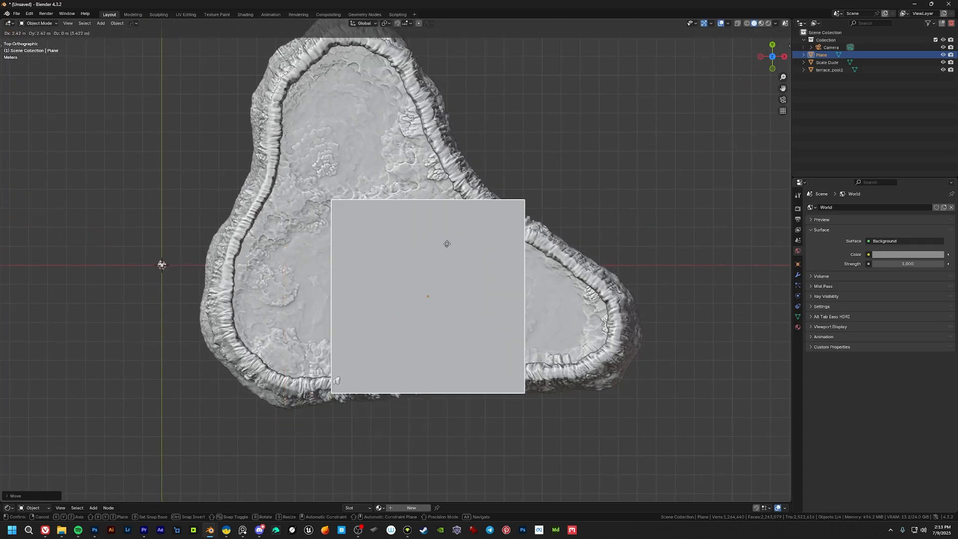
left_click(448, 181)
Scale the plane down and place it over the pool's narrow end at the positive X side.
key("s")
left_click(578, 178)
key("s")
left_click(543, 176)
key("s")
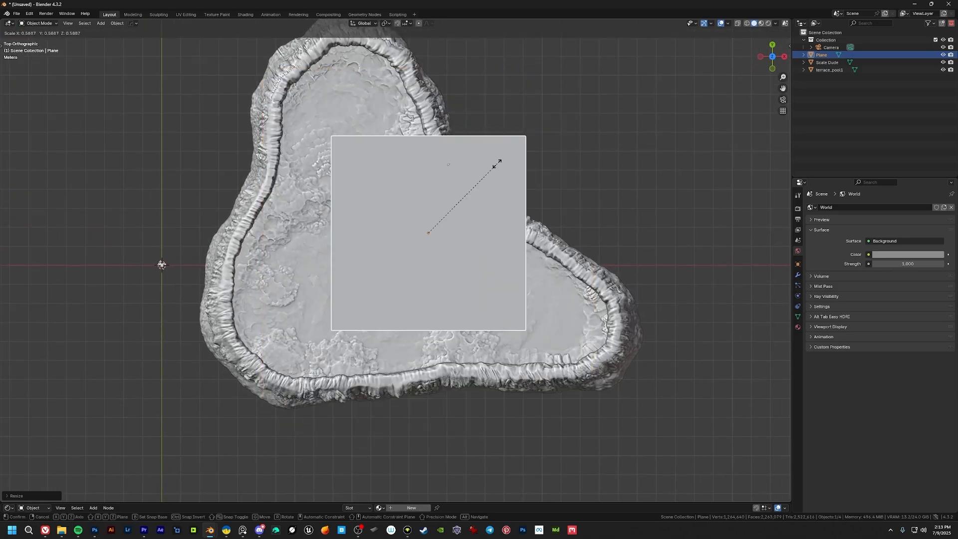
left_click(583, 242)
key("s")
left_click(561, 240)
key("g")
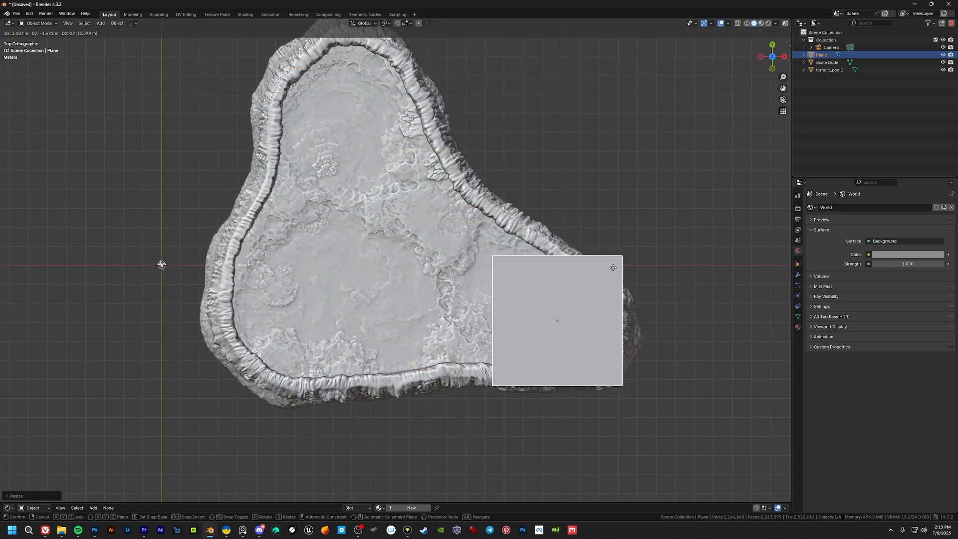
left_click(614, 267)
key("s")
middle_click_drag(619, 296, 545, 247, "shift")
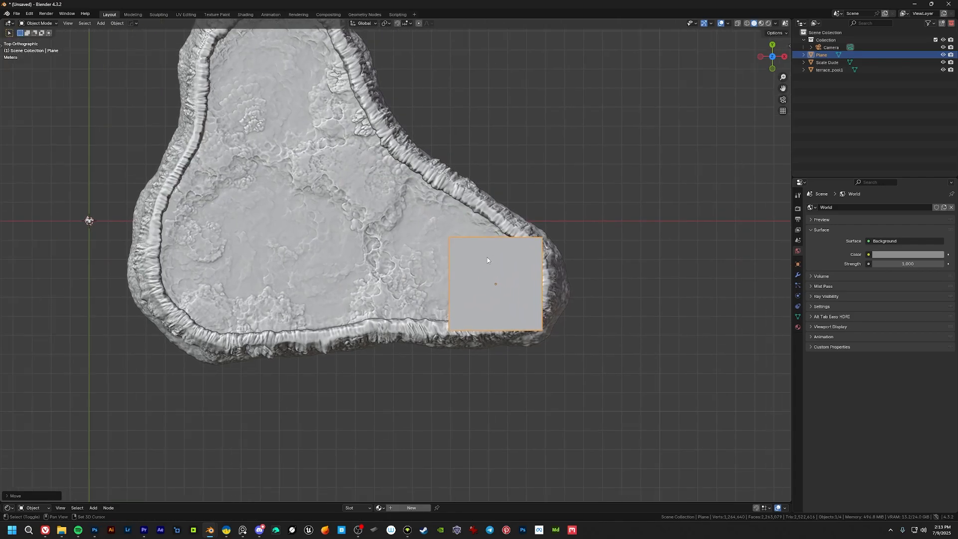
Enter Edit Mode and move the plane's corner vertices onto the rim around the pool's narrow end.
key("Tab")
left_click(443, 252)
middle_click_drag(443, 252, 494, 289, "shift")
key("g")
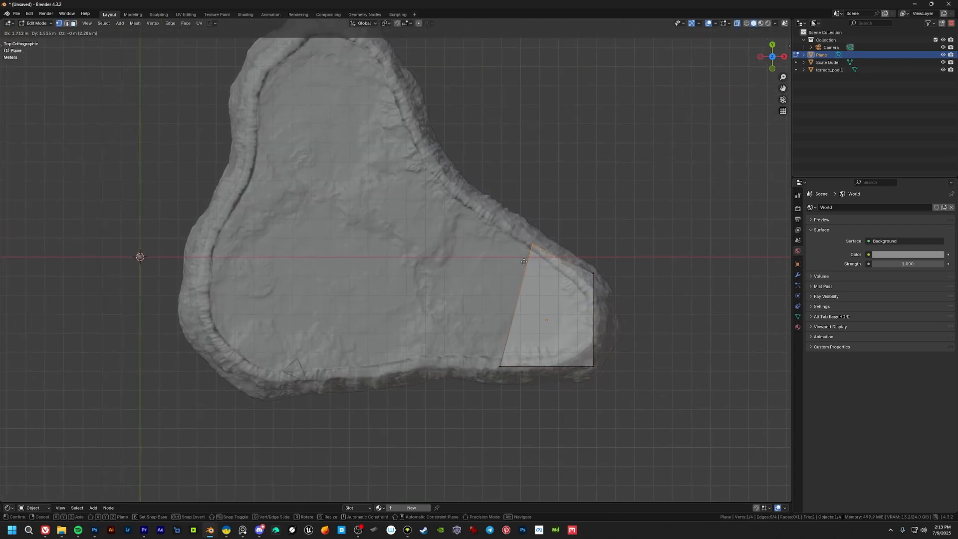
left_click_drag(570, 373, 571, 372)
key("g")
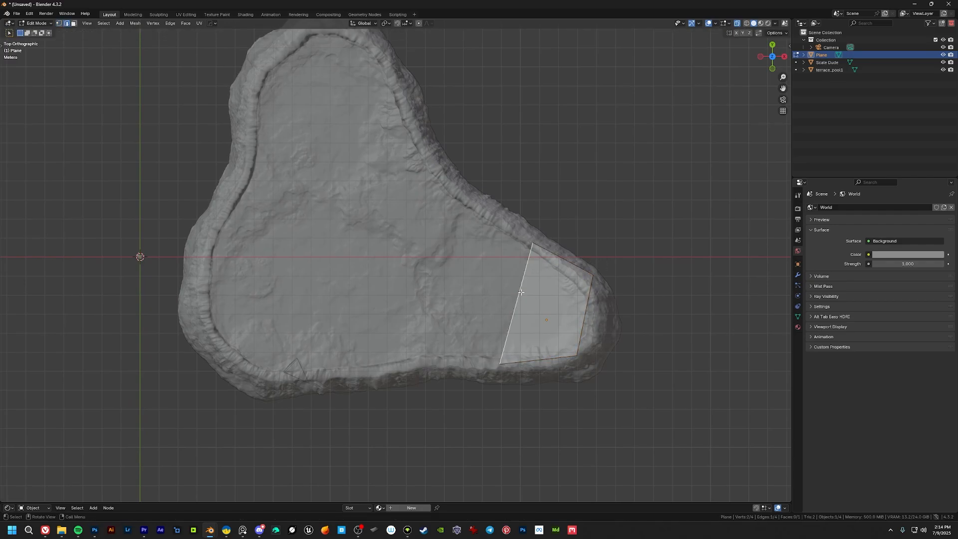
Extrude the plane's inner edge twice across the pool, moving the new corner vertices onto the rim each time.
key("e")
left_click(445, 244)
key("g")
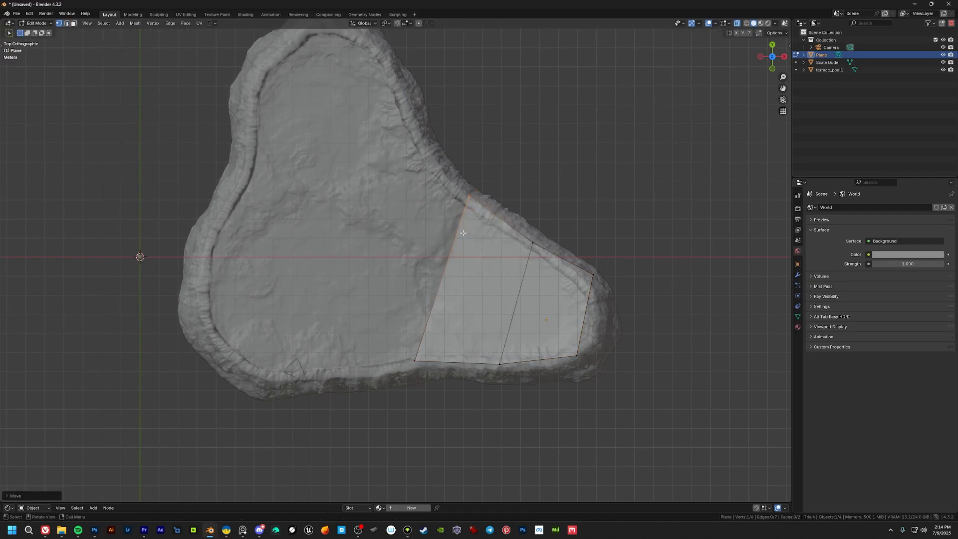
key("e")
left_click_drag(384, 238, 384, 238)
key("g")
left_click(410, 192)
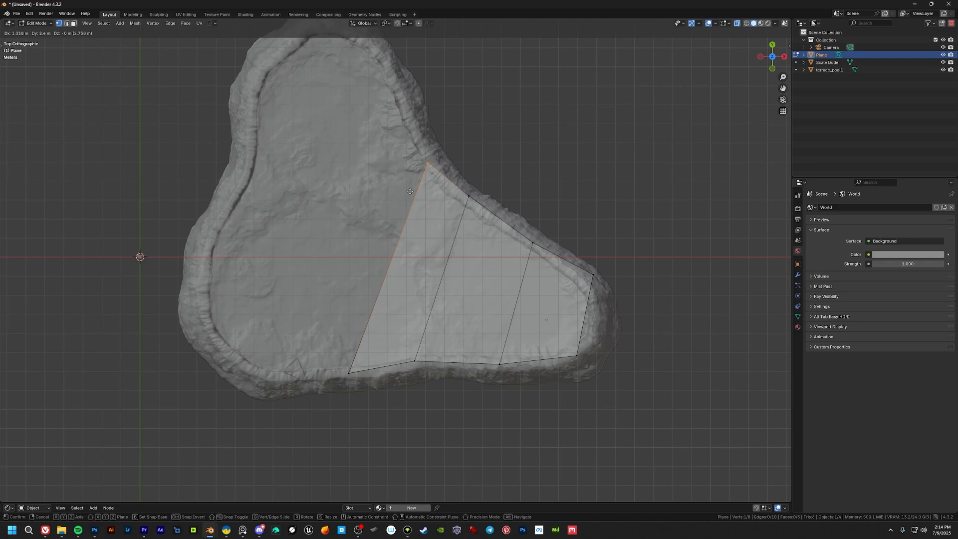
Extrude the plane's inner edge once more toward the wide part of the pool, following the rim.
middle_click_drag(389, 246, 437, 255, "shift")
left_click(443, 274)
key("e")
left_click(434, 169)
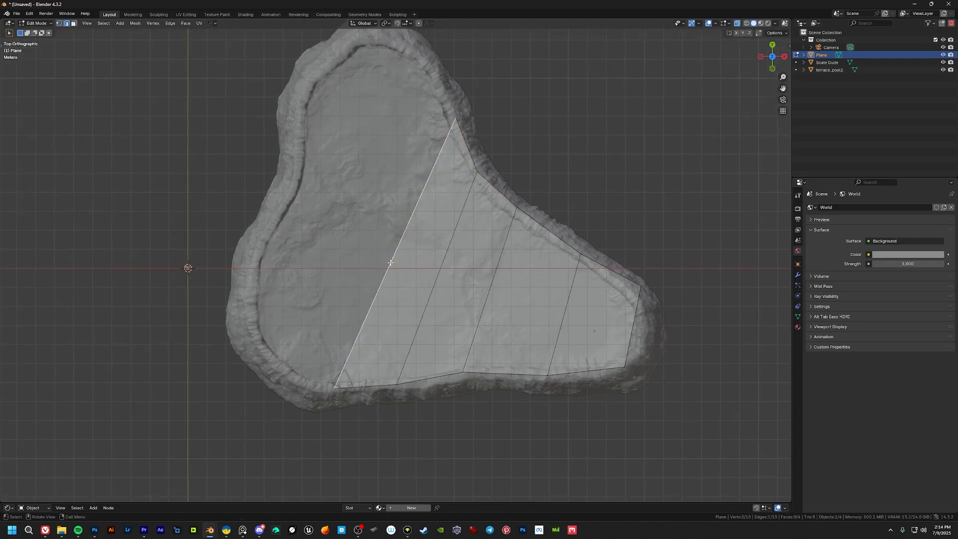
Extrude the plane's inner edge twice more across the wide part of the pool, fitting the new corner vertices to the rim.
key("e")
left_click(377, 93)
middle_click_drag(376, 98, 392, 141, "shift")
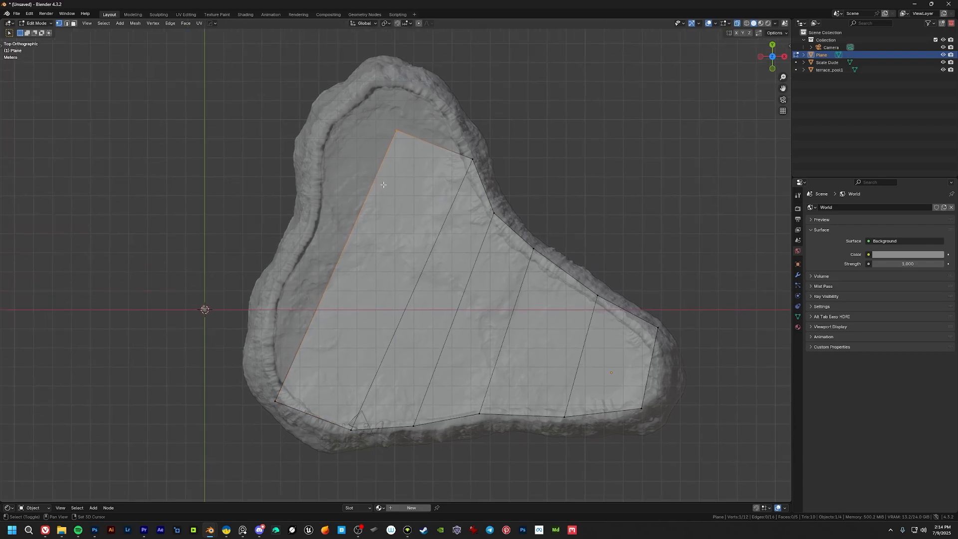
key("g")
left_click(373, 247)
key("e")
left_click(354, 186)
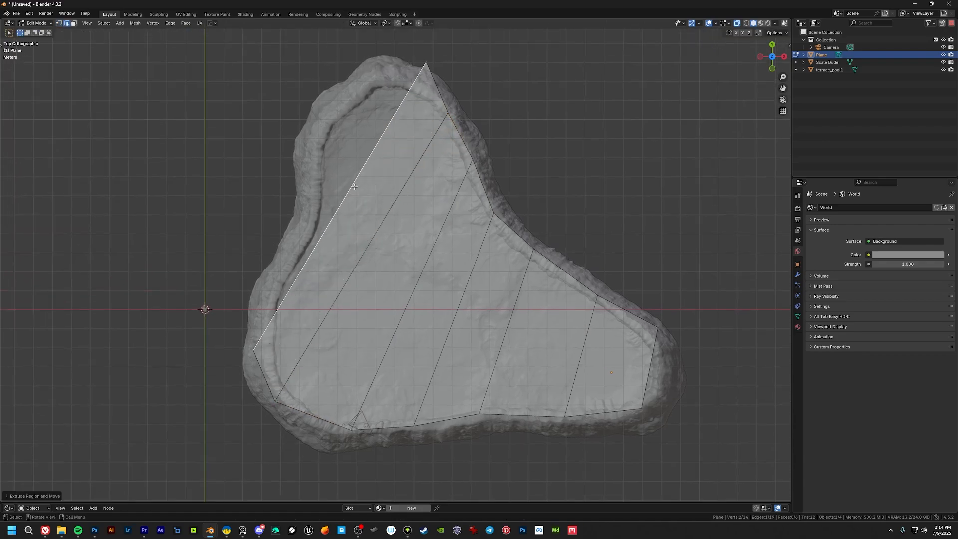
Continue extruding the inner edge toward the pool's far rounded end, placing its corner vertices on the rim.
key("e")
middle_click_drag(349, 150, 355, 189, "shift")
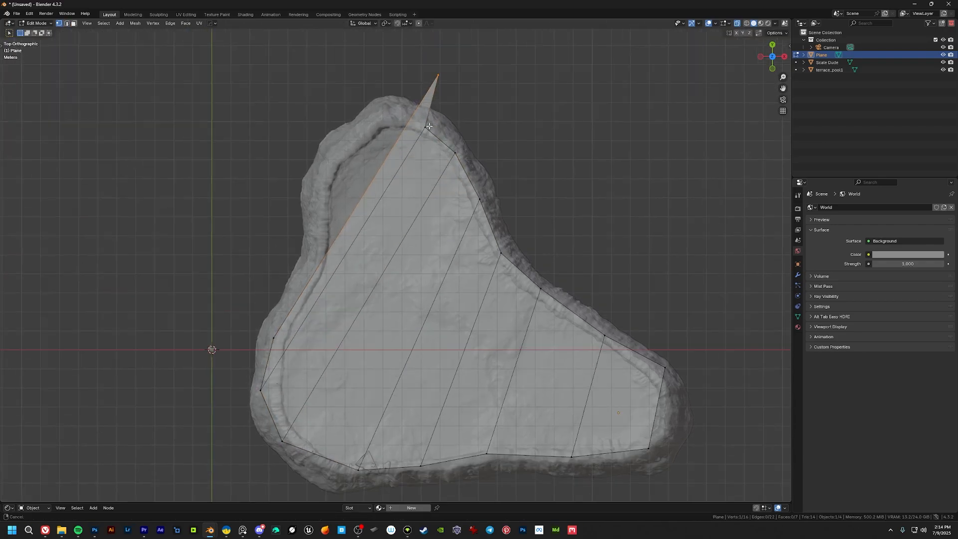
scroll(442, 148, "up", 3)
middle_click_drag(442, 148, 454, 144, "shift")
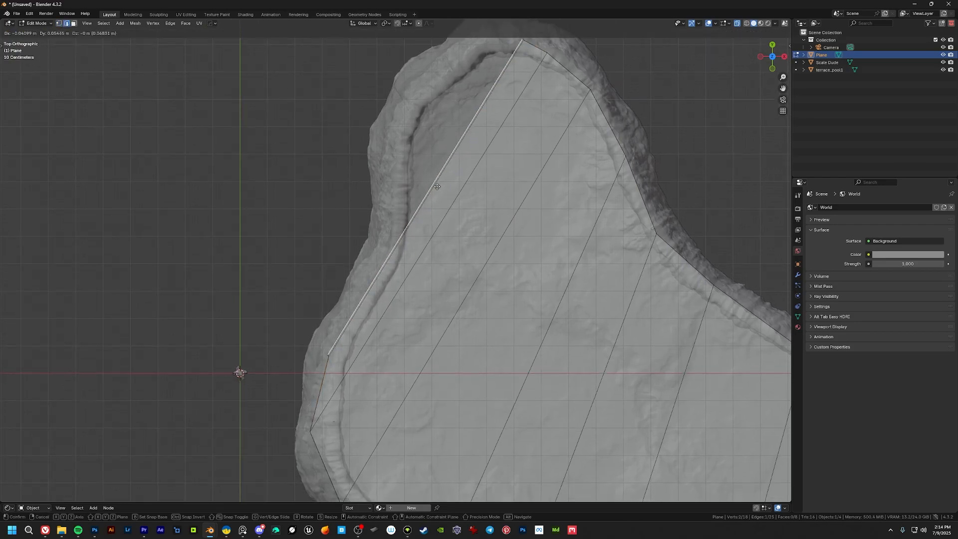
left_click(413, 231)
Add a loop cut running lengthwise through the plane's strips.
key("ctrl+r")
left_click(413, 231)
left_click(389, 268)
Extrude the remaining edge segment into the far rounded end and move its vertices onto the rim until that end is covered.
left_click(444, 179)
key("e")
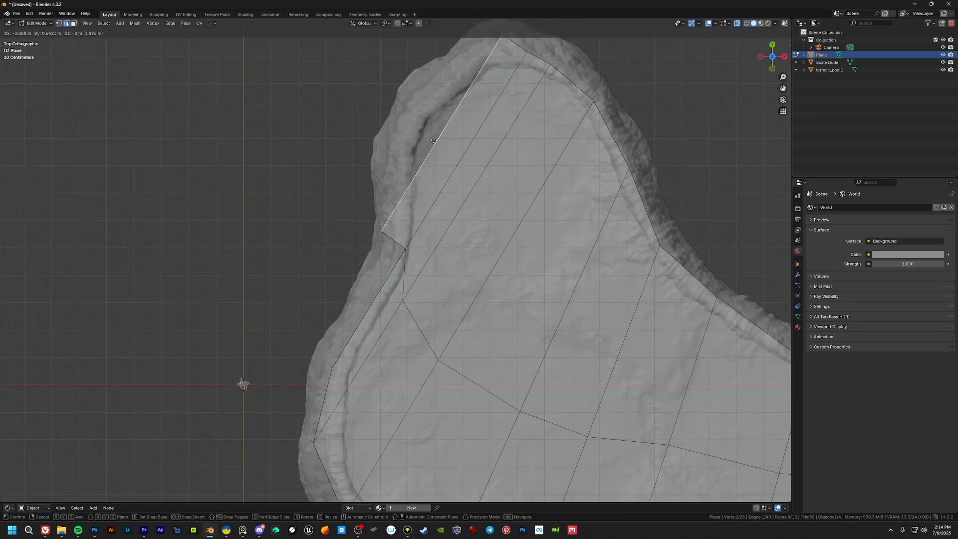
left_click(414, 160)
middle_click_drag(489, 53, 505, 90, "shift")
right_click(386, 275)
left_click(458, 167)
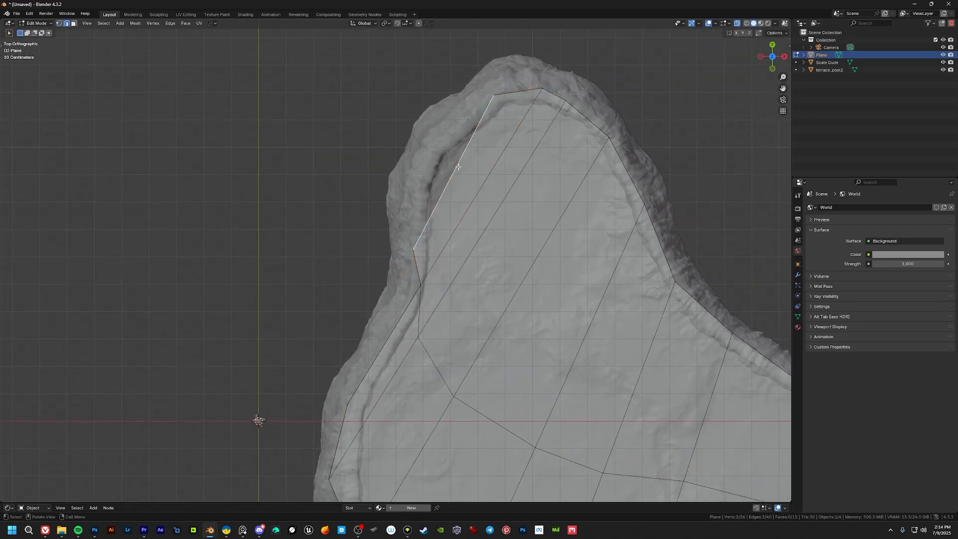
key("g")
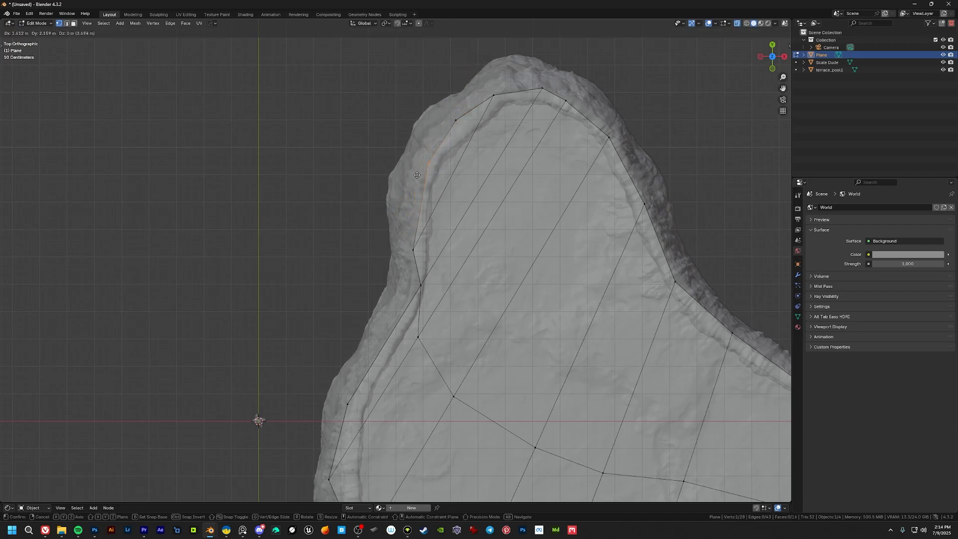
left_click(417, 175)
Extrude the plane's end edge outward at the pool's narrow positive X end, working from the top view.
key("Tab")
middle_click_drag(519, 285, 412, 272)
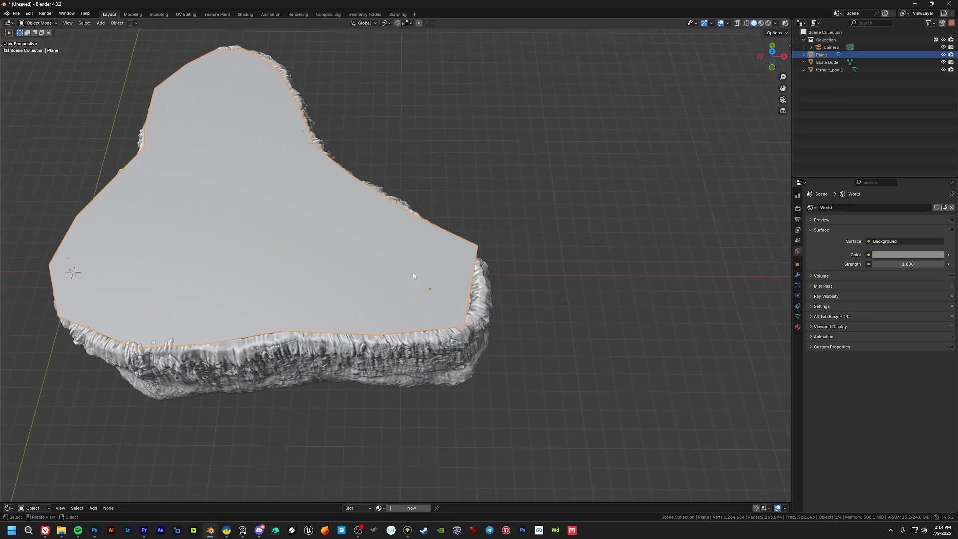
key("Tab")
key("KP_7")
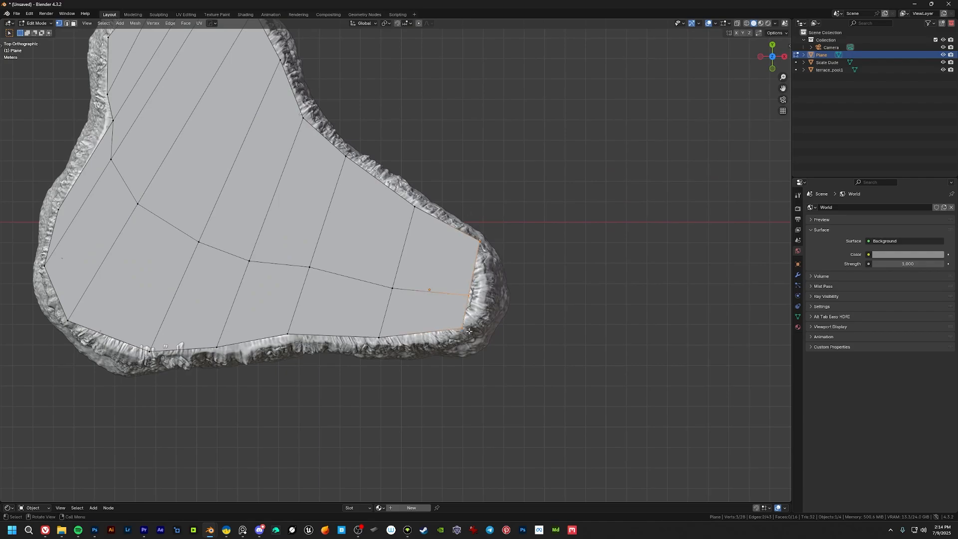
left_click(474, 315)
key("e")
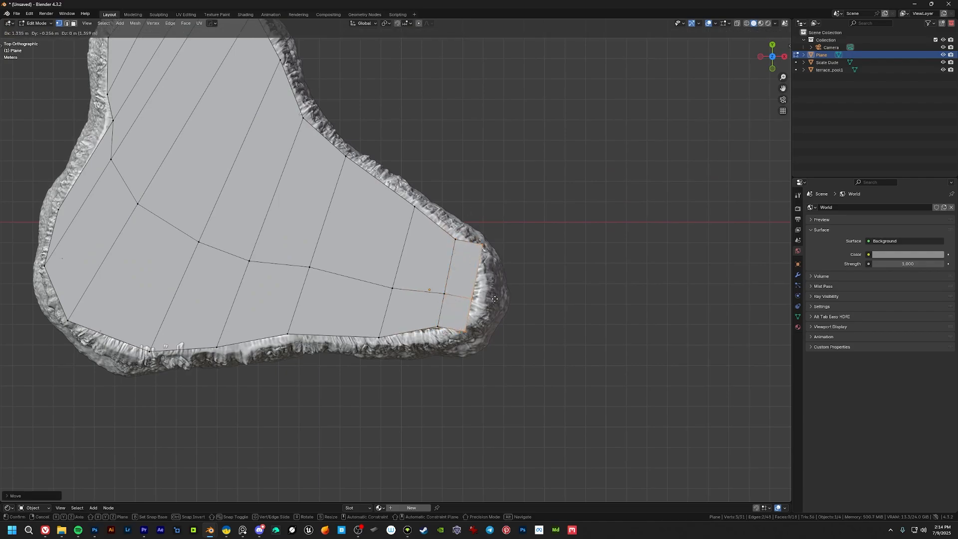
left_click(509, 277)
Move the vertices at the narrow end onto the rim so the outline follows its rounded curve.
left_click(487, 277)
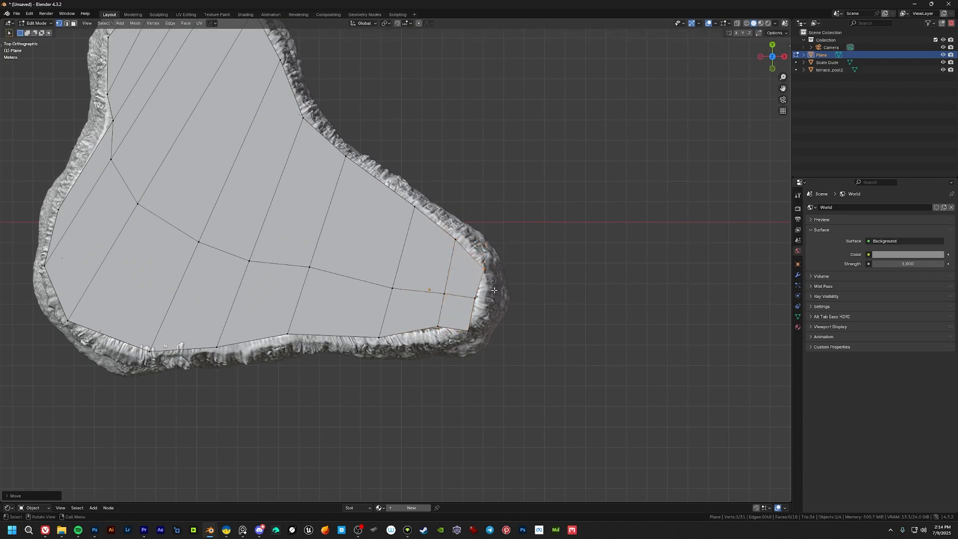
key("e")
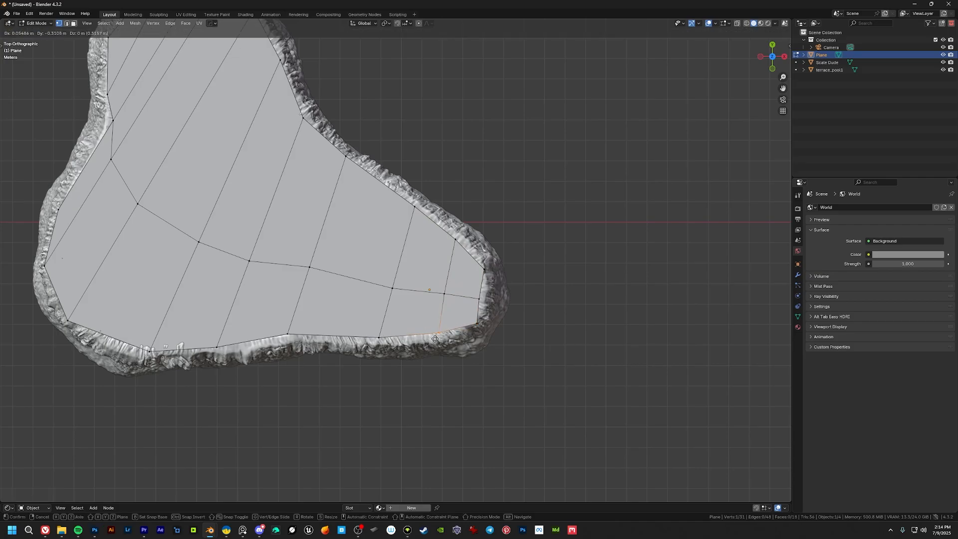
left_click(444, 294)
key("g")
left_click(474, 301)
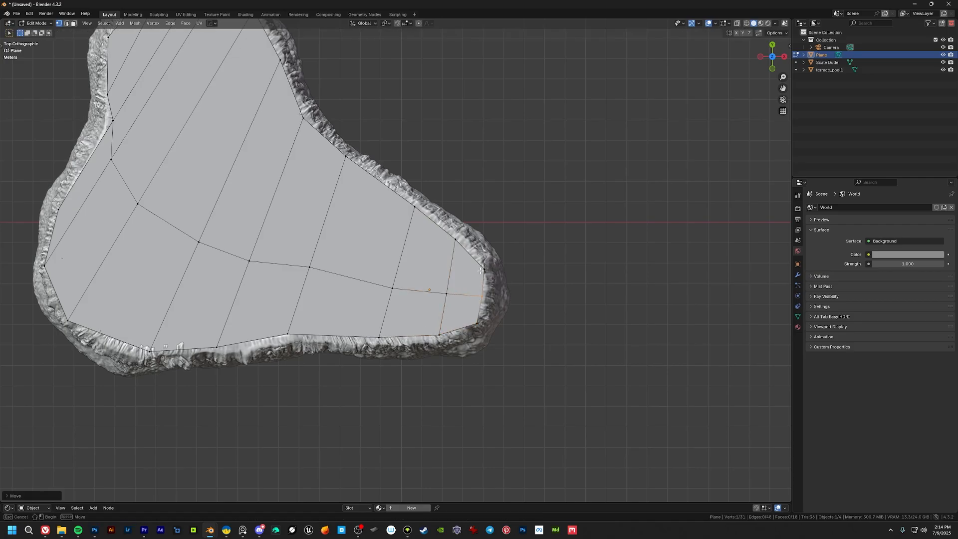
left_click(469, 274)
Add a loop cut near the wide part's rounded lower corner and move its outer vertex onto the rim.
middle_click_drag(107, 337, 426, 332, "shift")
scroll(353, 310, "up", 4)
key("ctrl+r")
double_click(381, 288)
left_click(354, 305)
key("g")
left_click(354, 321)
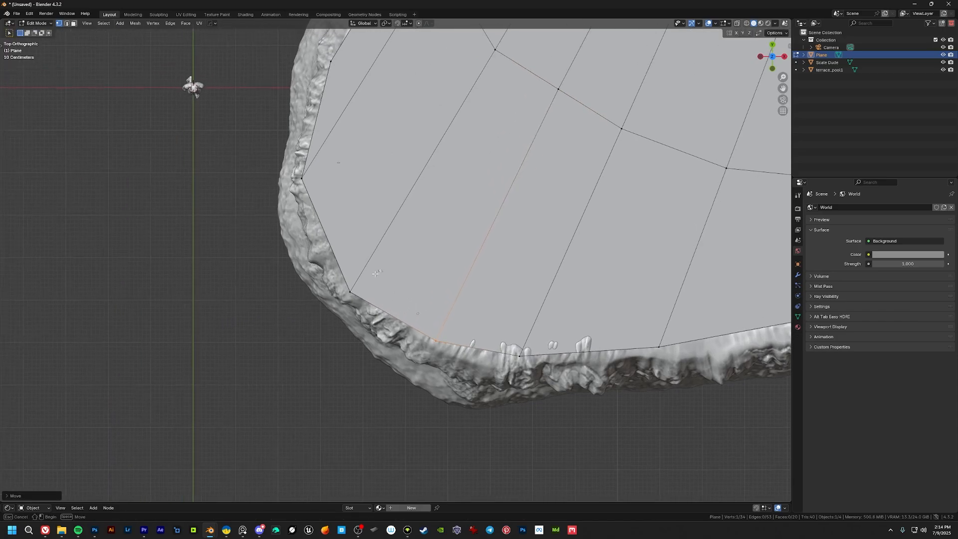
Move the remaining outline vertices around the wide part's lower corner onto the rim.
left_click(349, 288)
key("g")
left_click(350, 278)
middle_click_drag(350, 273, 375, 283, "shift")
left_click(352, 273)
key("g")
left_click(365, 268)
left_click(372, 331)
key("g")
left_click(379, 324)
Add a loop cut along the rim facing the origin and move its new outer vertex onto the rim.
middle_click_drag(376, 101, 327, 432, "shift")
left_click(363, 273)
key("ctrl+r")
left_click(380, 337)
right_click(380, 337)
left_click(382, 329)
key("g")
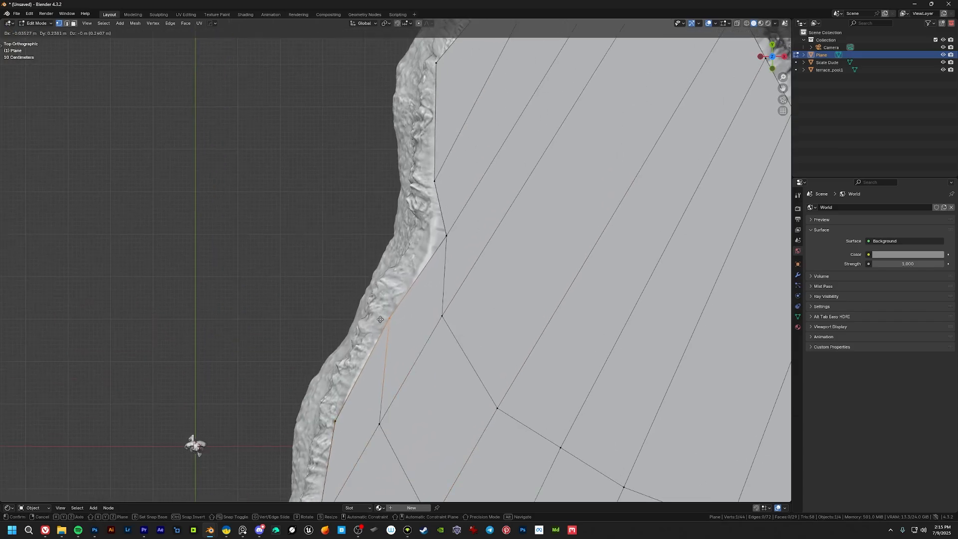
left_click(379, 320)
Adjust the outline at the rim's inward bend, add a loop cut through the far end, and move its top vertex onto the rim.
middle_click_drag(460, 237, 400, 416, "shift")
left_click(456, 199)
key("g")
left_click(448, 200)
left_click_drag(436, 298, 410, 340)
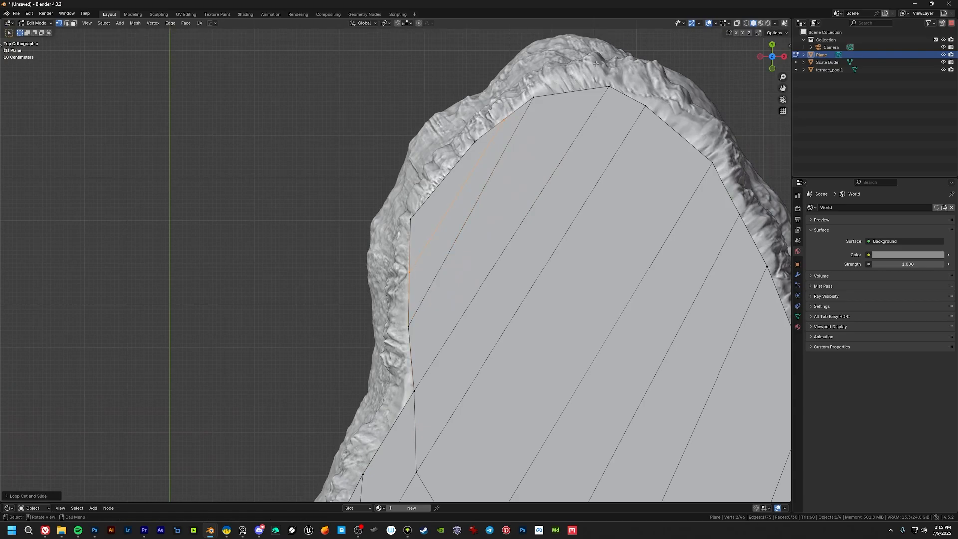
key("g")
left_click(555, 99)
Move the other outline vertices of the far rounded end outward to follow the rim's curve.
left_click(504, 123)
key("g")
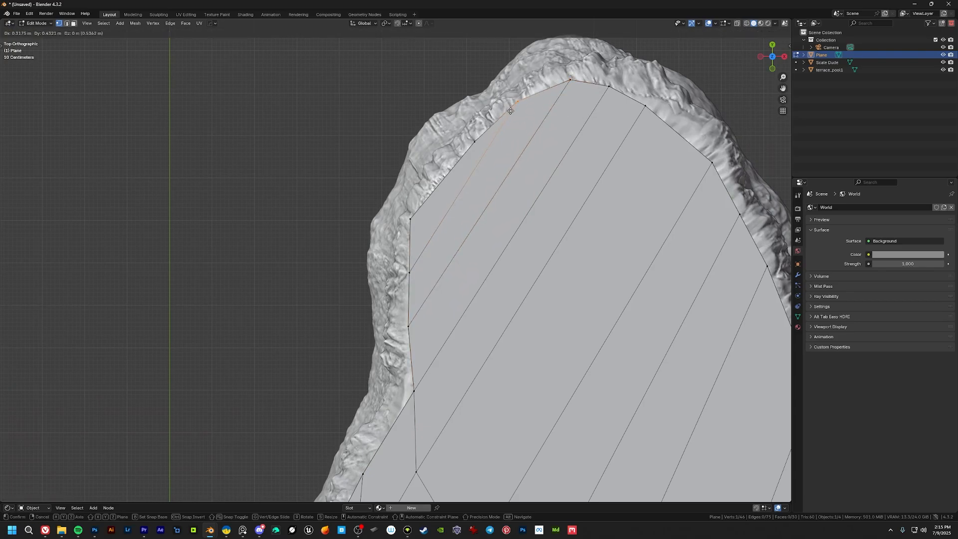
left_click(530, 95)
left_click(477, 140)
key("g")
left_click(482, 124)
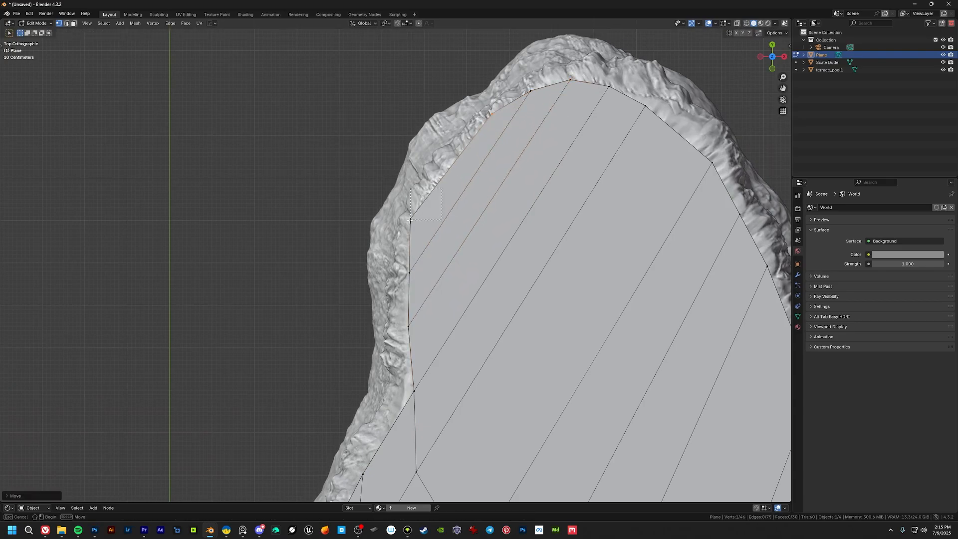
left_click_drag(410, 219, 405, 225)
key("g")
left_click(417, 202)
Return to Object Mode and lower the plane slightly along Z so it sits just below the pool's rim.
key("Tab")
scroll(424, 214, "down", 4)
middle_click_drag(494, 324, 423, 259, "shift")
middle_click_drag(432, 300, 482, 255)
key("Tab")
key("a")
key("z")
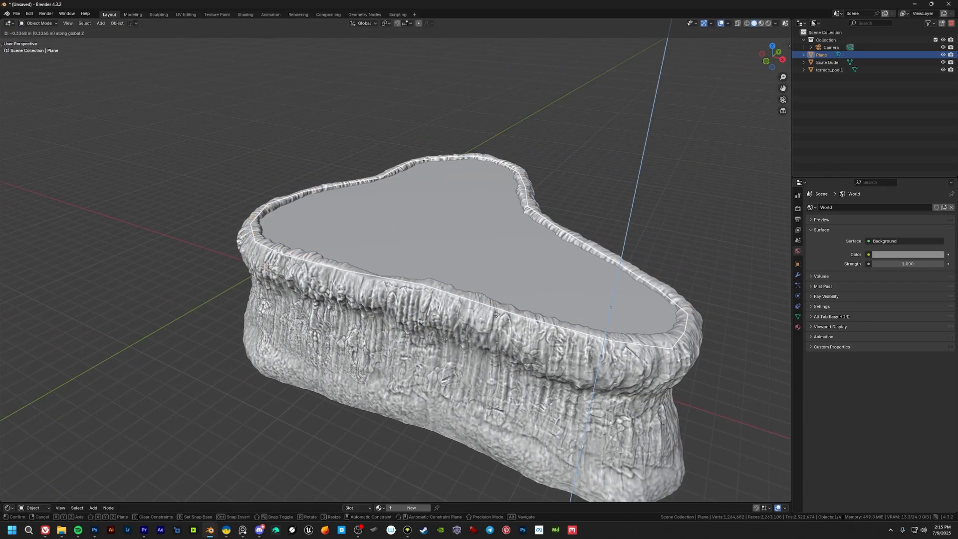
left_click(497, 312)
Extrude all of the plane's faces straight down below the pool floor to form a water volume.
middle_click_drag(482, 264, 373, 194)
scroll(454, 210, "up", 5)
key("Tab")
middle_click_drag(399, 298, 404, 178)
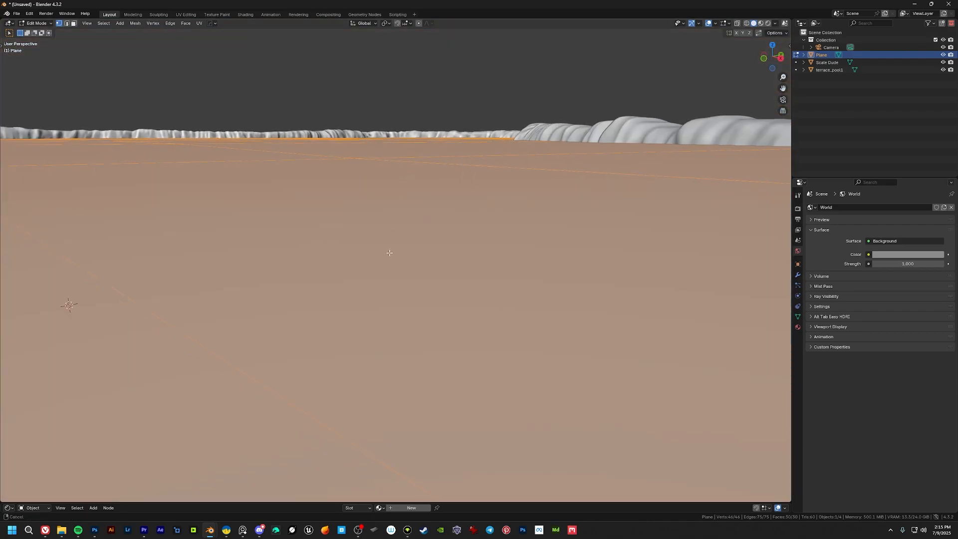
key("g")
key("z")
key("z")
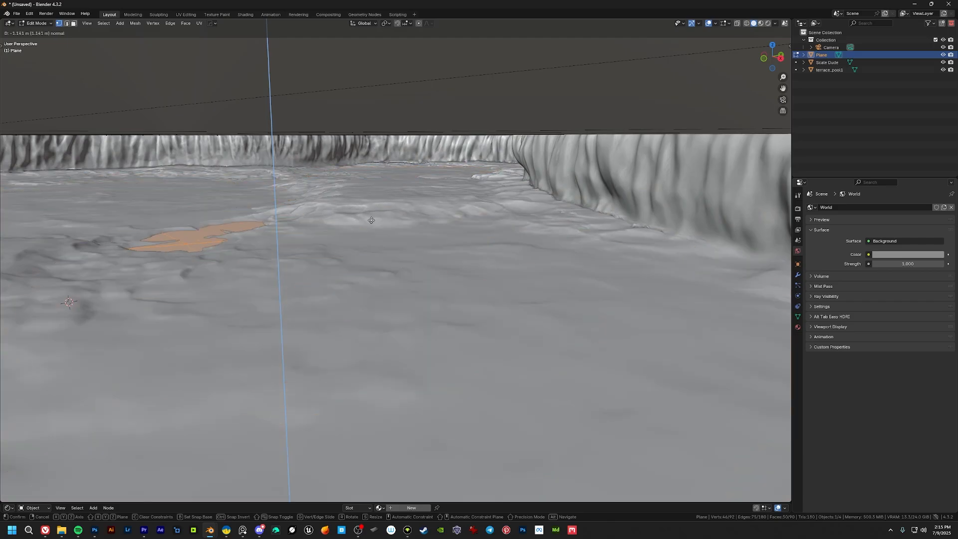
left_click(371, 242)
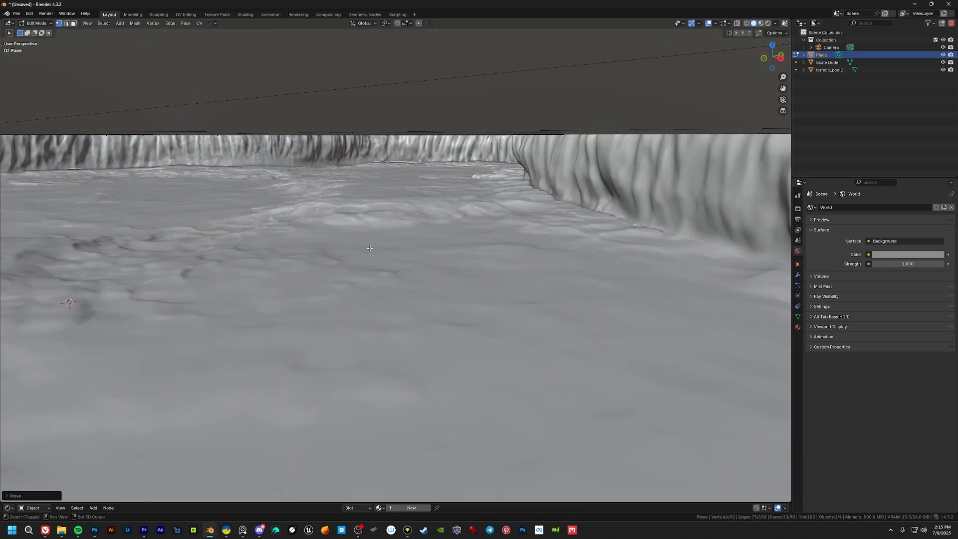
Leave Edit Mode and check the extruded water volume's fit in the pool from the front and top views.
middle_click_drag(369, 248, 338, 188)
middle_click_drag(330, 263, 403, 278)
scroll(400, 300, "down", 6)
scroll(400, 299, "down", 3)
key("Tab")
key("KP_1")
key("alt+z")
scroll(374, 255, "up", 2)
scroll(403, 279, "up", 3)
key("KP_7")
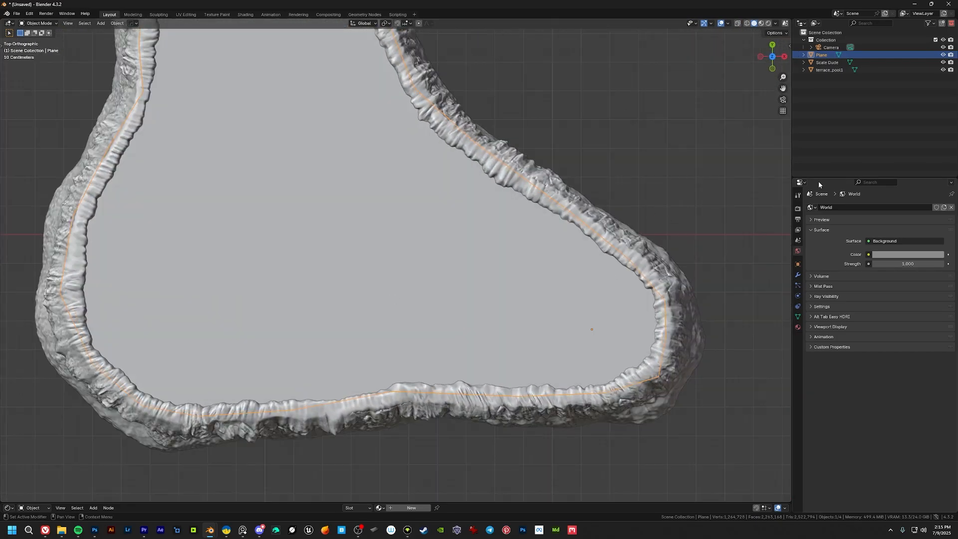
Deselect the water mesh and examine how its surface meets the pool's rim in perspective.
middle_click_drag(449, 220, 328, 235)
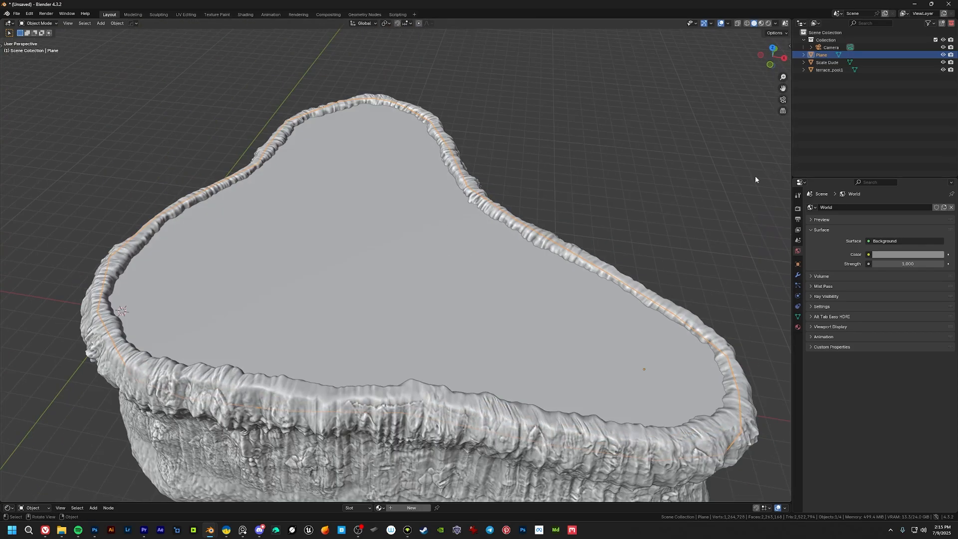
middle_click_drag(345, 305, 429, 286, "shift")
scroll(374, 254, "down", 2)
scroll(413, 257, "up", 2)
mouse_move(429, 287)
middle_mouse_down("shift")
mouse_move(432, 265)
mouse_move(456, 263)
mouse_move(408, 277)
mouse_move(413, 240)
mouse_move(418, 284)
middle_mouse_up("shift")
key("alt+a")
middle_click_drag(417, 284, 451, 191, "shift")
scroll(414, 329, "down", 2)
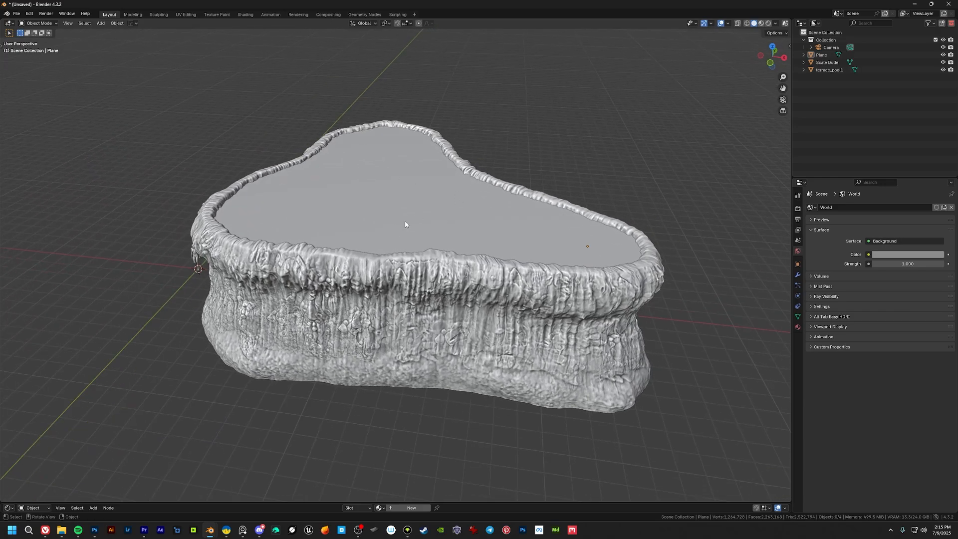
scroll(405, 222, "up", 2)
mouse_move(408, 232)
middle_mouse_down()
mouse_move(388, 218)
mouse_move(412, 244)
middle_mouse_up()
scroll(412, 244, "down", 1)
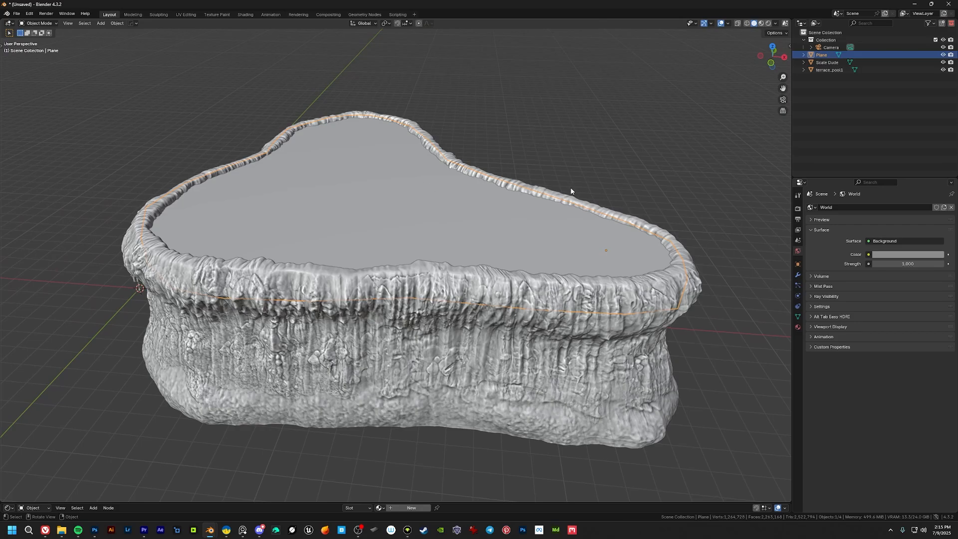